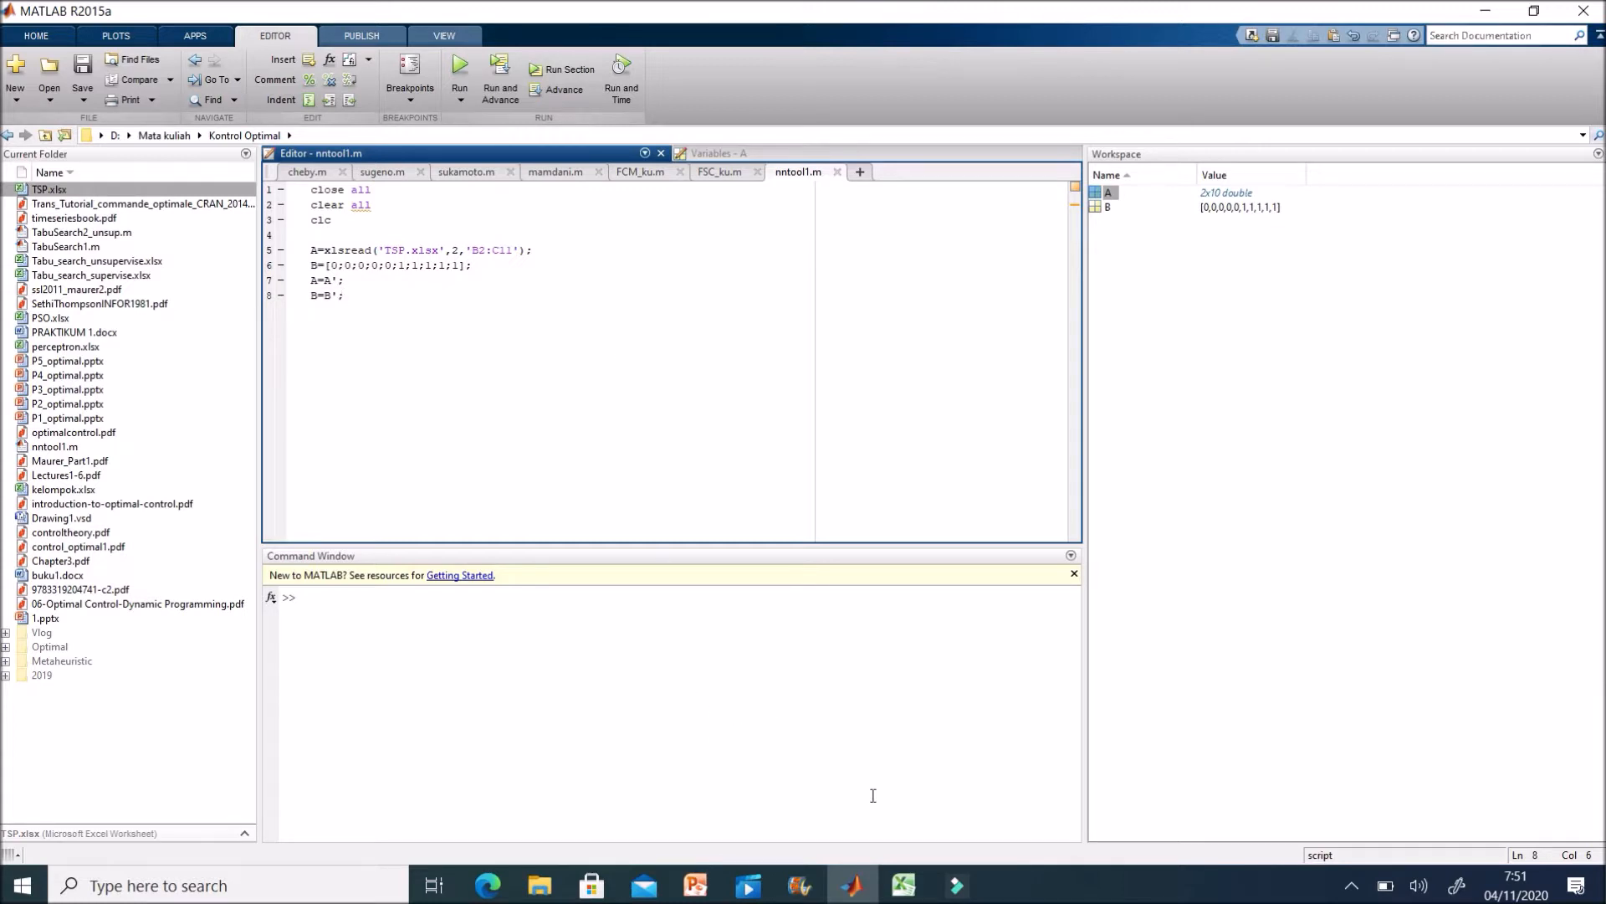
# Examine the x, y and cluster table in the TSP workbook in Excel and the MATLAB script lines that load A and B
pyautogui.click(904, 885)
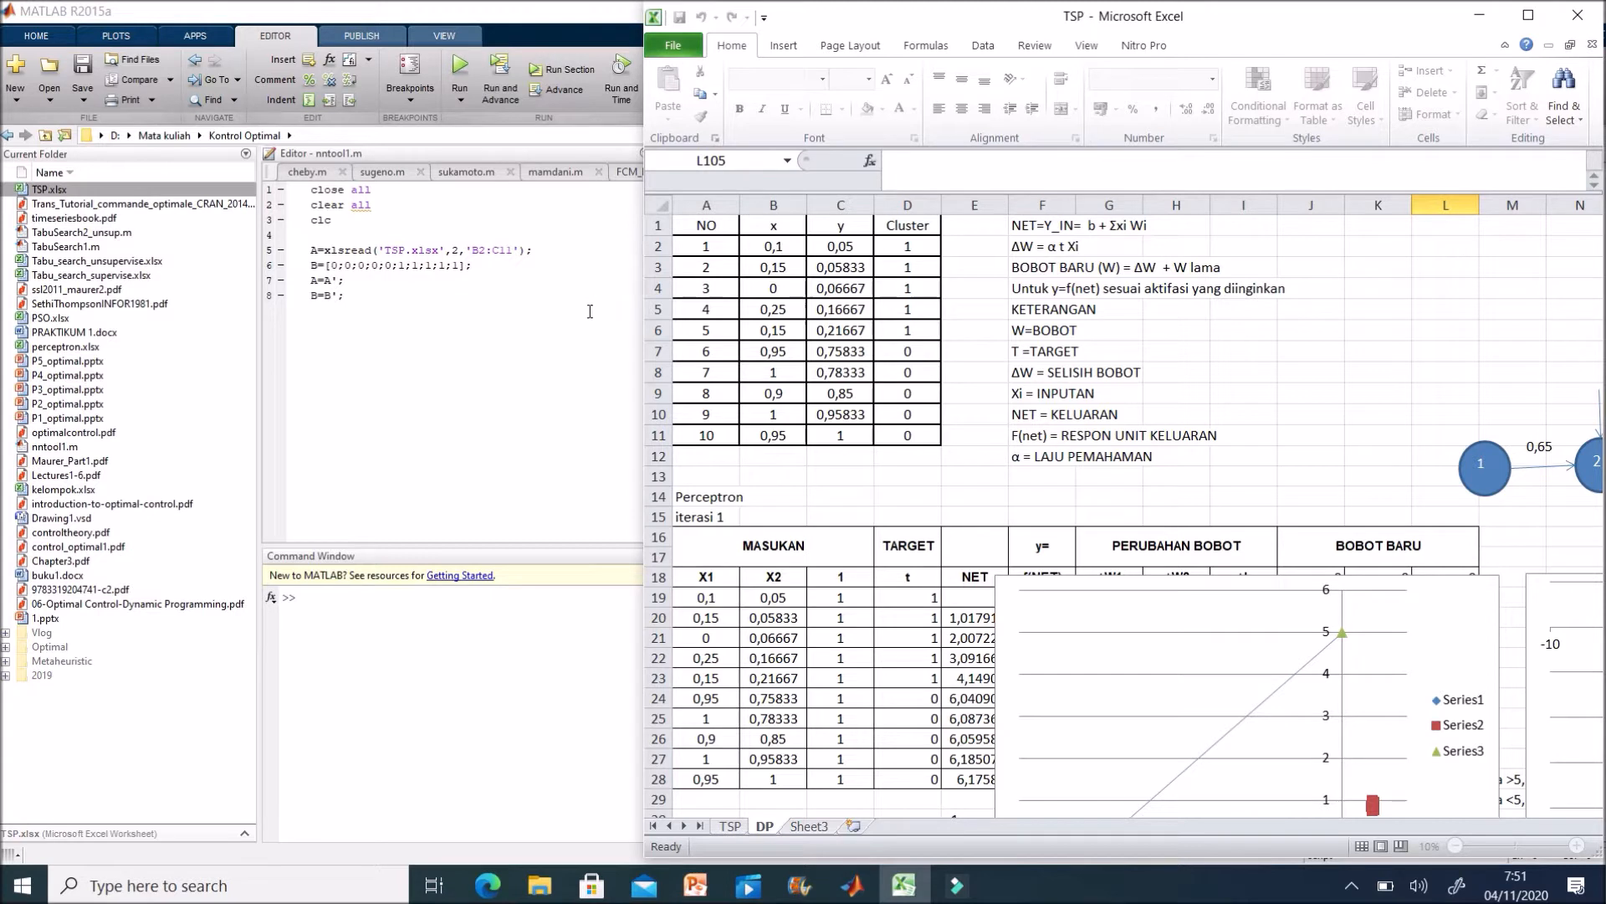
pyautogui.click(427, 322)
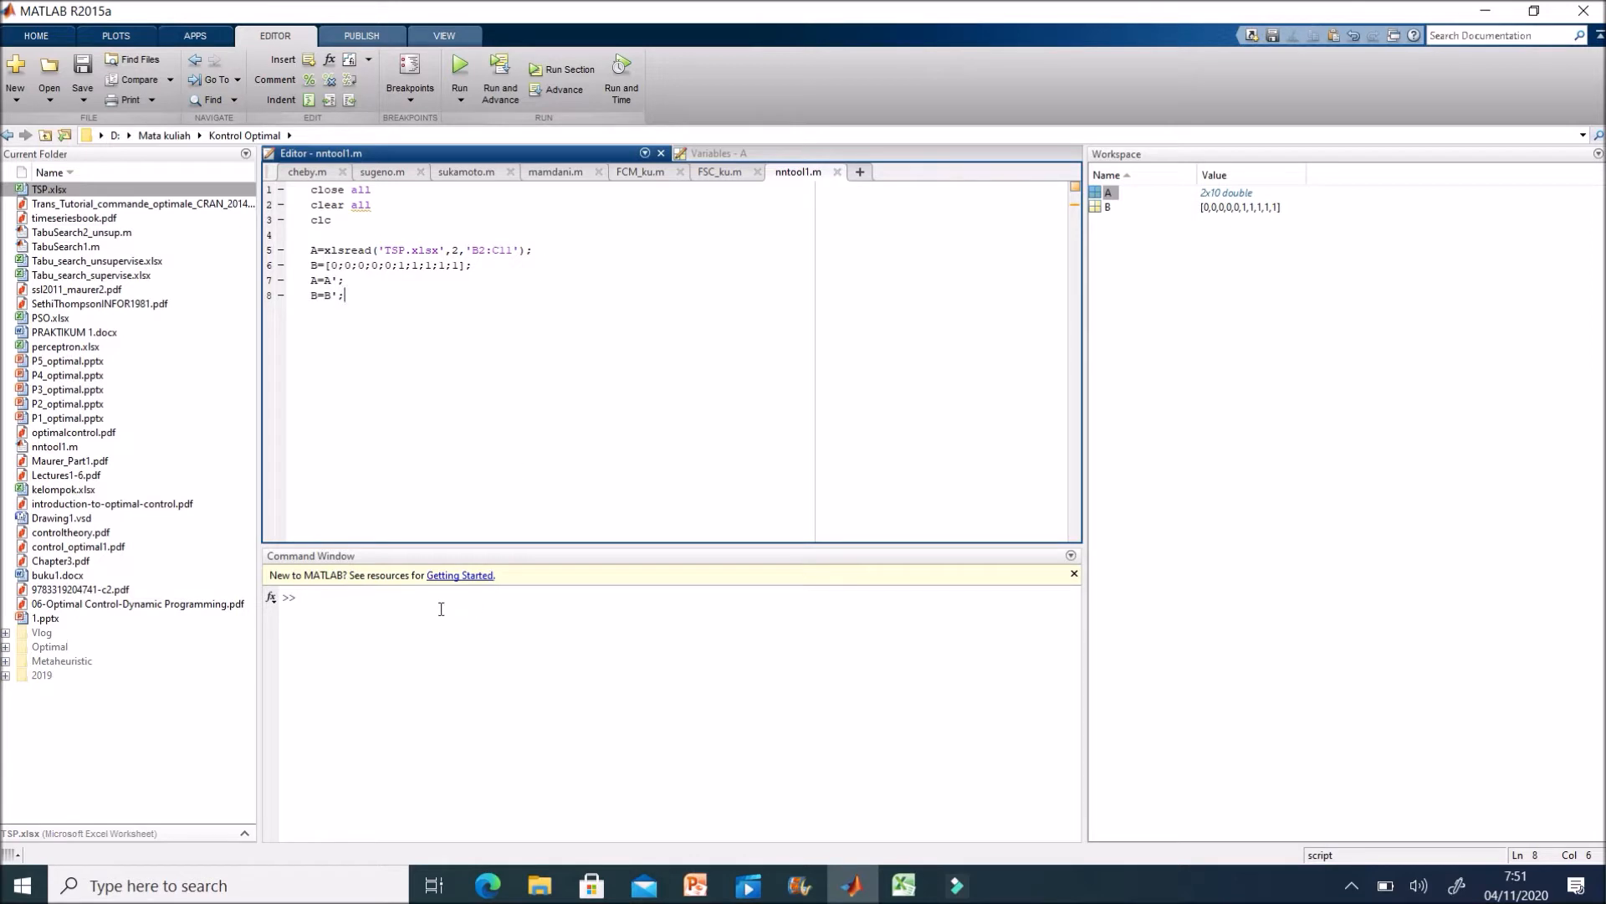
pyautogui.moveTo(313, 252); pyautogui.dragTo(408, 299)
pyautogui.click(412, 327)
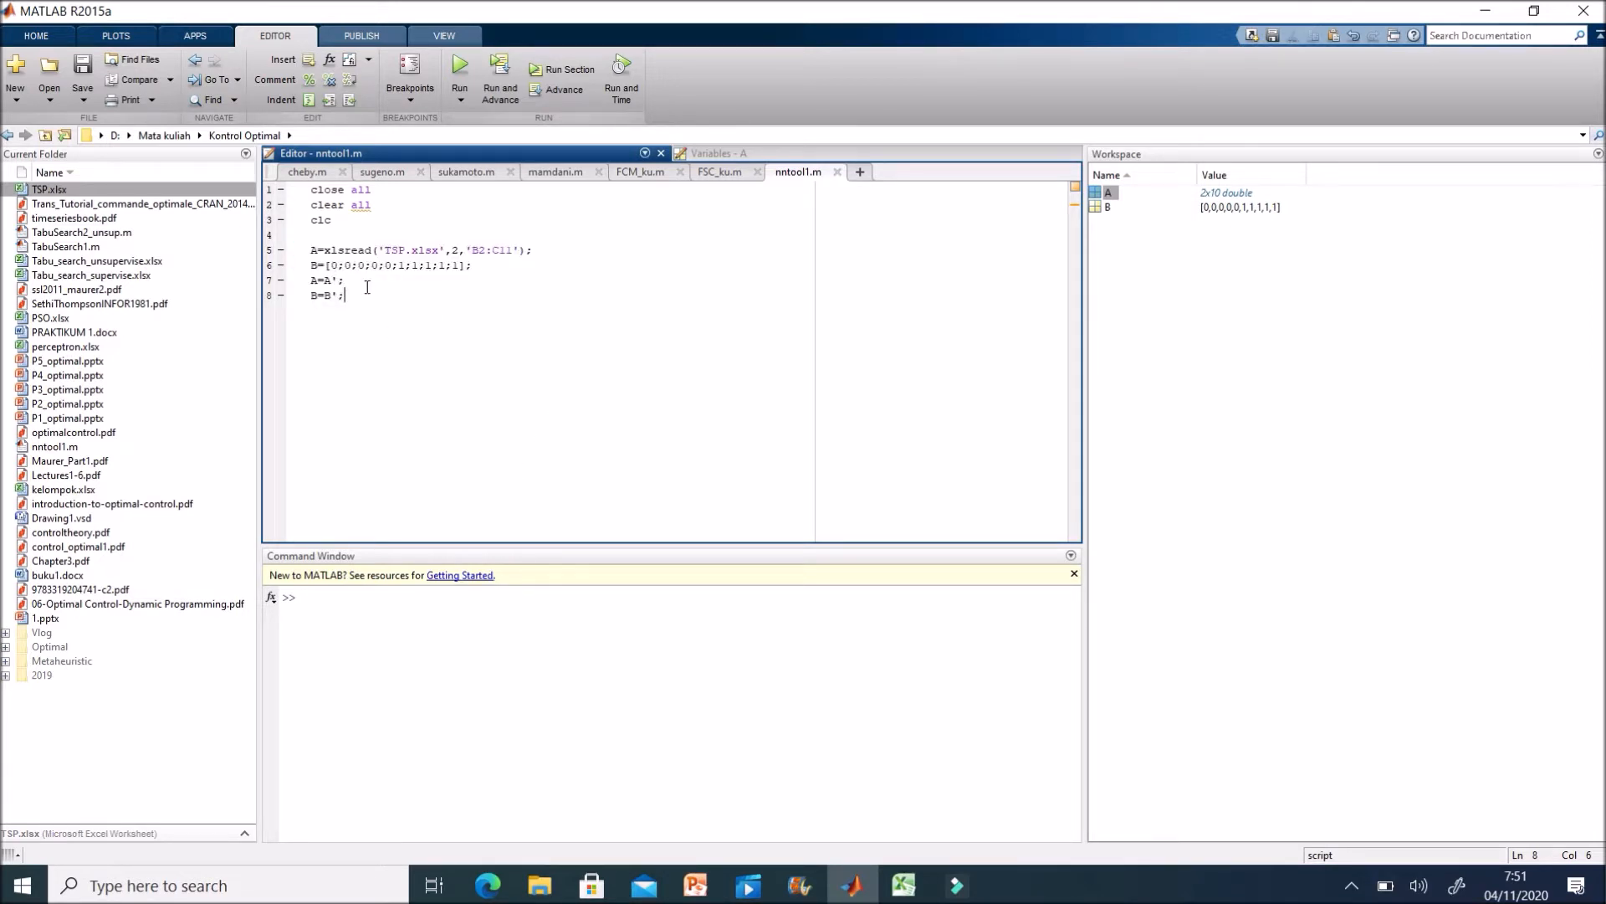
pyautogui.doubleClick(314, 253)
pyautogui.click(383, 252)
pyautogui.doubleClick(352, 254)
pyautogui.click(362, 303)
pyautogui.doubleClick(352, 253)
pyautogui.click(400, 251)
pyautogui.moveTo(392, 251); pyautogui.dragTo(437, 252)
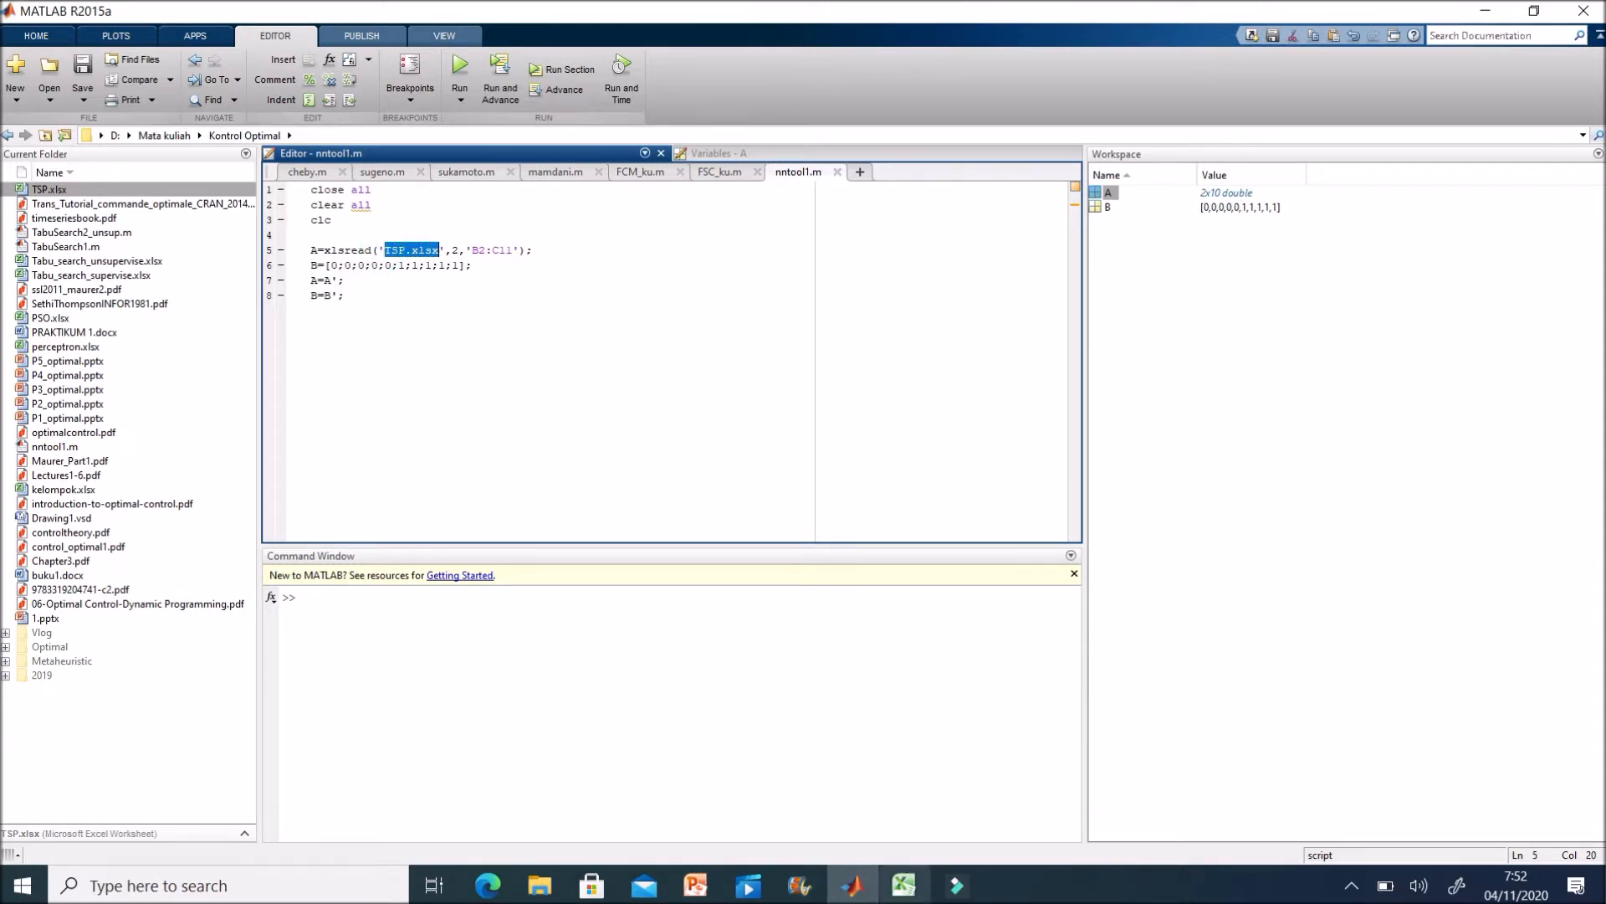
pyautogui.click(903, 885)
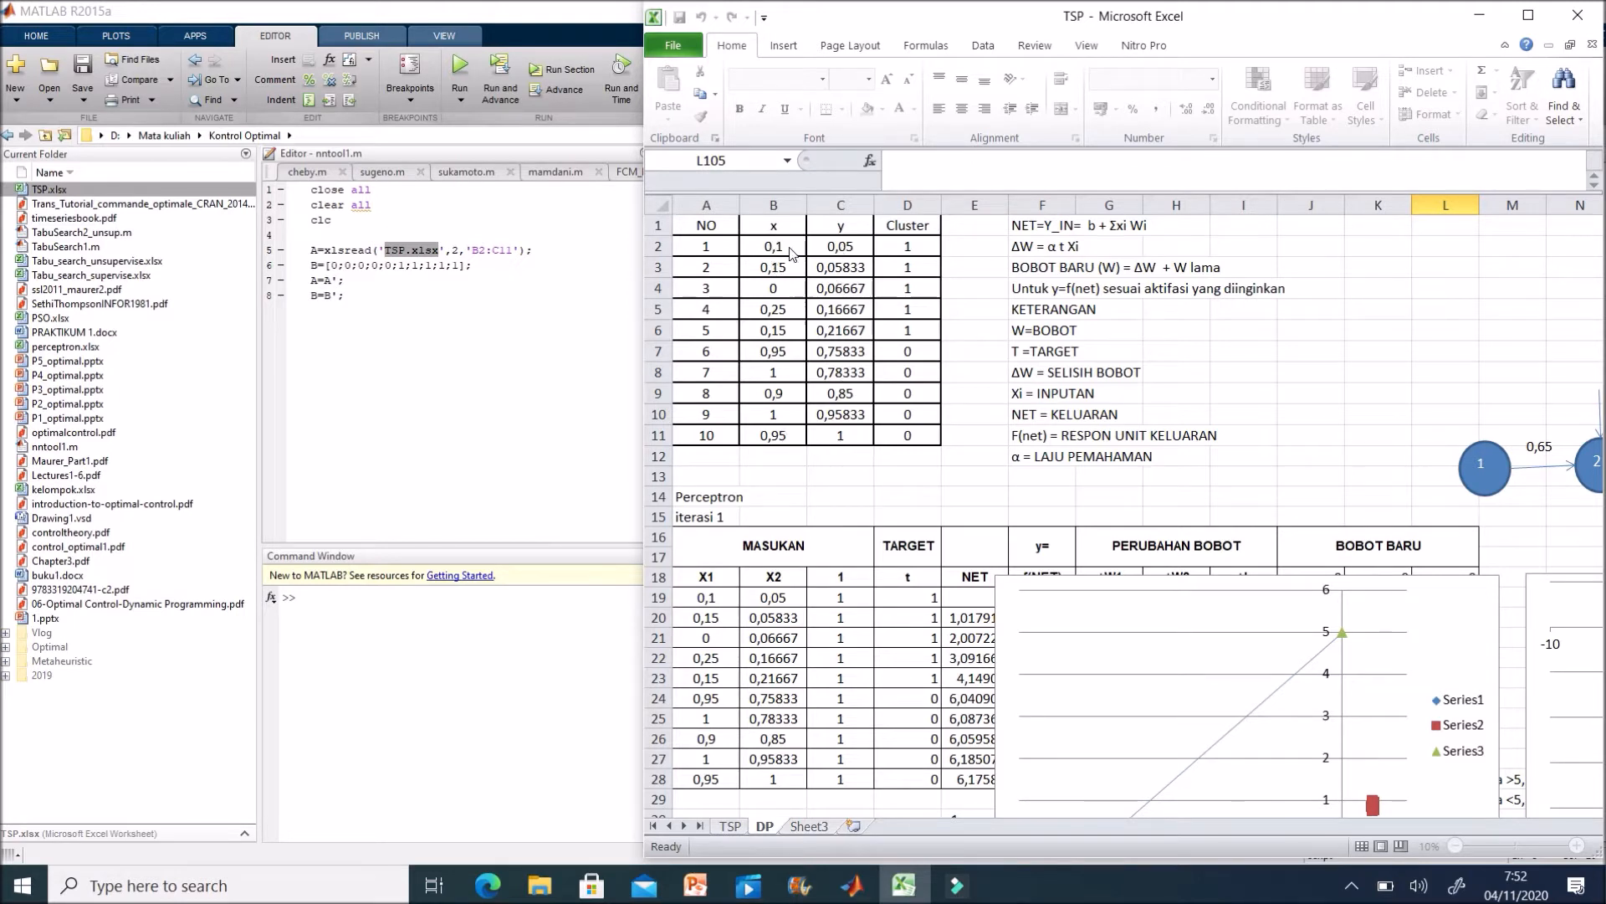
pyautogui.click(496, 344)
pyautogui.click(339, 282)
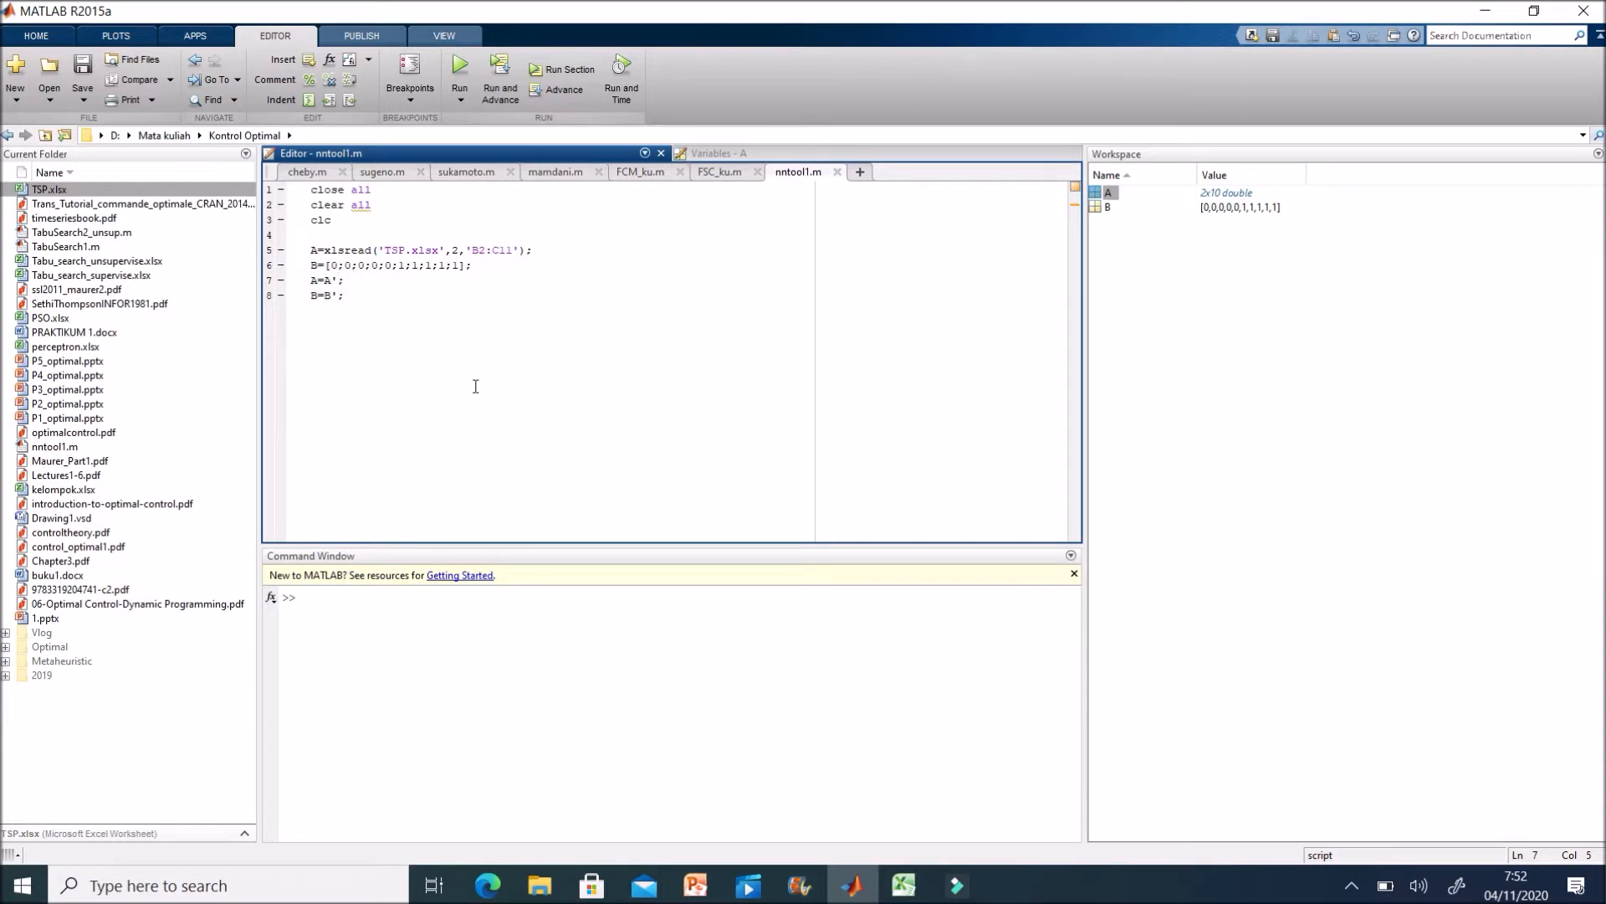
# Enlarge the Command Window and run the nntool command to open the neural network data manager
pyautogui.click(421, 597)
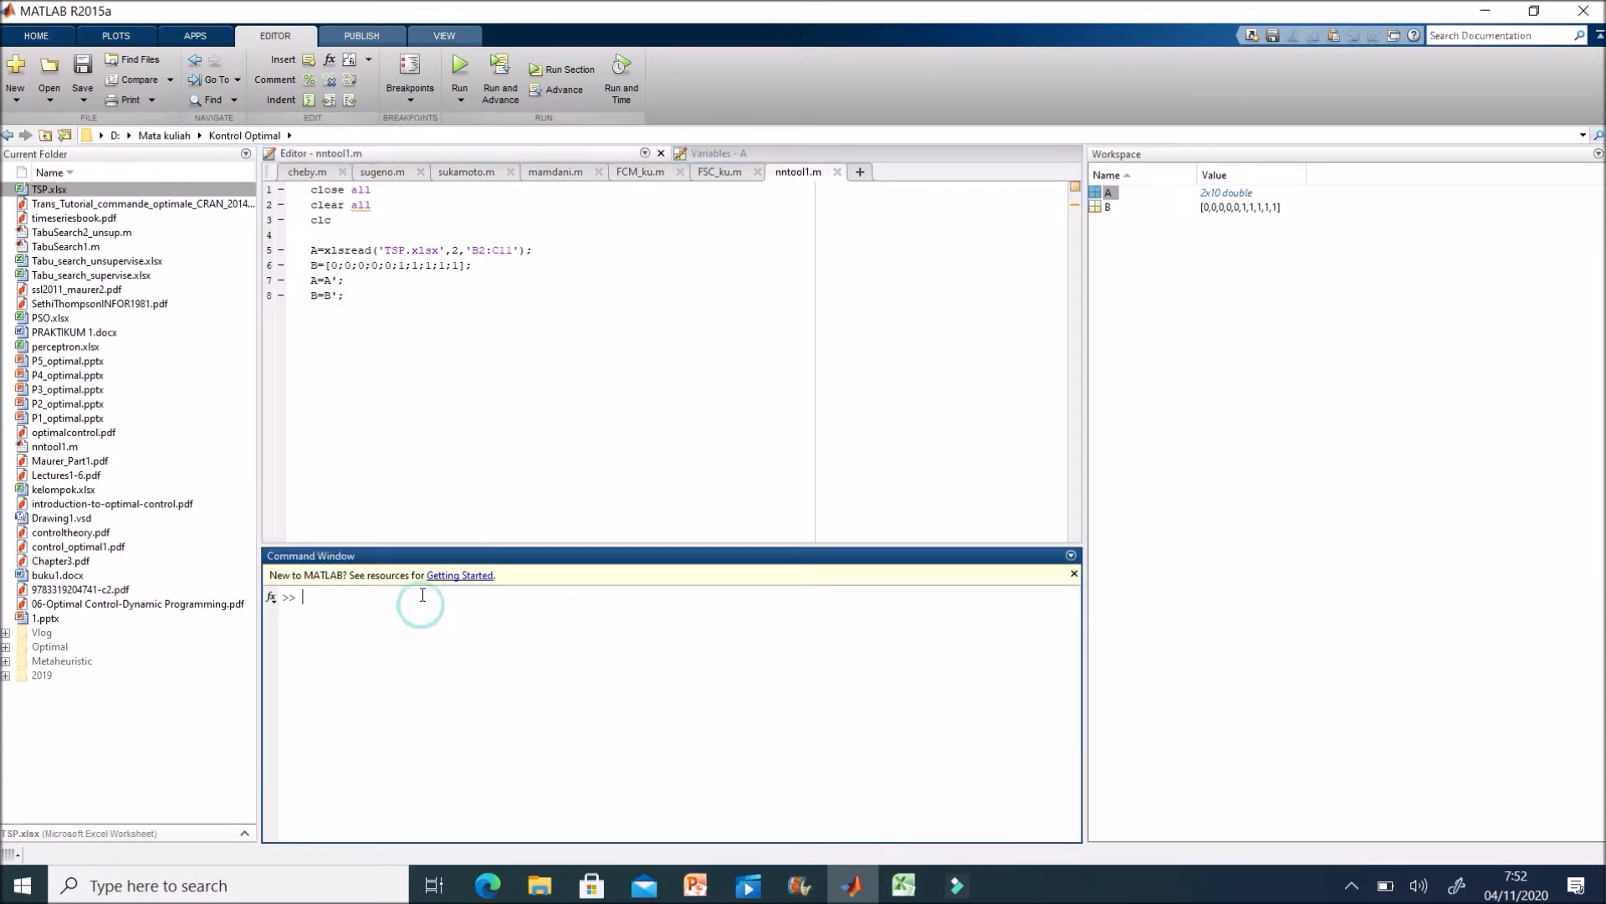
pyautogui.write('nntool')
pyautogui.moveTo(311, 250); pyautogui.dragTo(315, 300)
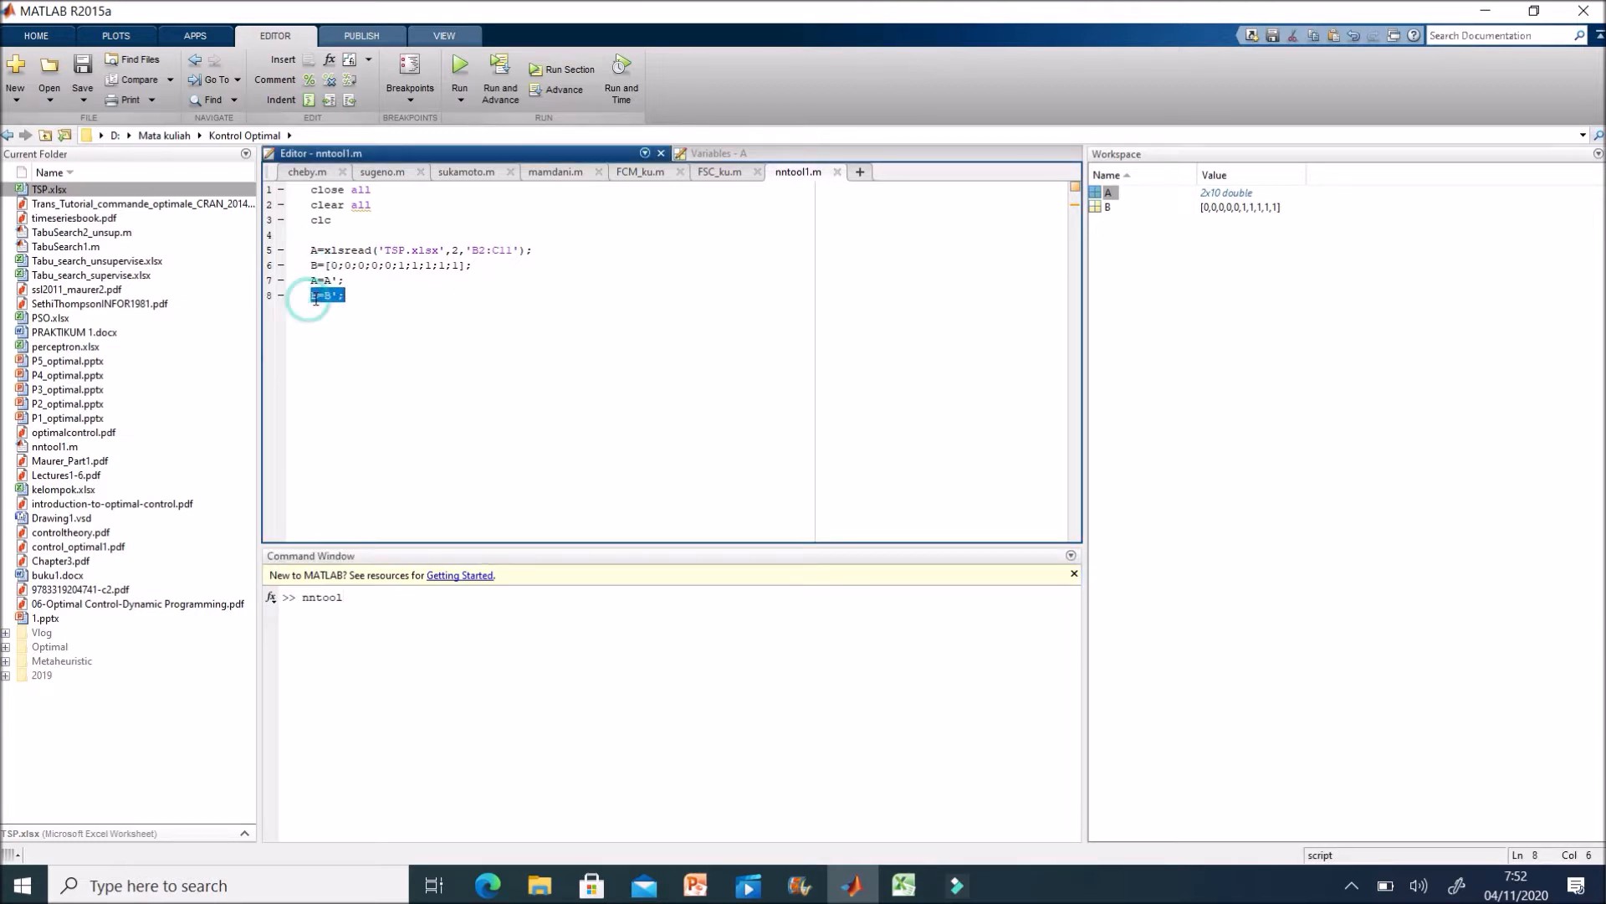
pyautogui.click(355, 297)
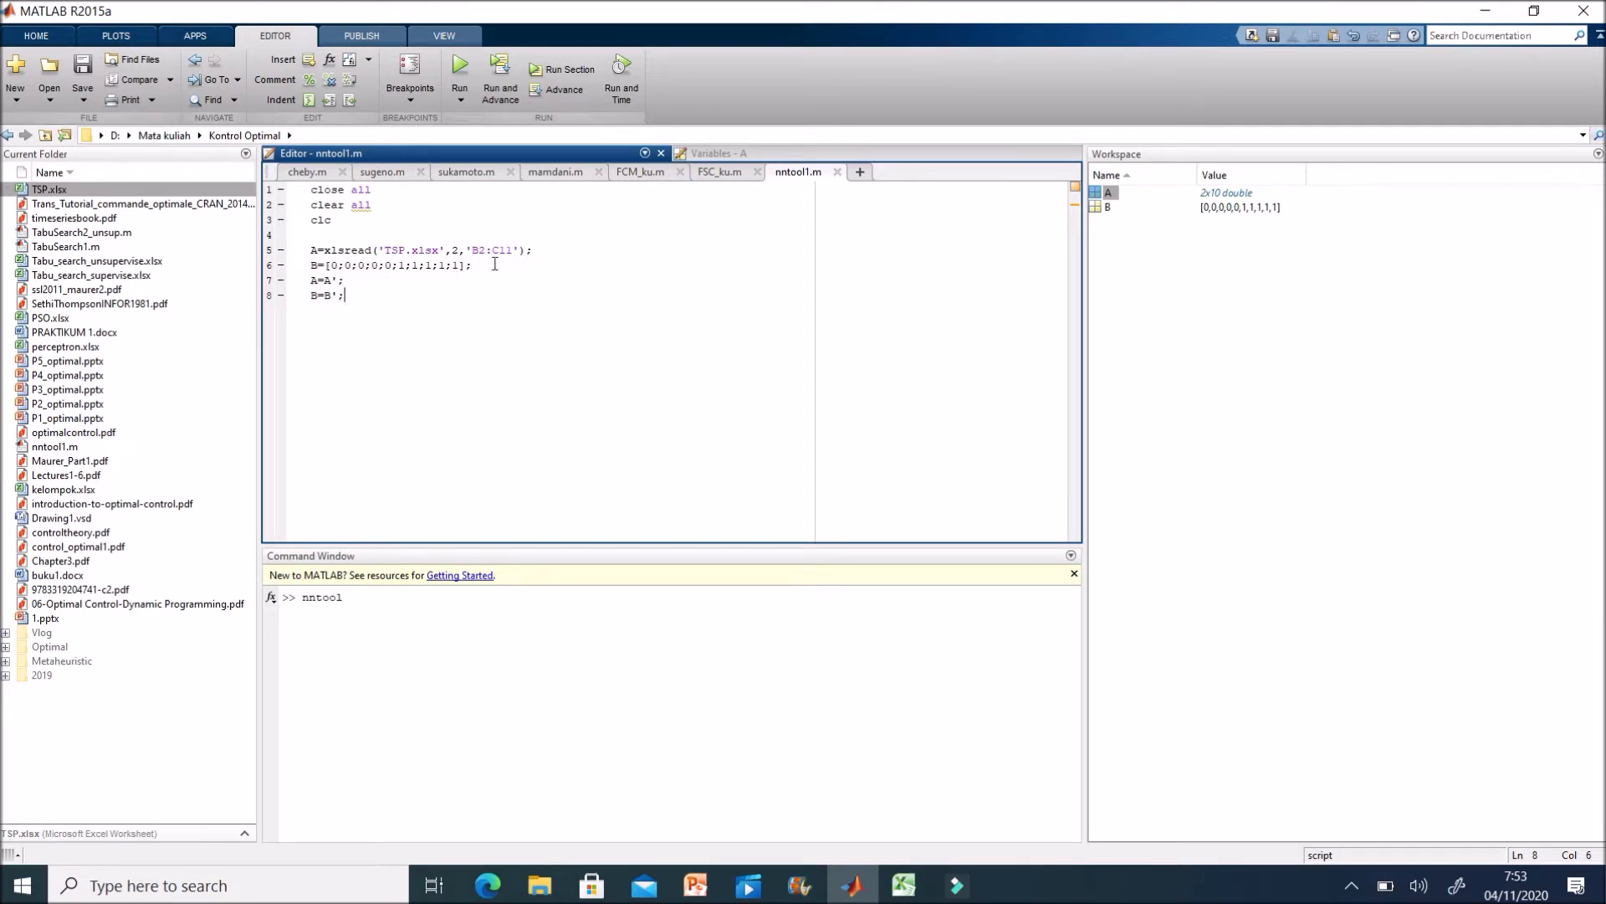
pyautogui.click(405, 593)
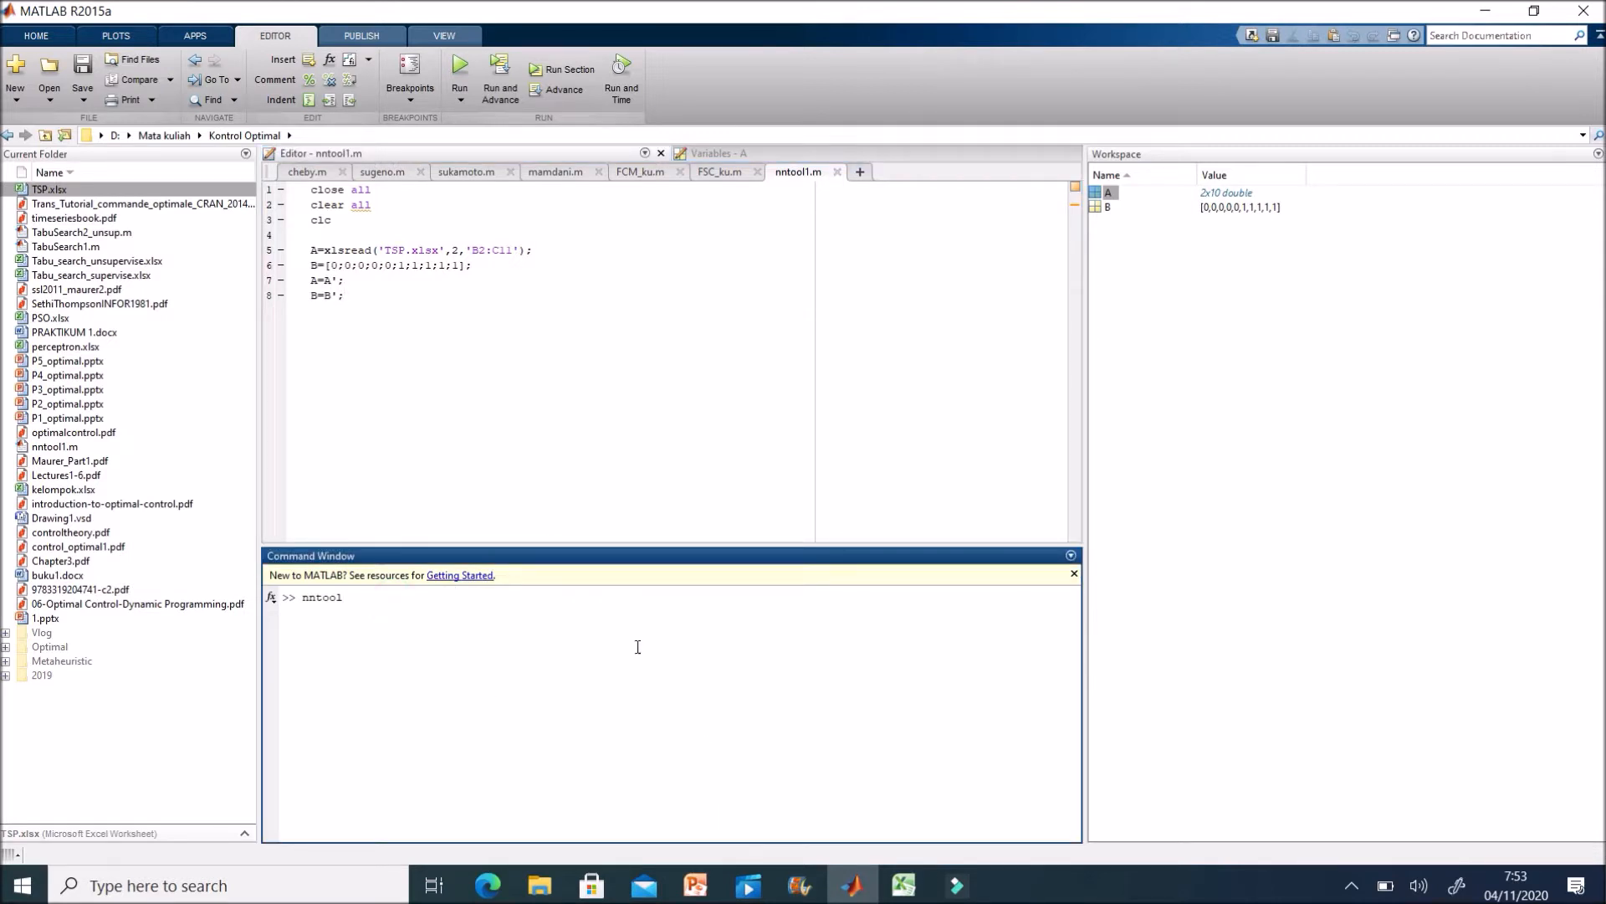
pyautogui.moveTo(628, 542); pyautogui.dragTo(656, 324)
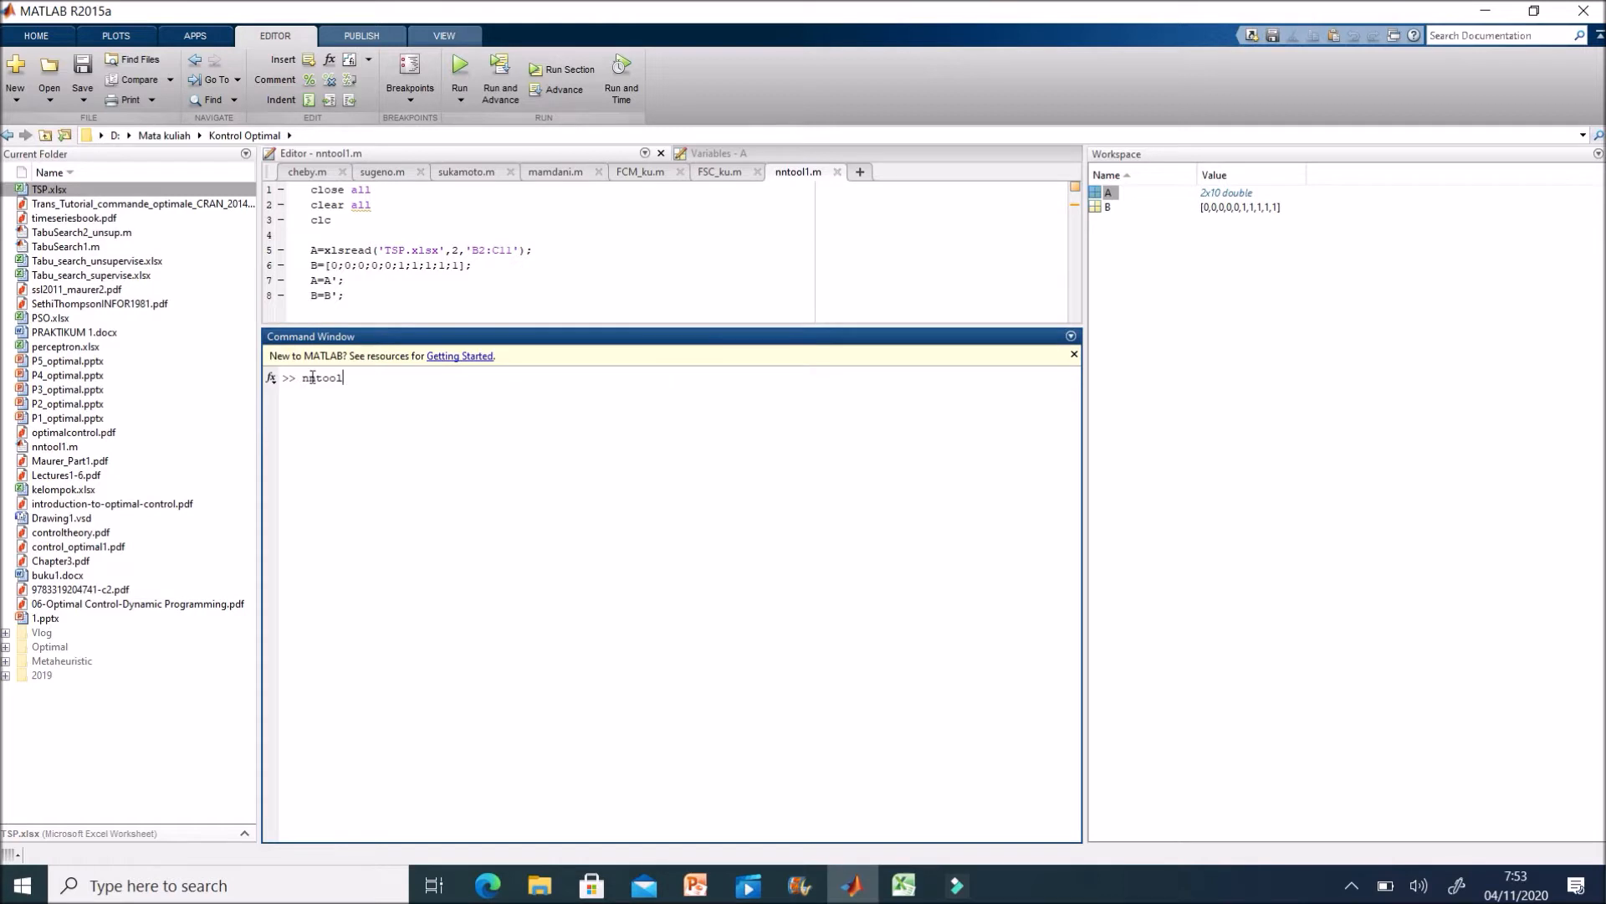
pyautogui.press('Return')
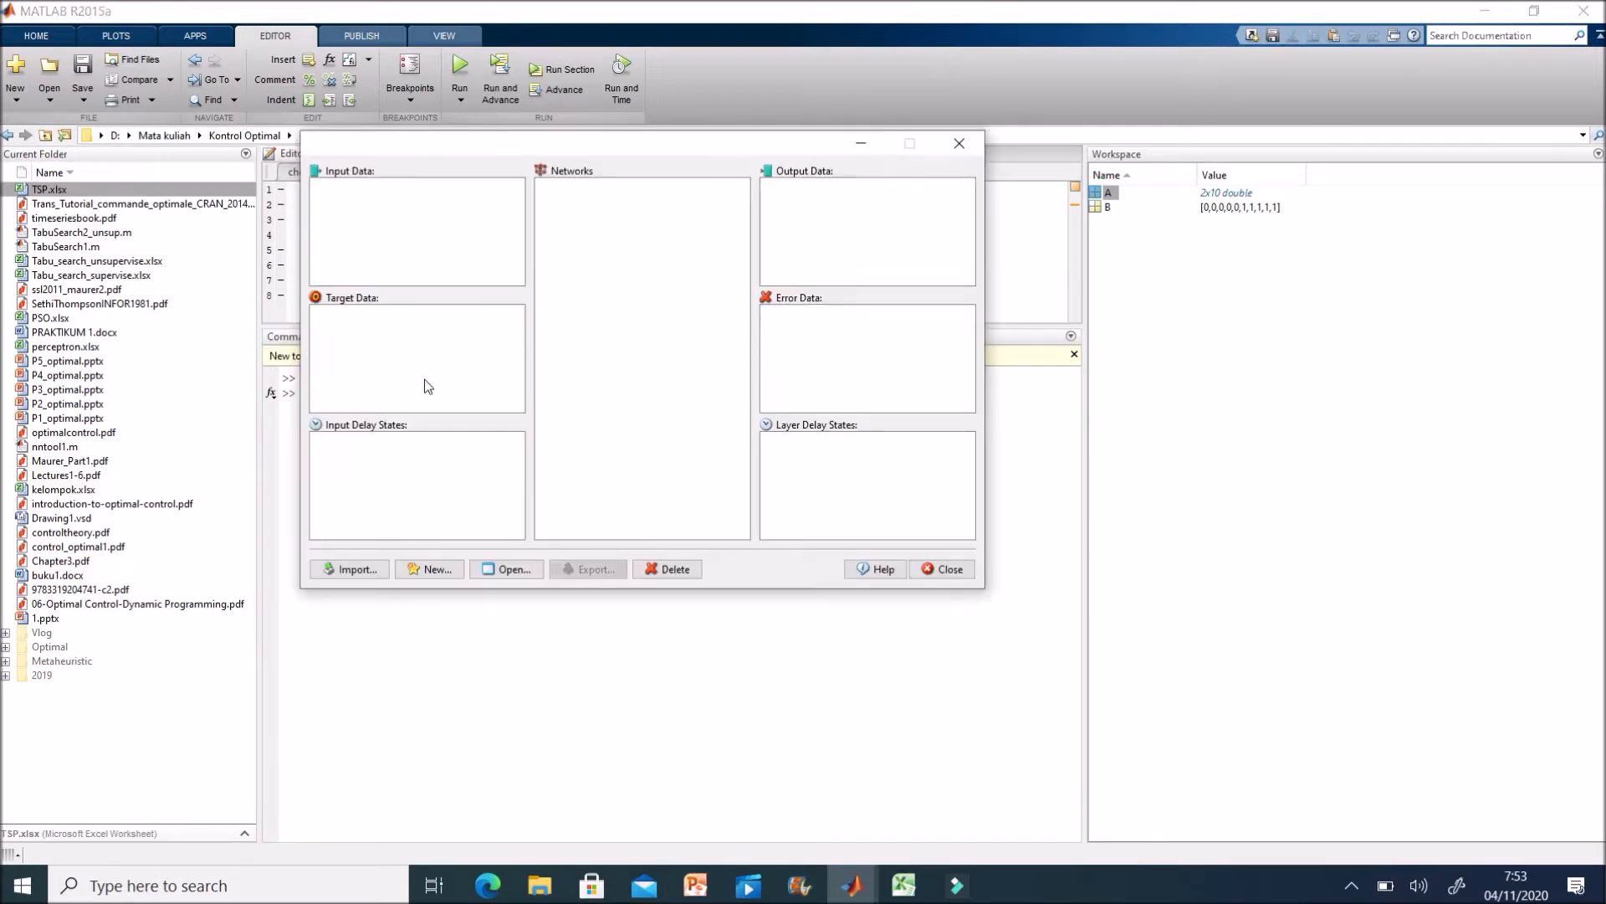
# Import workspace variable A into the network manager as Input Data
pyautogui.click(357, 569)
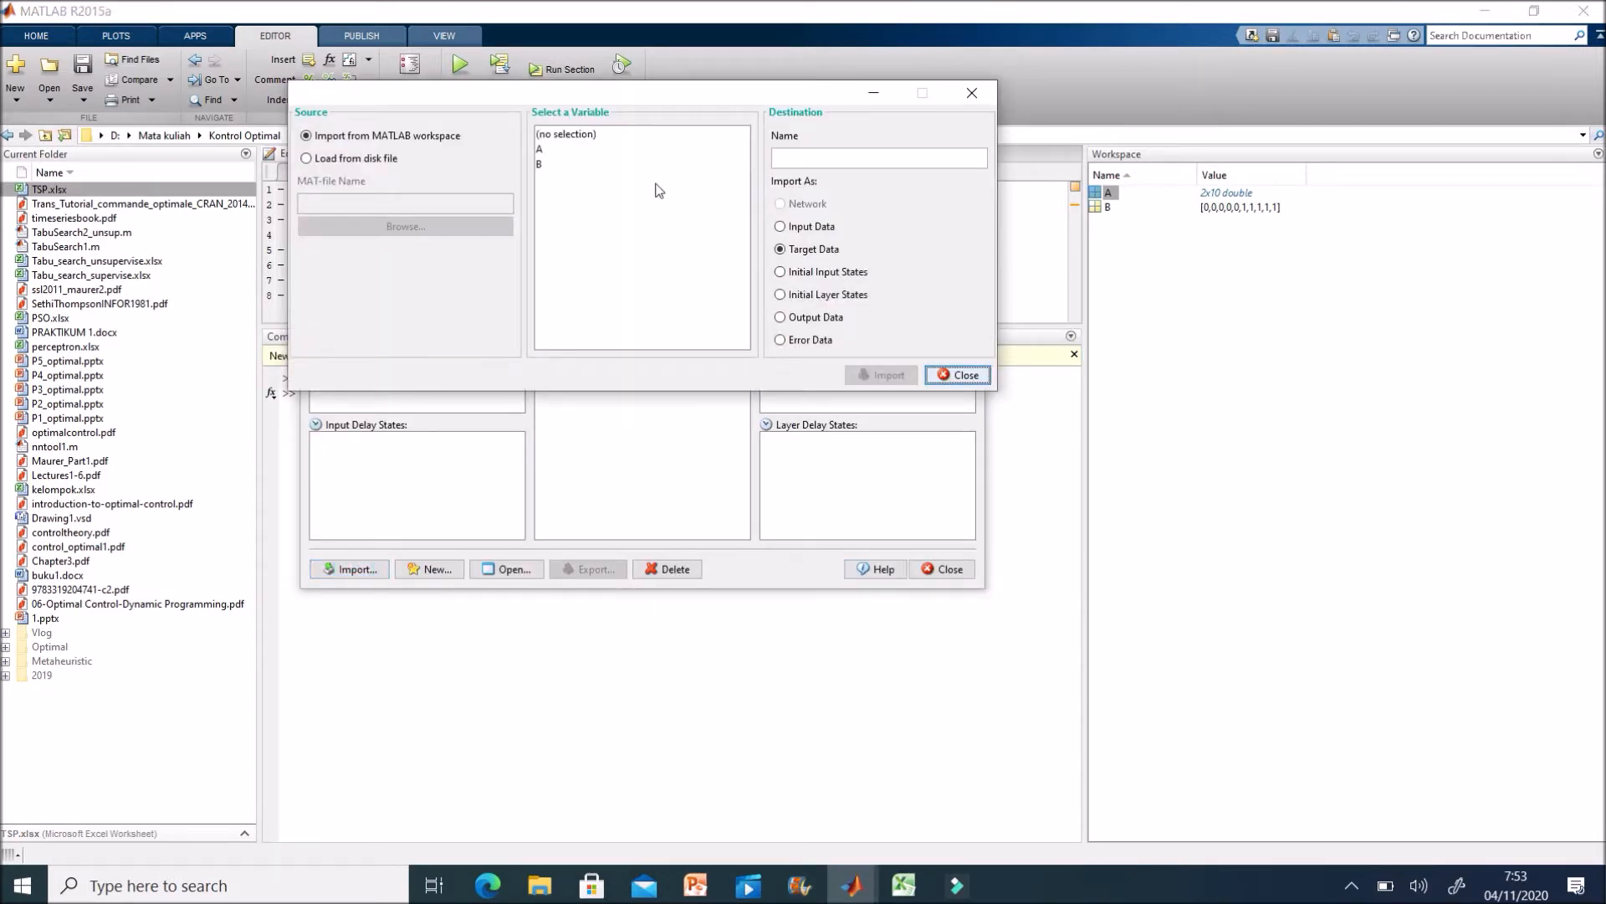
pyautogui.click(549, 148)
pyautogui.click(781, 226)
pyautogui.click(900, 377)
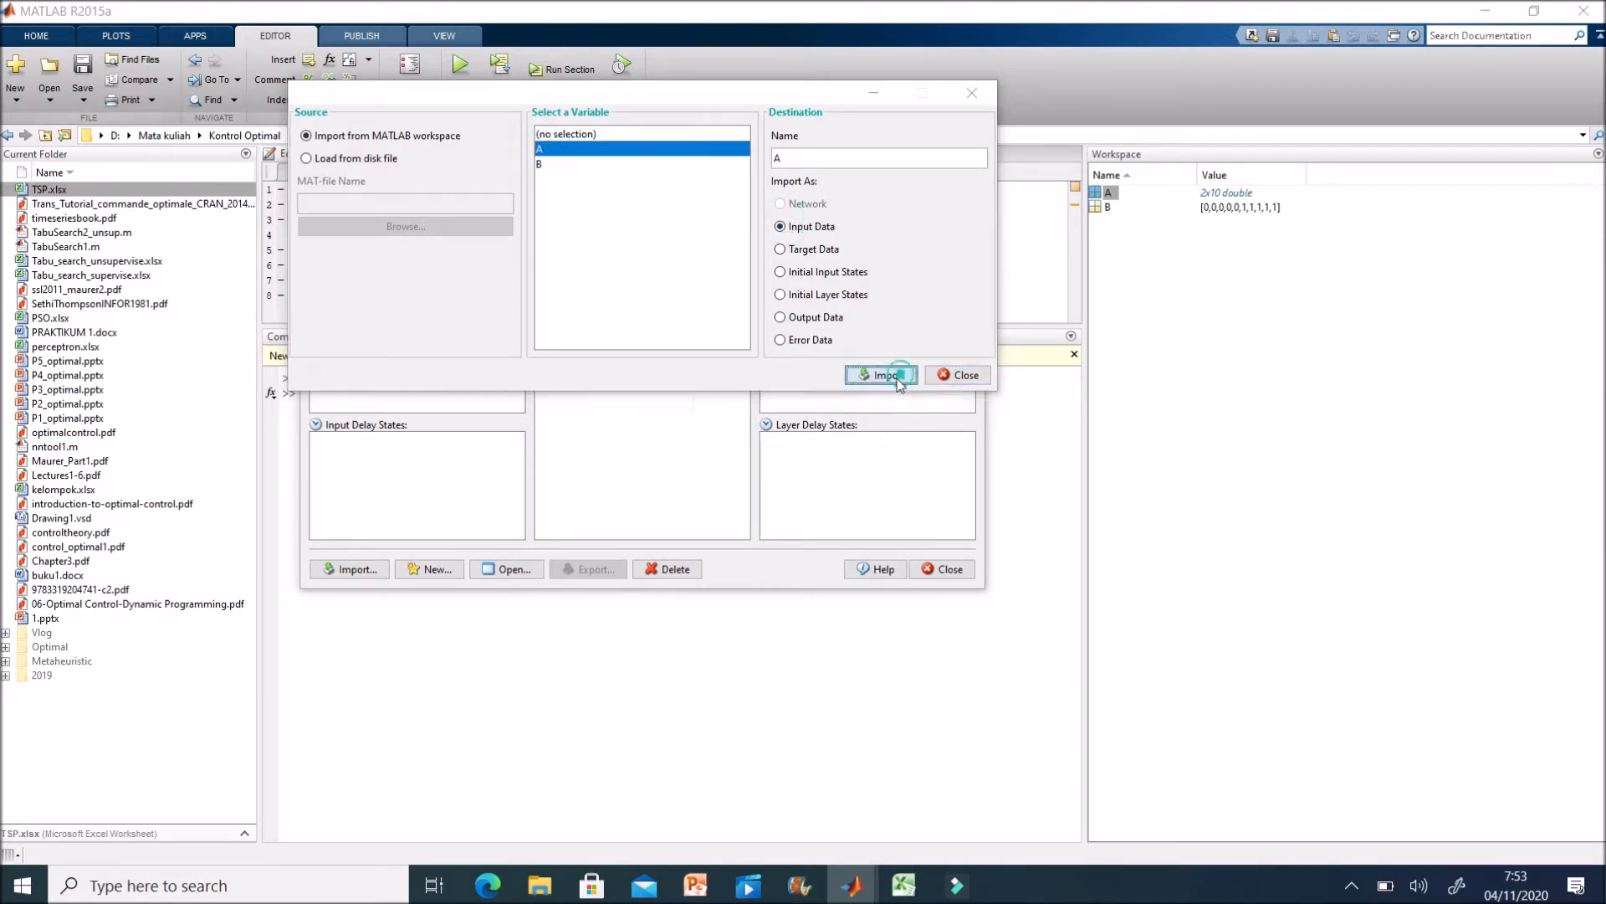
pyautogui.click(984, 480)
# Import workspace variable B as Target Data and close the import dialog
pyautogui.click(589, 163)
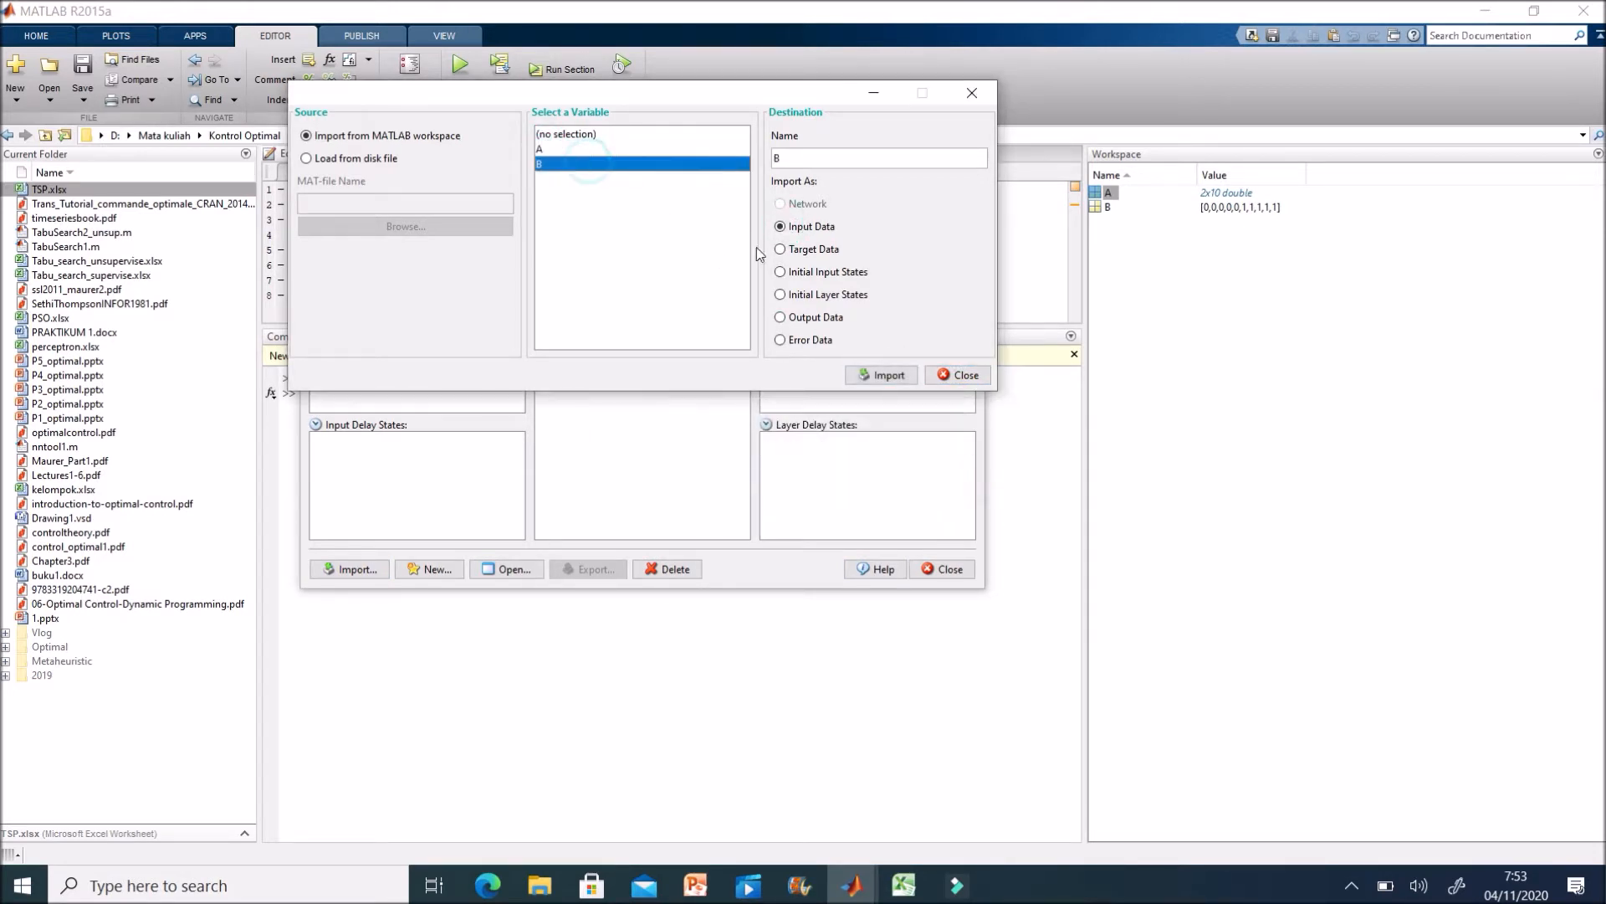
pyautogui.click(781, 248)
pyautogui.click(884, 374)
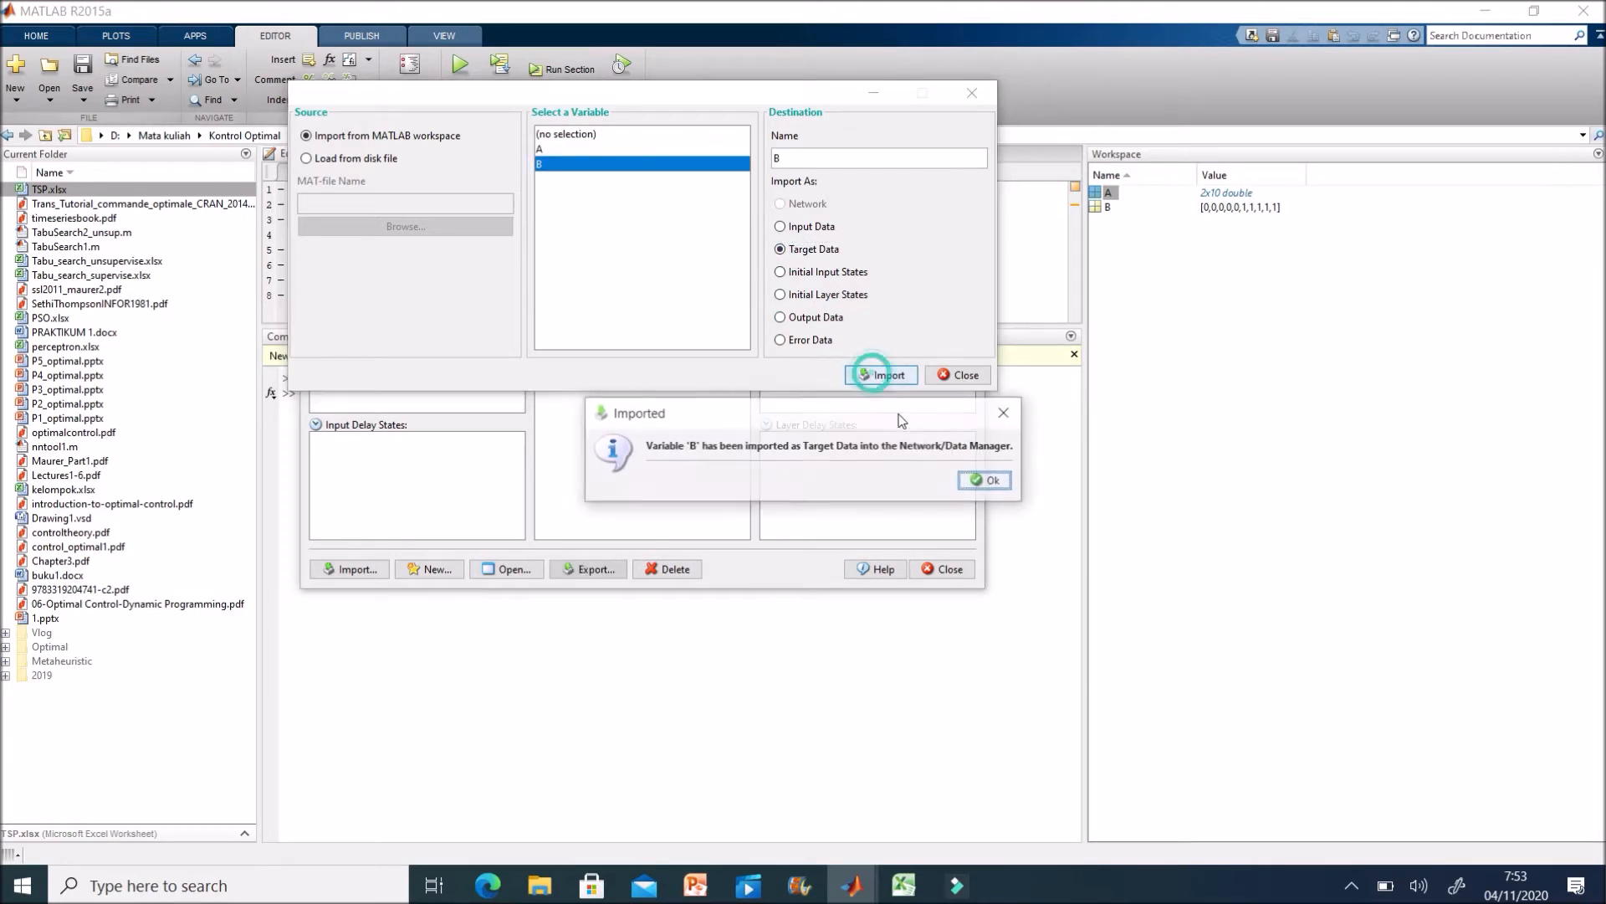
pyautogui.click(972, 478)
pyautogui.click(971, 92)
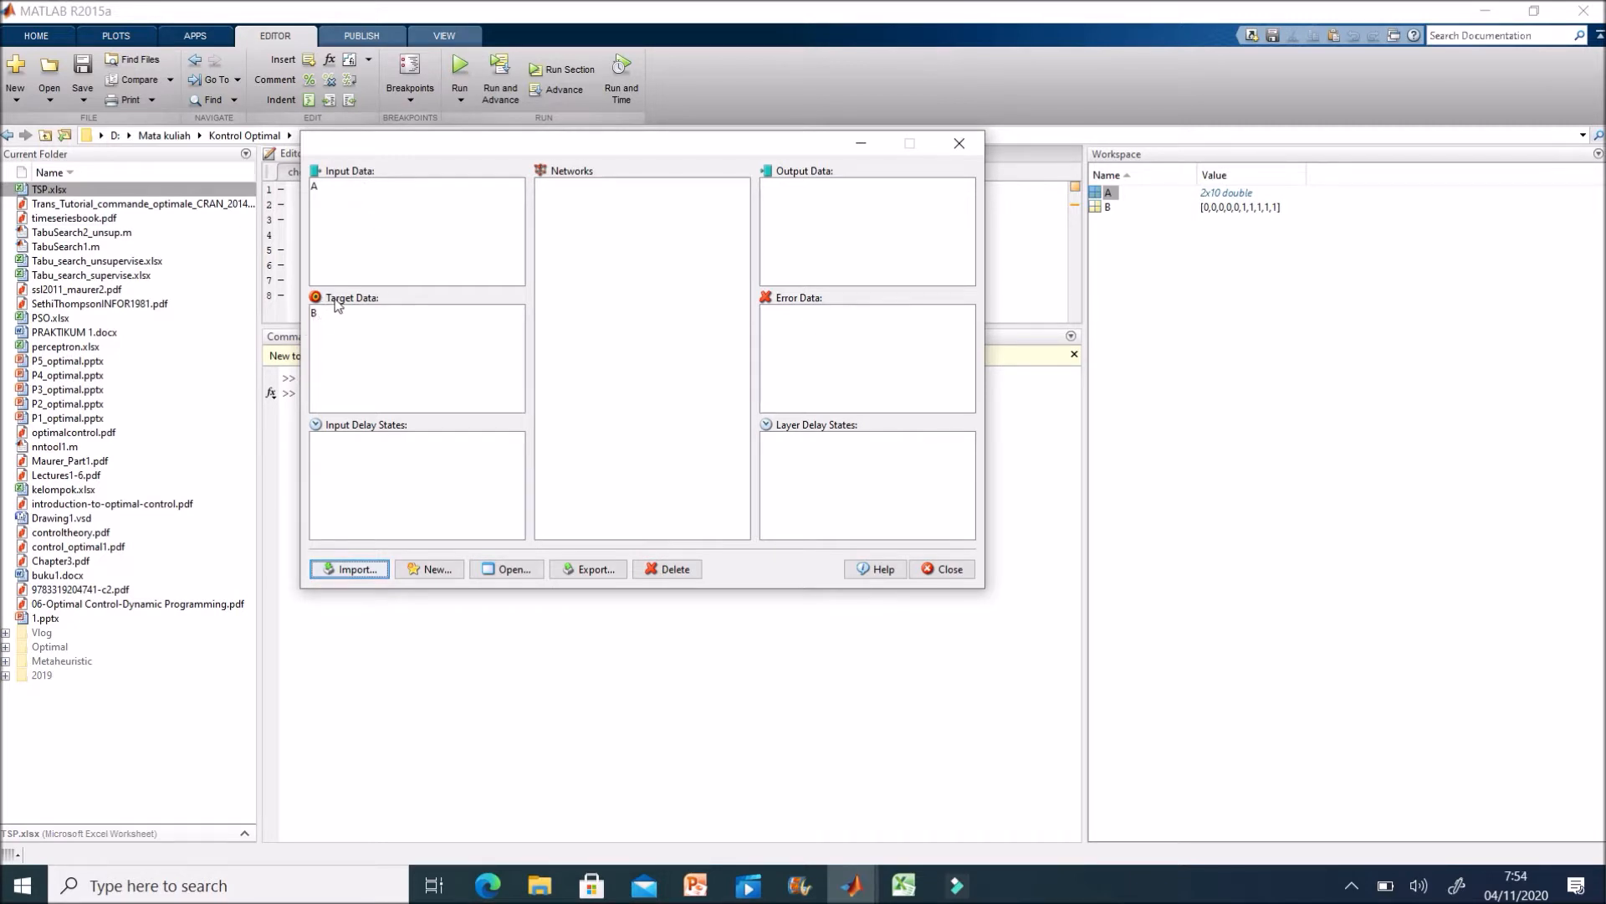
# Start a new feed-forward backprop network with A as input data and B as target data
pyautogui.click(432, 569)
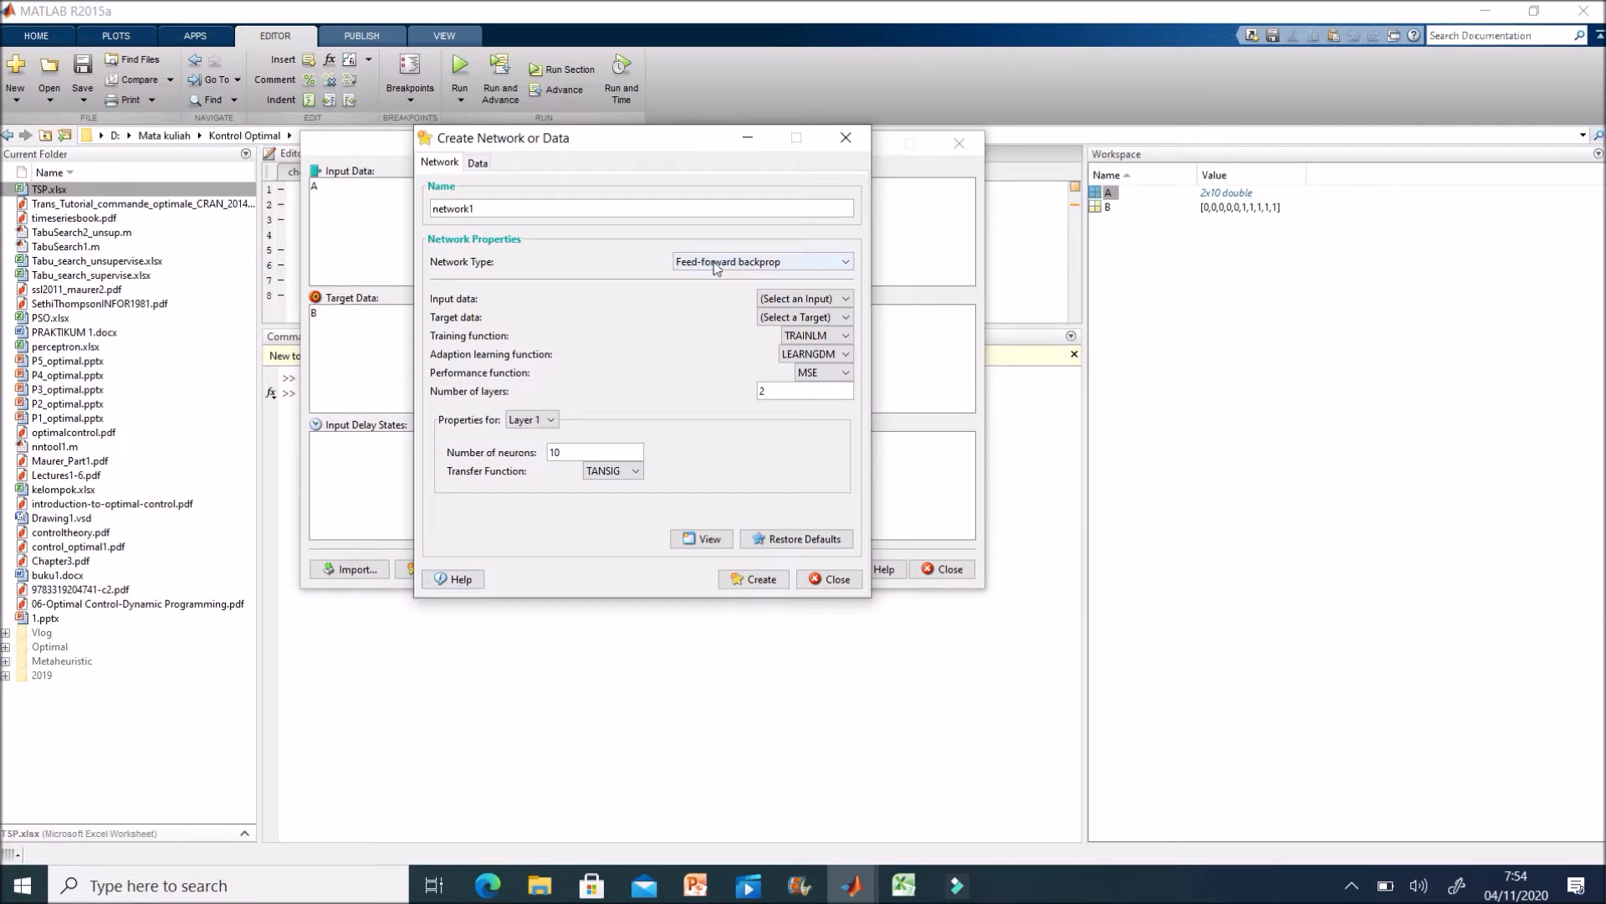
pyautogui.click(811, 298)
pyautogui.click(819, 331)
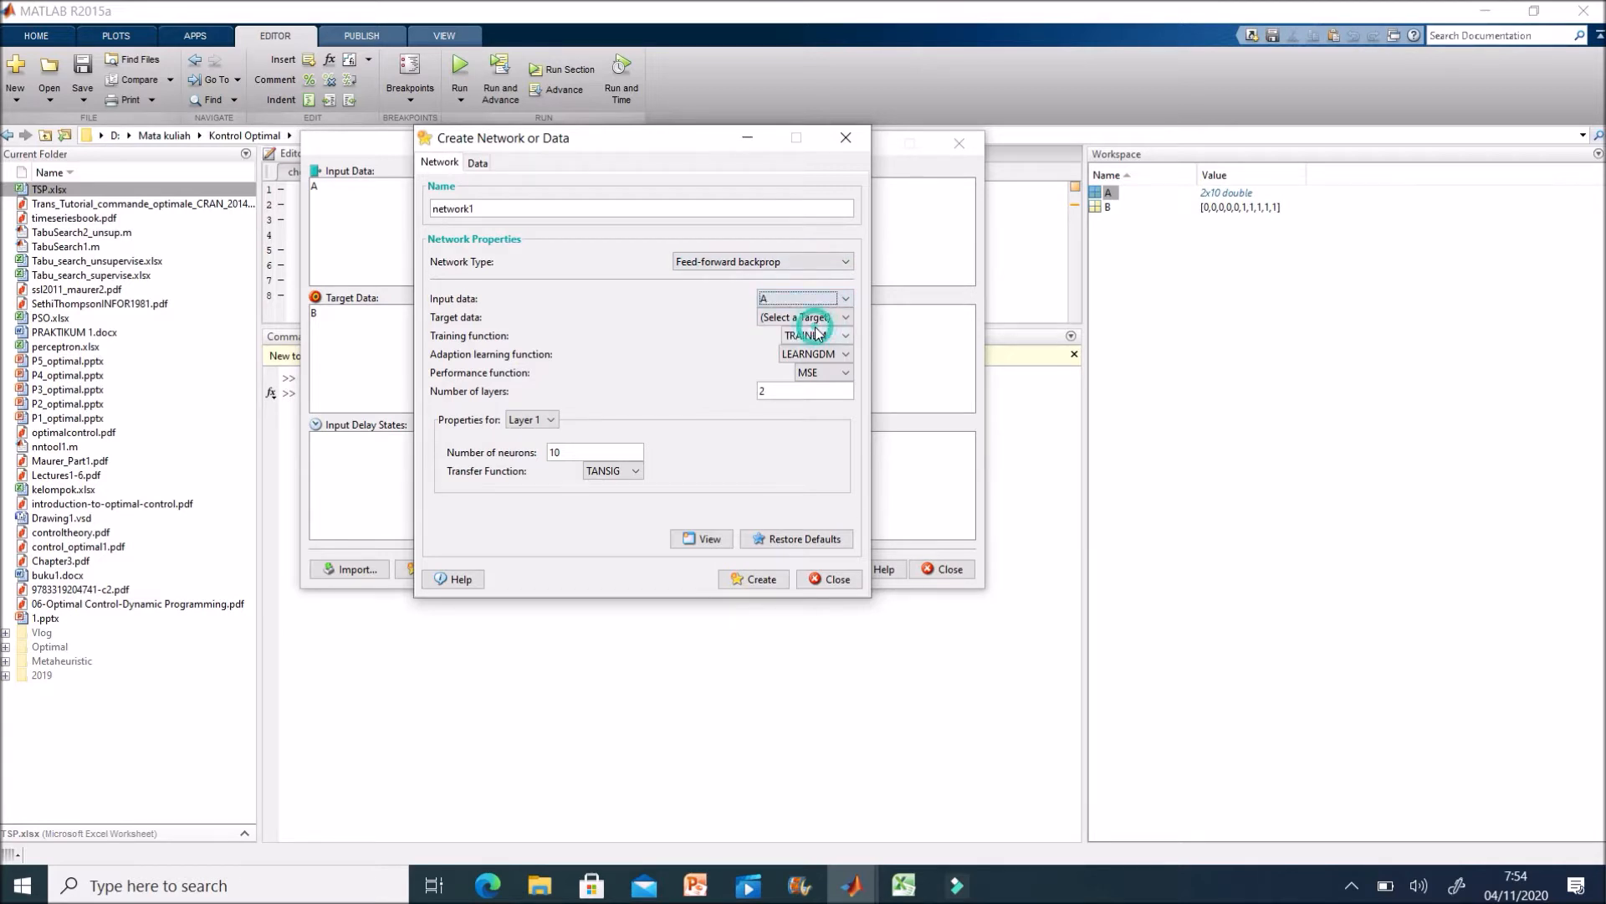
pyautogui.click(805, 318)
pyautogui.click(816, 345)
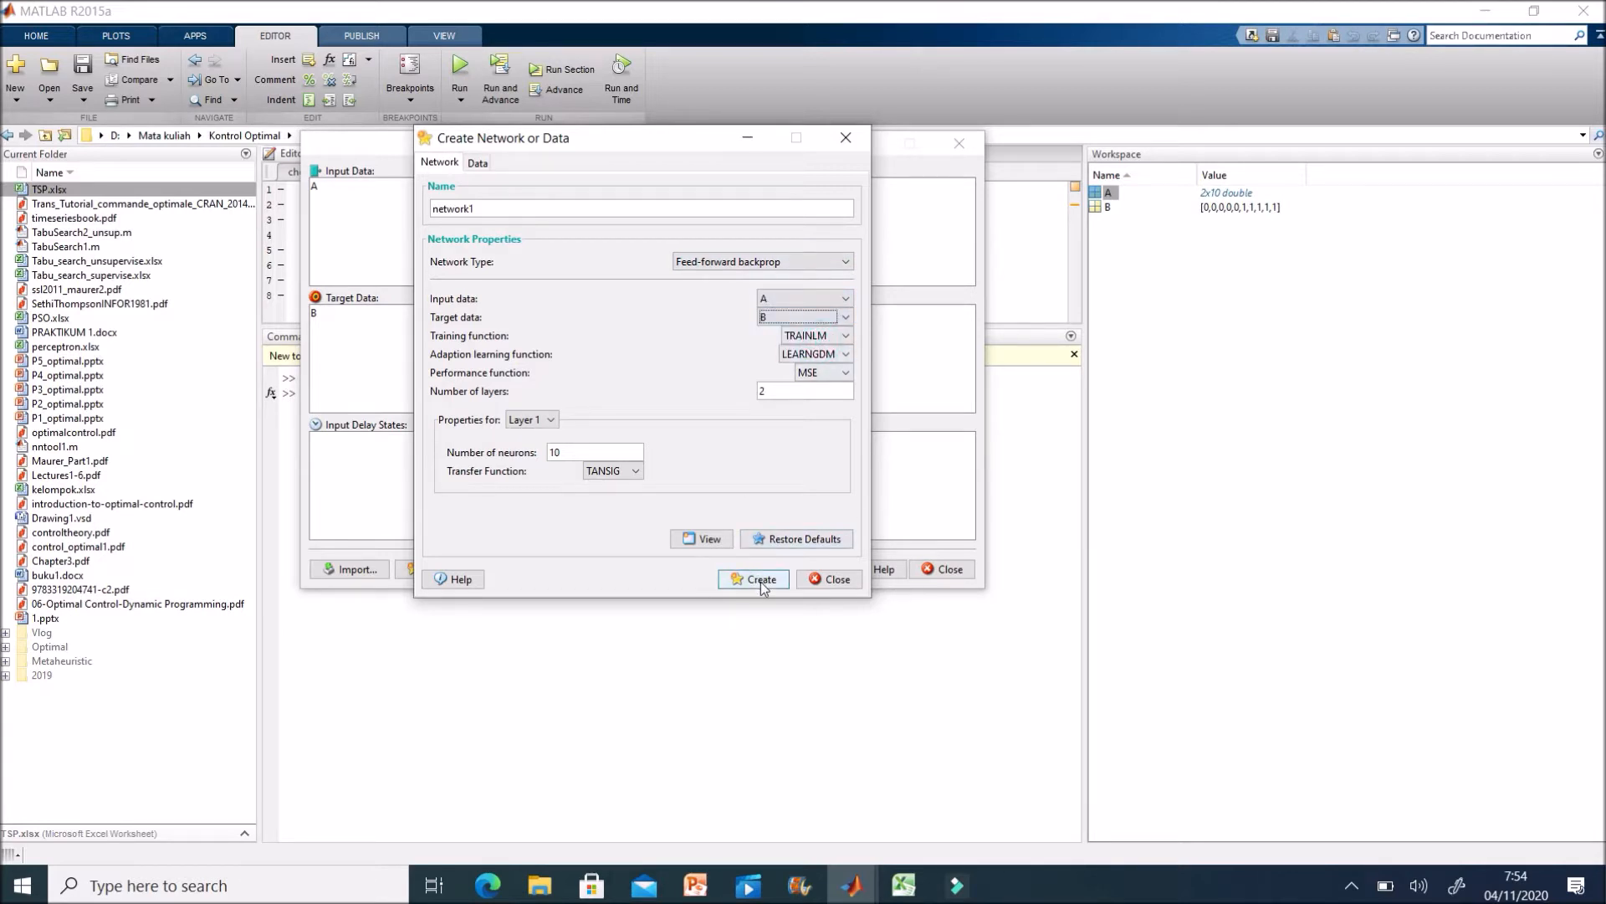
# Review the properties of Layer 2 and Layer 1 and the transfer function options, keeping TANSIG for Layer 1
pyautogui.click(552, 420)
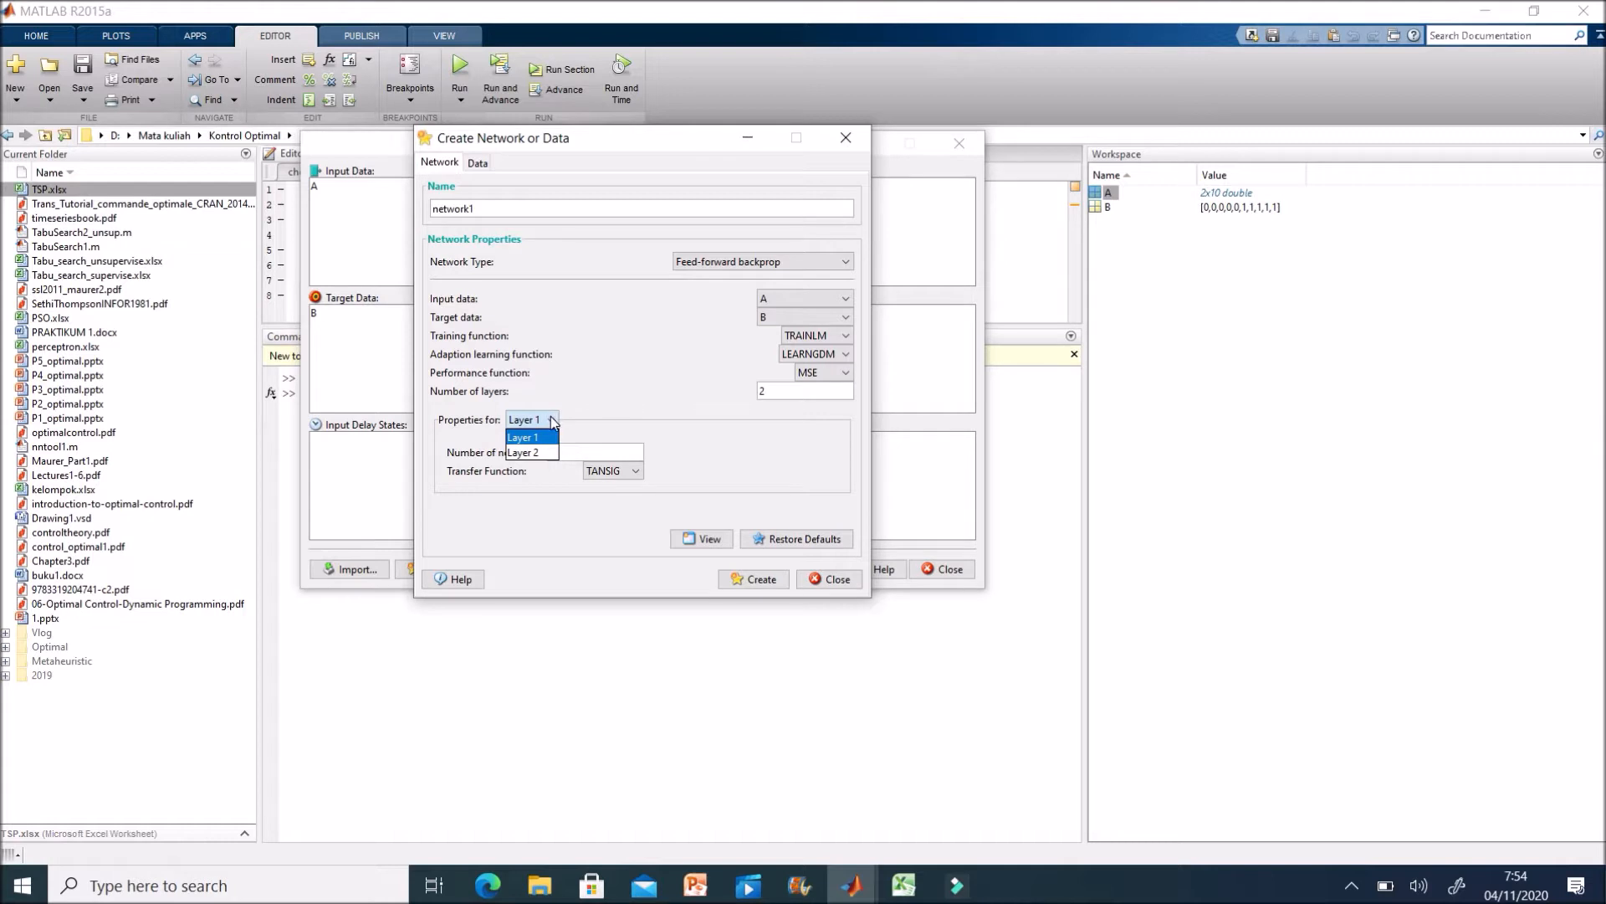
pyautogui.click(550, 452)
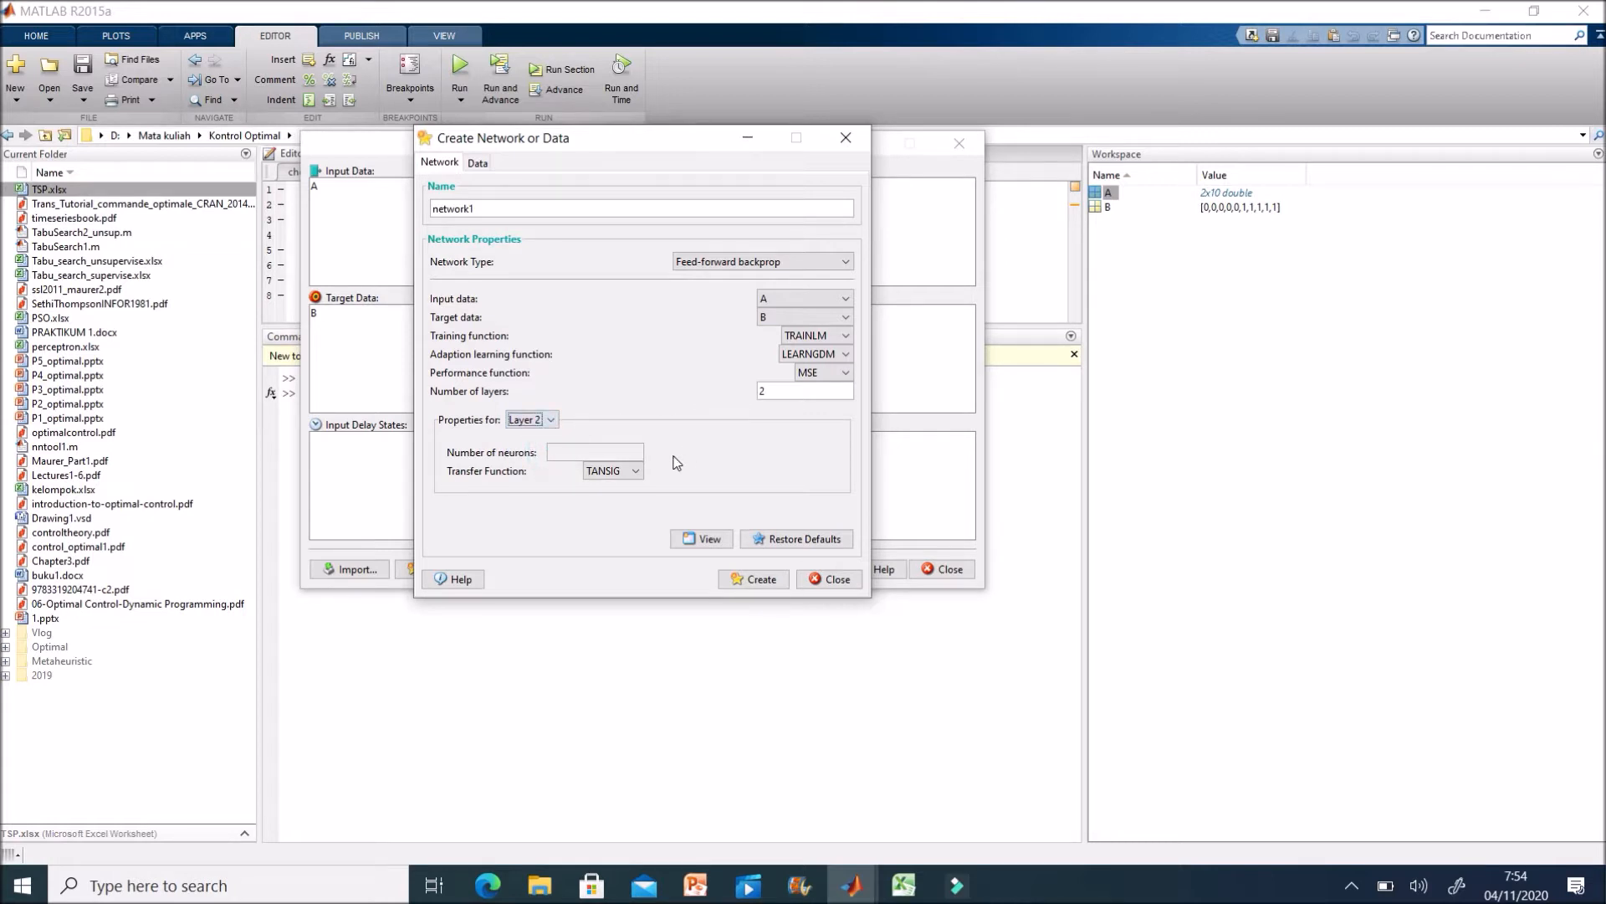
pyautogui.click(545, 417)
pyautogui.click(542, 437)
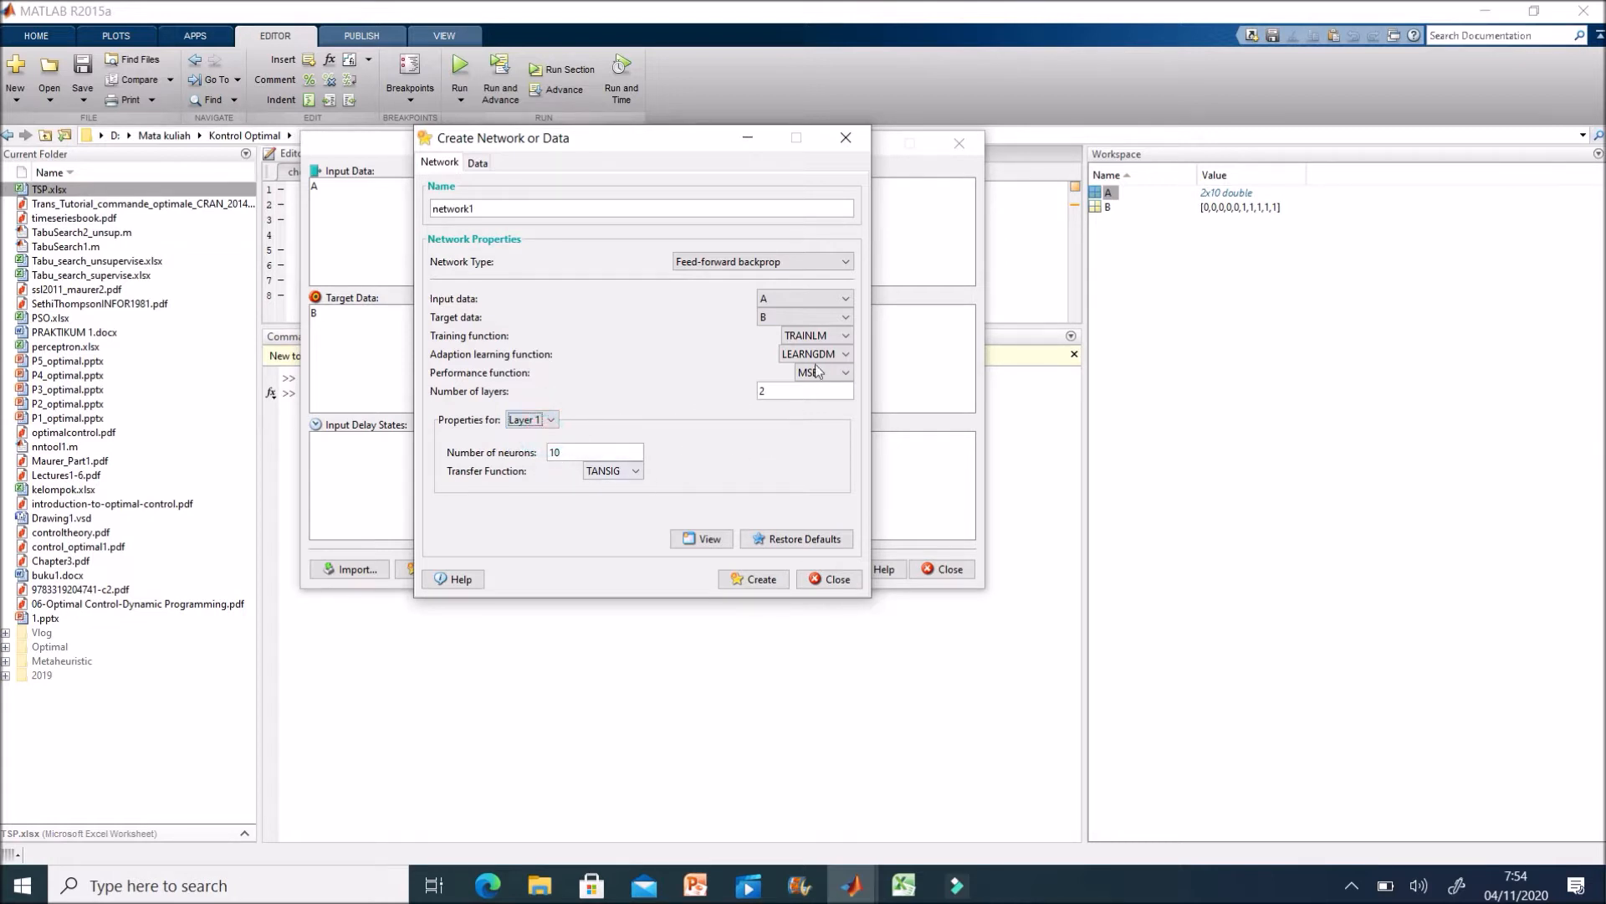
pyautogui.click(631, 470)
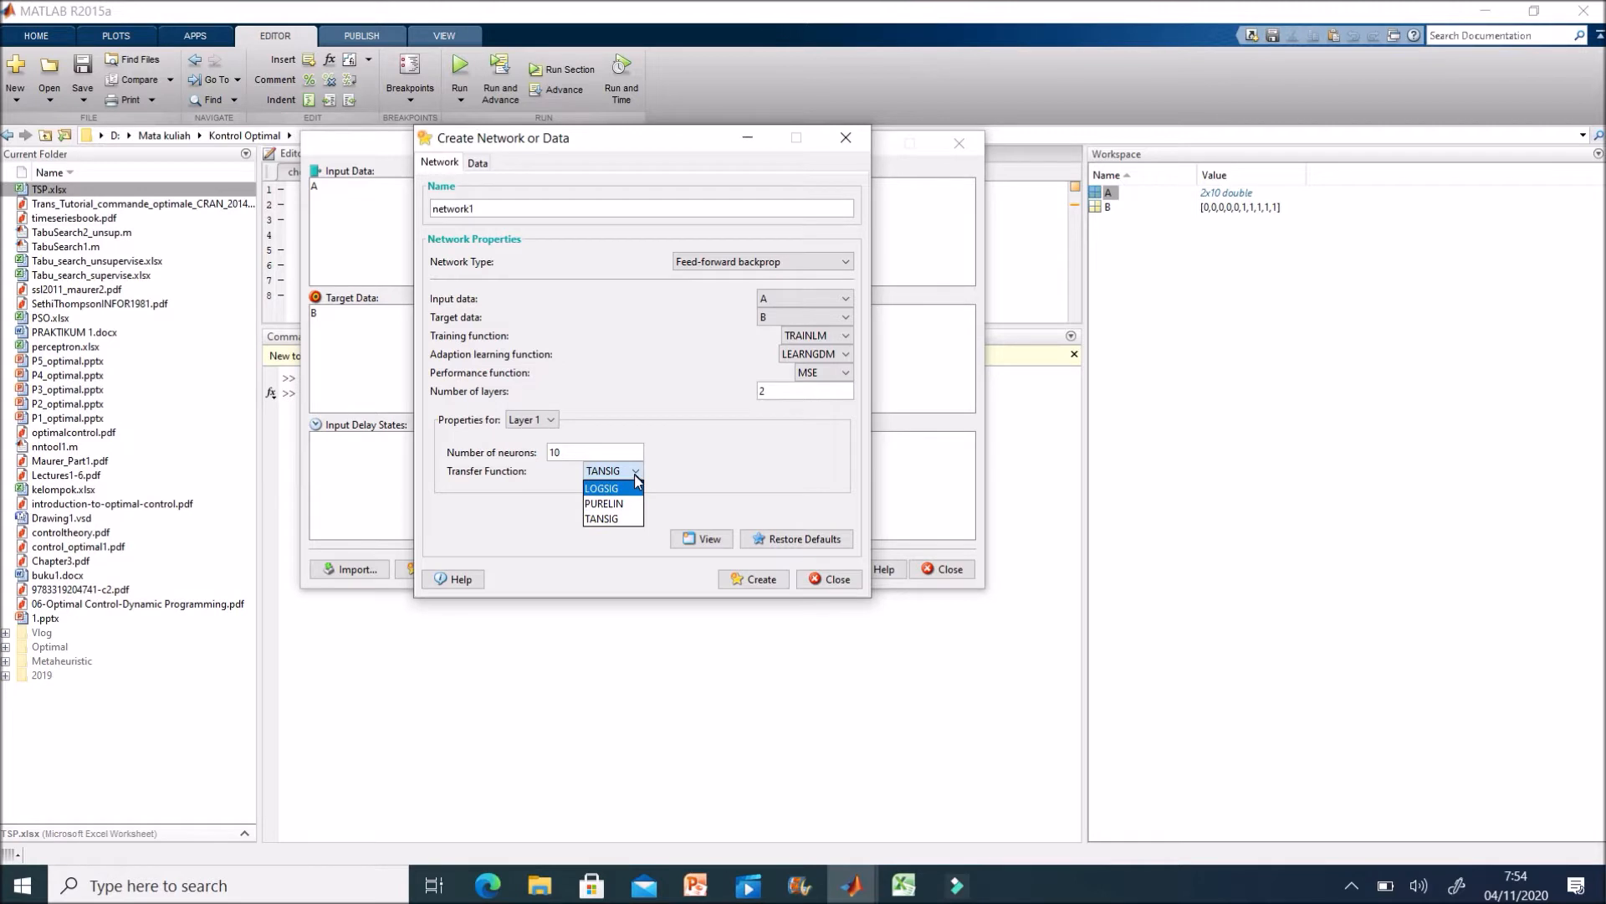
pyautogui.click(623, 519)
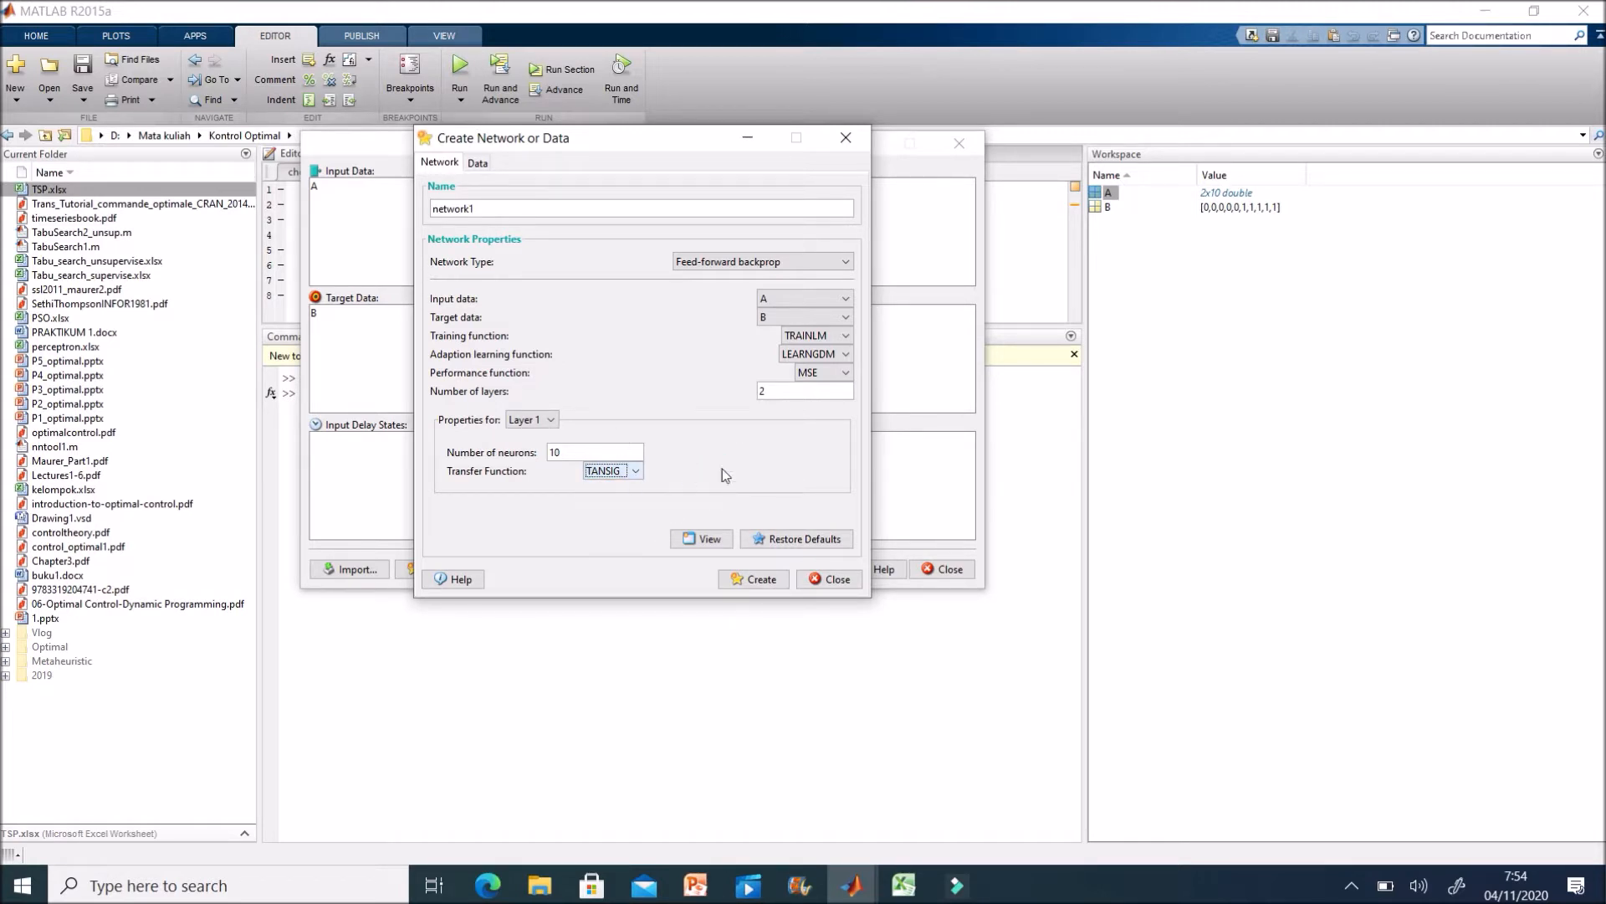
# Set the number of layers to 4, create the network as network1 and close the creation dialog
pyautogui.doubleClick(777, 396)
pyautogui.write('4')
pyautogui.click(754, 586)
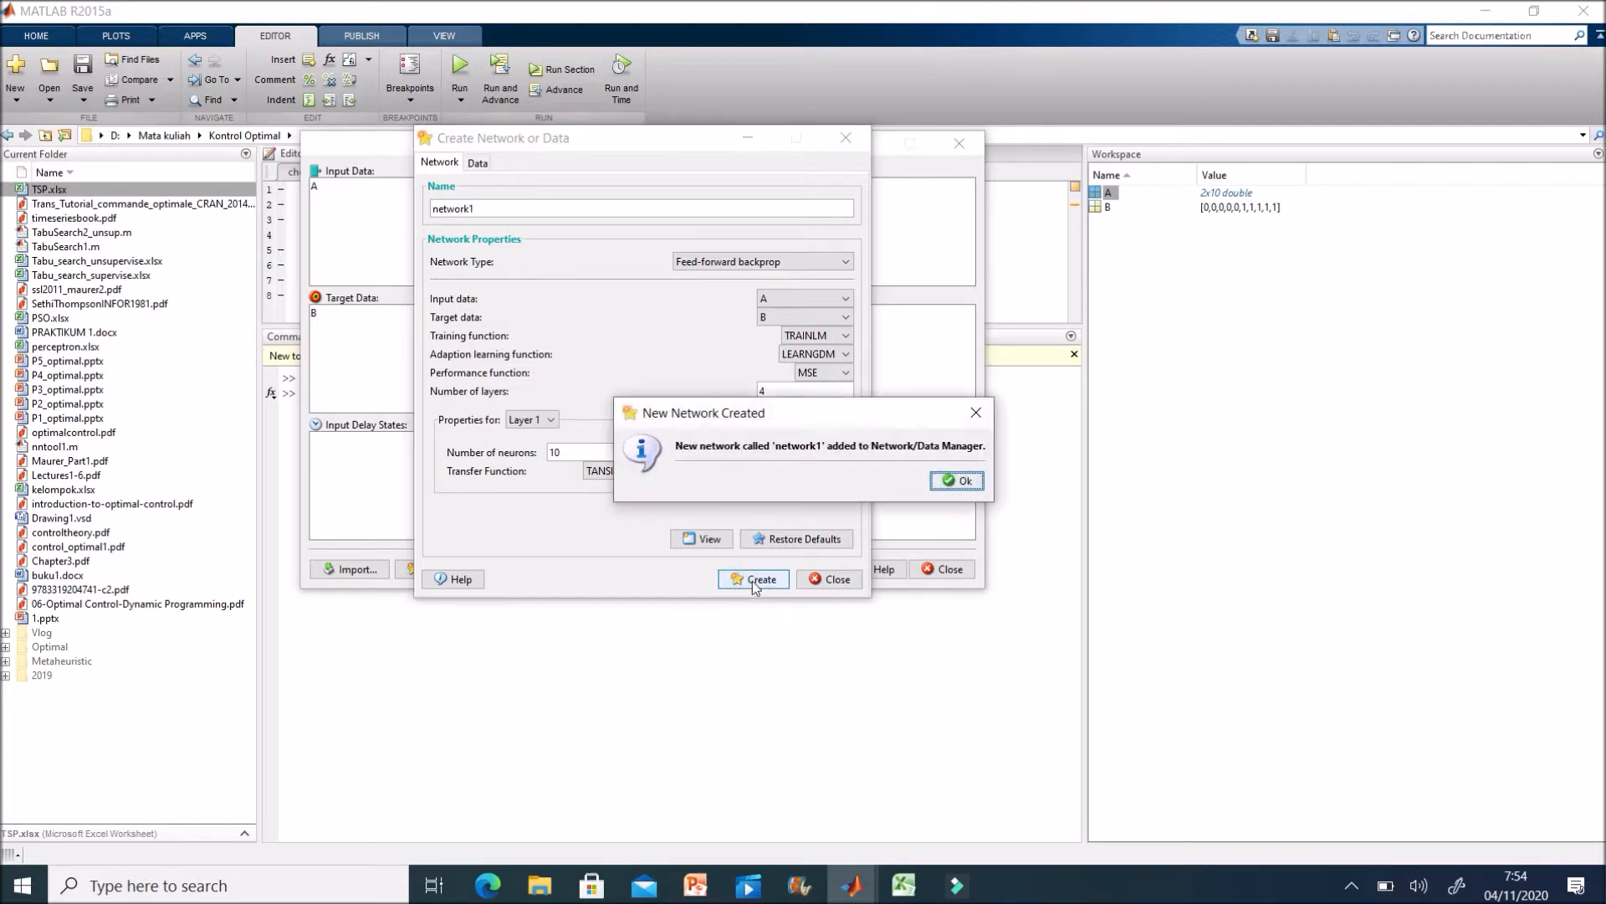
pyautogui.click(951, 483)
pyautogui.click(846, 137)
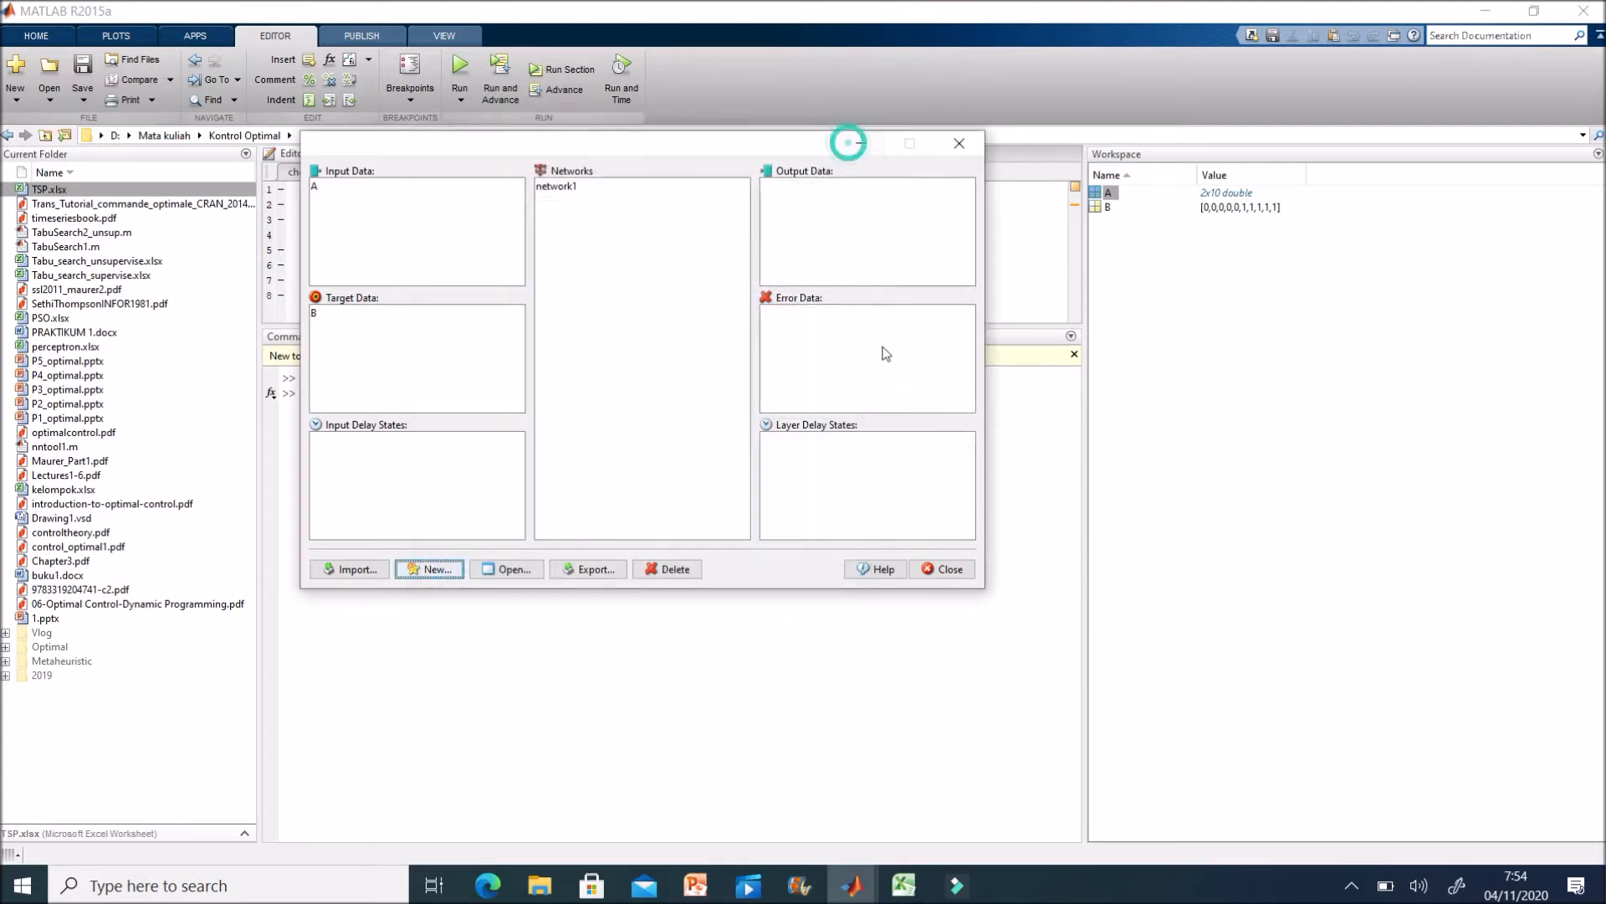
# Open network1 and train it with A as inputs and B as targets
pyautogui.doubleClick(567, 190)
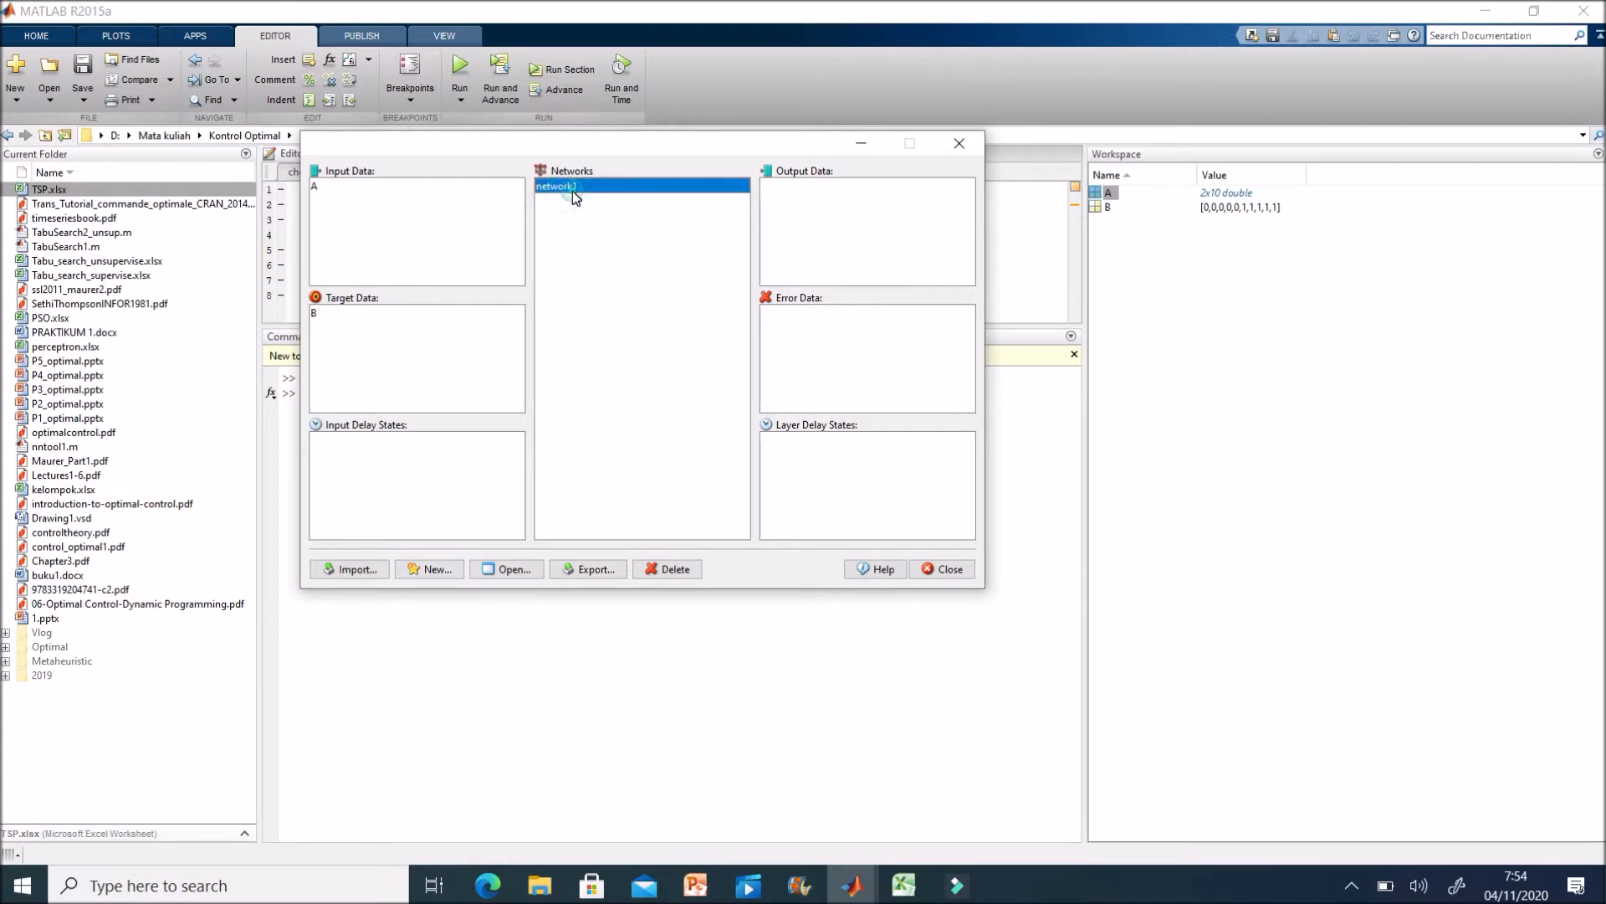
pyautogui.click(616, 52)
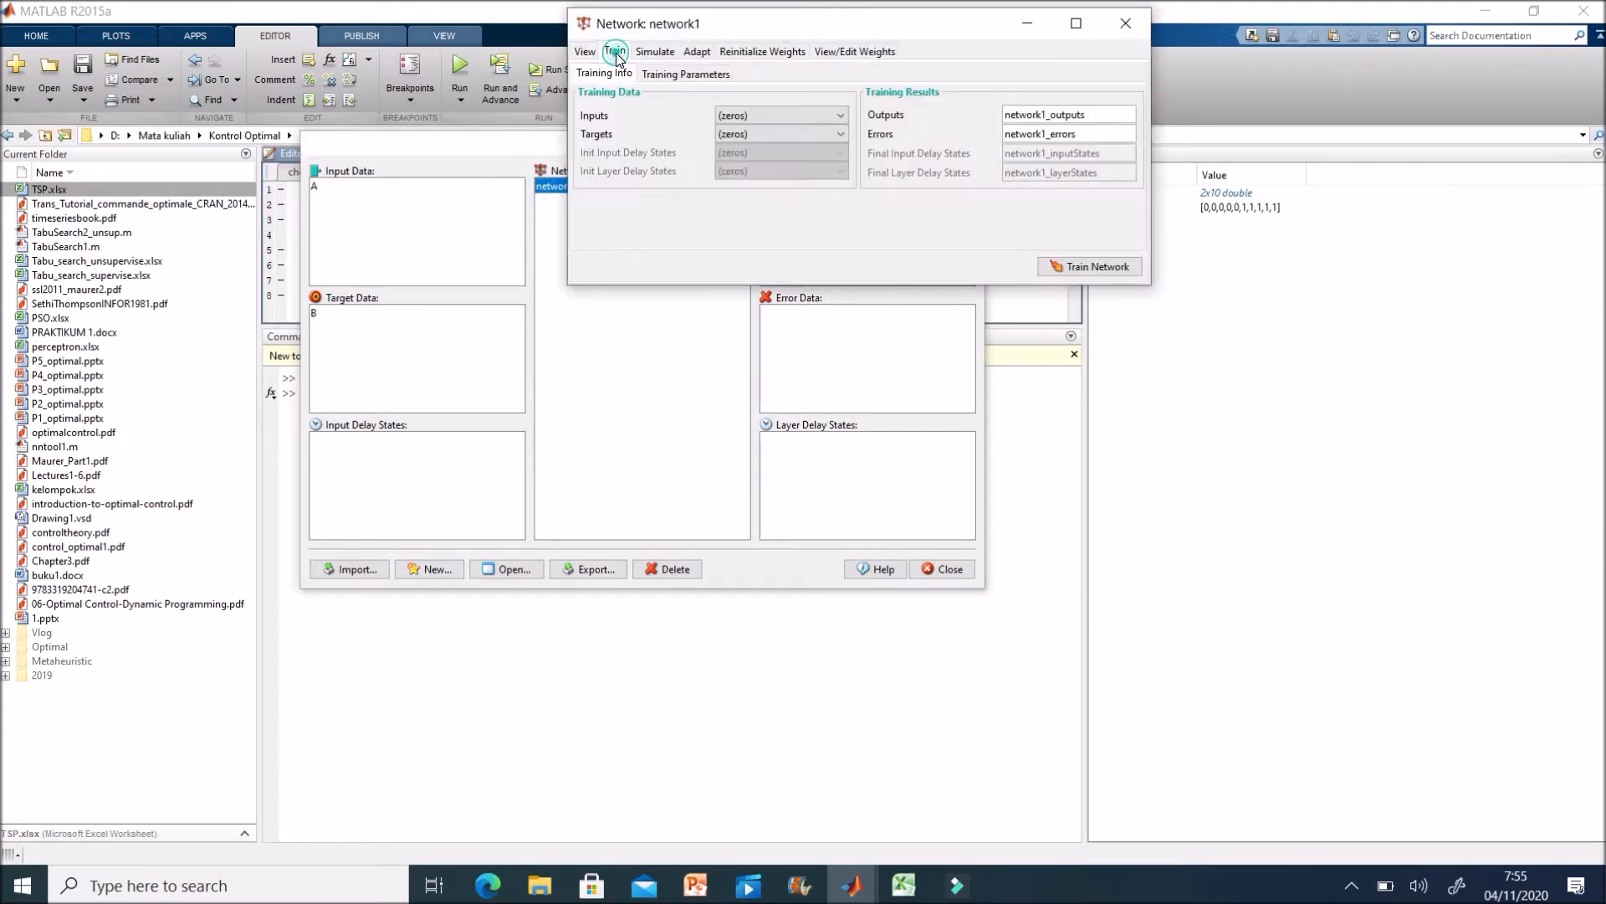
pyautogui.click(766, 115)
pyautogui.click(767, 144)
pyautogui.click(767, 134)
pyautogui.click(767, 161)
pyautogui.click(1088, 266)
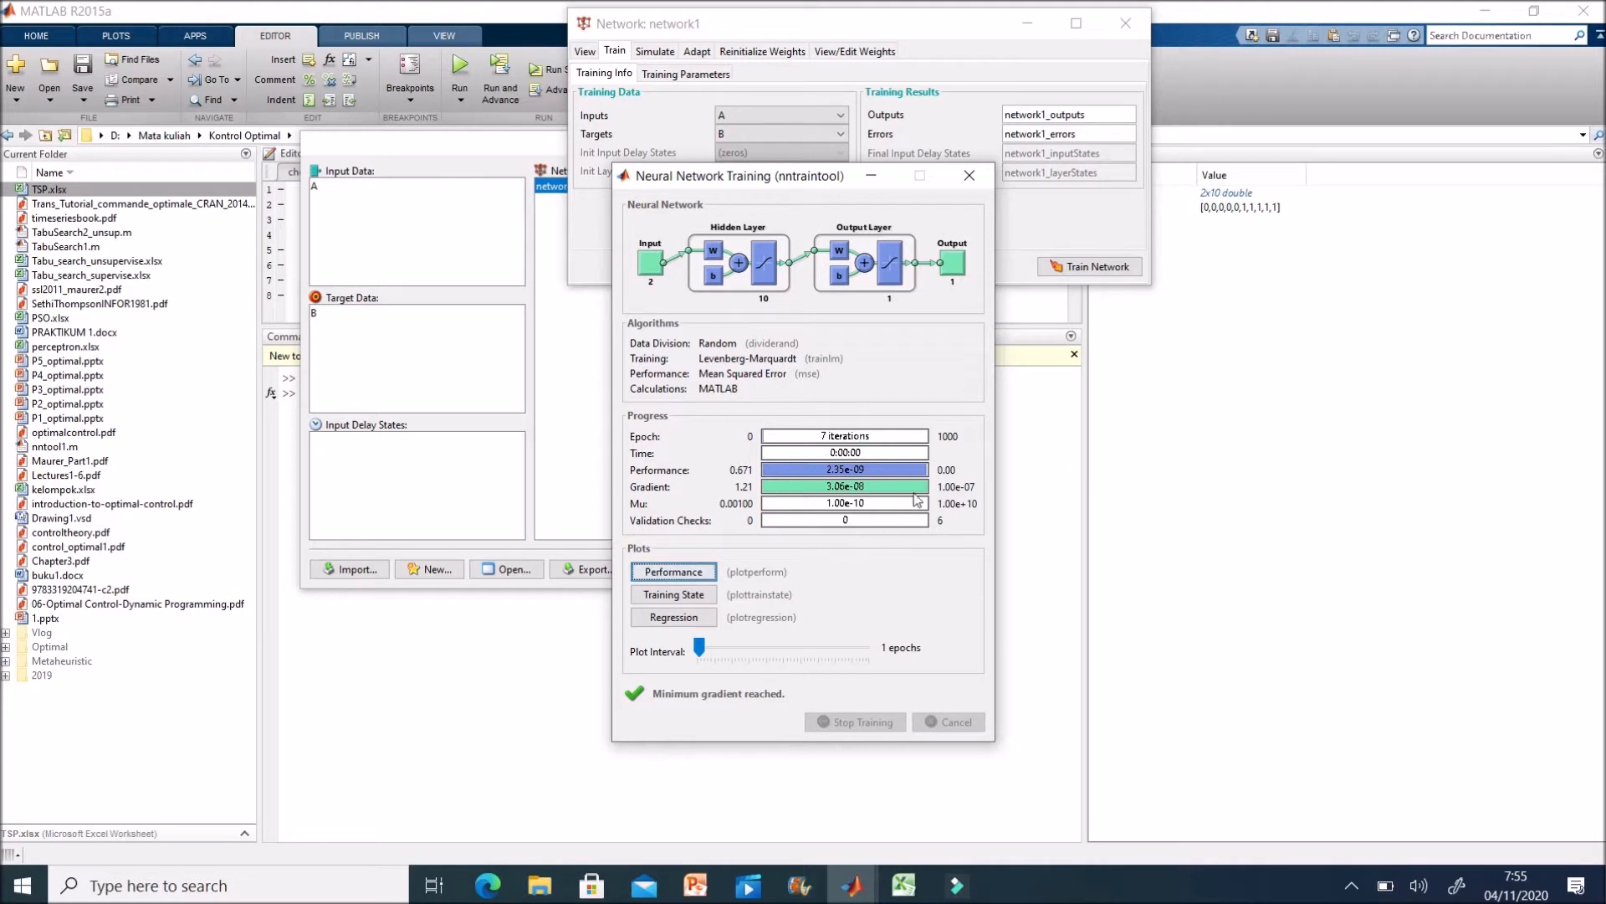
# View the performance, training state and regression plots of the training run, closing each plot and the training window
pyautogui.click(676, 572)
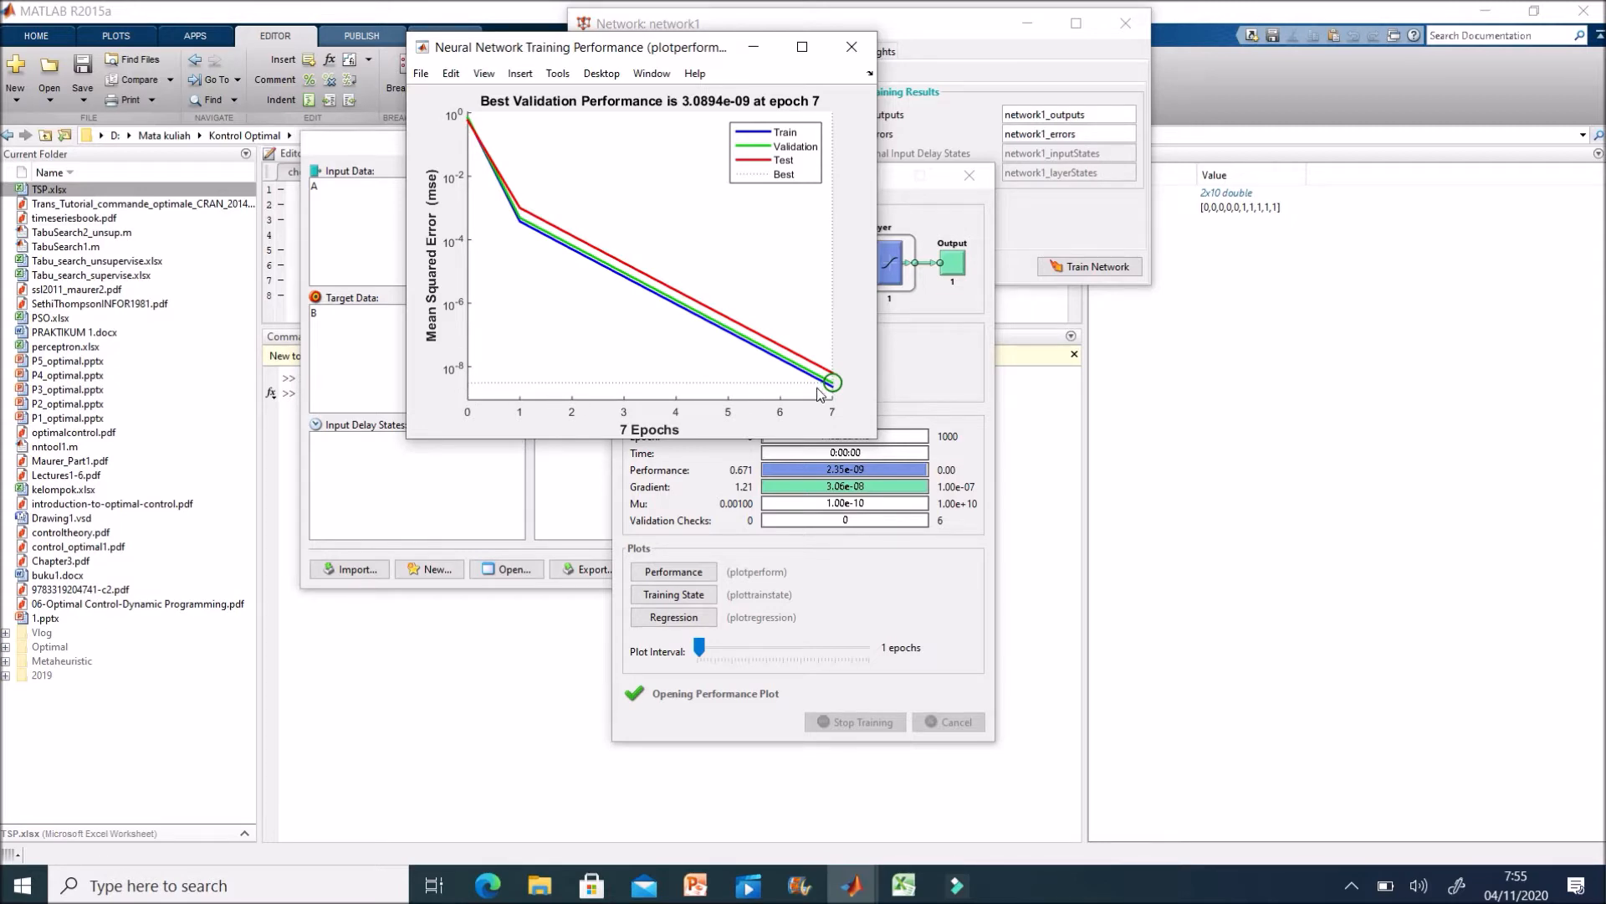
pyautogui.click(852, 47)
pyautogui.click(694, 595)
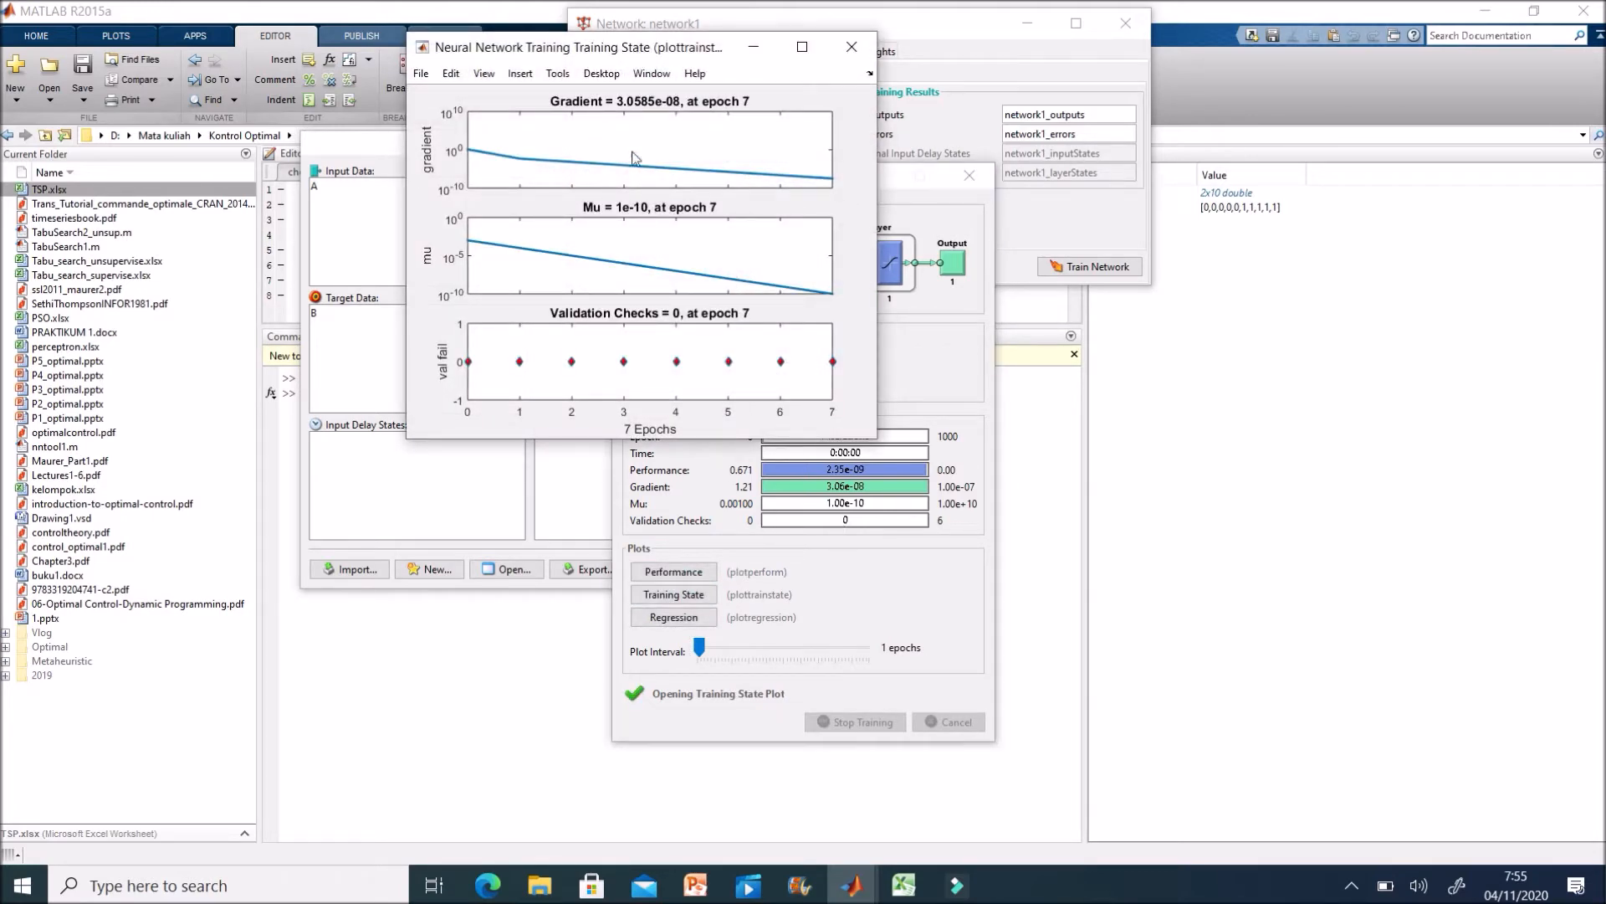
pyautogui.click(843, 39)
pyautogui.click(673, 617)
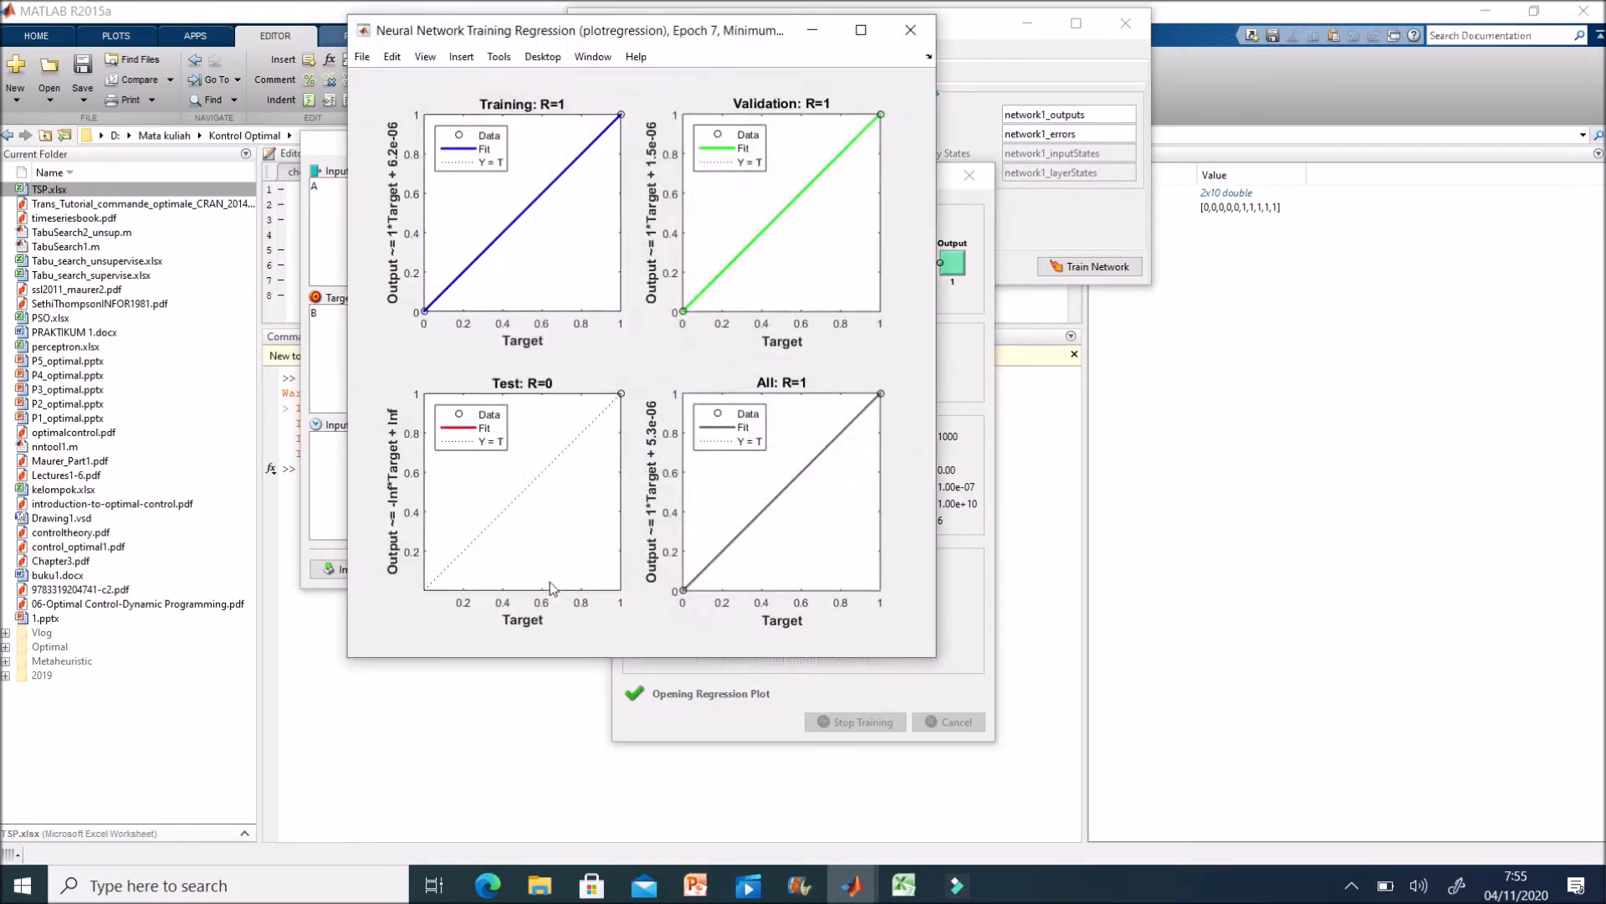
pyautogui.click(912, 35)
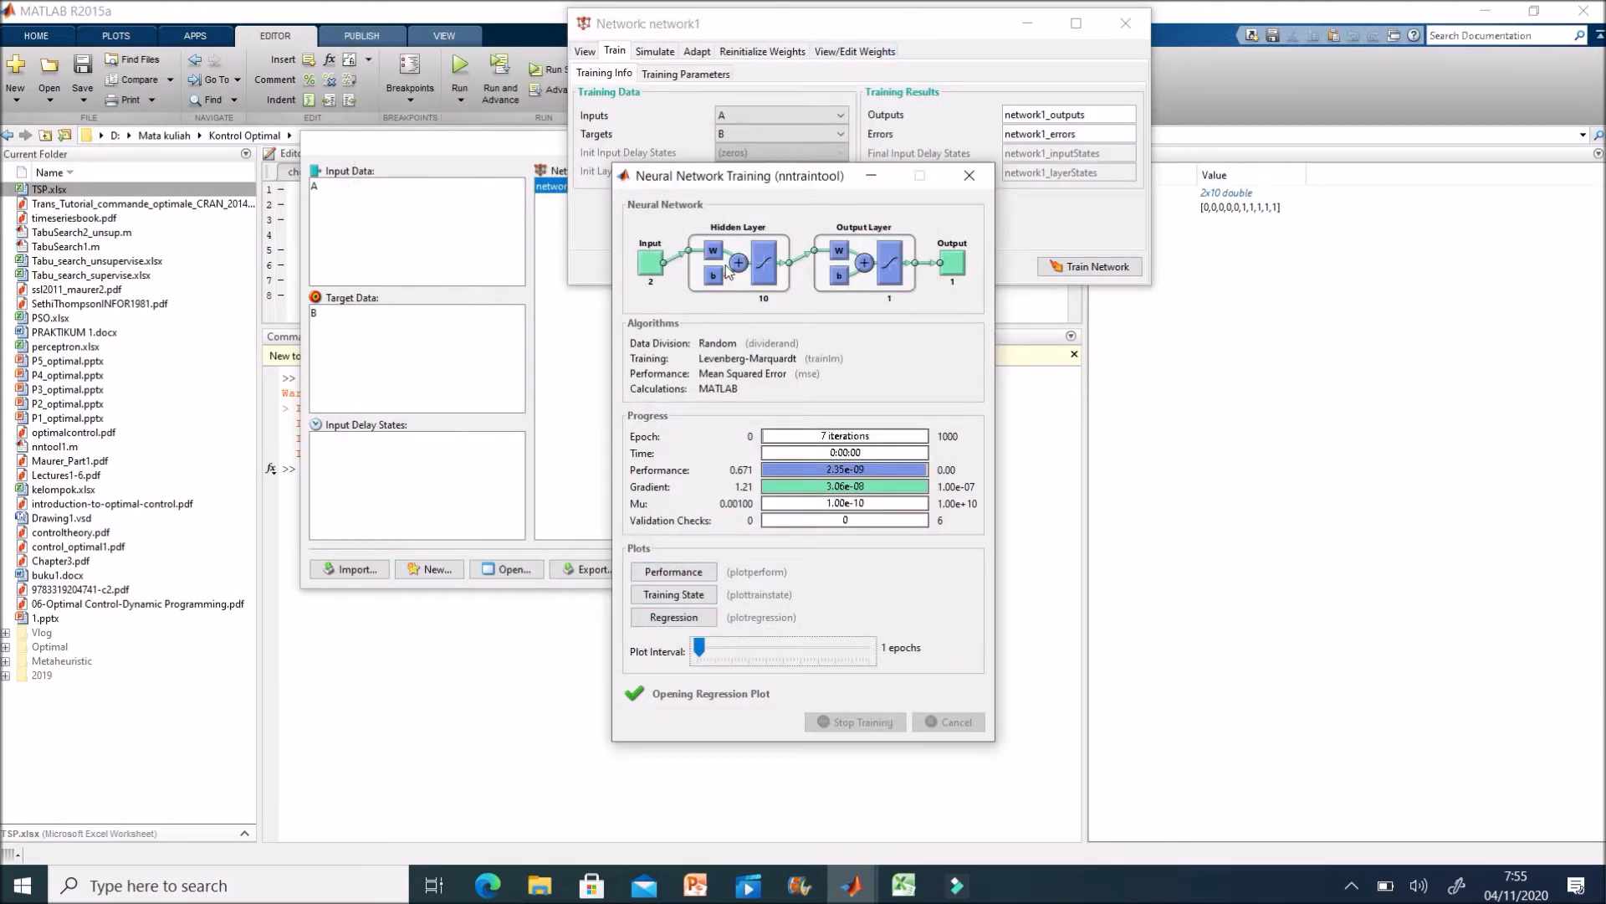
pyautogui.click(970, 175)
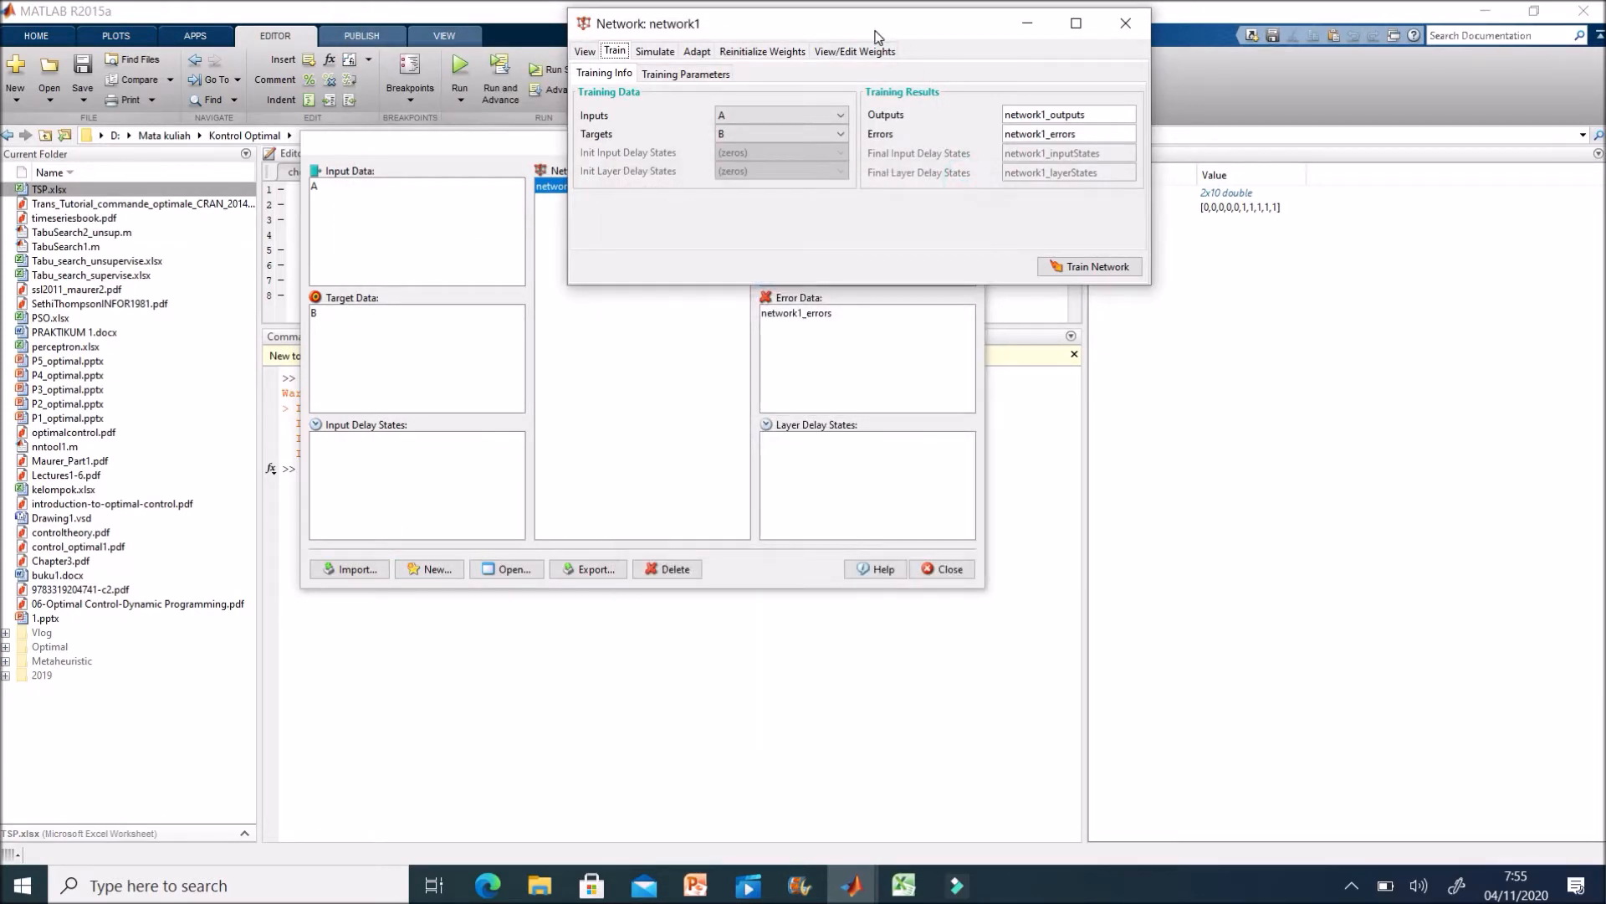
# Display the weights of network1 and open a new blank Excel workbook
pyautogui.click(864, 57)
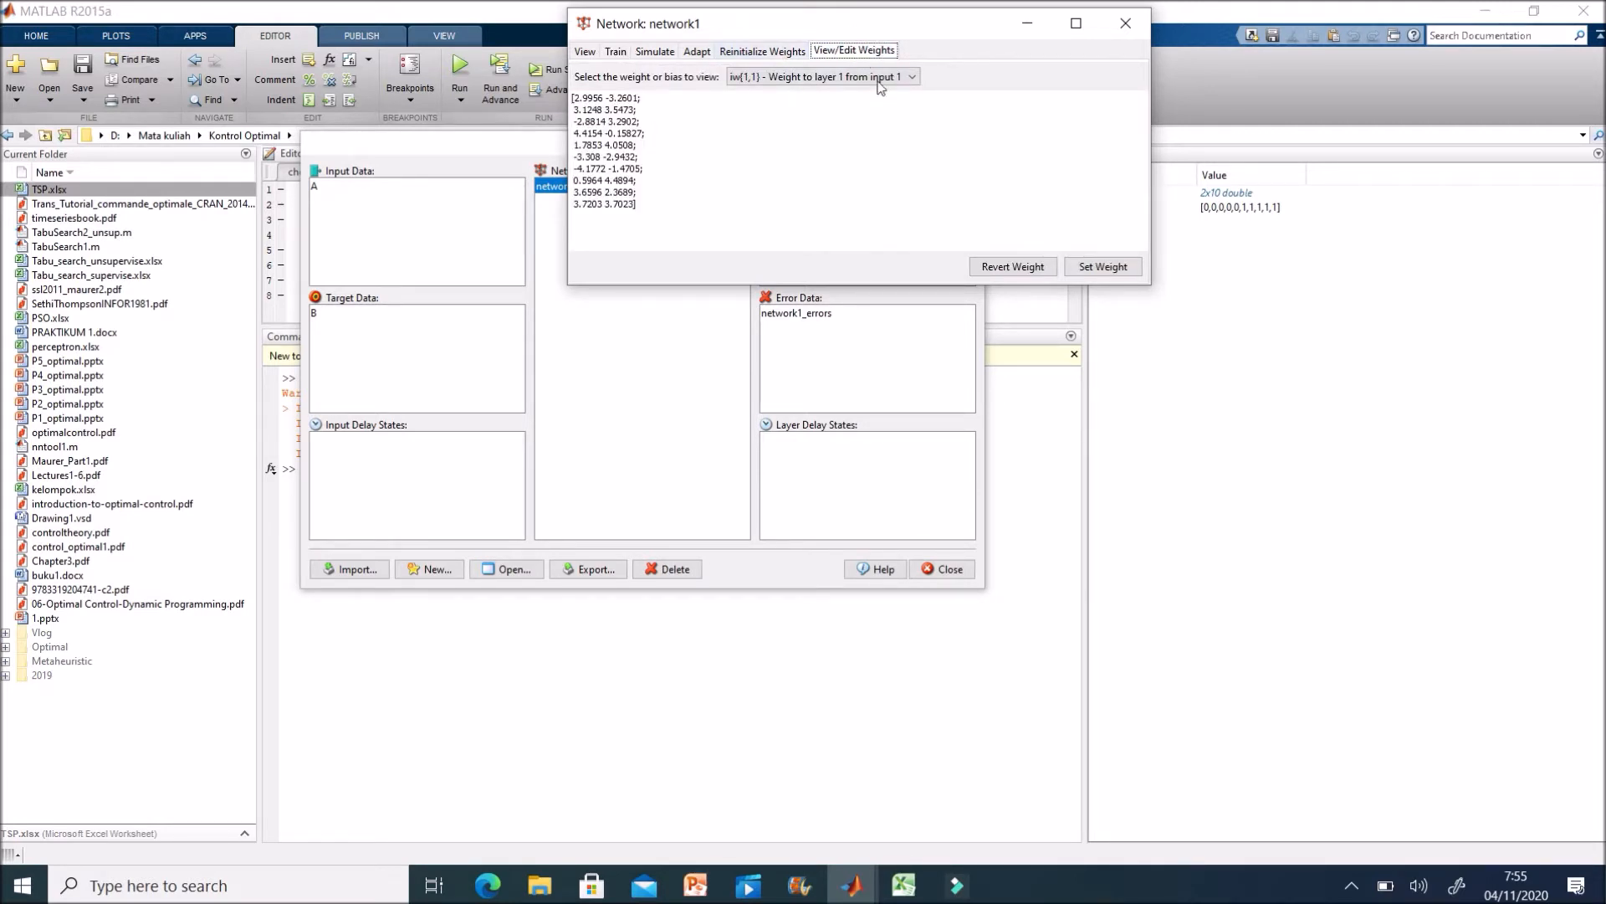
pyautogui.click(904, 885)
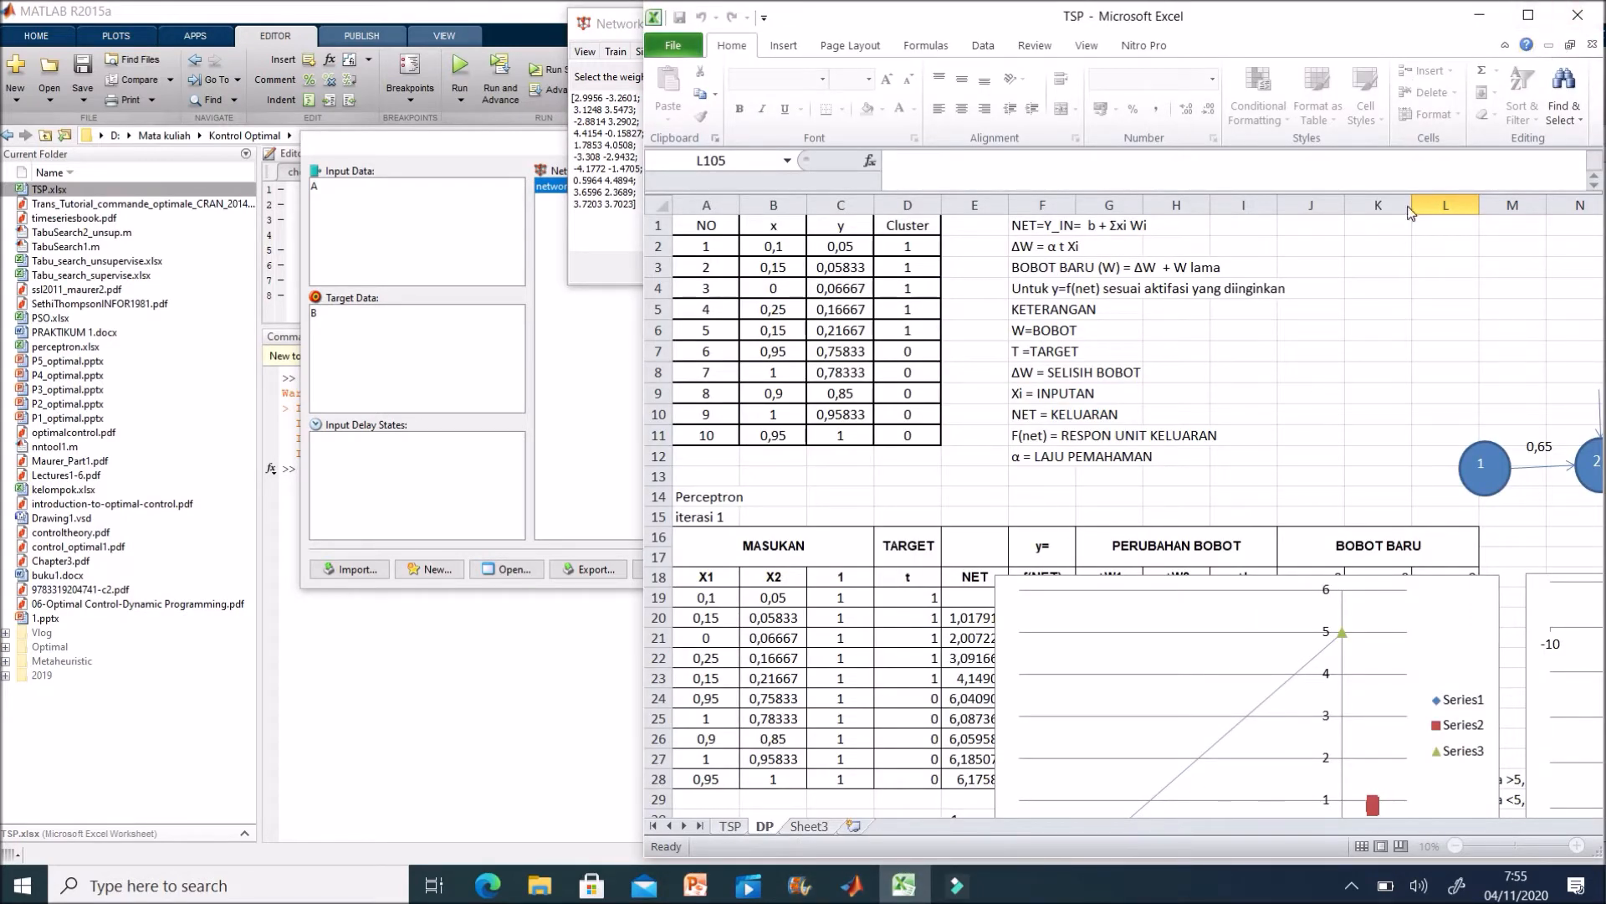
pyautogui.click(393, 886)
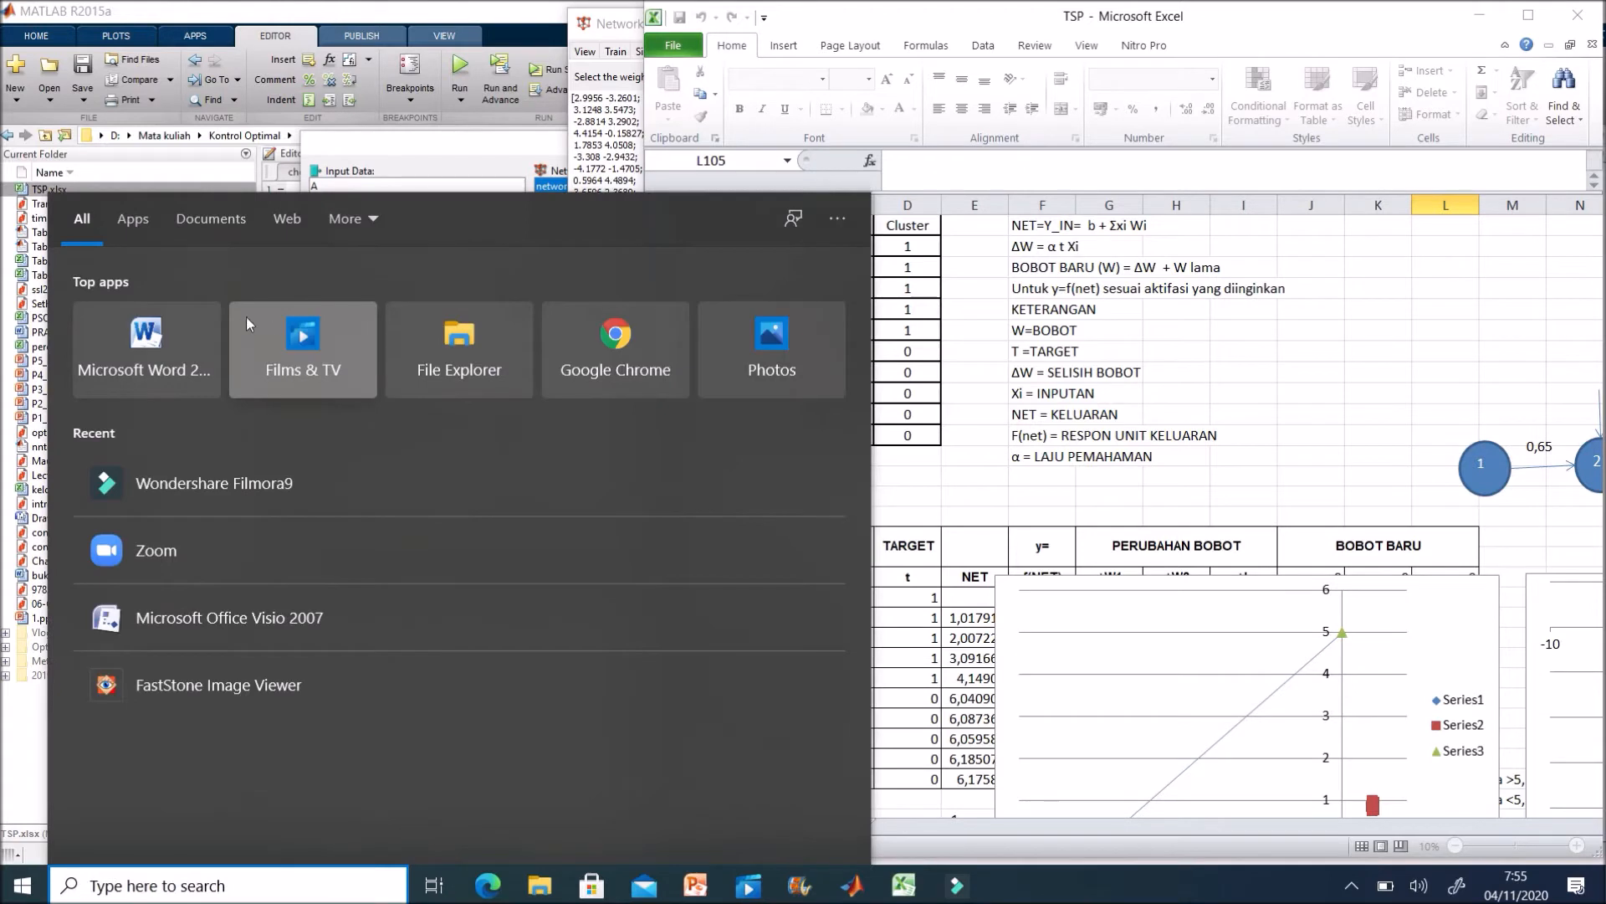
pyautogui.write('exce')
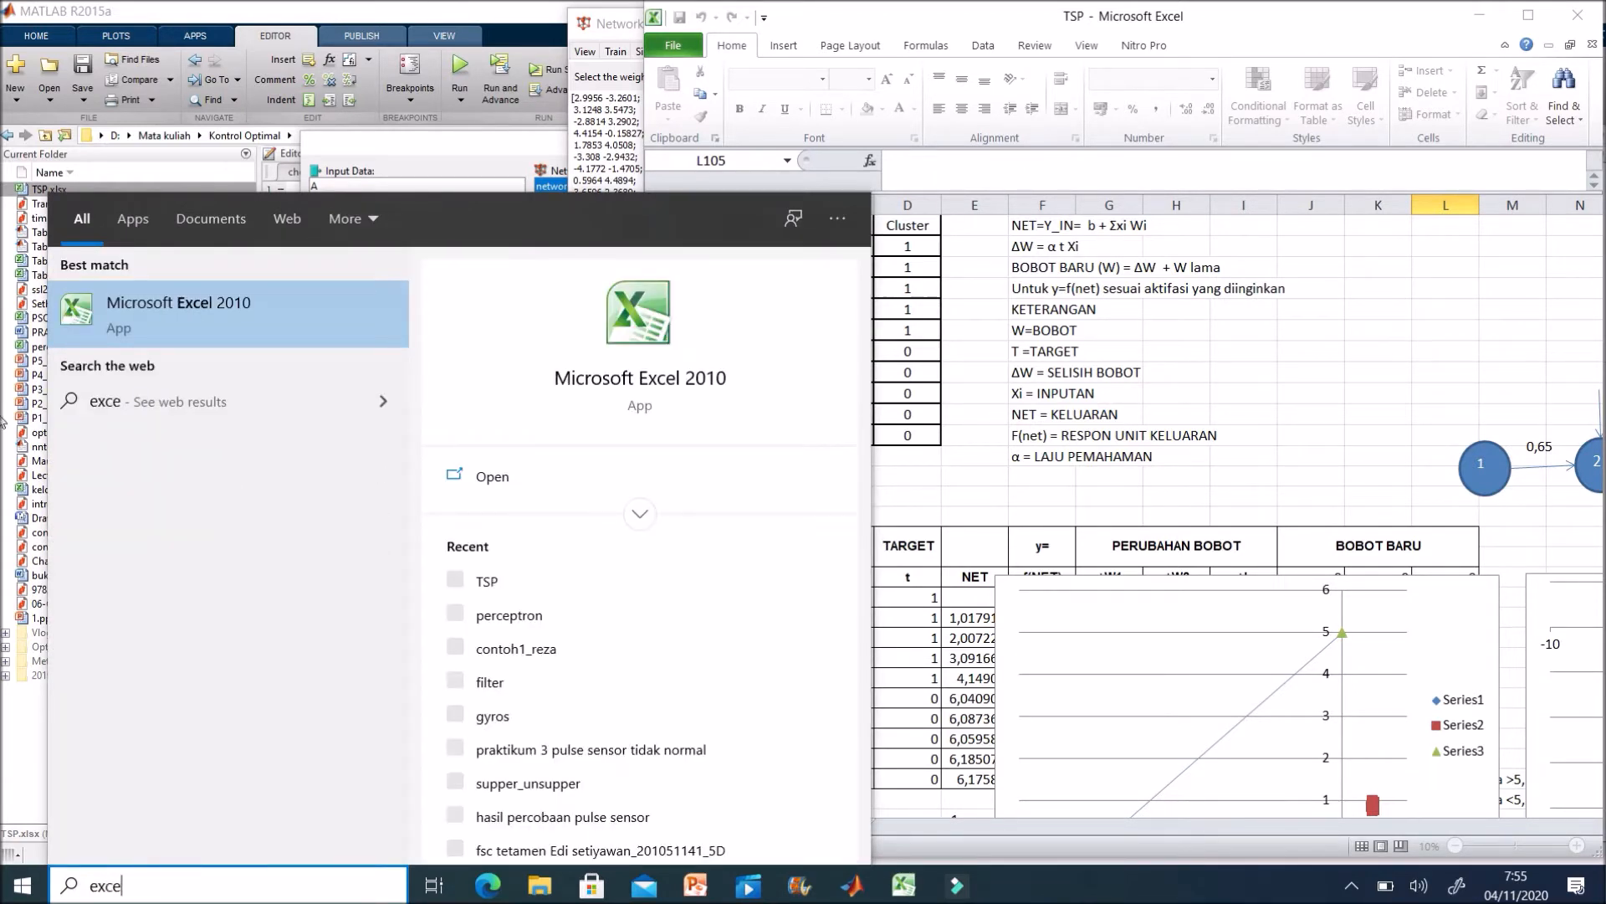
pyautogui.click(251, 316)
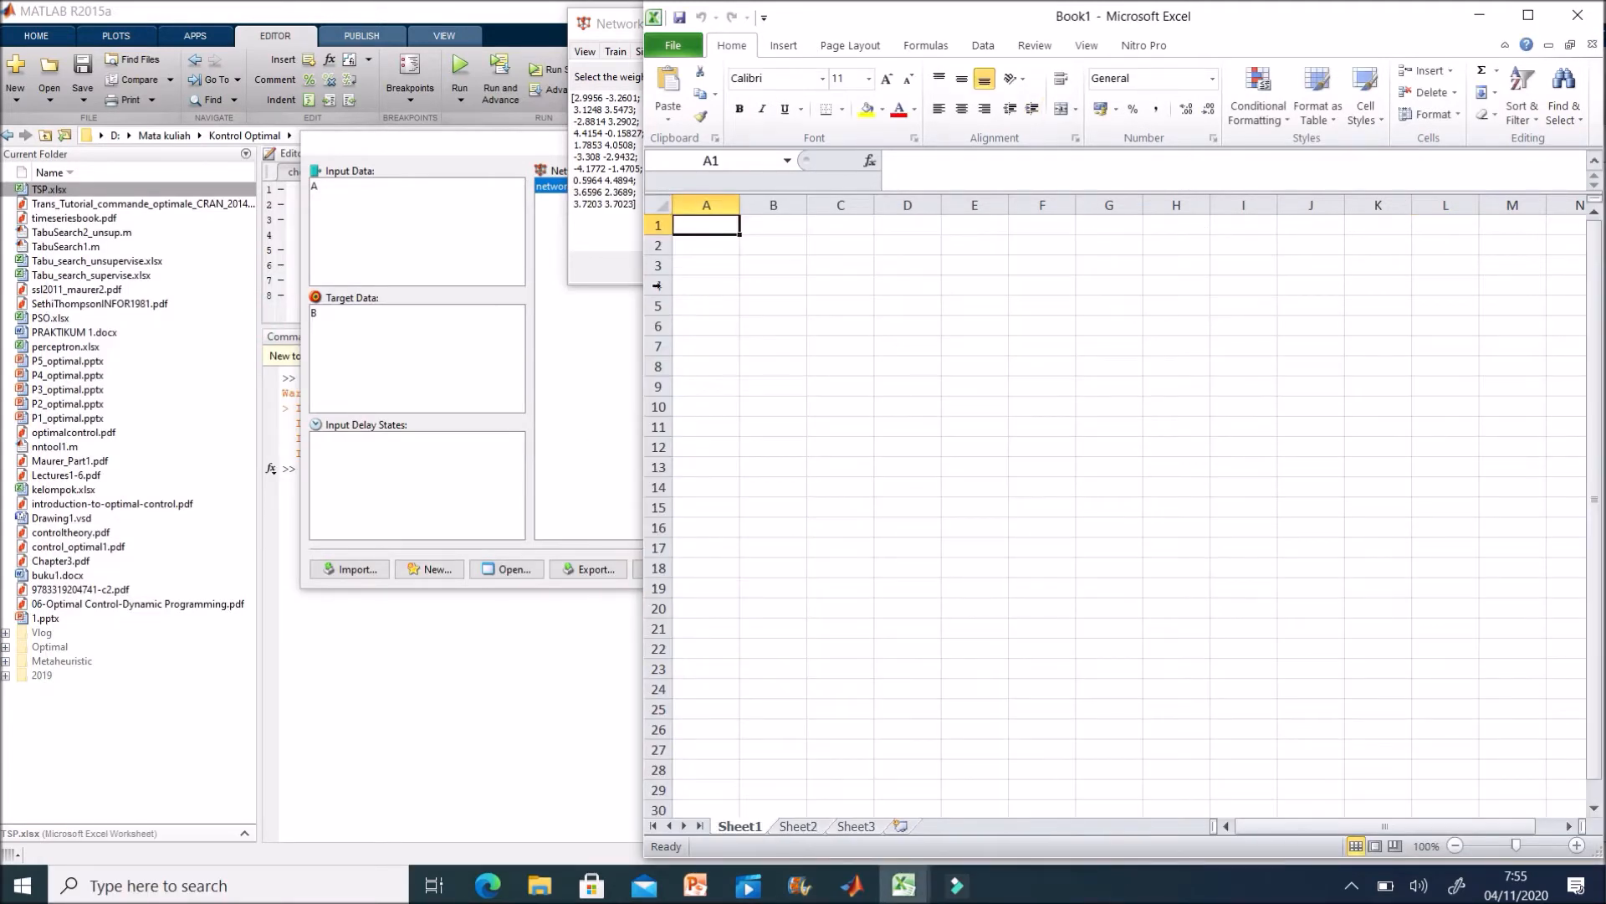
# Move the network data manager and network1 windows clear of the workbook and copy all iw{1,1} weights to layer 1 from input 1
pyautogui.click(629, 261)
pyautogui.moveTo(684, 149); pyautogui.dragTo(360, 151)
pyautogui.click(619, 27)
pyautogui.moveTo(714, 33); pyautogui.dragTo(261, 117)
pyautogui.click(463, 171)
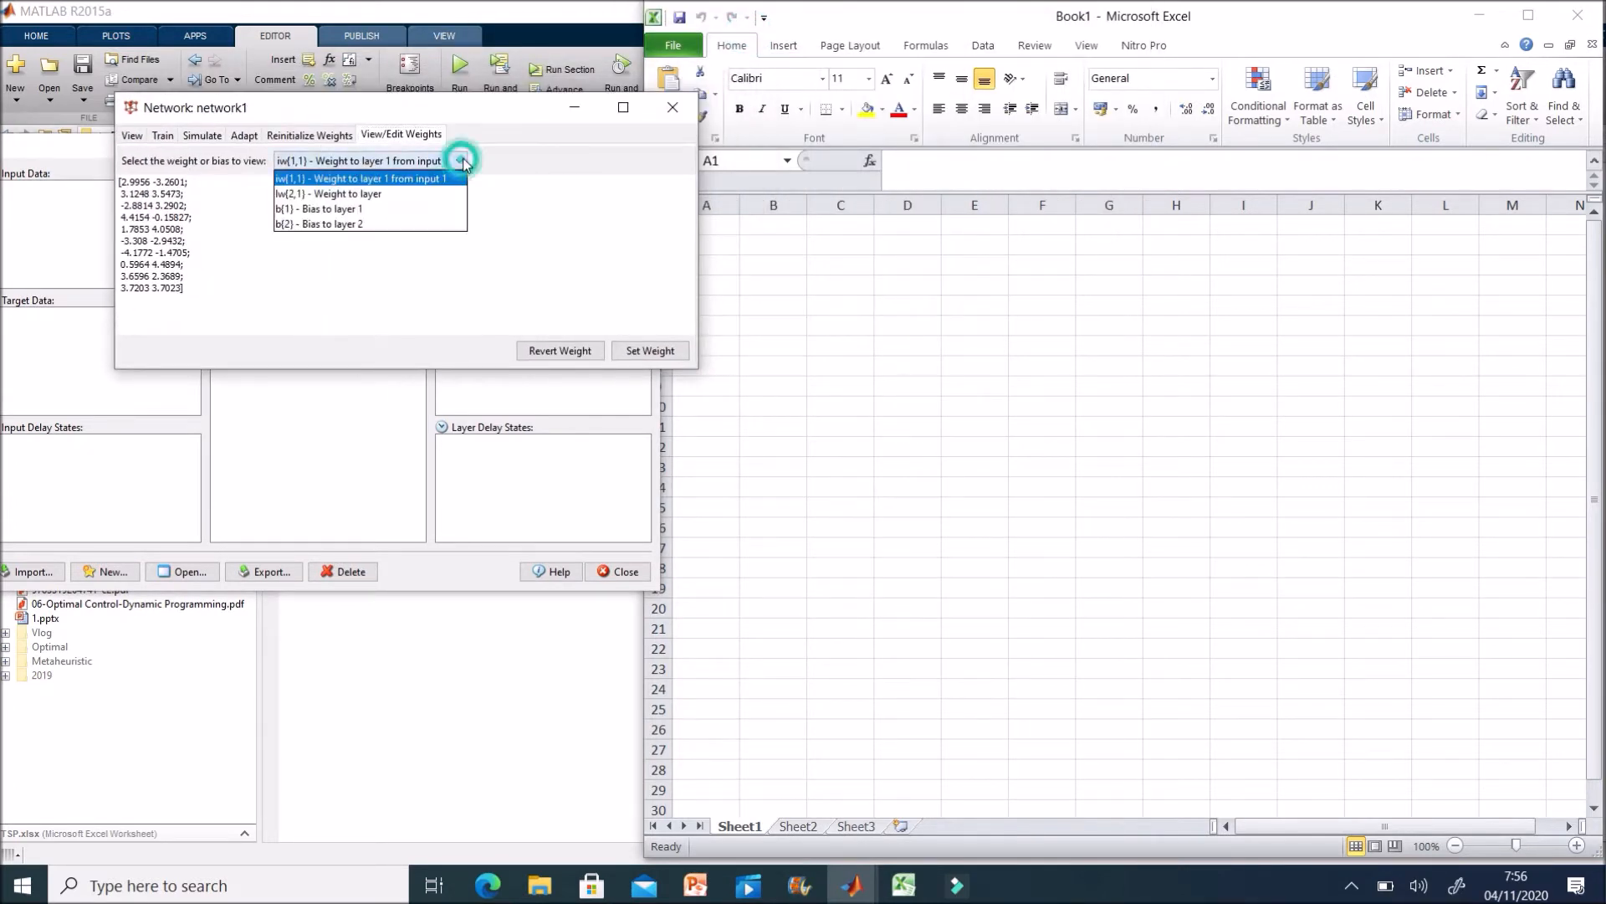
pyautogui.click(459, 177)
pyautogui.moveTo(120, 182); pyautogui.dragTo(237, 300)
pyautogui.hotkey('ctrl', 'c')
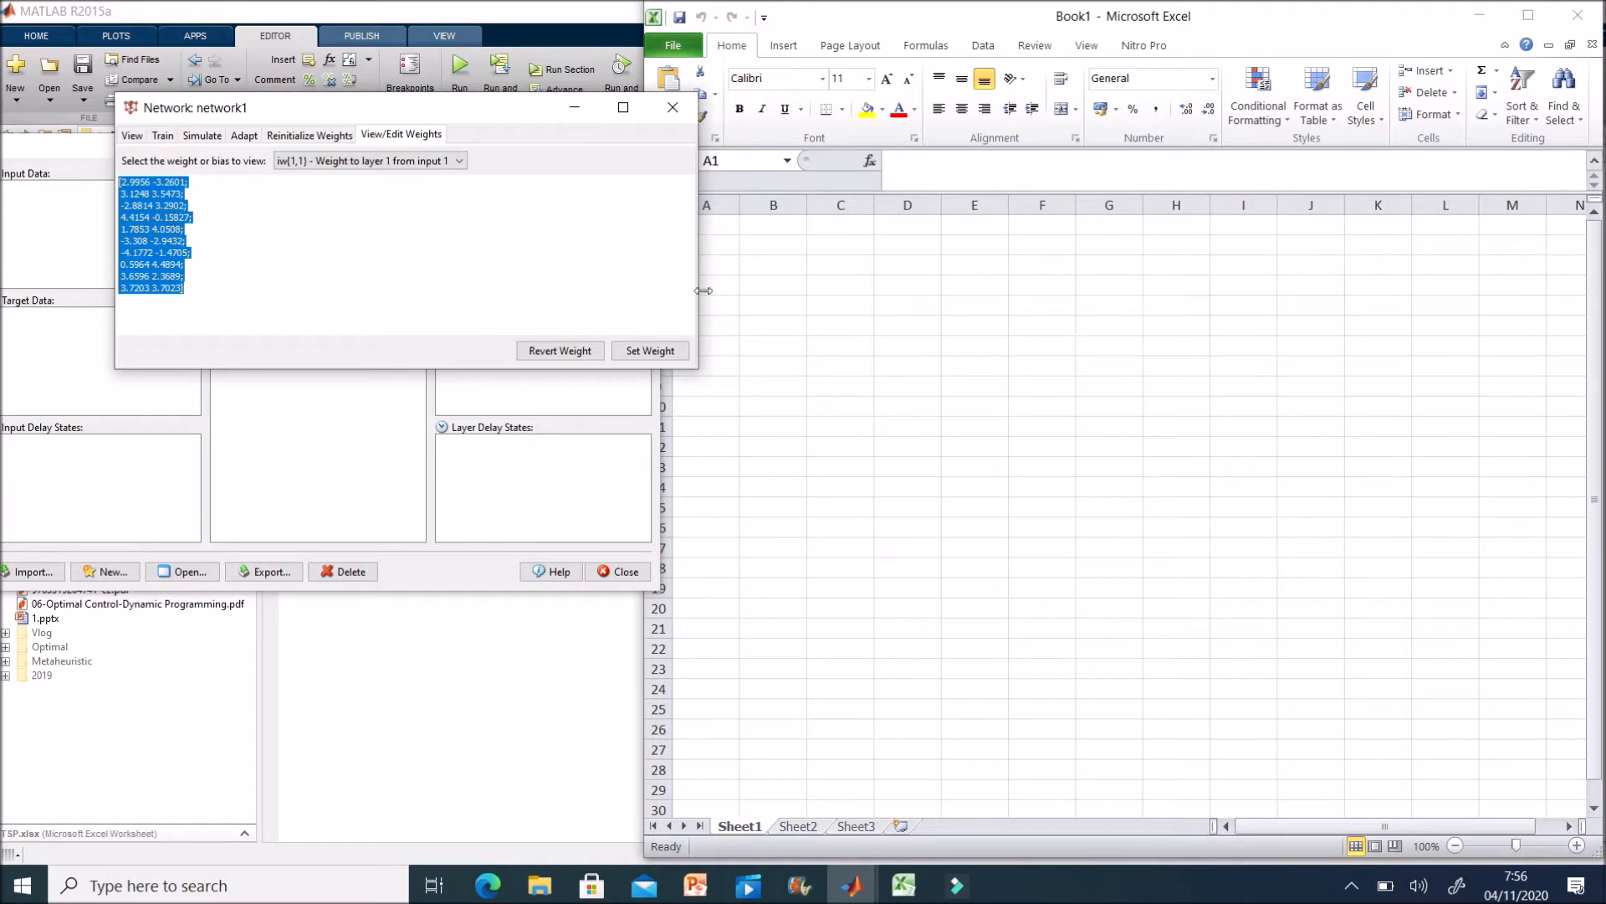
# Try pasting the iw{1,1} weights into the blank Excel workbook from cell A1, and undo the paste
pyautogui.click(792, 333)
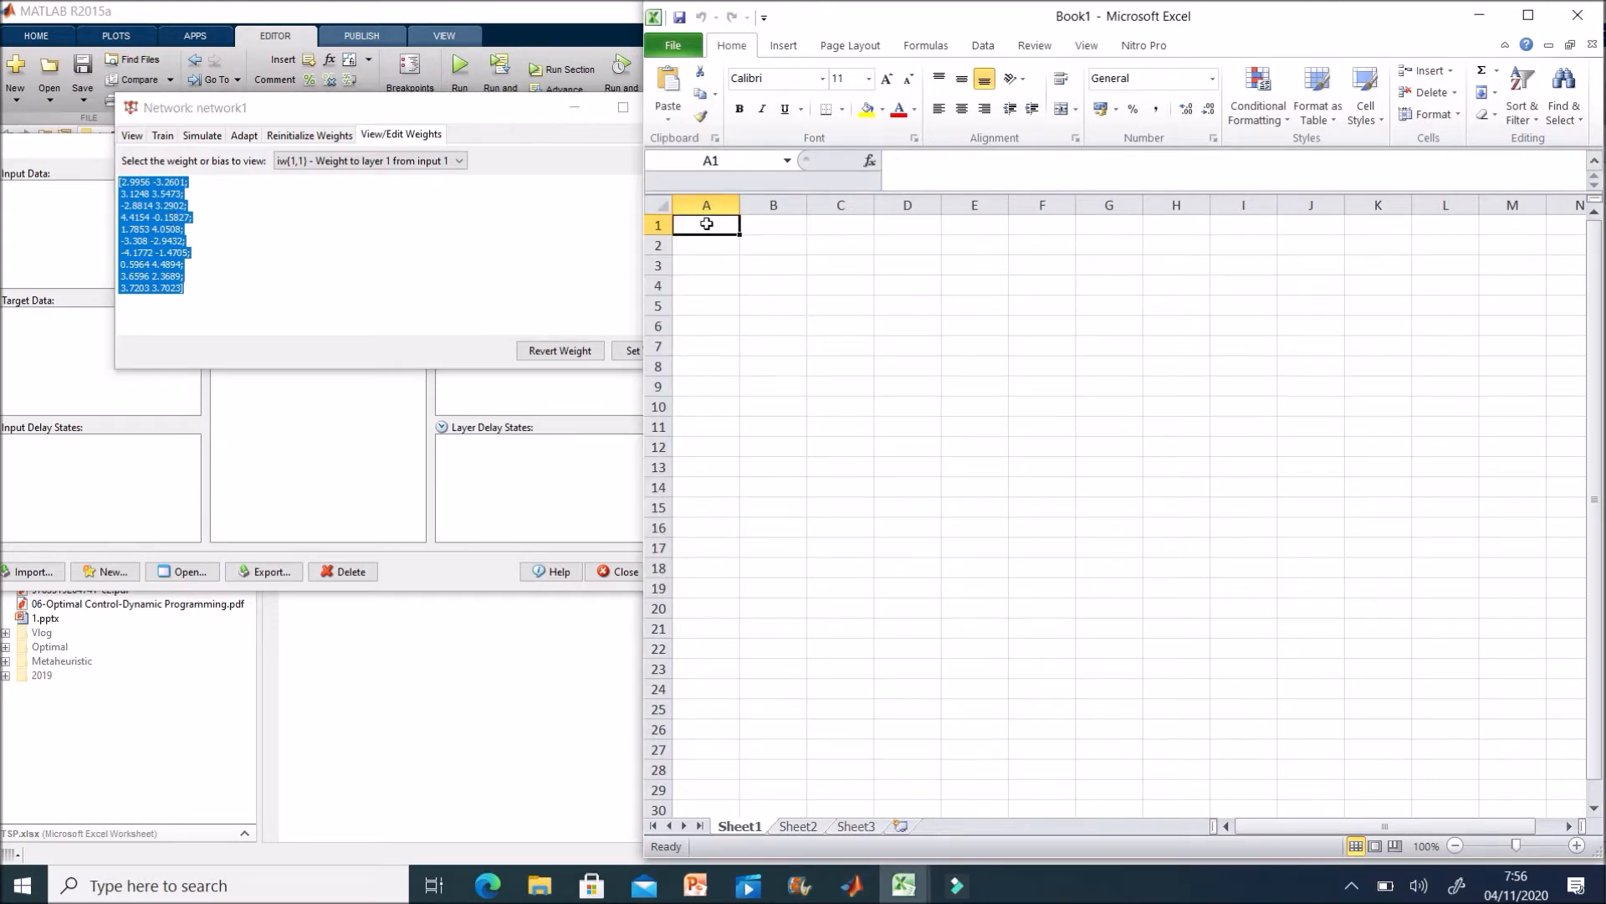
pyautogui.hotkey('ctrl', 'v')
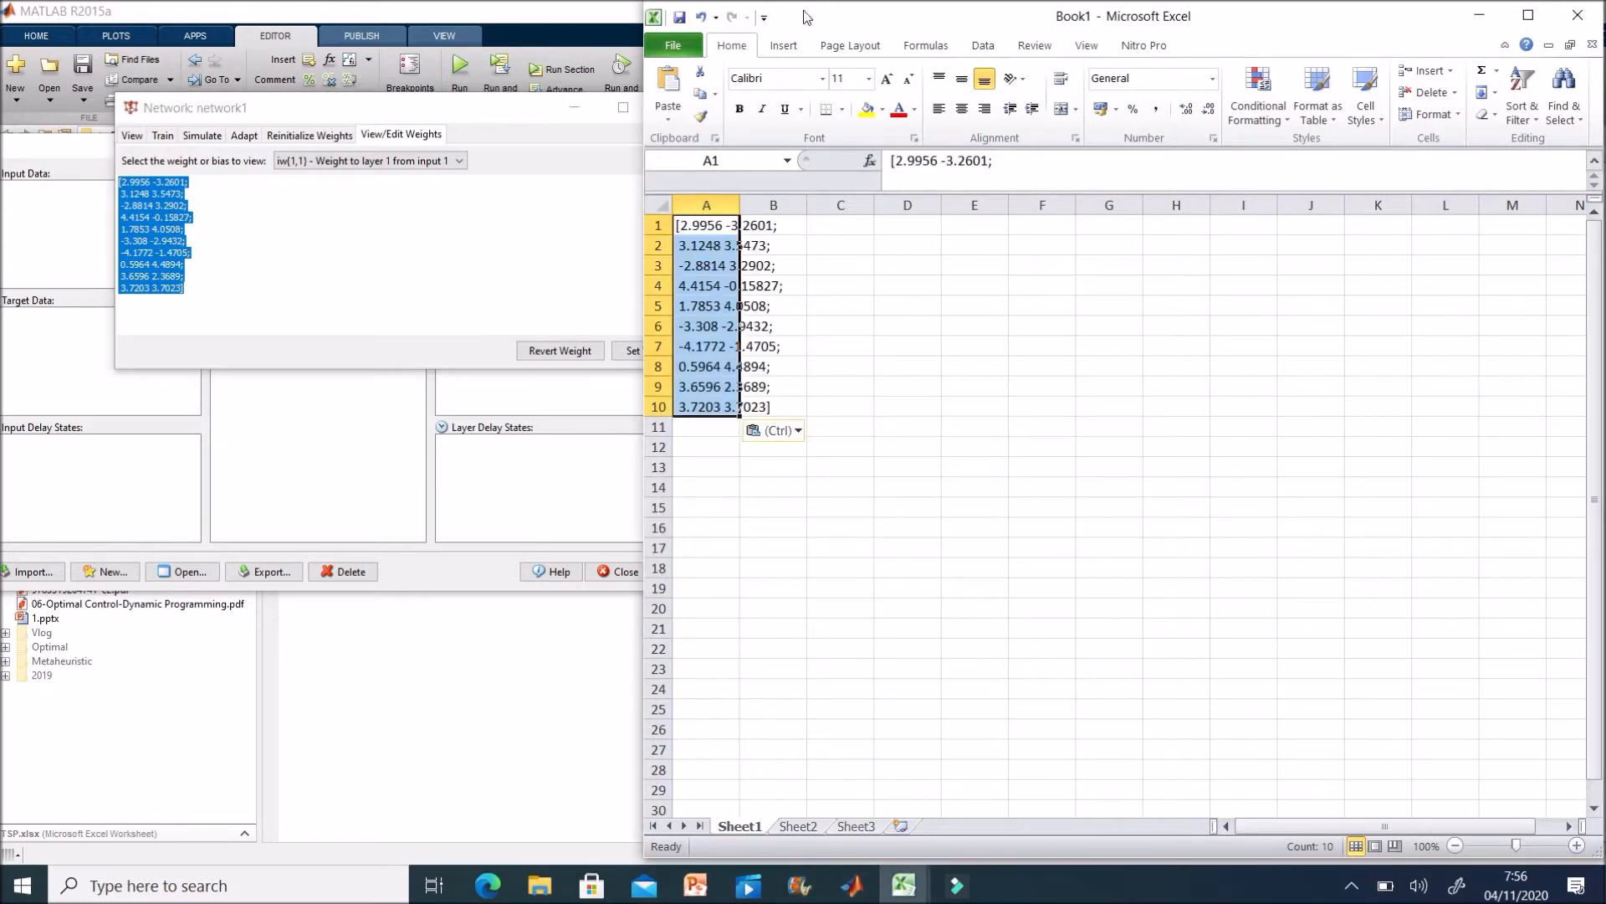
pyautogui.click(701, 16)
# Open Notepad and paste the copied iw{1,1} weights into the empty document
pyautogui.click(366, 891)
pyautogui.write('notepad')
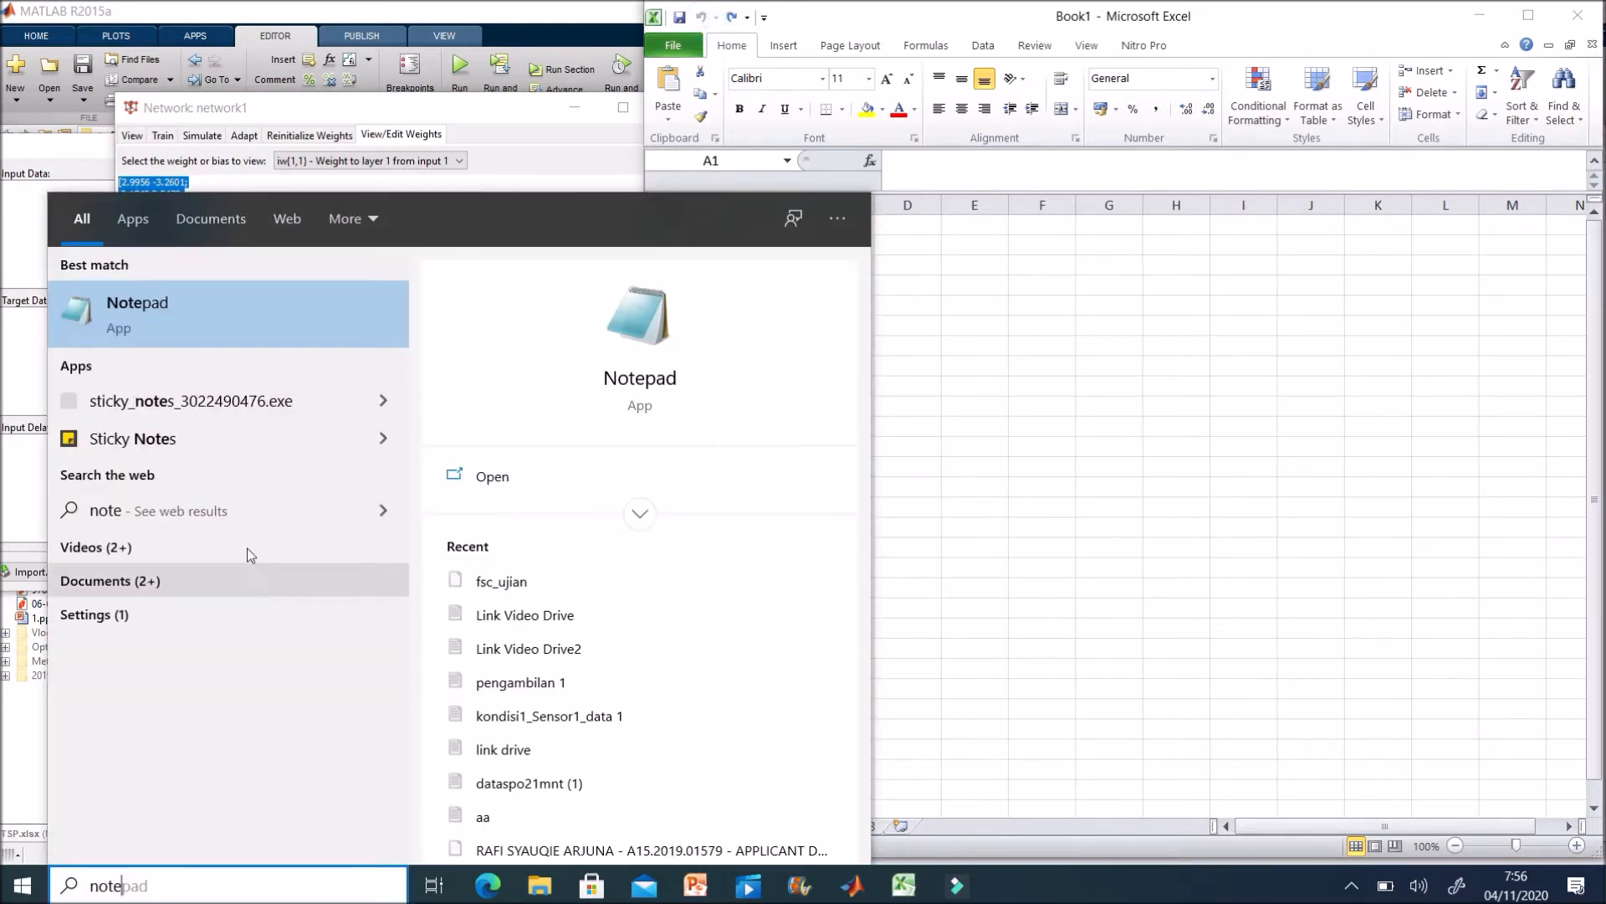
pyautogui.press('Return')
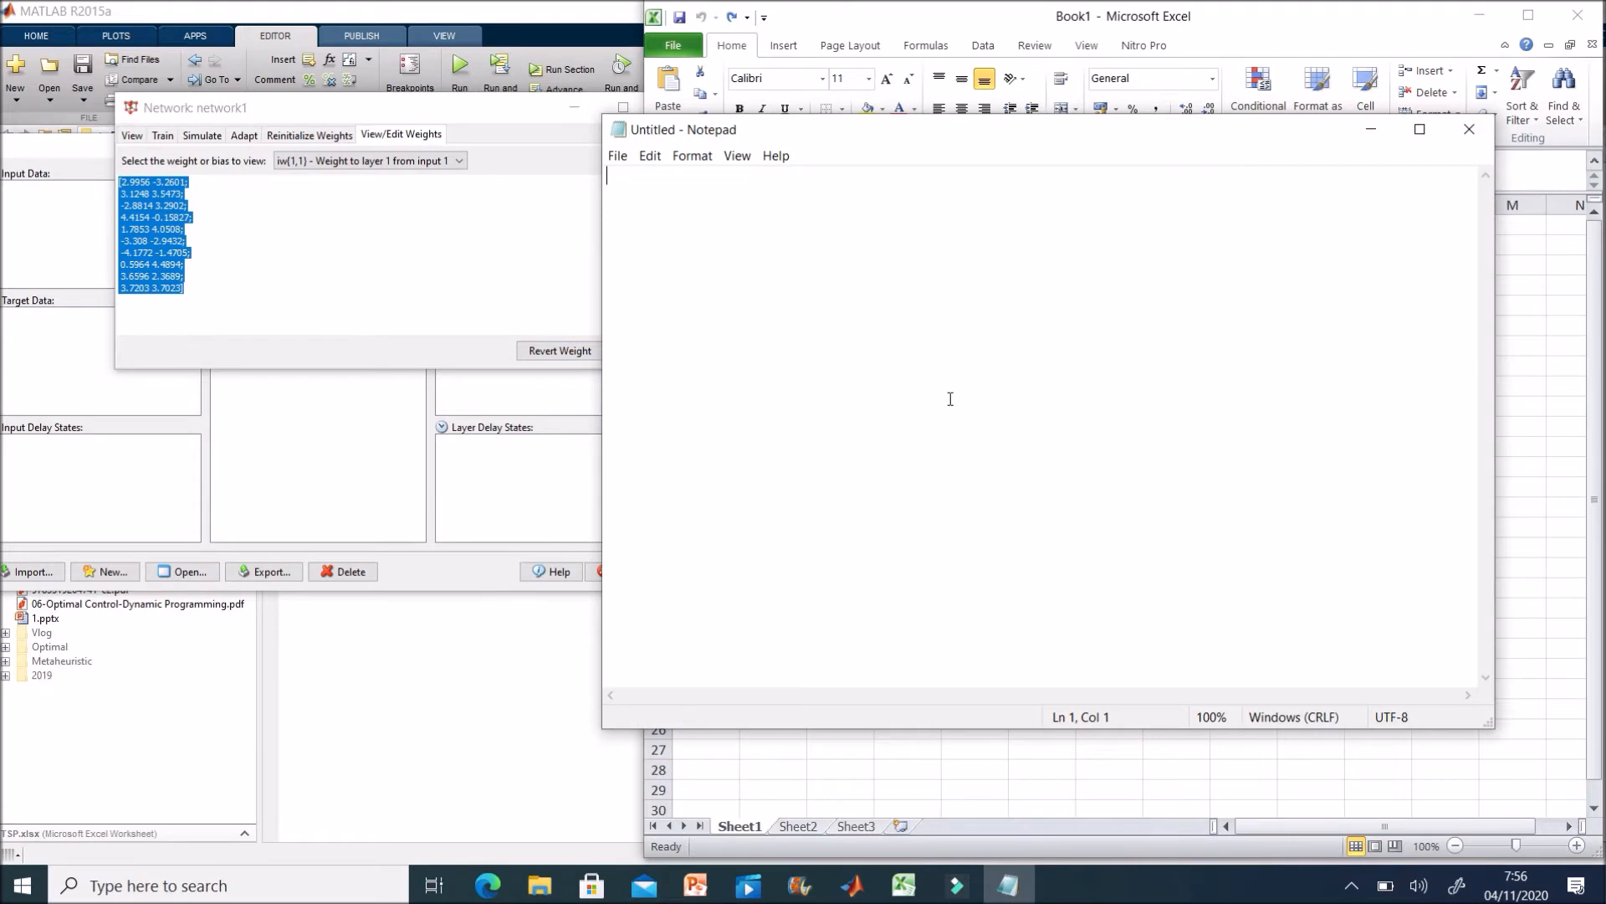
pyautogui.hotkey('ctrl', 'v')
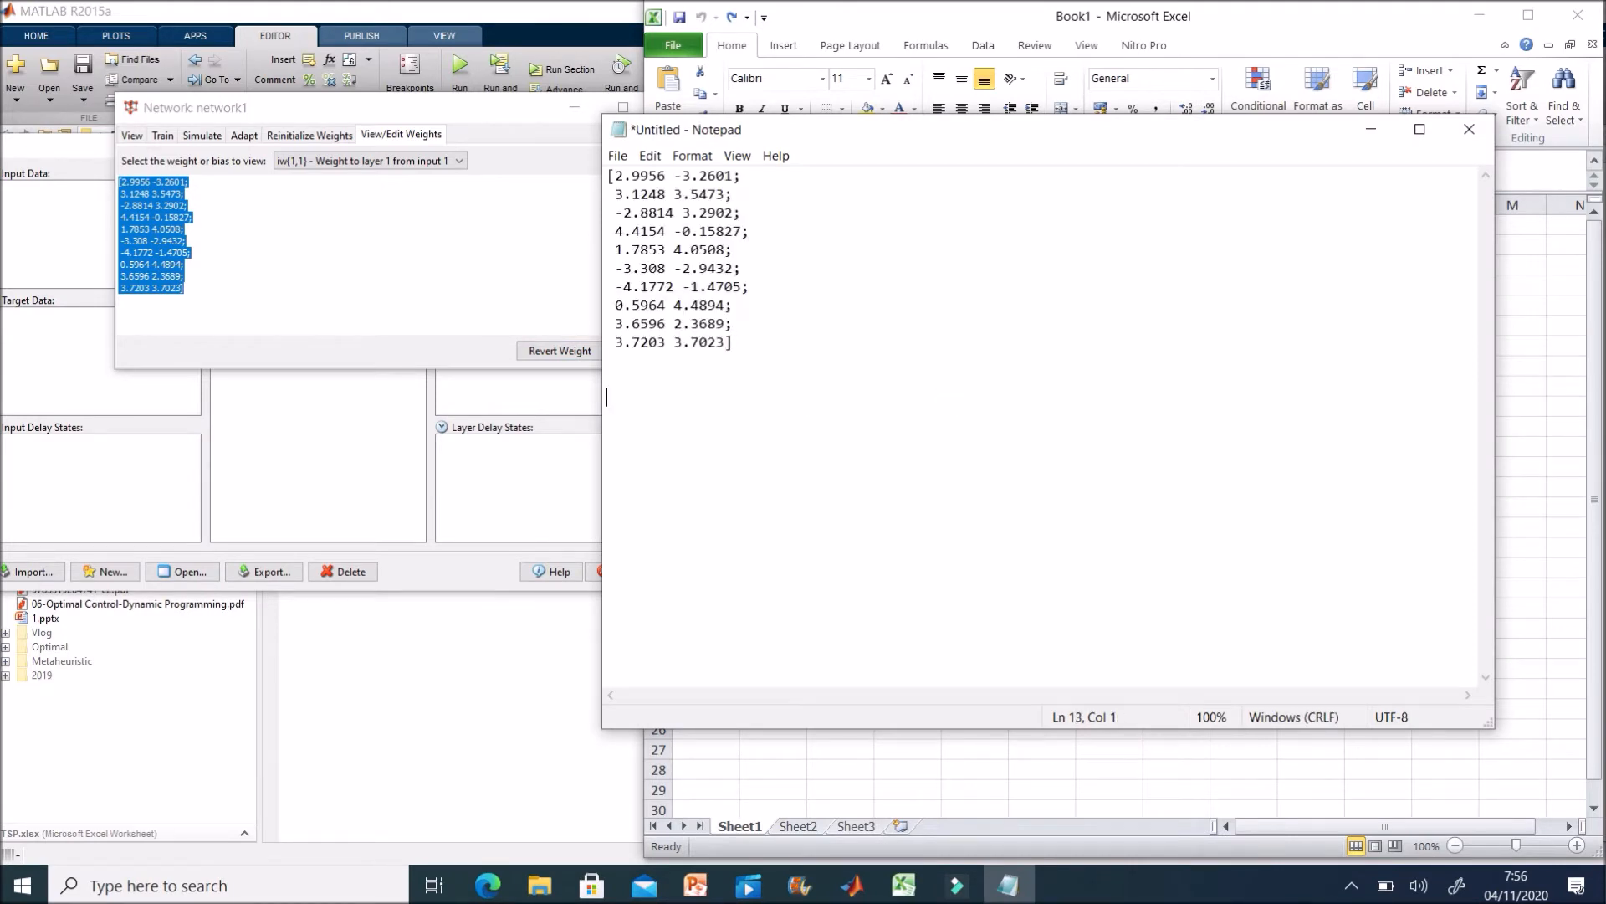
# Copy the lw{2,1} layer weights of network1 and paste them below the iw{1,1} weights in Notepad
pyautogui.click(298, 180)
pyautogui.click(459, 164)
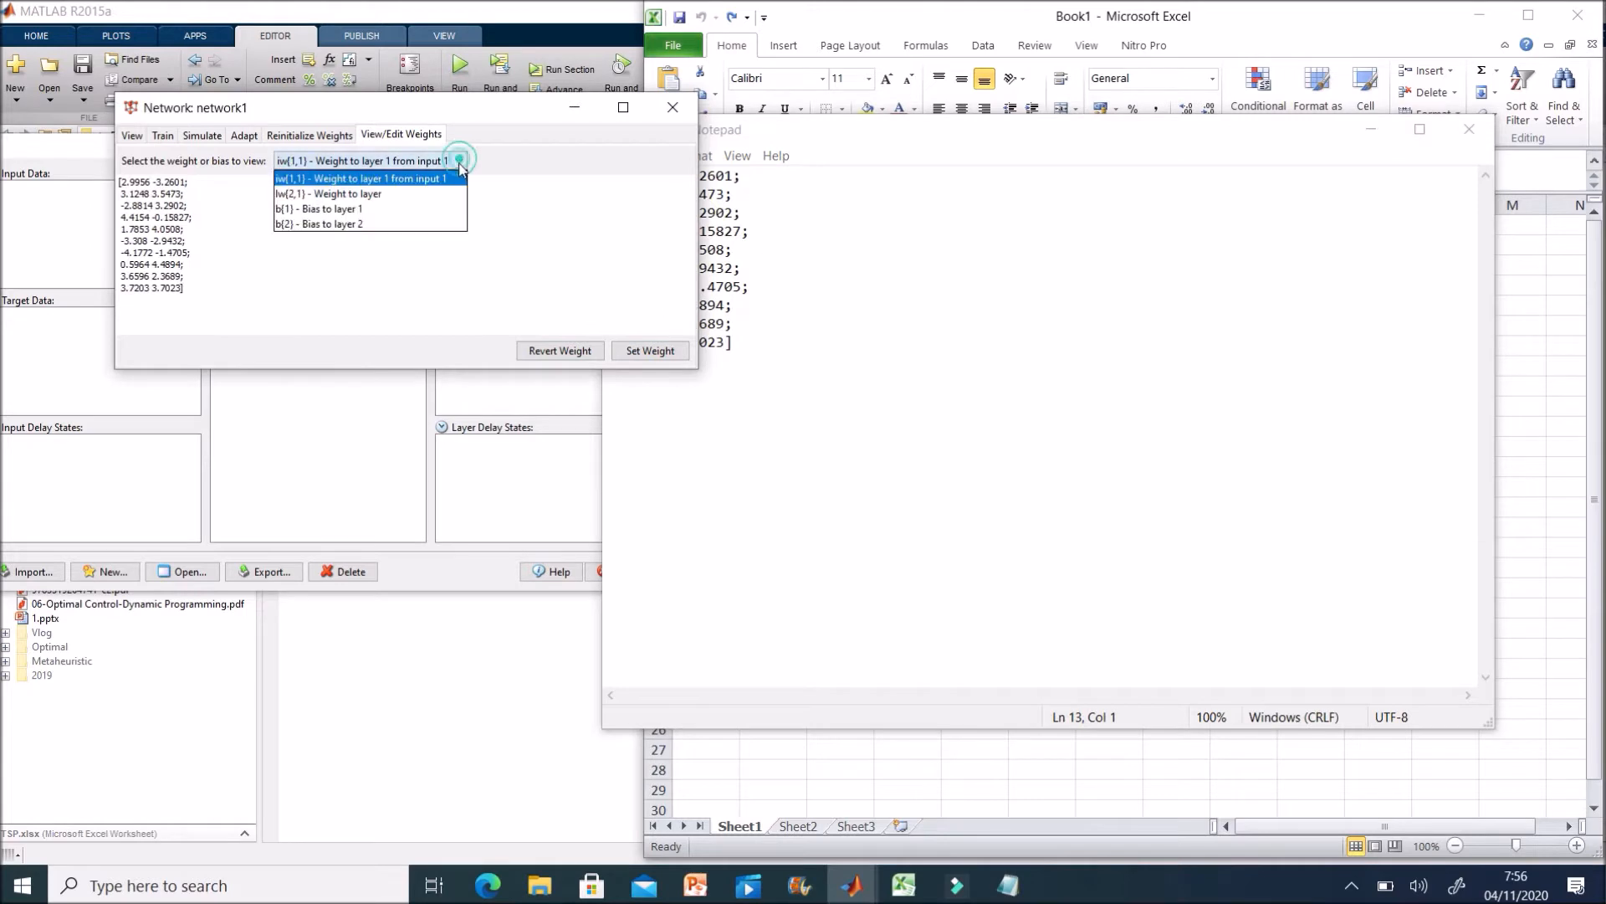
pyautogui.click(446, 196)
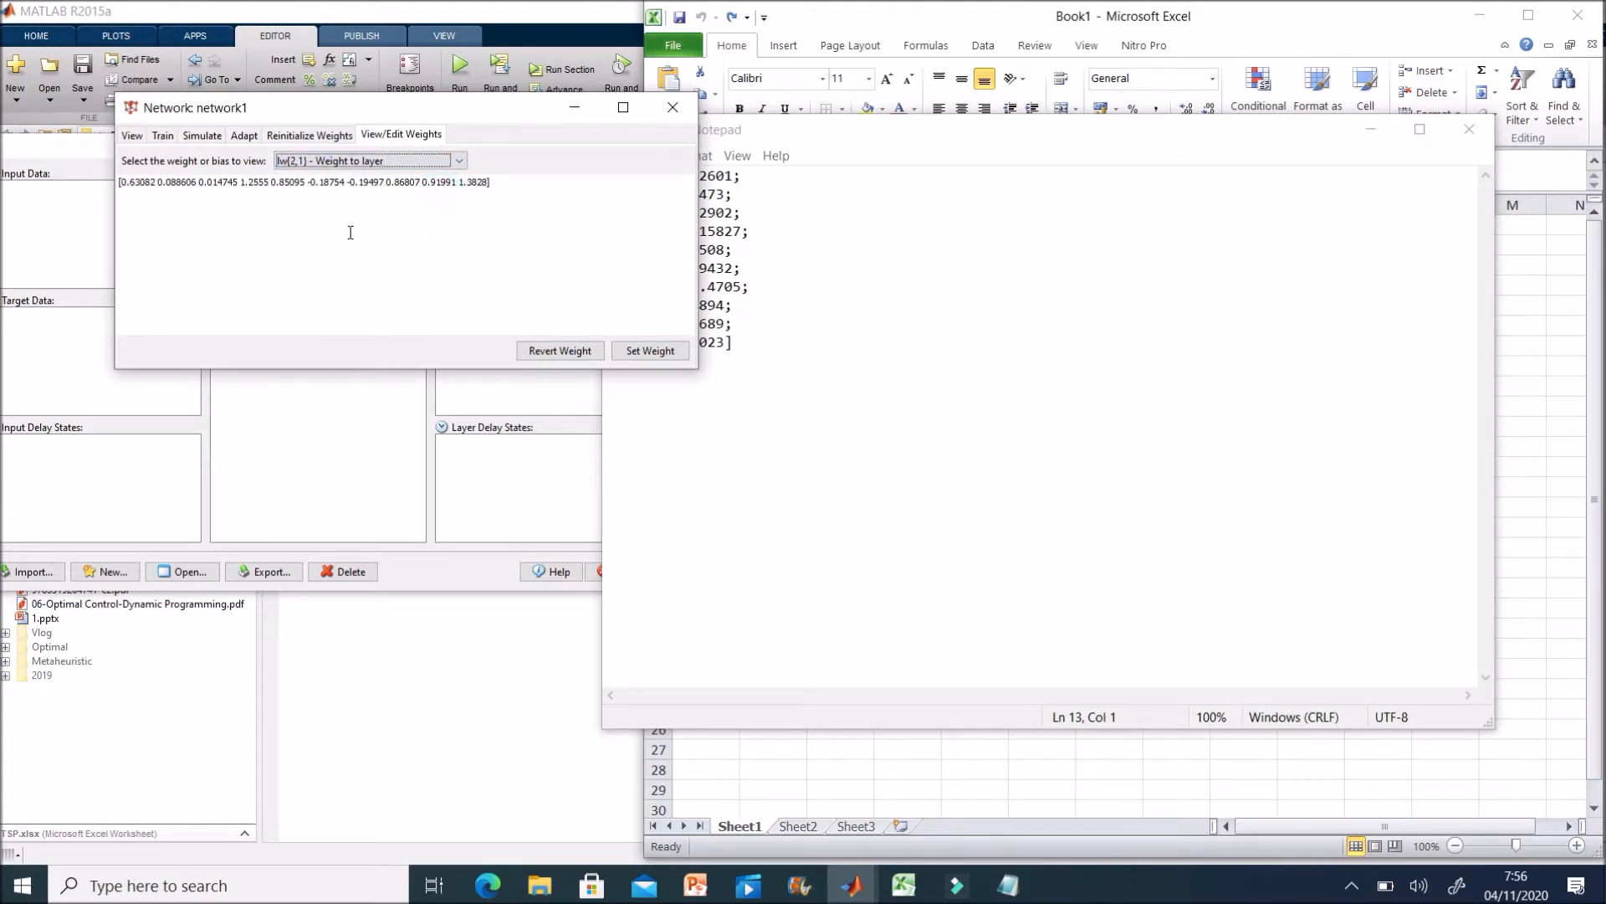
pyautogui.tripleClick(348, 181)
pyautogui.hotkey('ctrl', 'c')
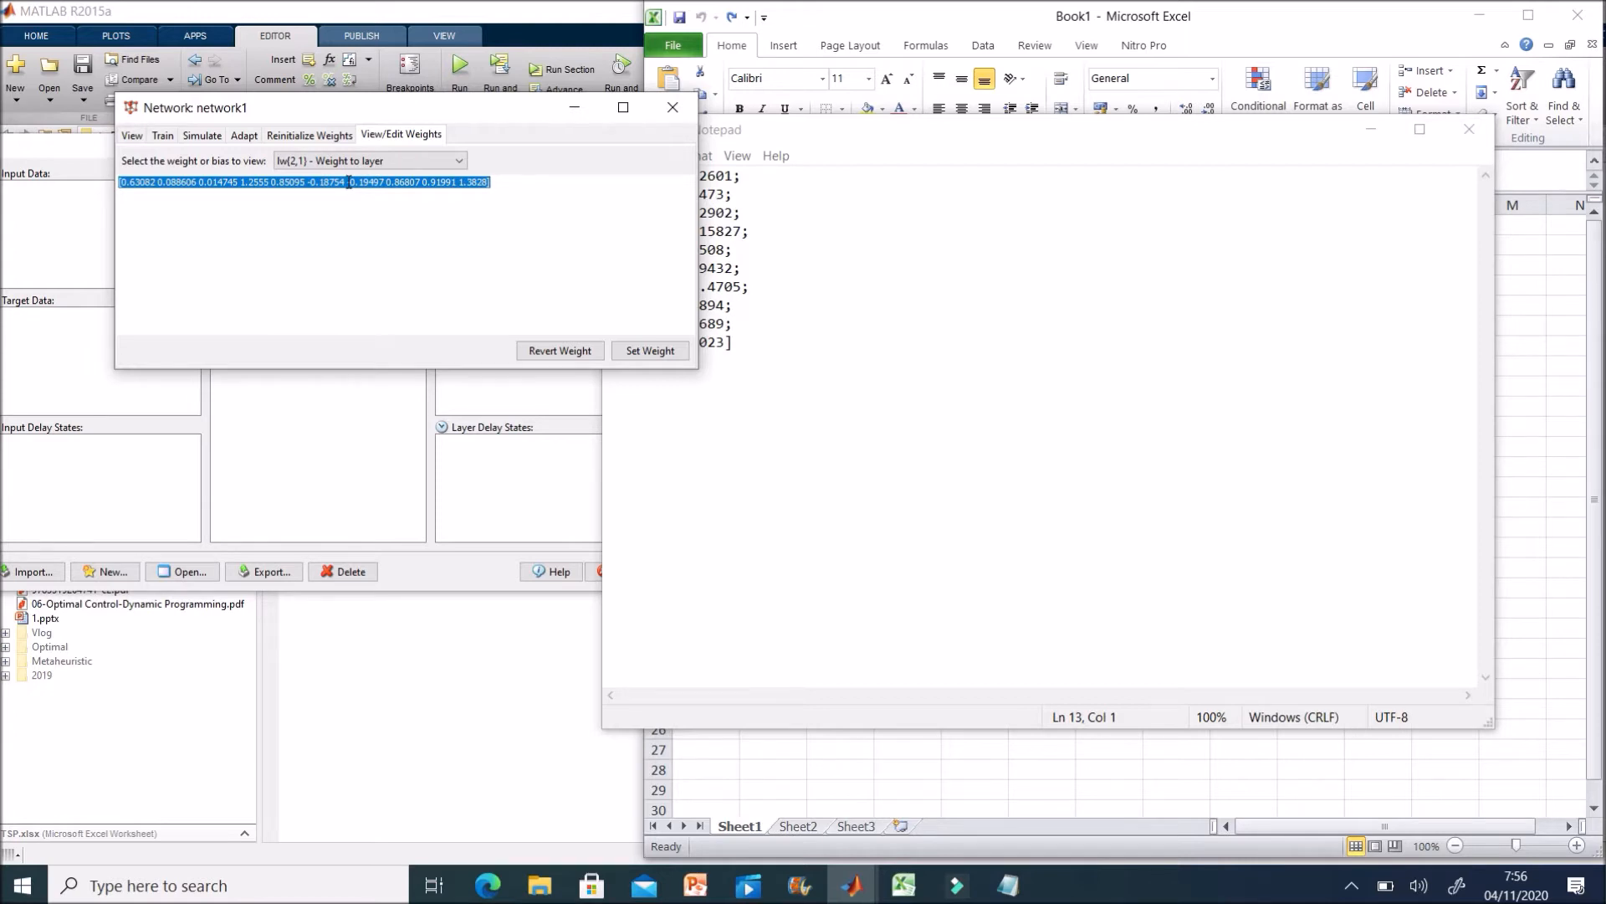
pyautogui.click(795, 338)
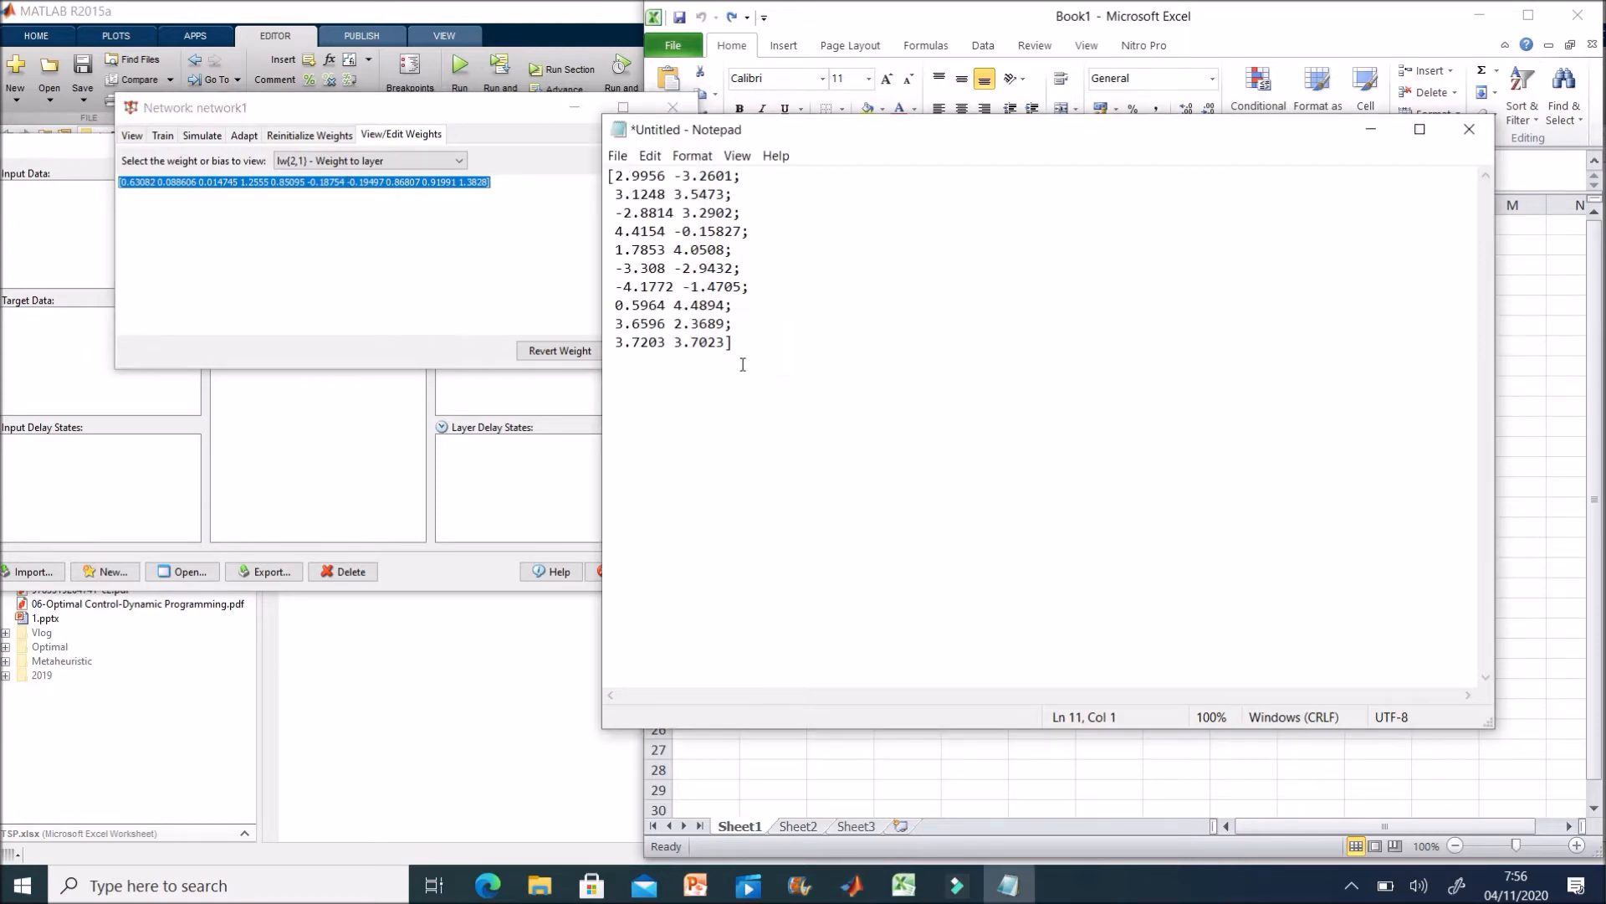
pyautogui.hotkey('ctrl', 'v')
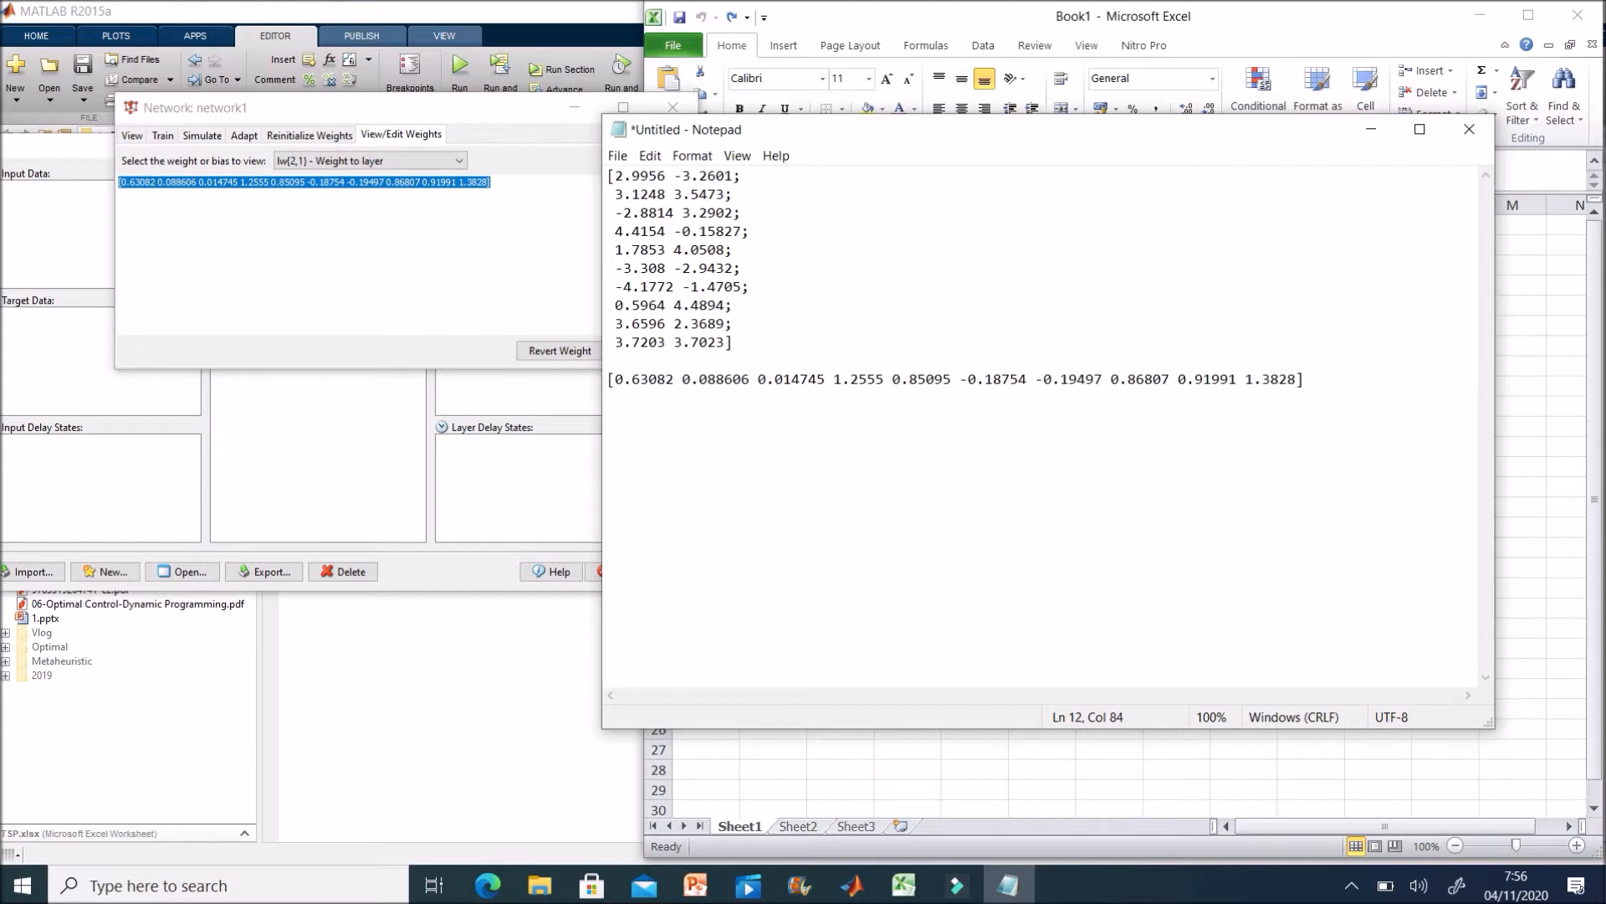
# Copy the b{1} bias values to layer 1 and paste them below the lw{2,1} weights in Notepad
pyautogui.click(313, 228)
pyautogui.click(459, 160)
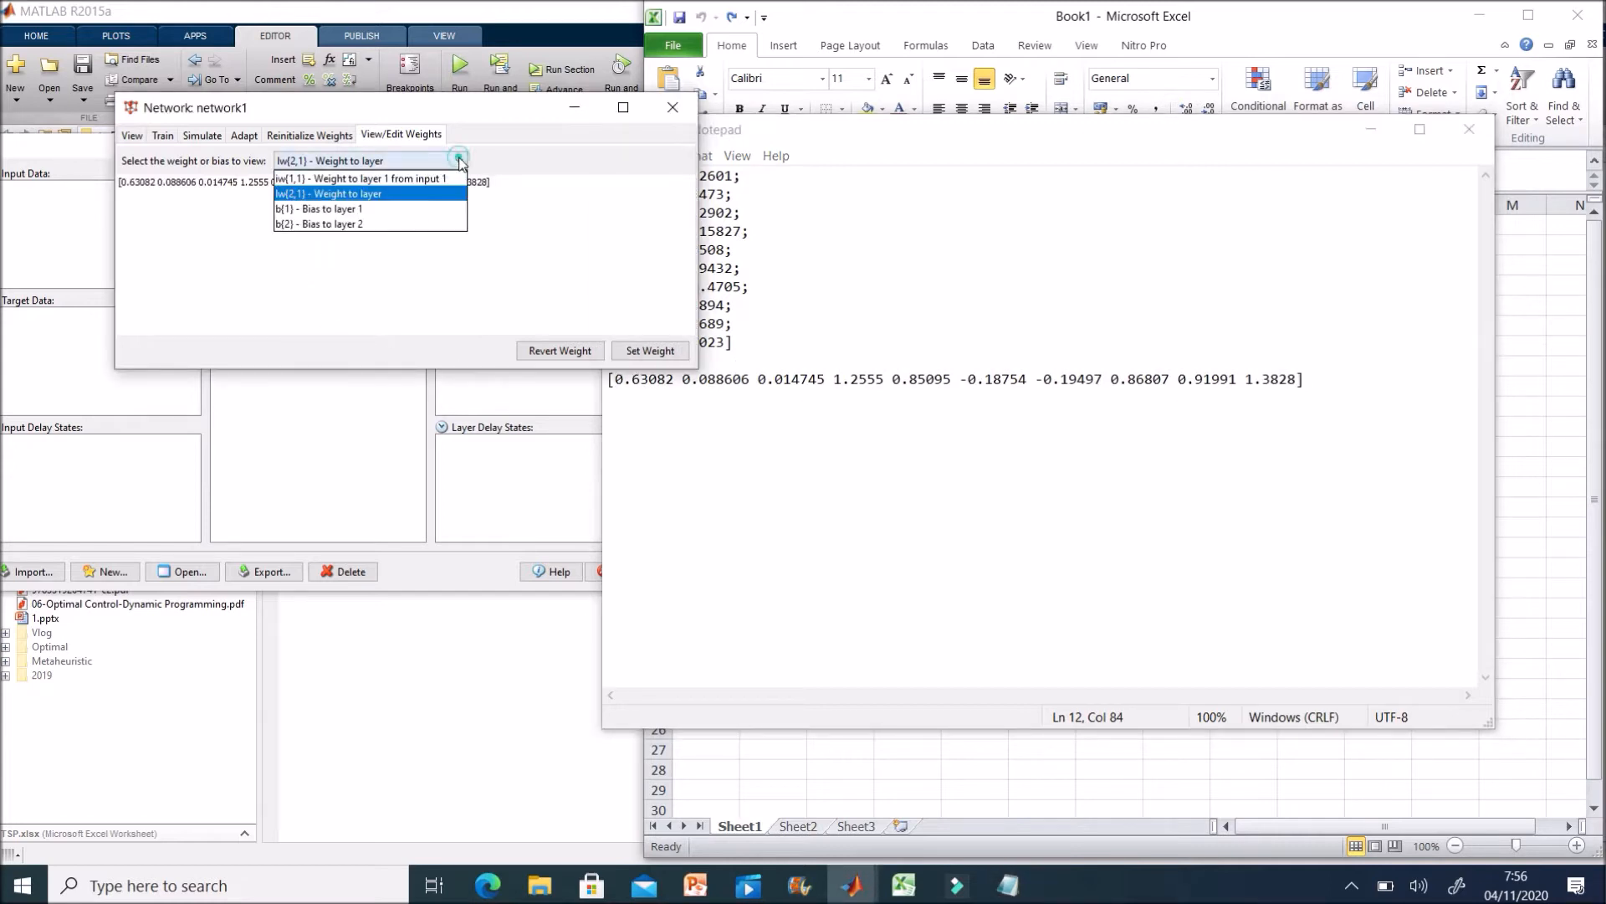
pyautogui.click(410, 208)
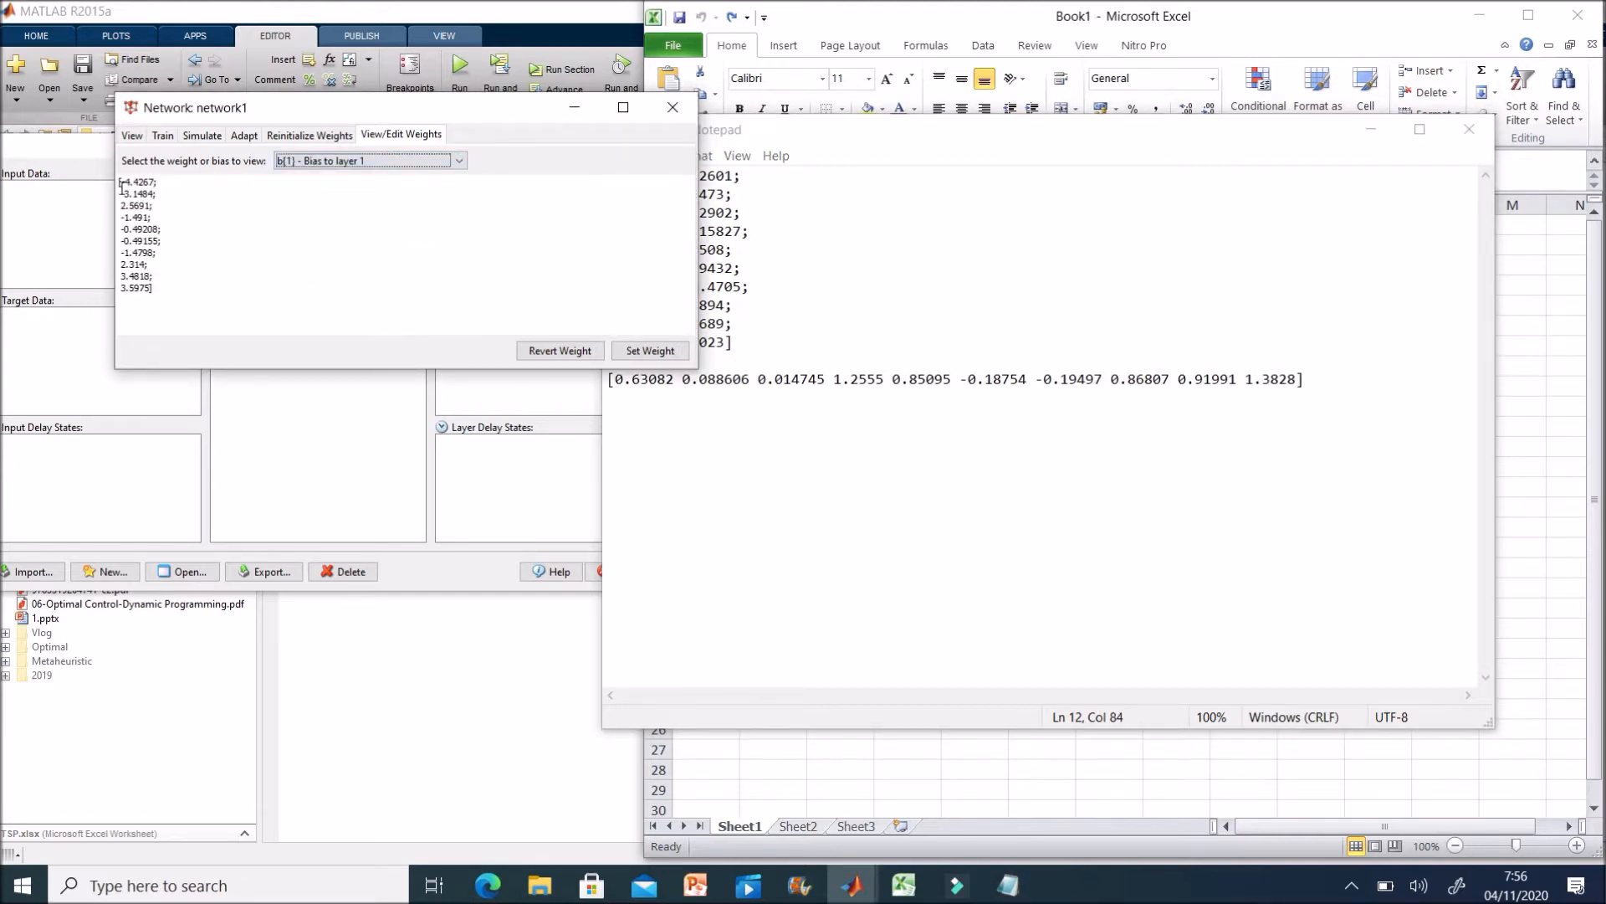
pyautogui.moveTo(118, 182); pyautogui.dragTo(194, 290)
pyautogui.hotkey('ctrl', 'c')
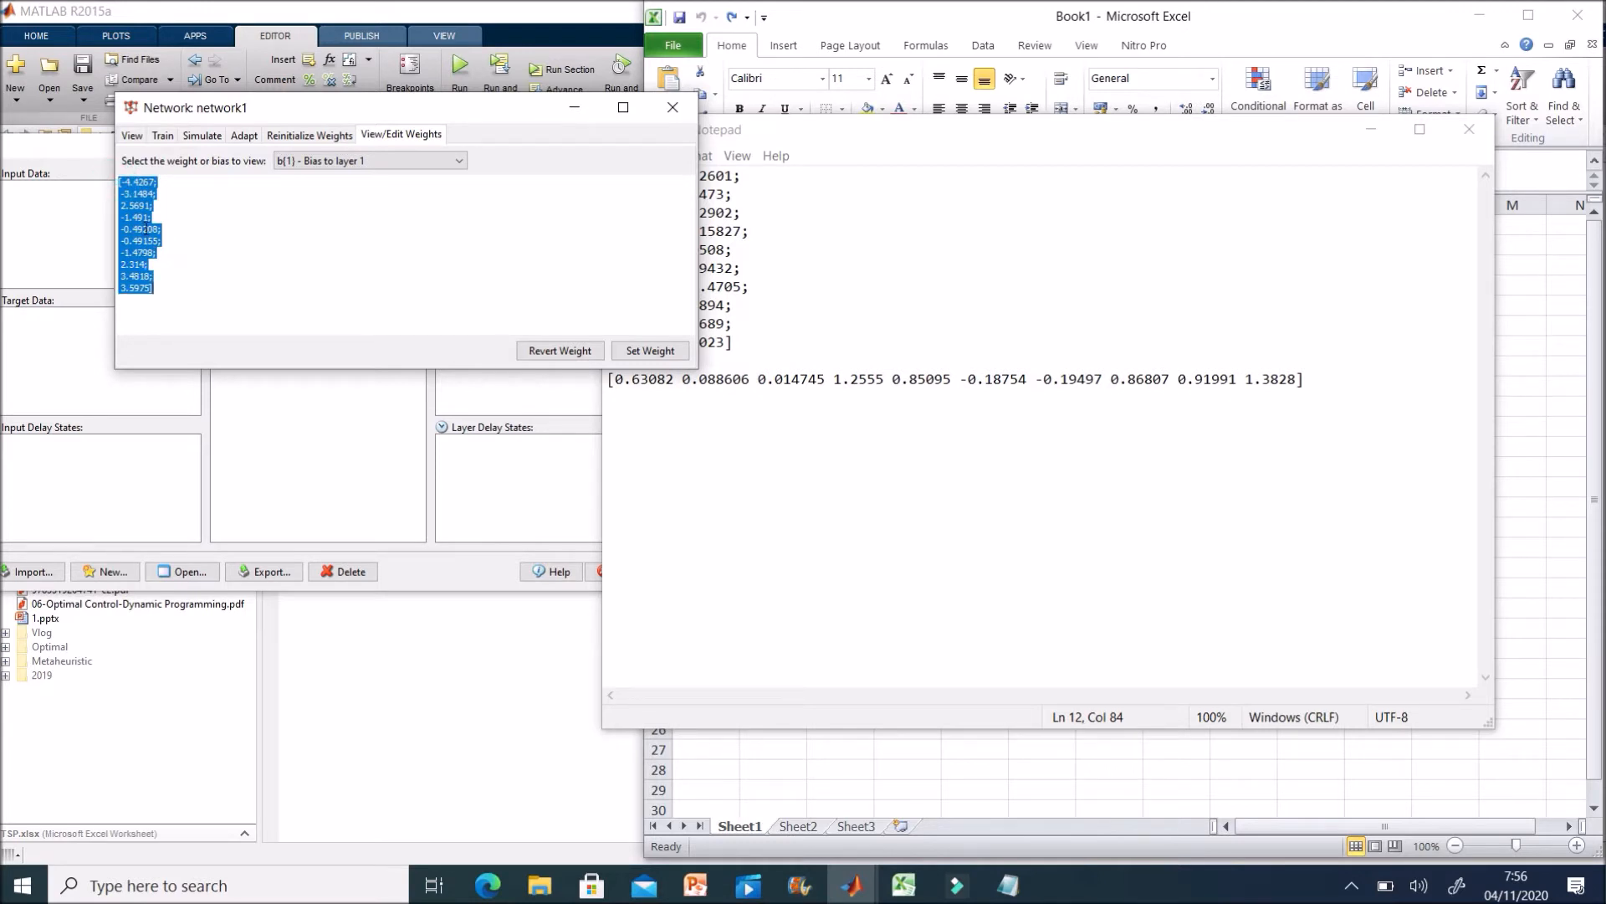
pyautogui.click(1324, 379)
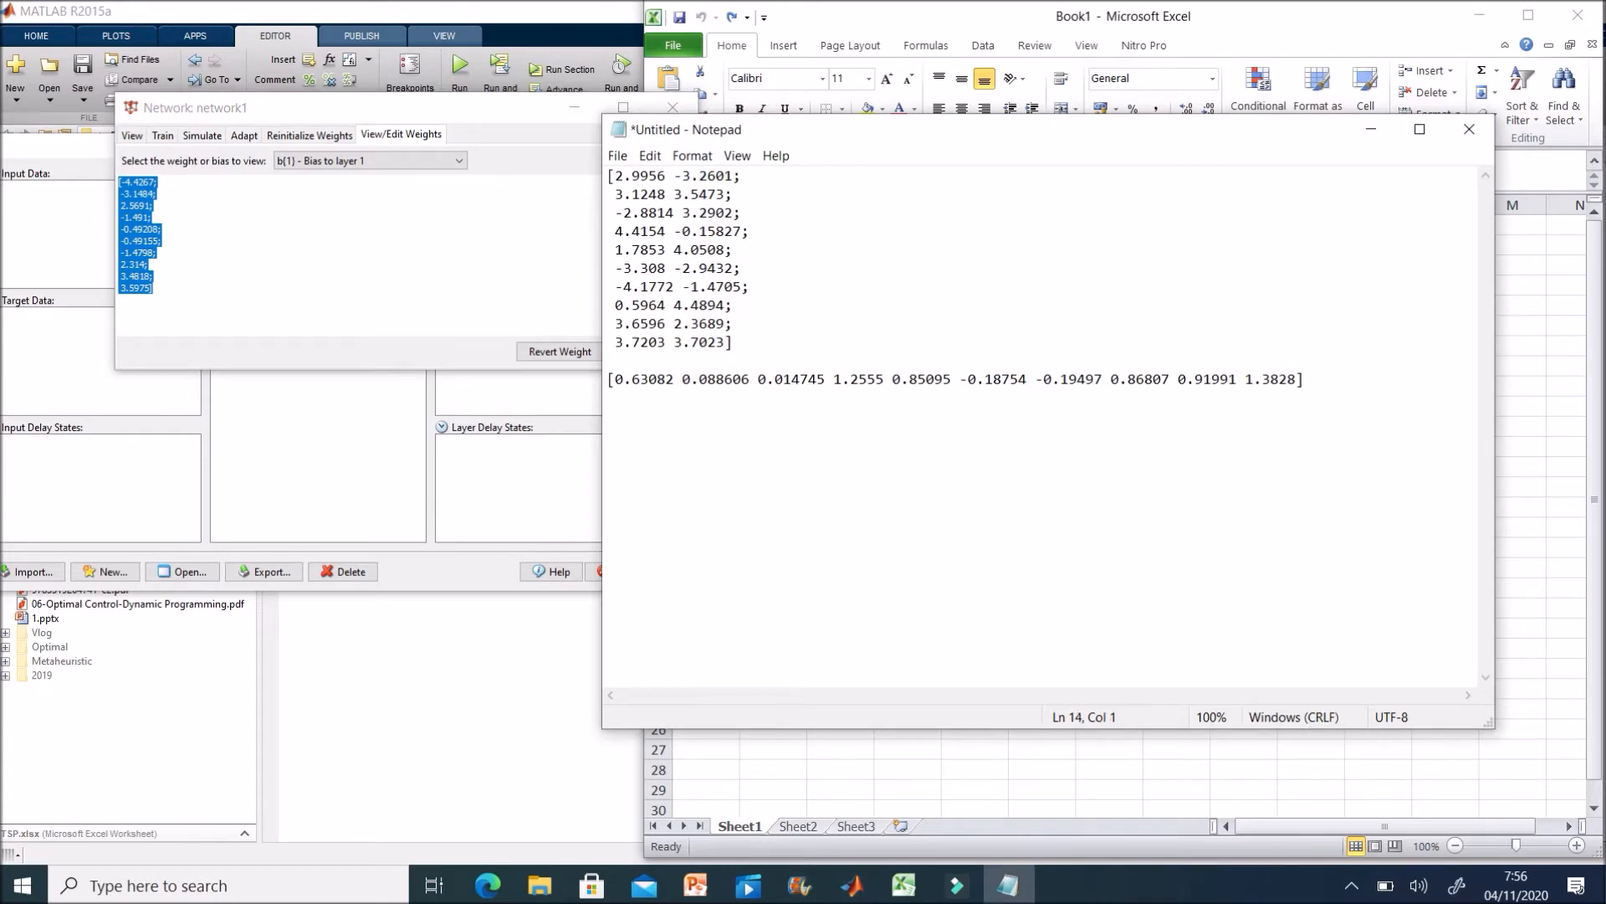
pyautogui.hotkey('ctrl', 'v')
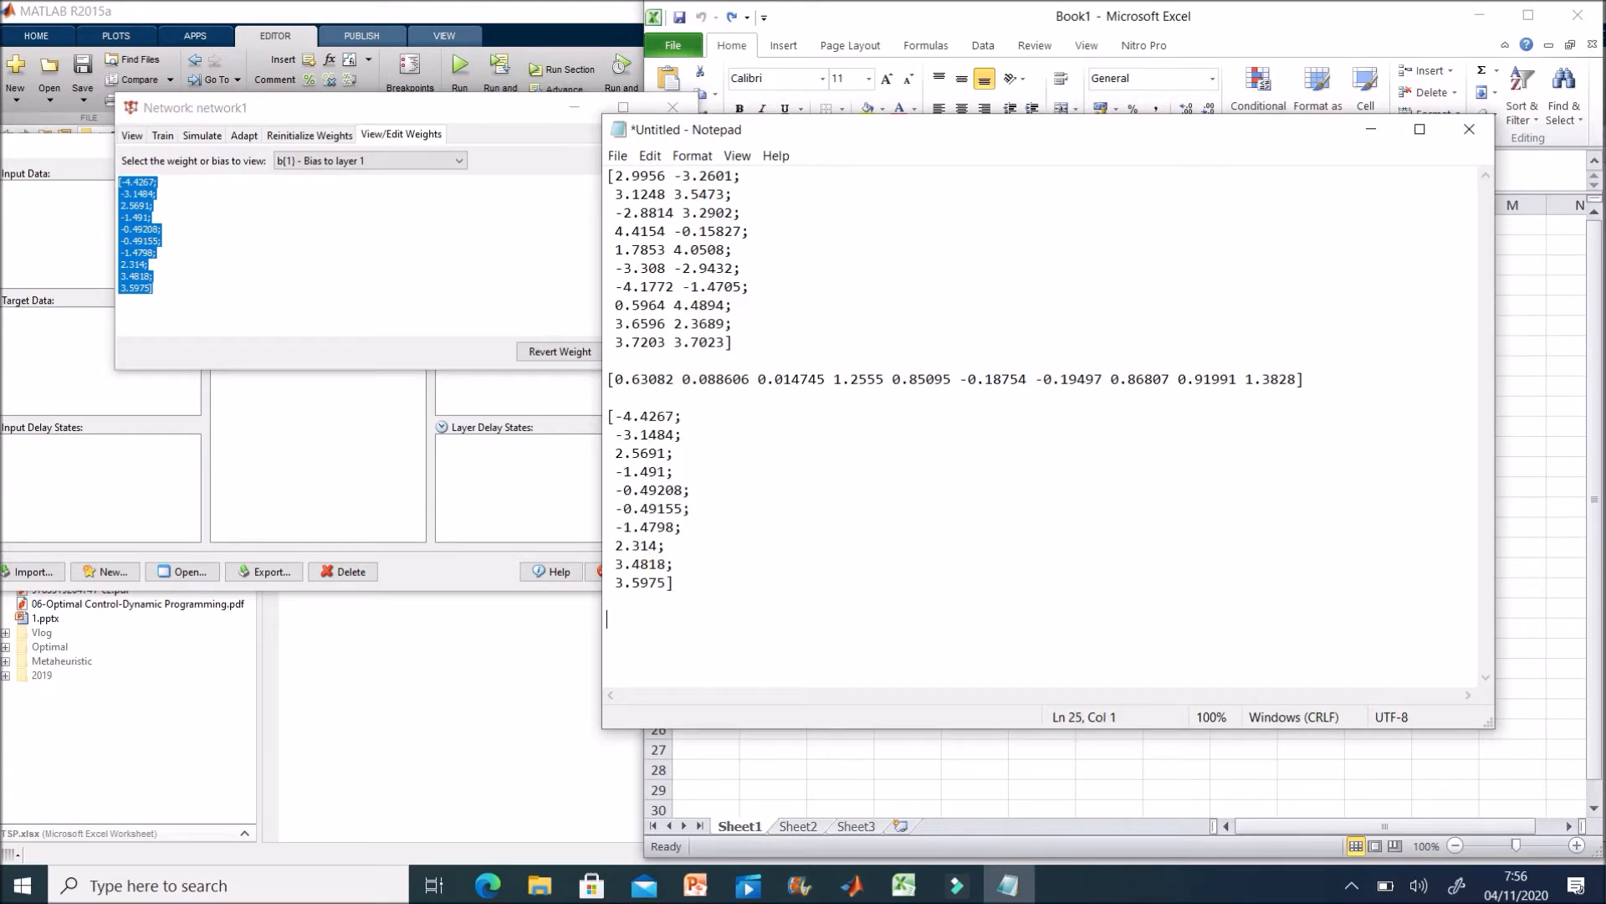
# Copy the b{2} bias to layer 2 and paste it below the layer 1 biases in Notepad
pyautogui.click(459, 160)
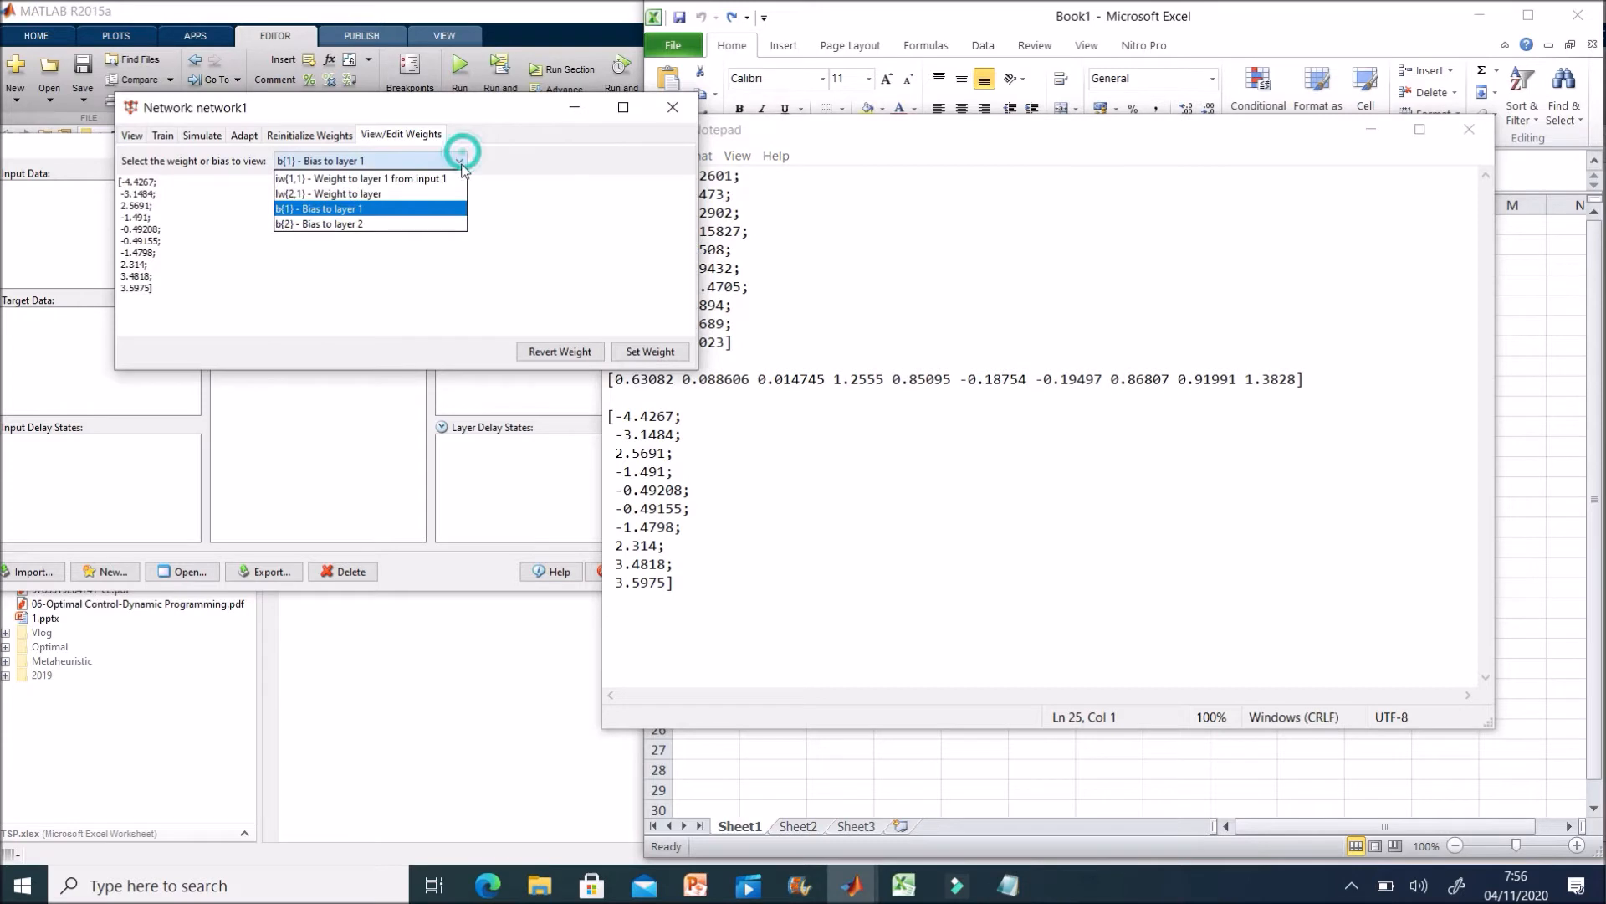
pyautogui.click(450, 223)
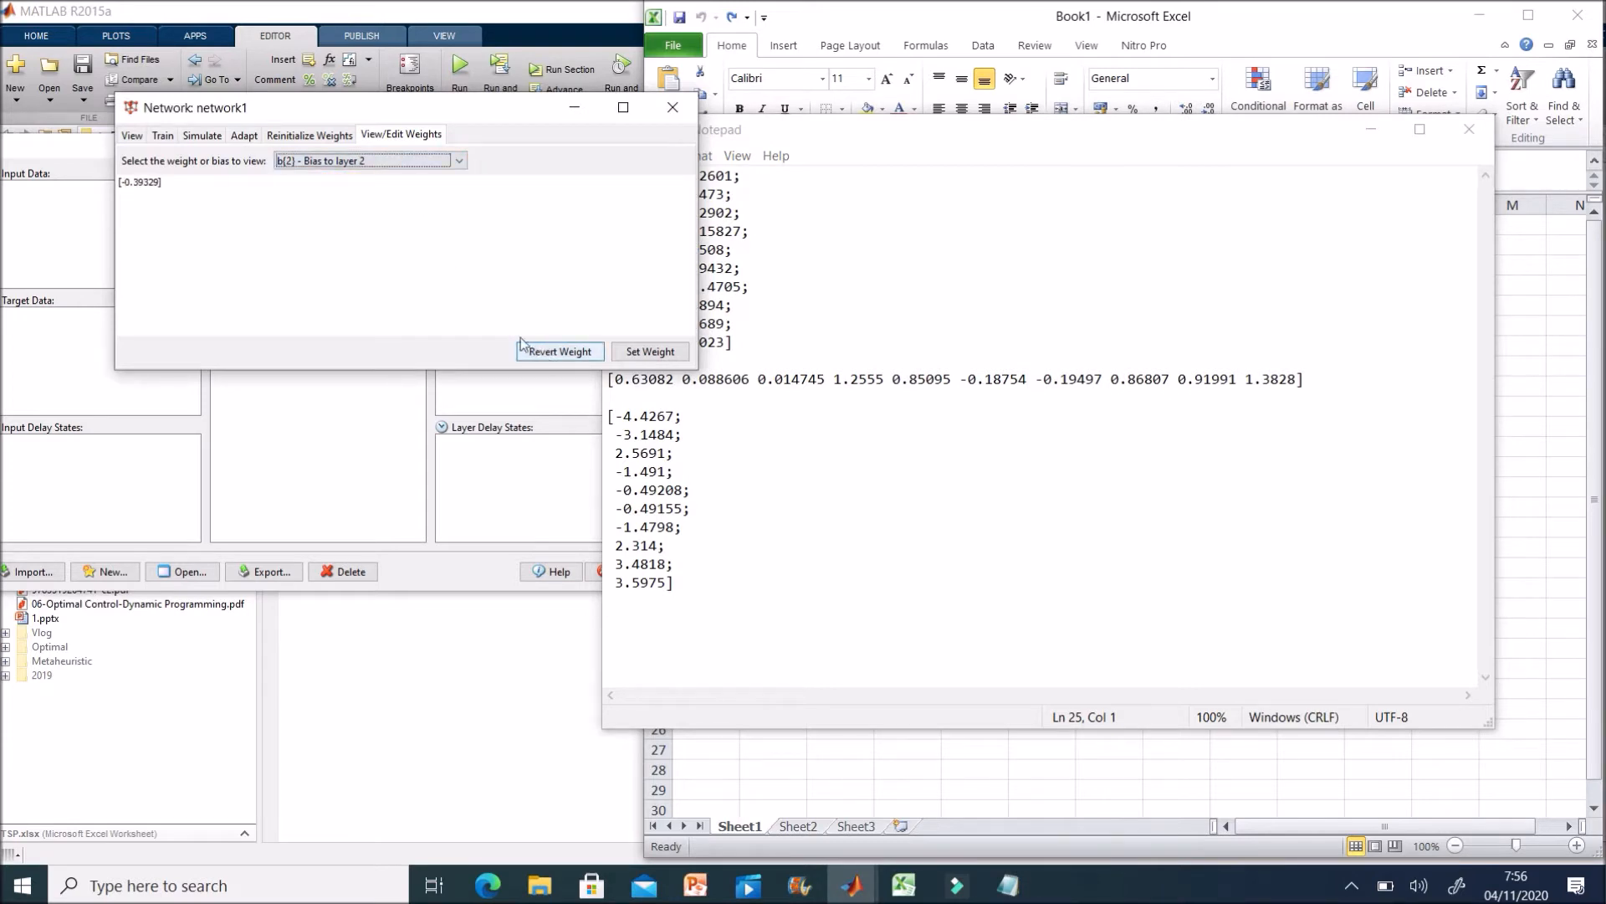
pyautogui.tripleClick(137, 184)
pyautogui.hotkey('ctrl', 'c')
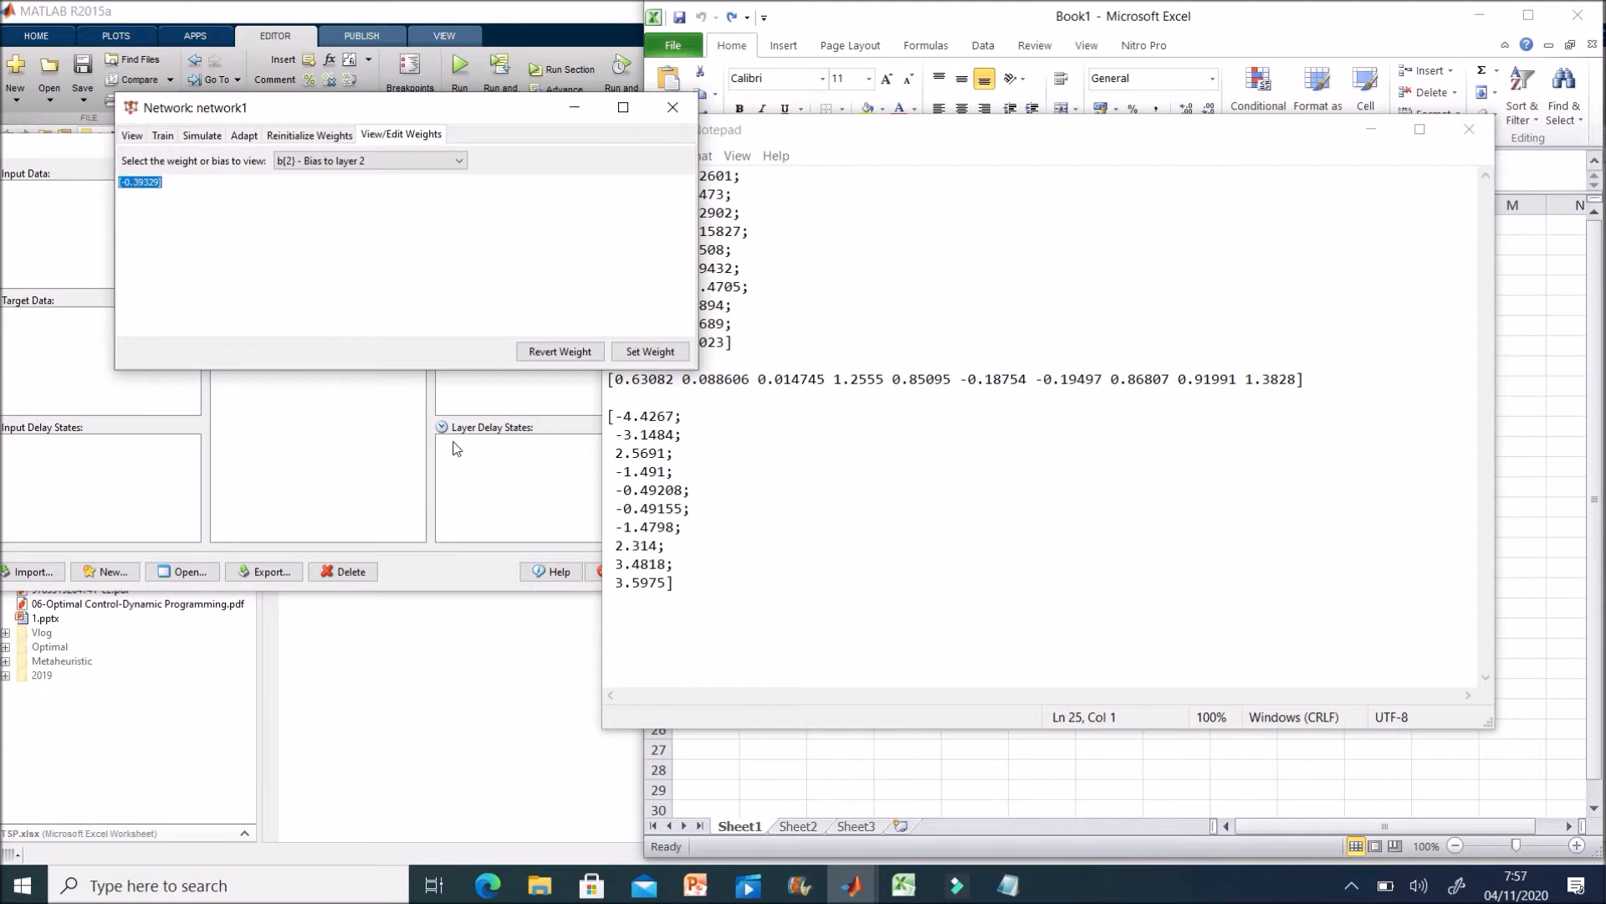
pyautogui.click(619, 577)
pyautogui.hotkey('ctrl', 'v')
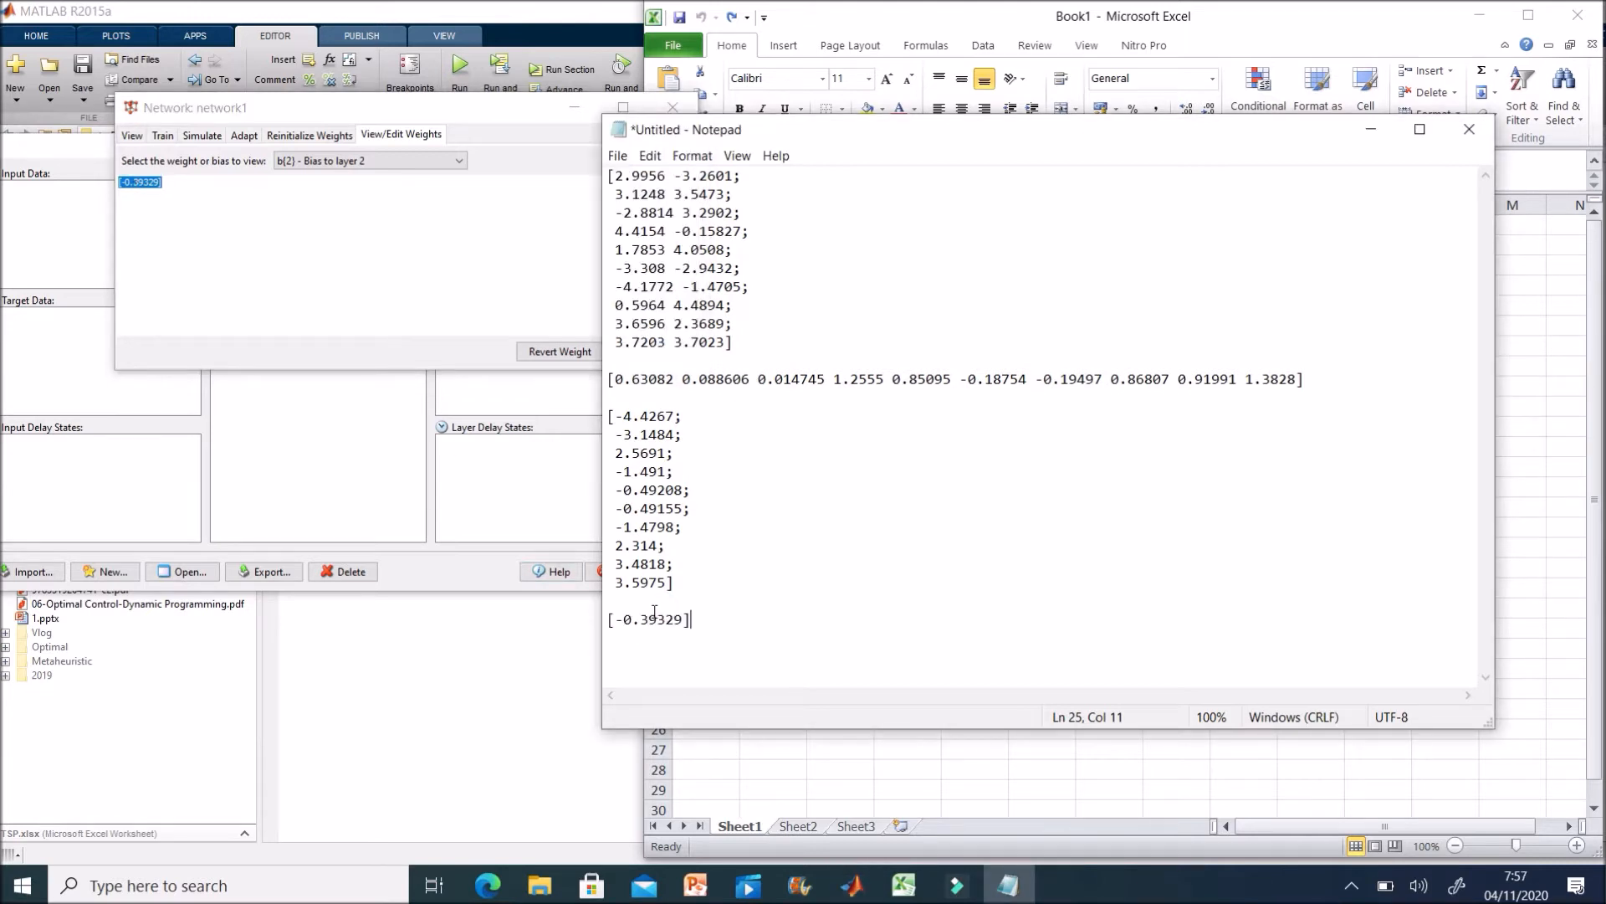
# Review iw{1,1}, lw{2,1}, b{1} and b{2} of network1 in turn against the values noted in Notepad
pyautogui.click(377, 240)
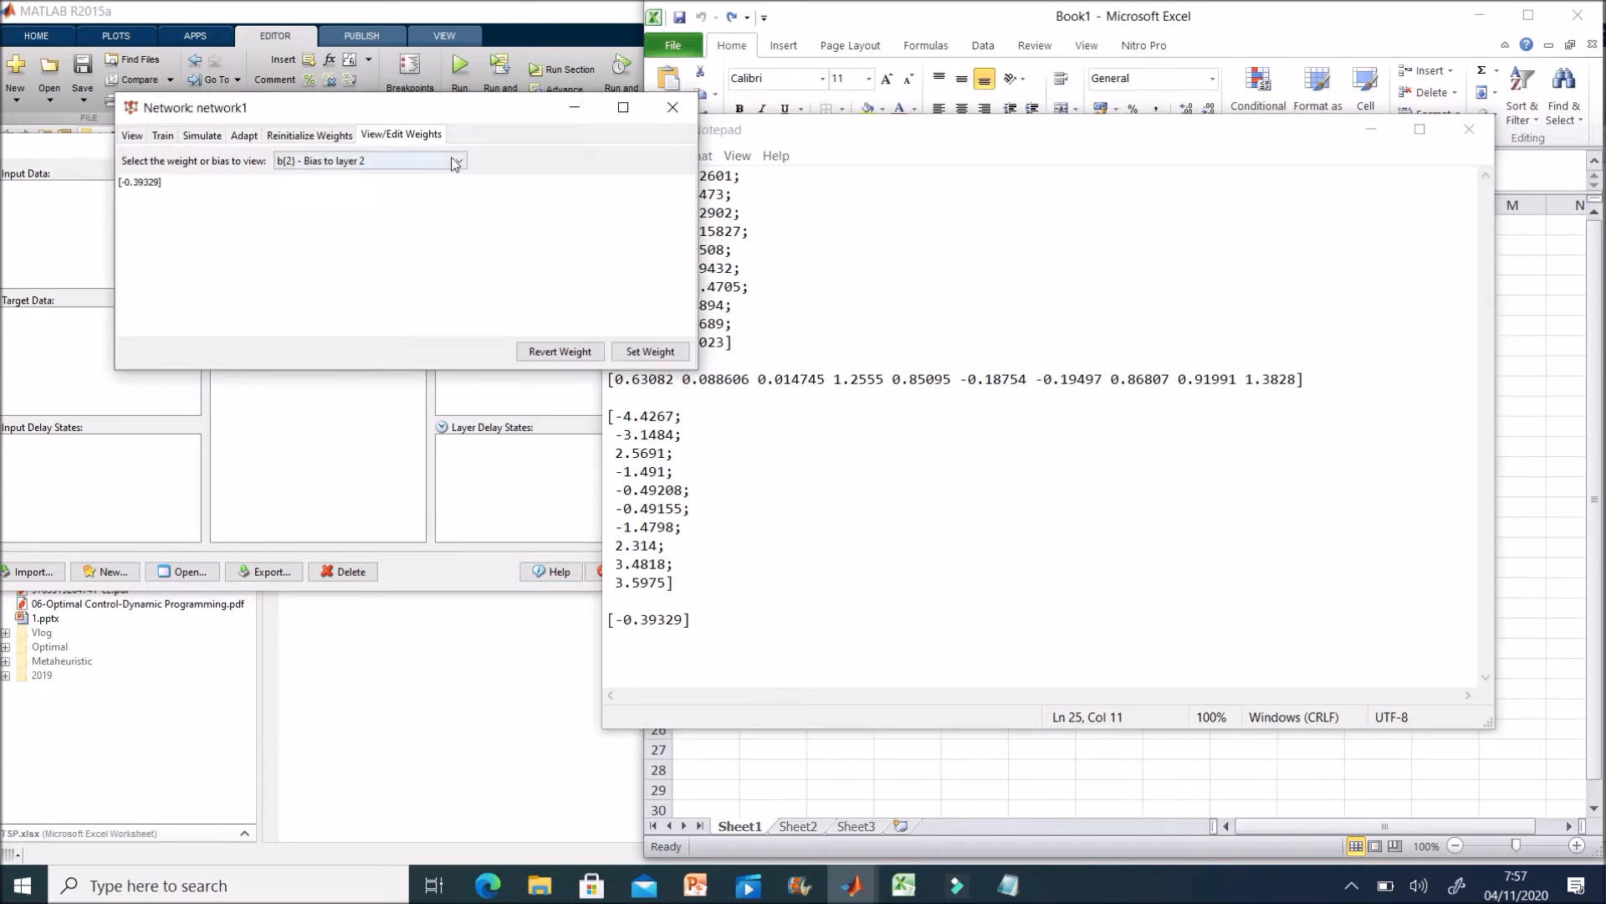
pyautogui.click(419, 160)
pyautogui.click(384, 178)
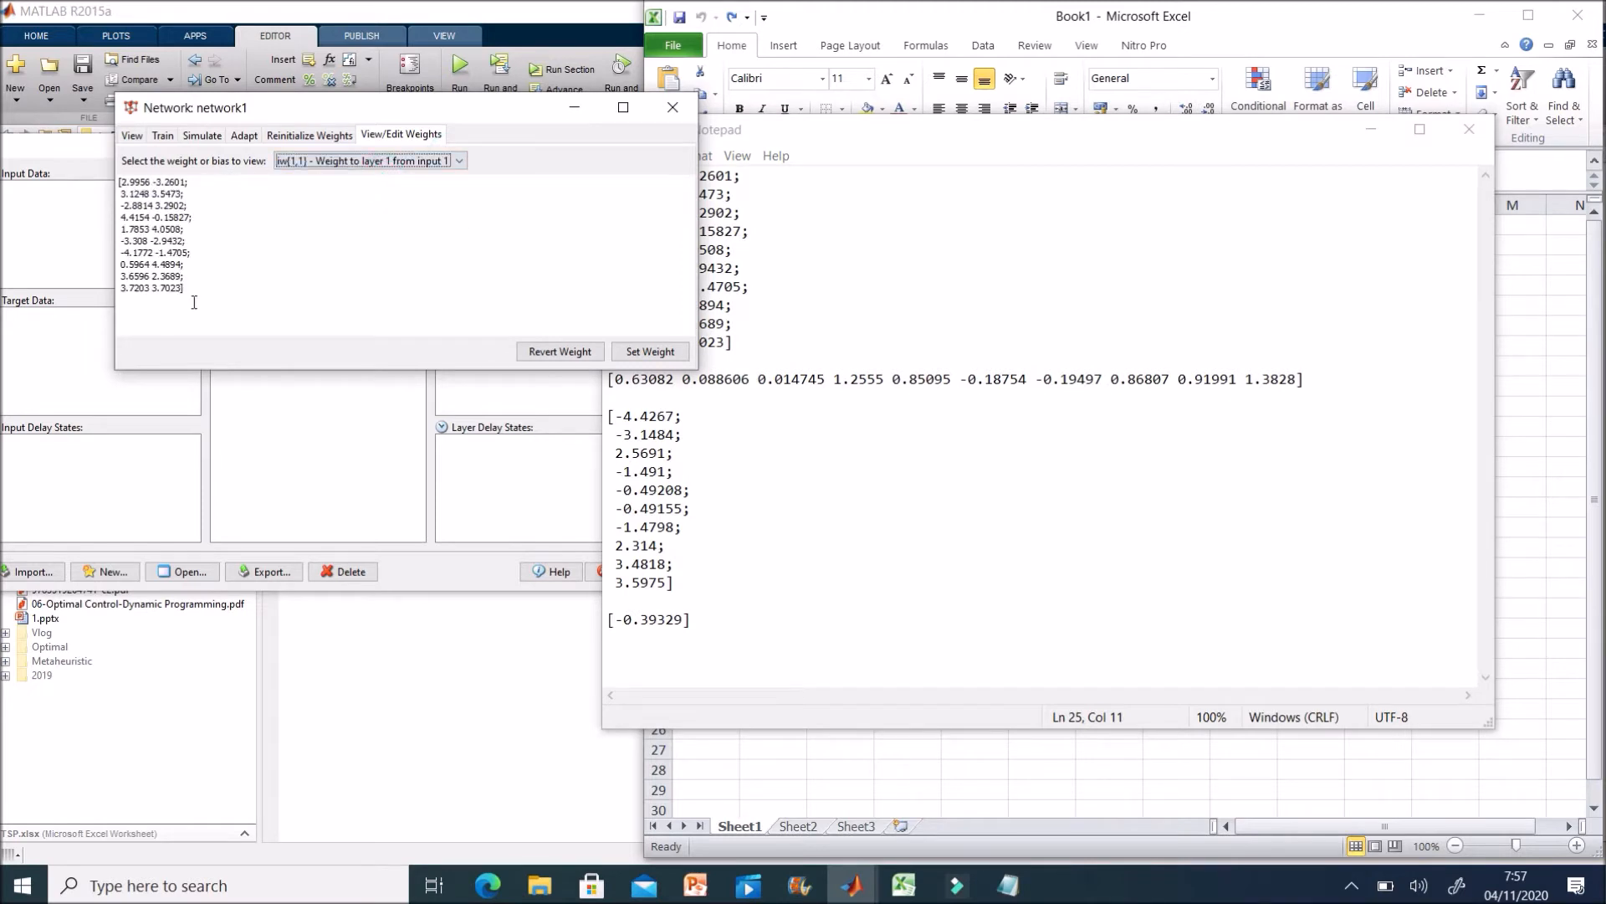
pyautogui.click(431, 161)
pyautogui.click(427, 190)
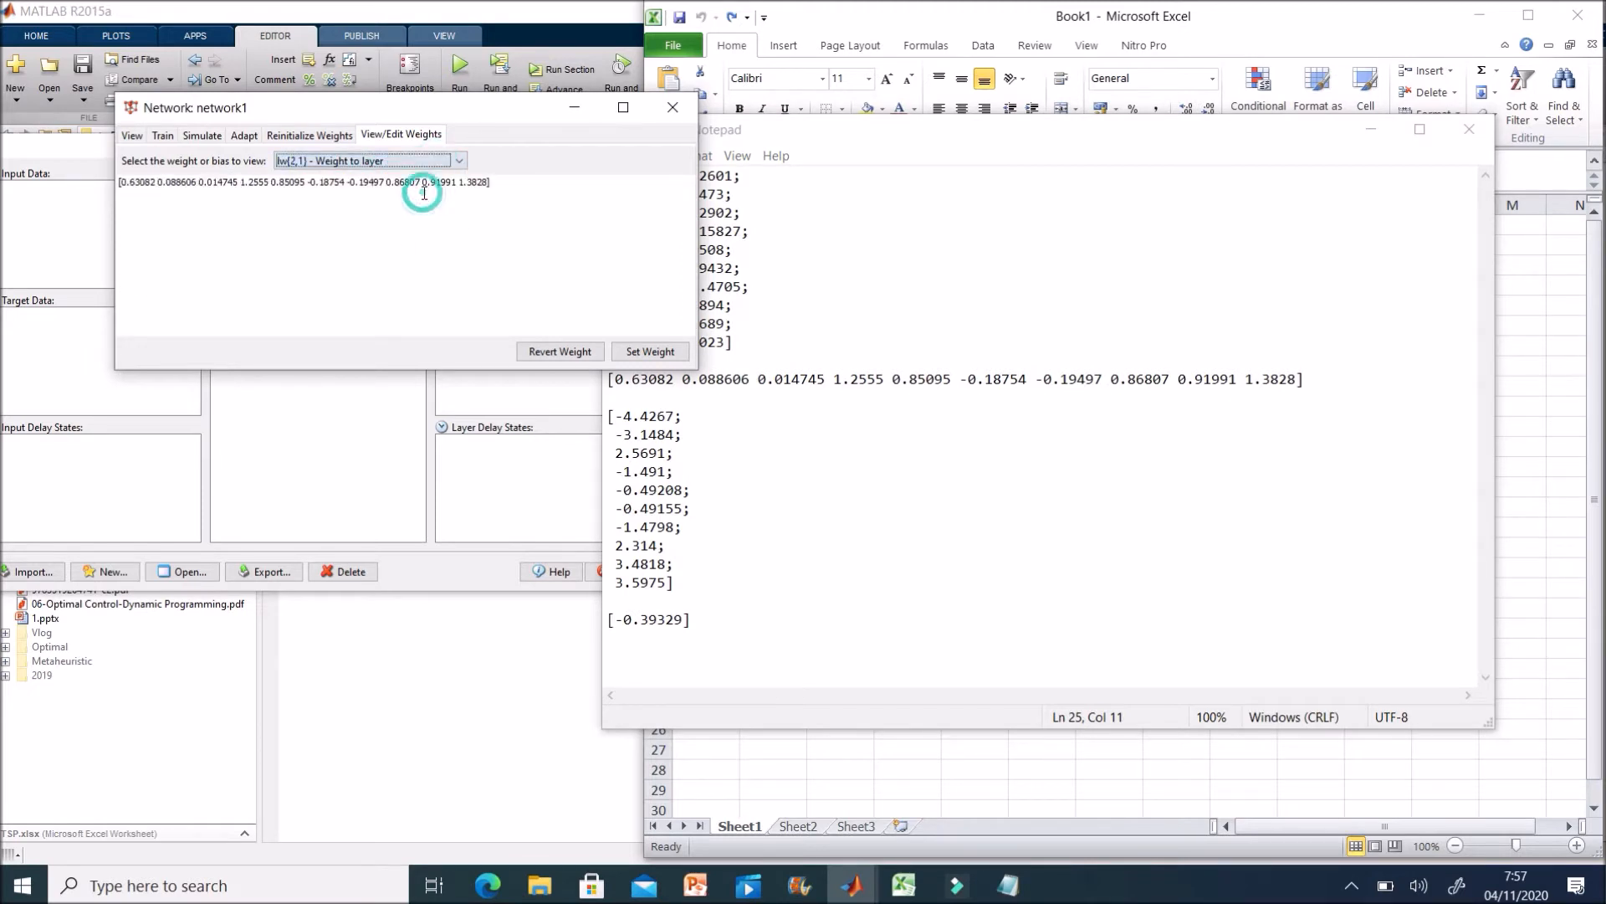
pyautogui.click(429, 160)
pyautogui.click(418, 209)
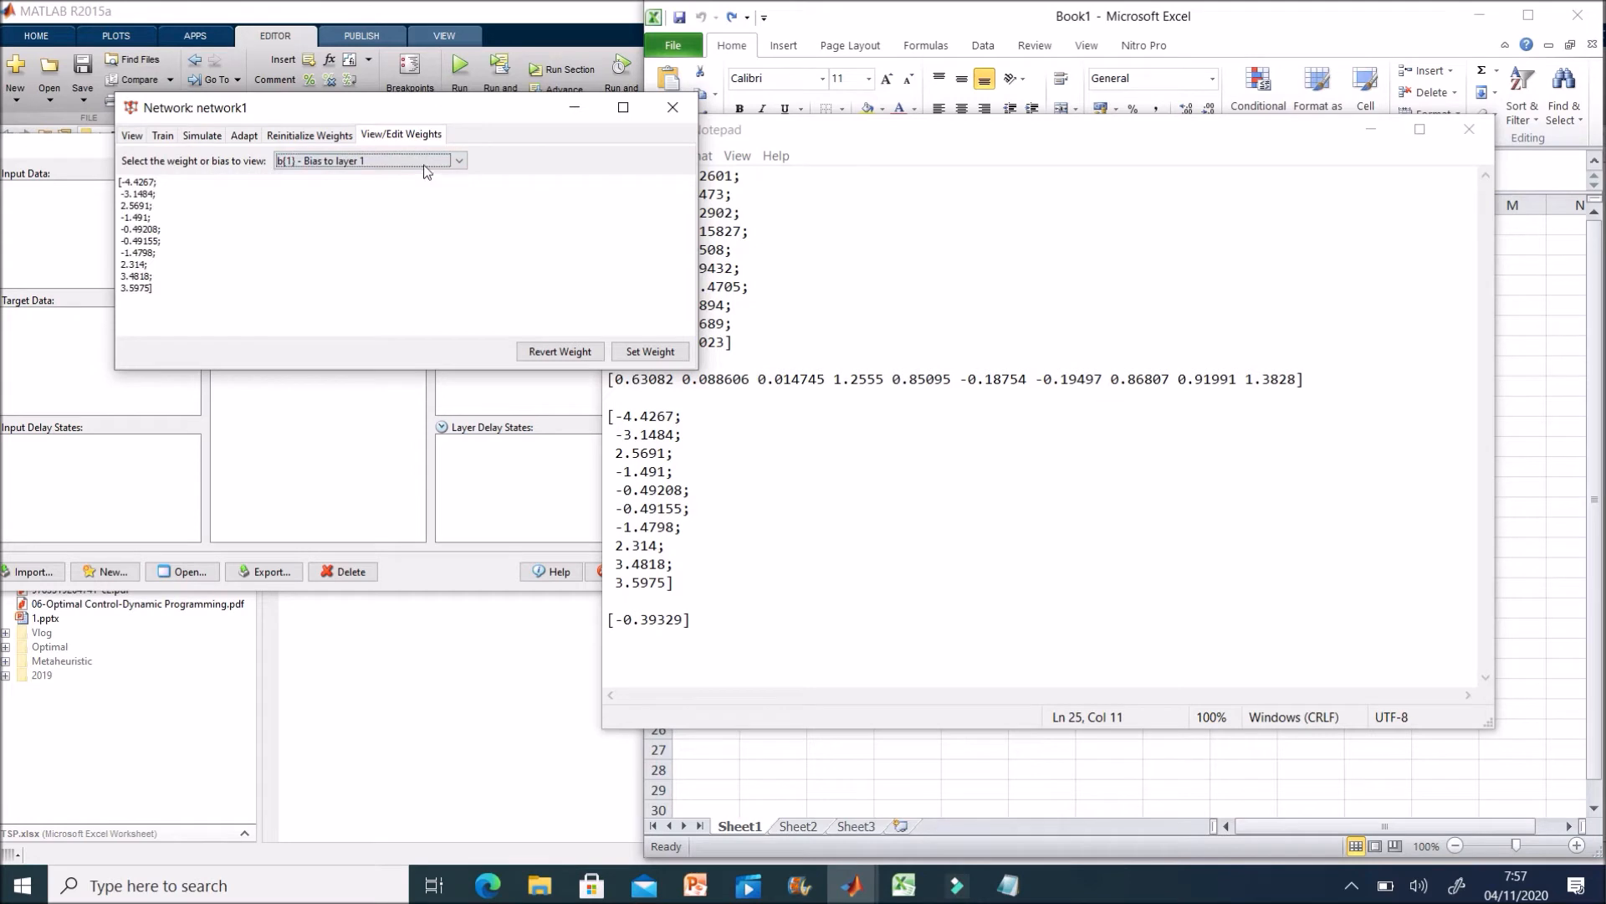
pyautogui.click(424, 159)
pyautogui.click(423, 223)
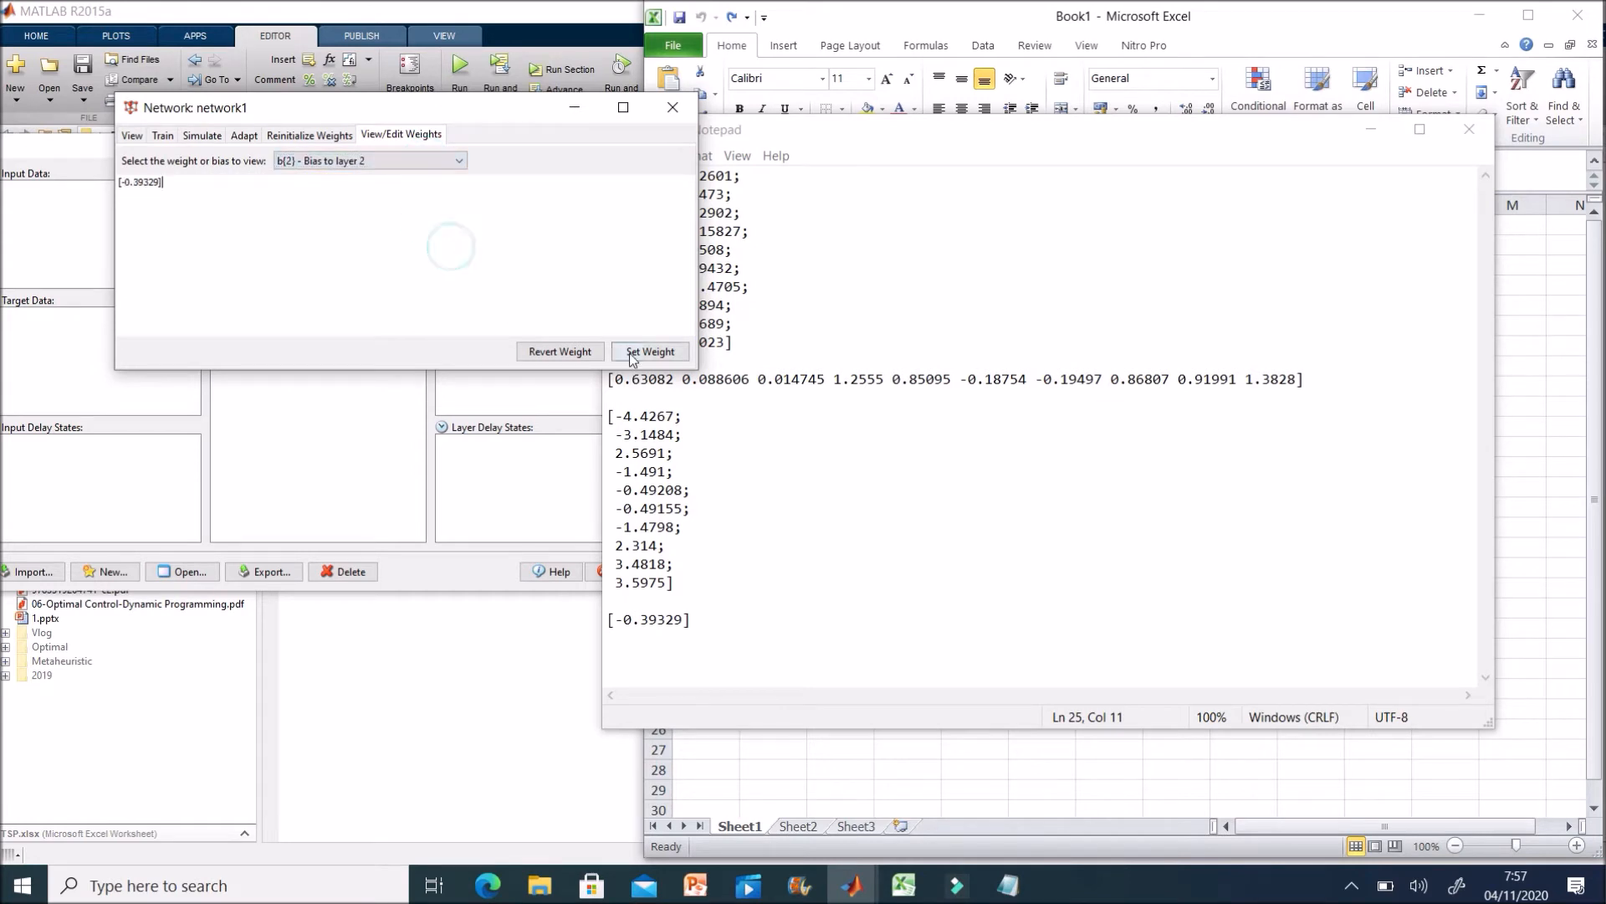
# View the weight reinitialization, adaption and training settings of network1, and close its window
pyautogui.click(295, 138)
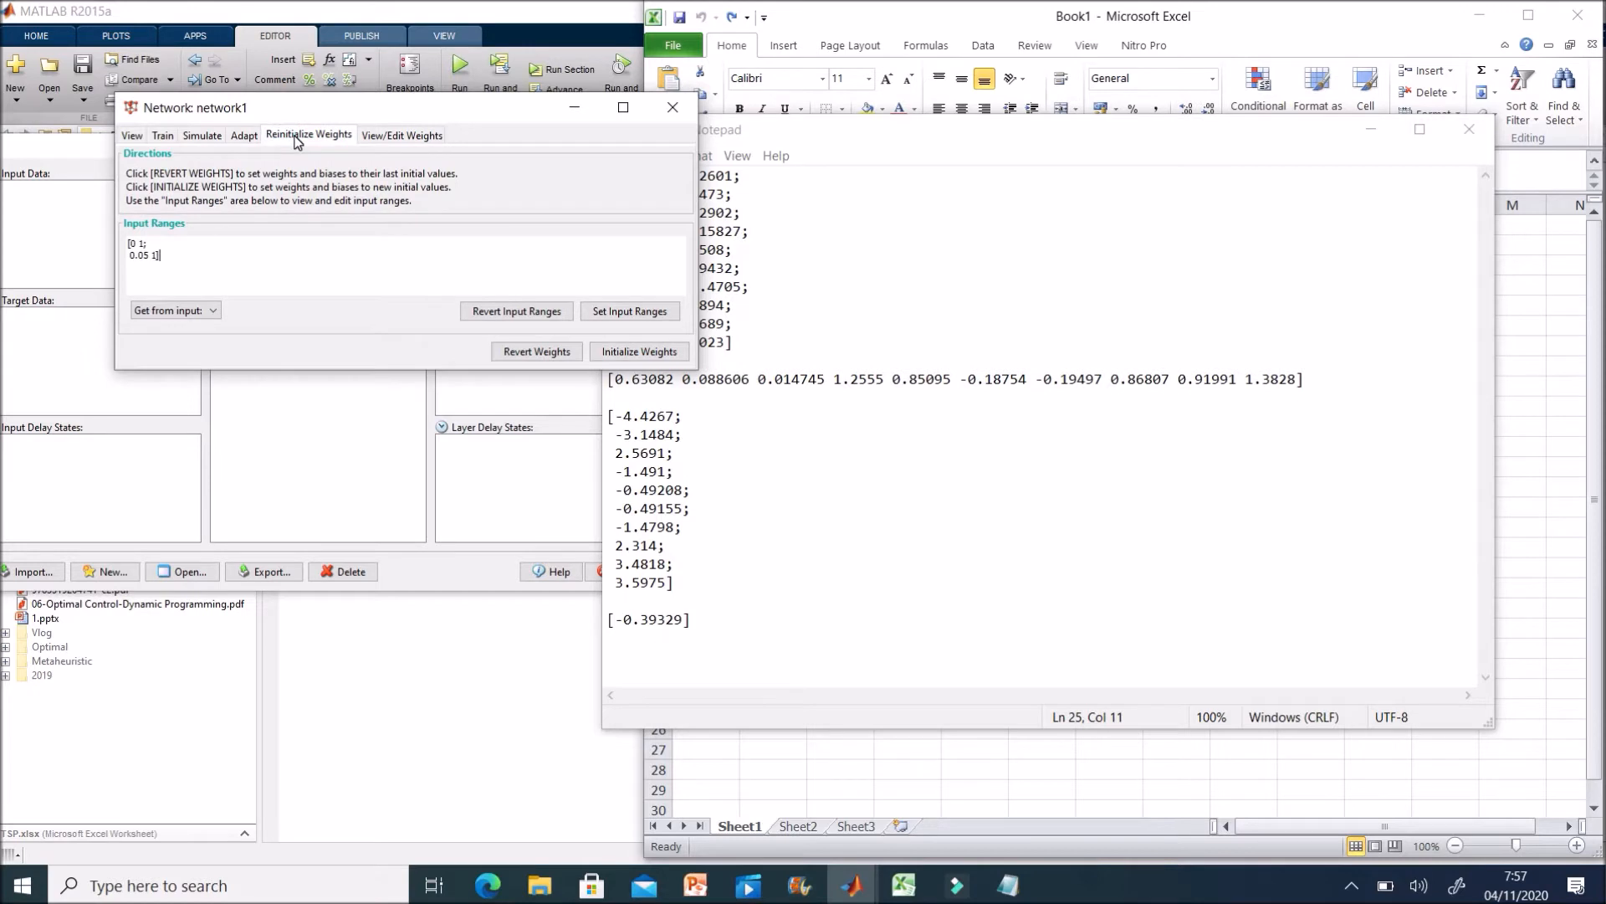
pyautogui.click(244, 135)
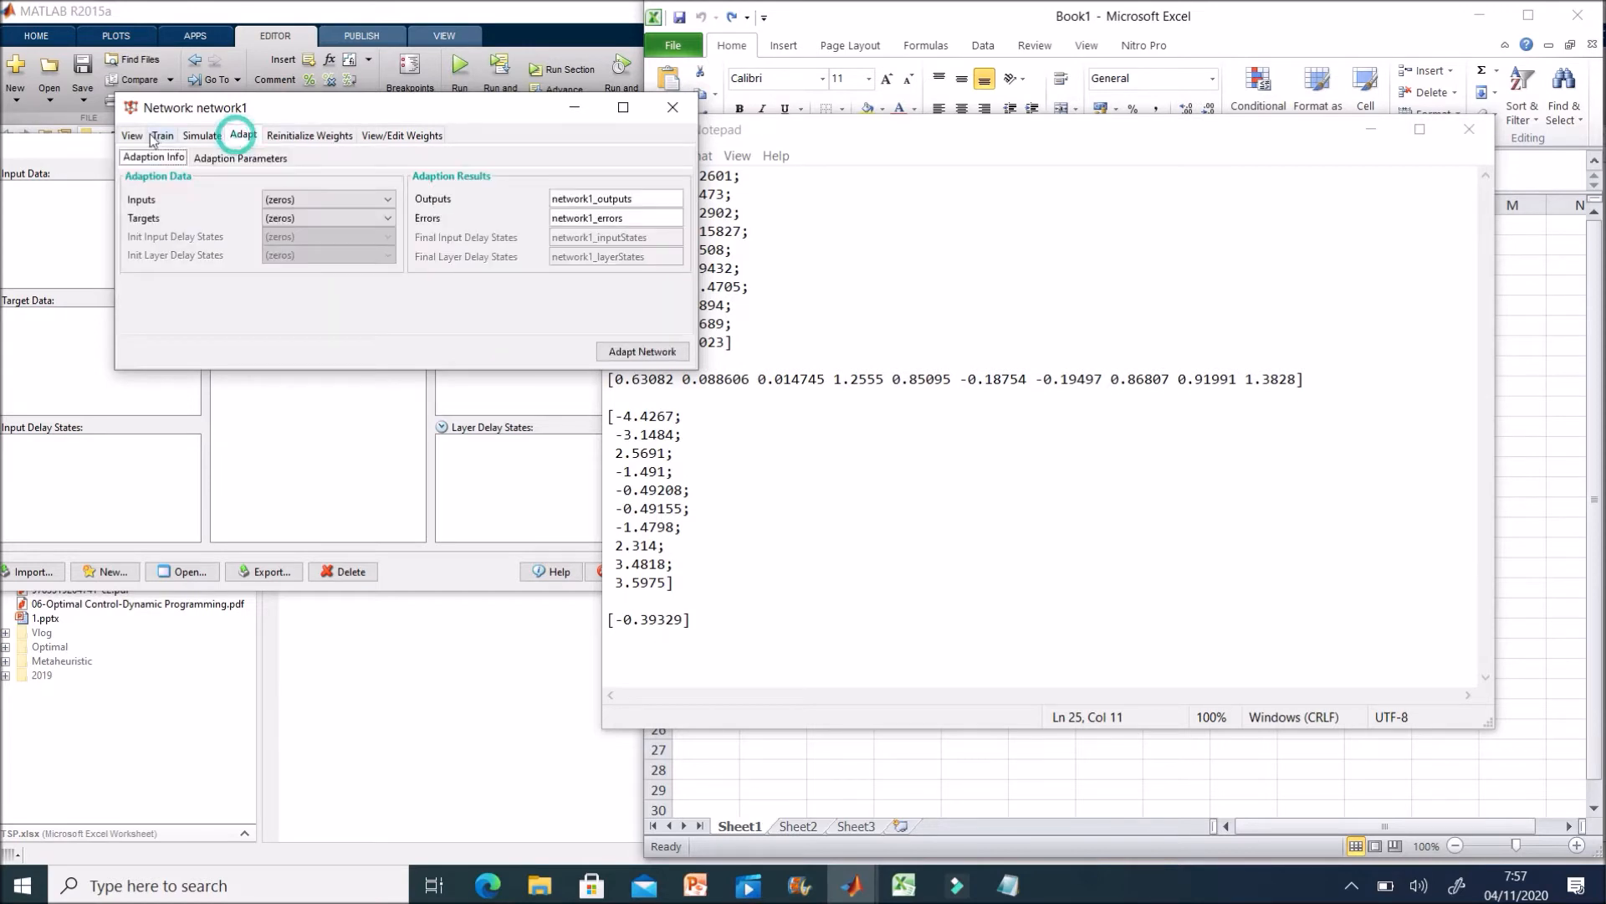
pyautogui.click(162, 135)
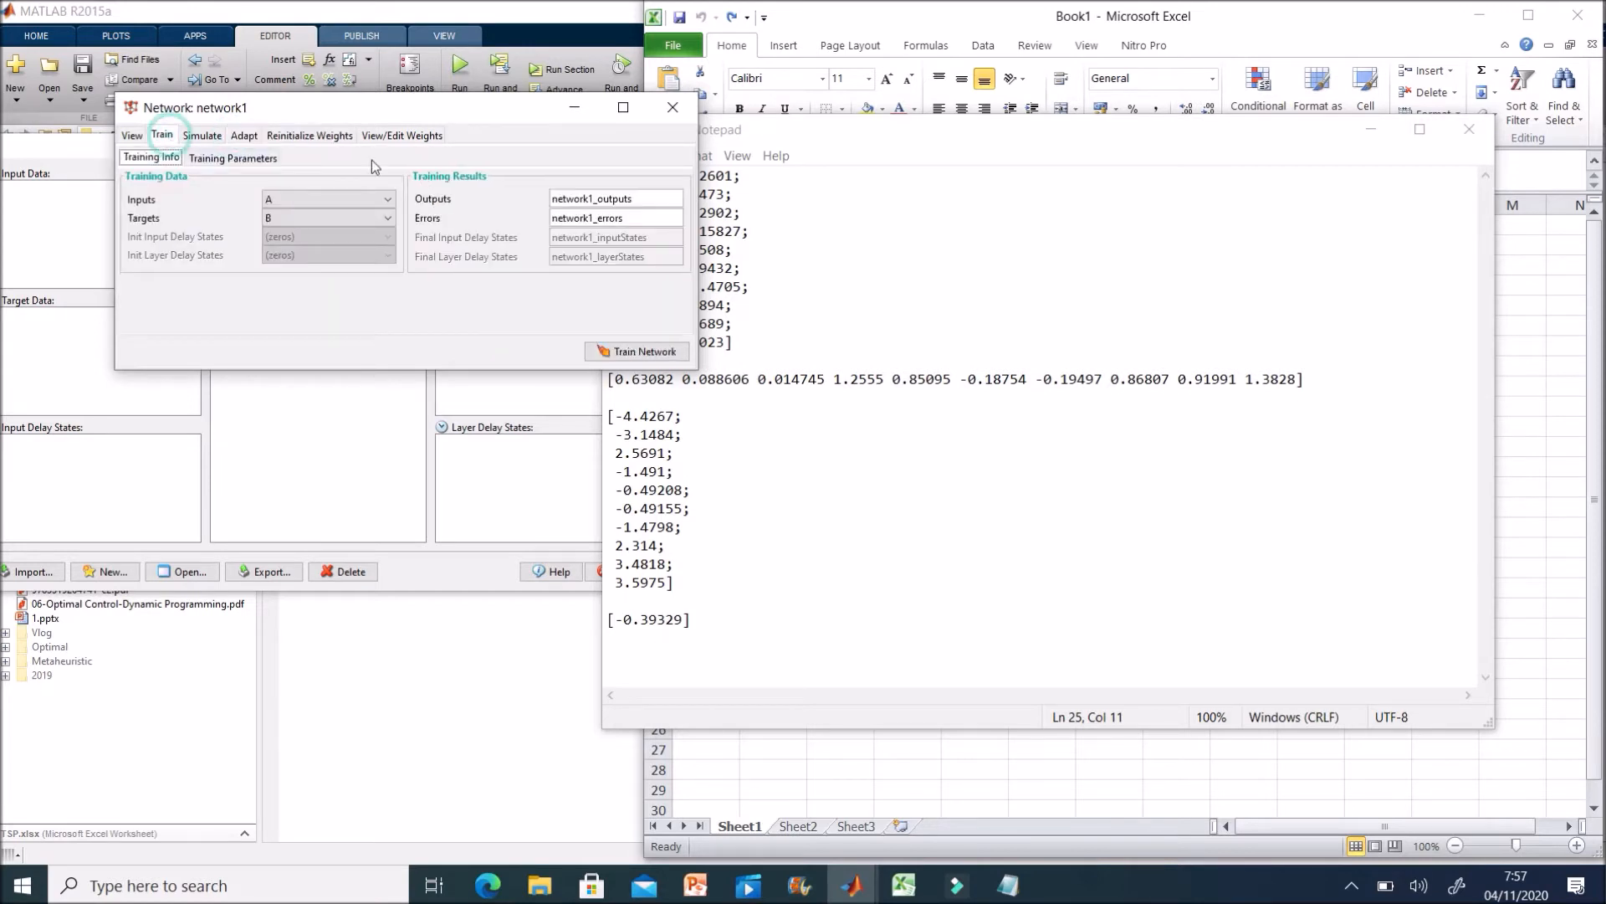
pyautogui.click(673, 107)
pyautogui.click(359, 288)
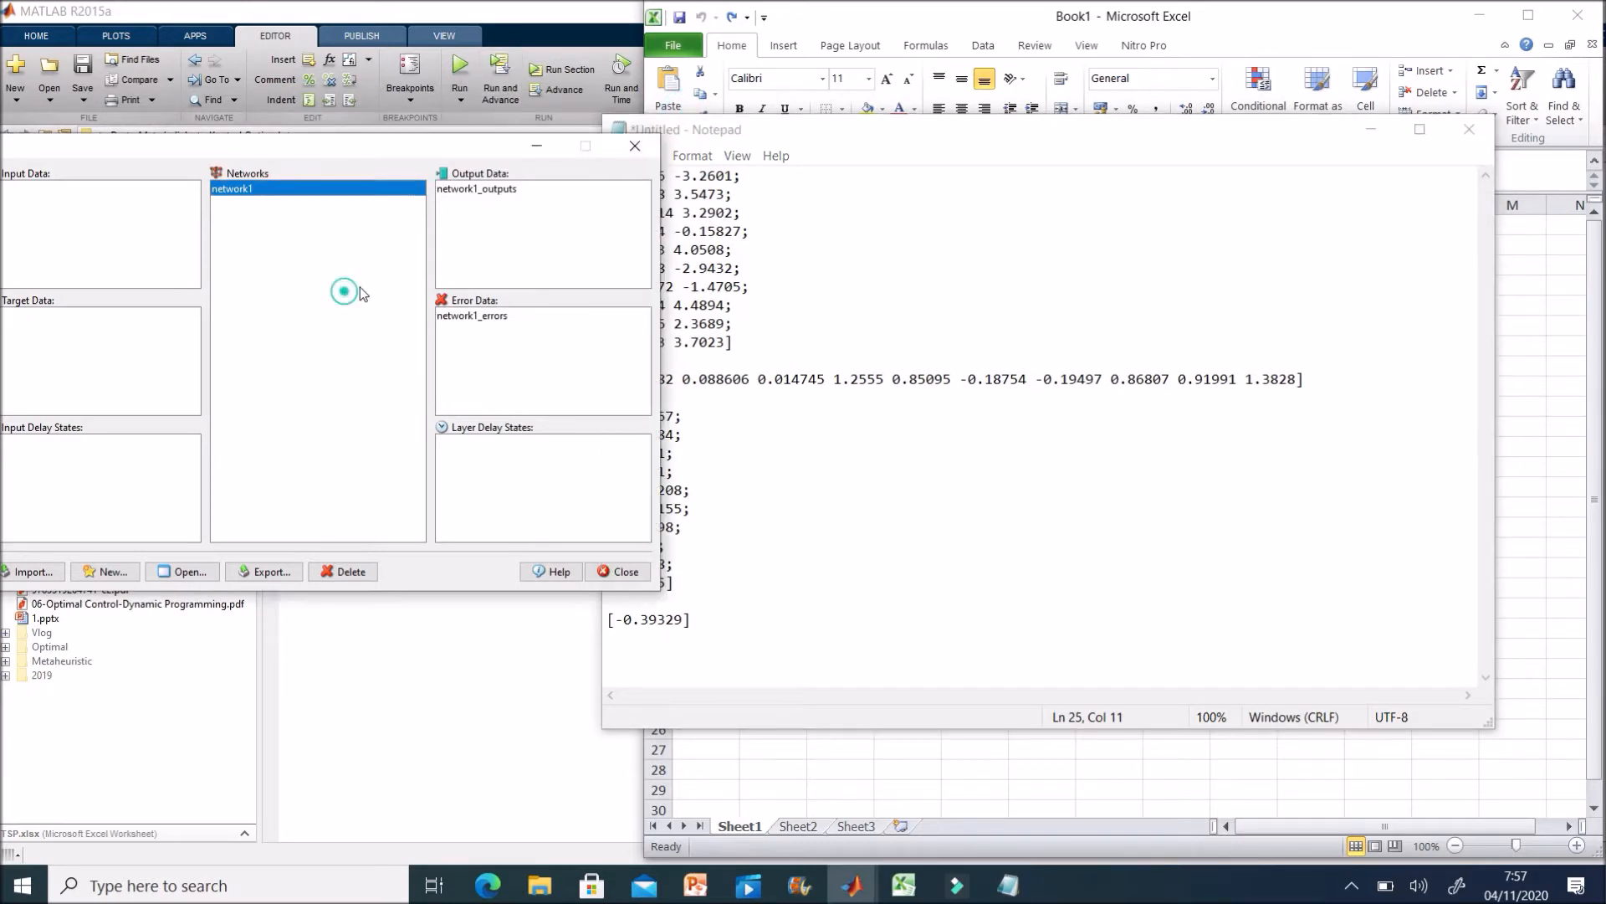
# Close the nntool data manager and move the Notepad window off the Excel spreadsheet
pyautogui.click(638, 144)
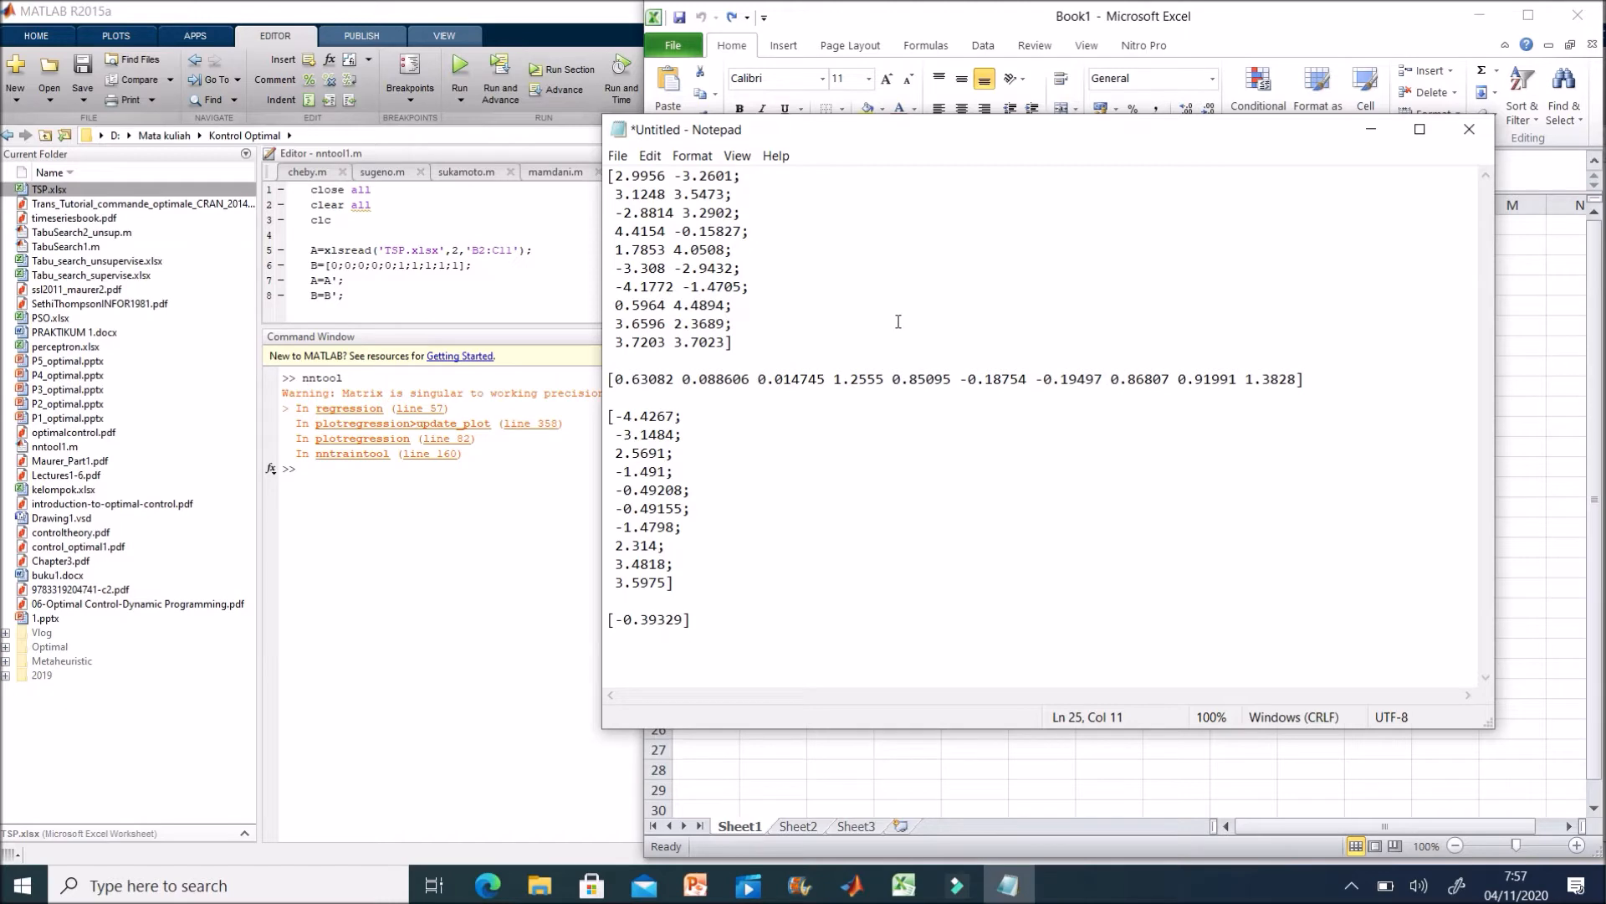
pyautogui.moveTo(901, 141); pyautogui.dragTo(310, 99)
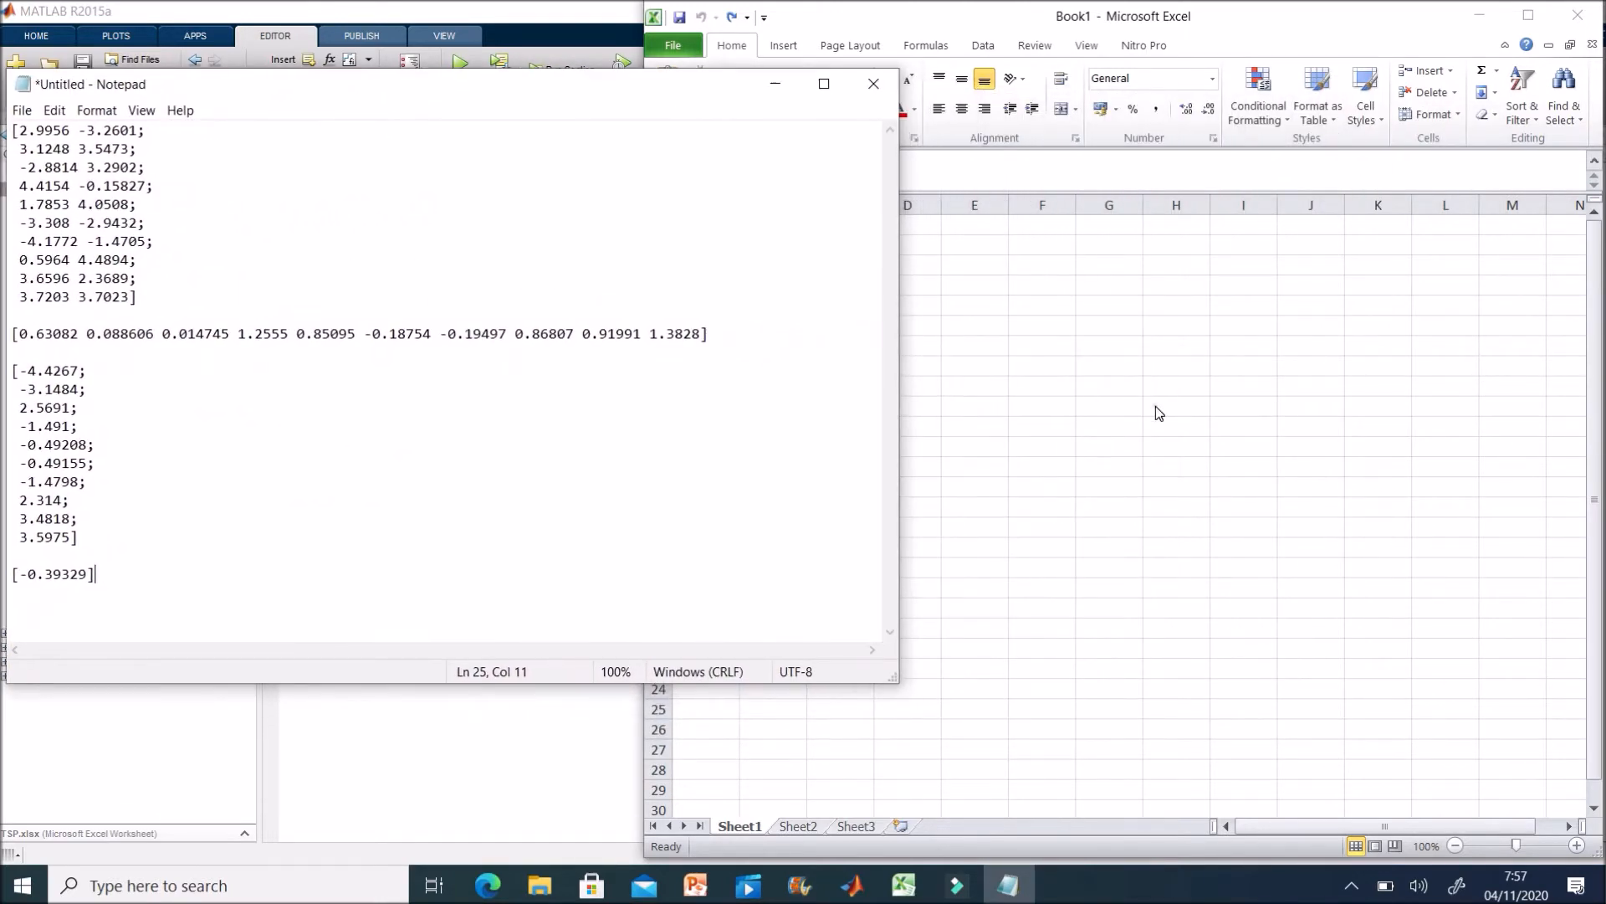
pyautogui.click(1159, 413)
pyautogui.click(887, 413)
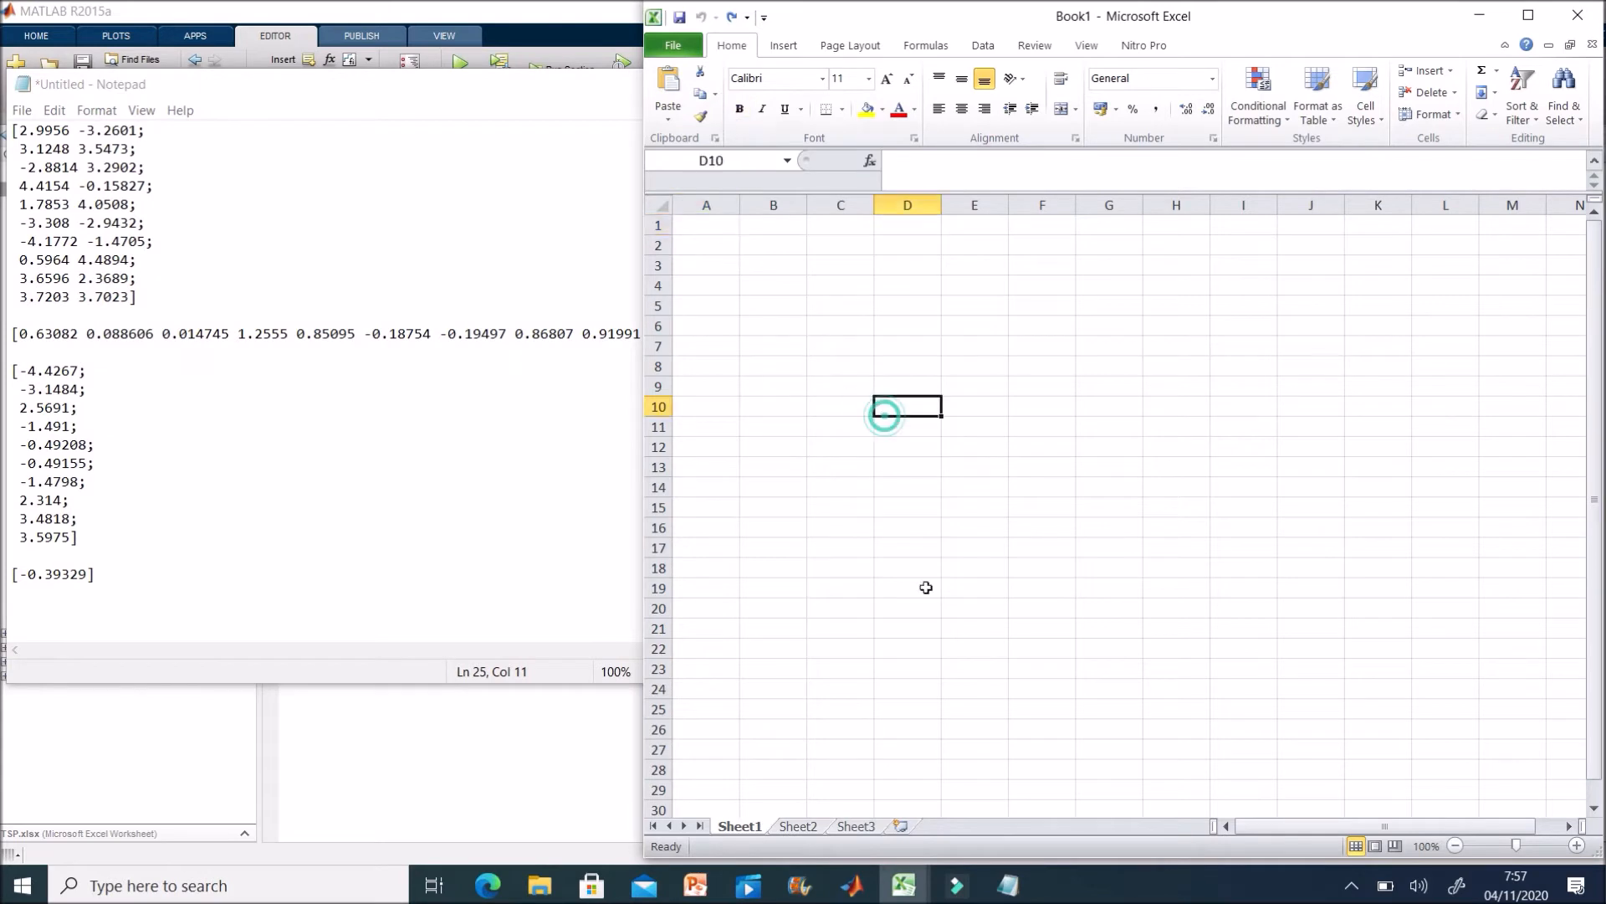
# Open Microsoft Office Visio 2007 beside the Notepad notes and start a new Basic Diagram (Metric) drawing
pyautogui.click(327, 885)
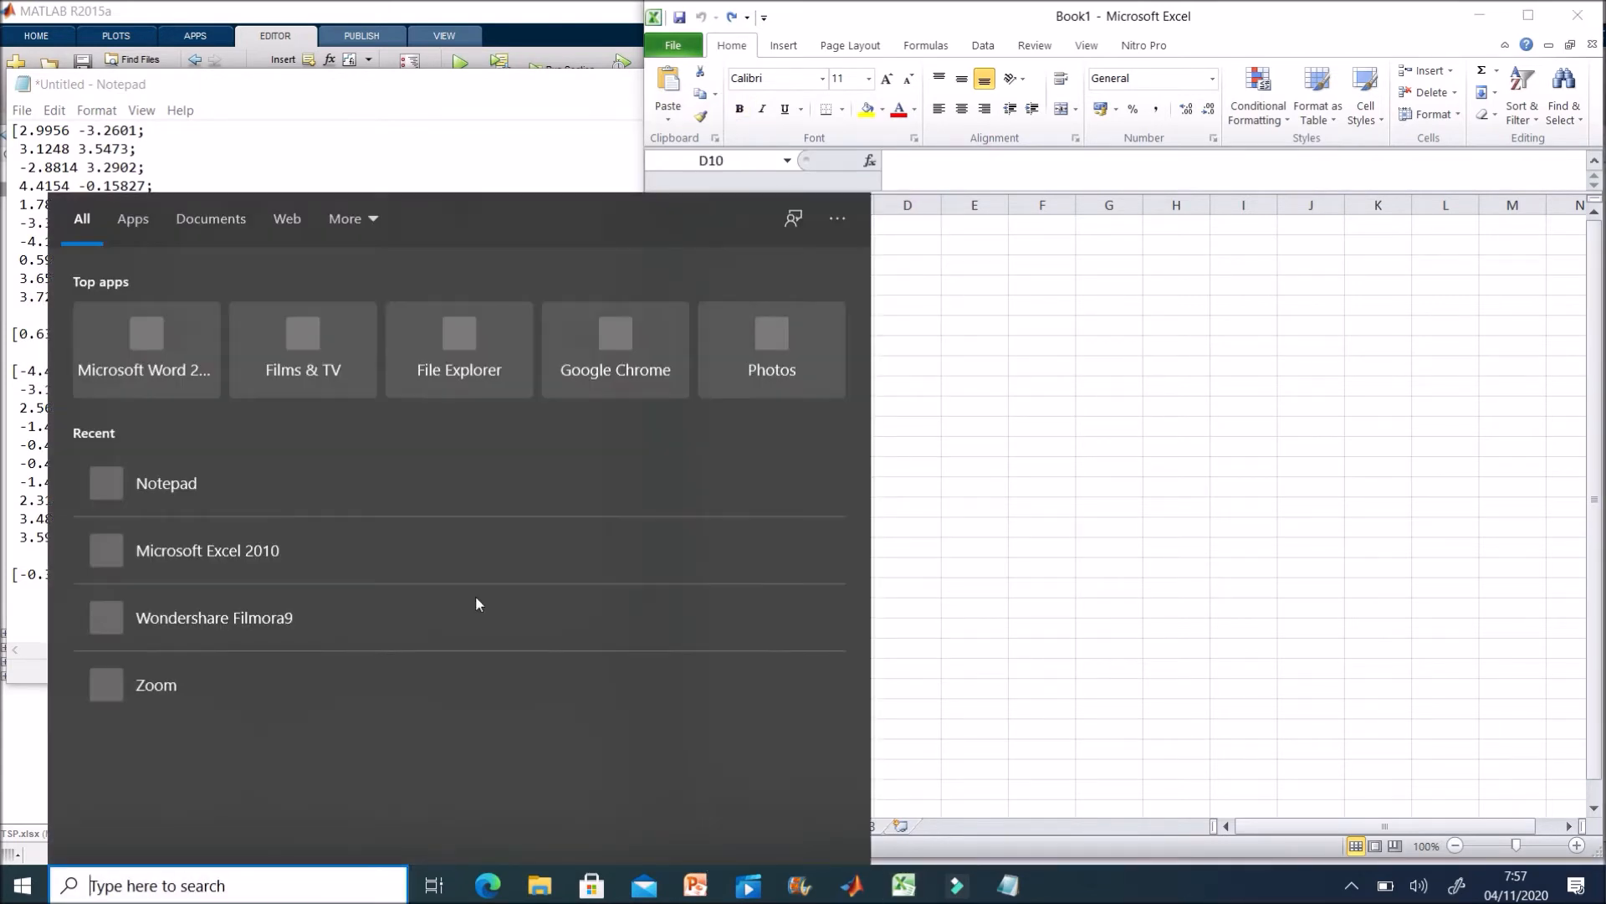
pyautogui.write('visio')
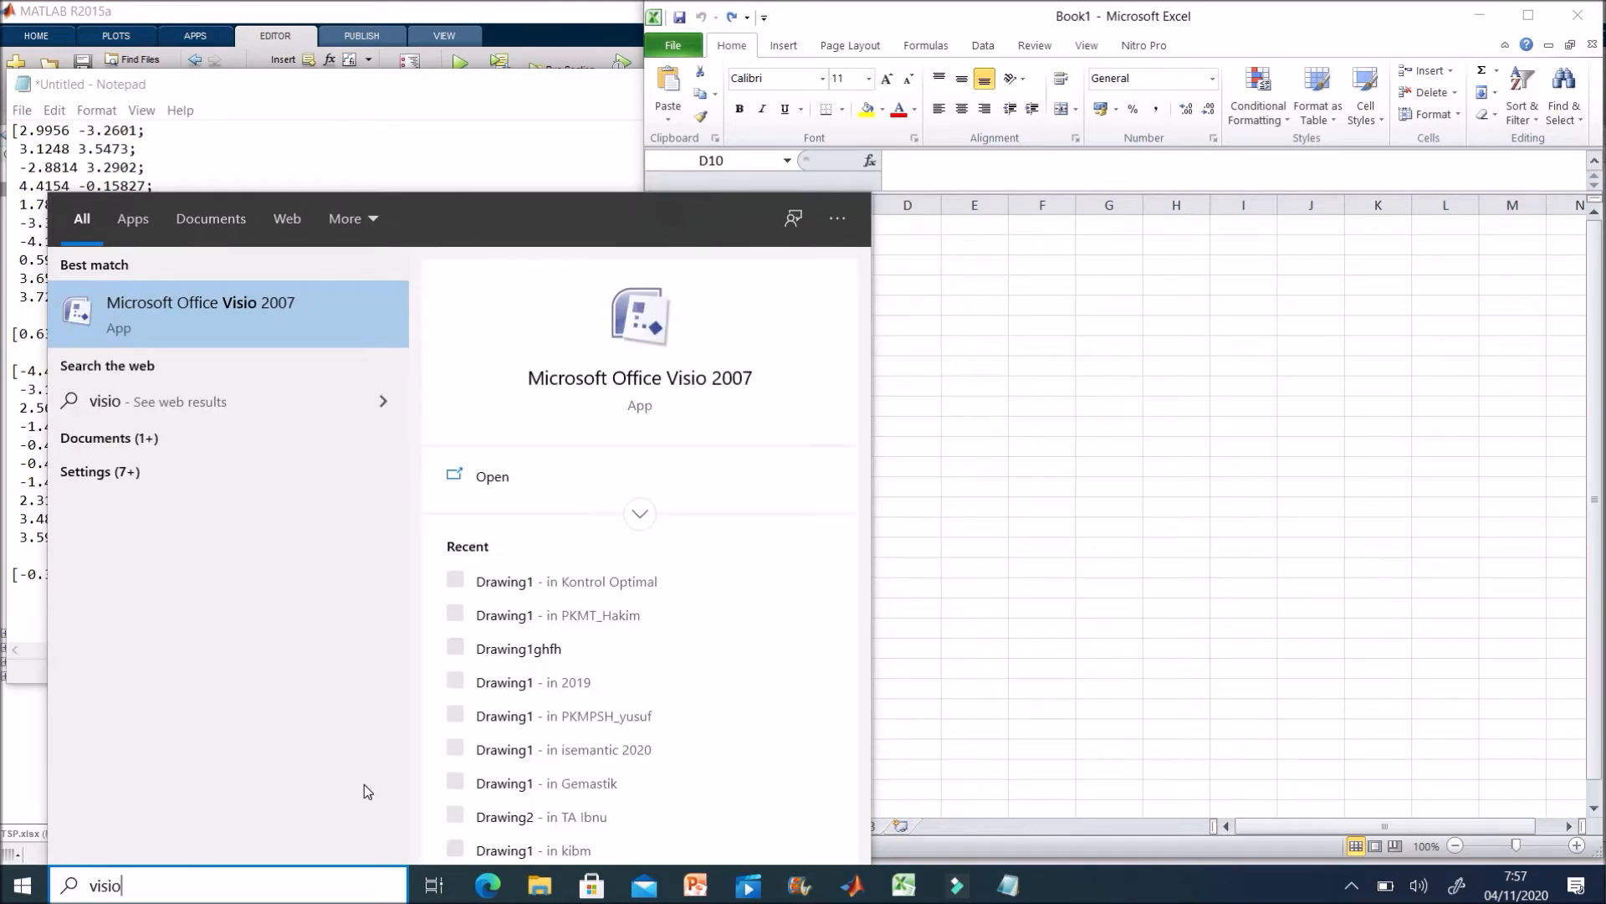
pyautogui.click(273, 323)
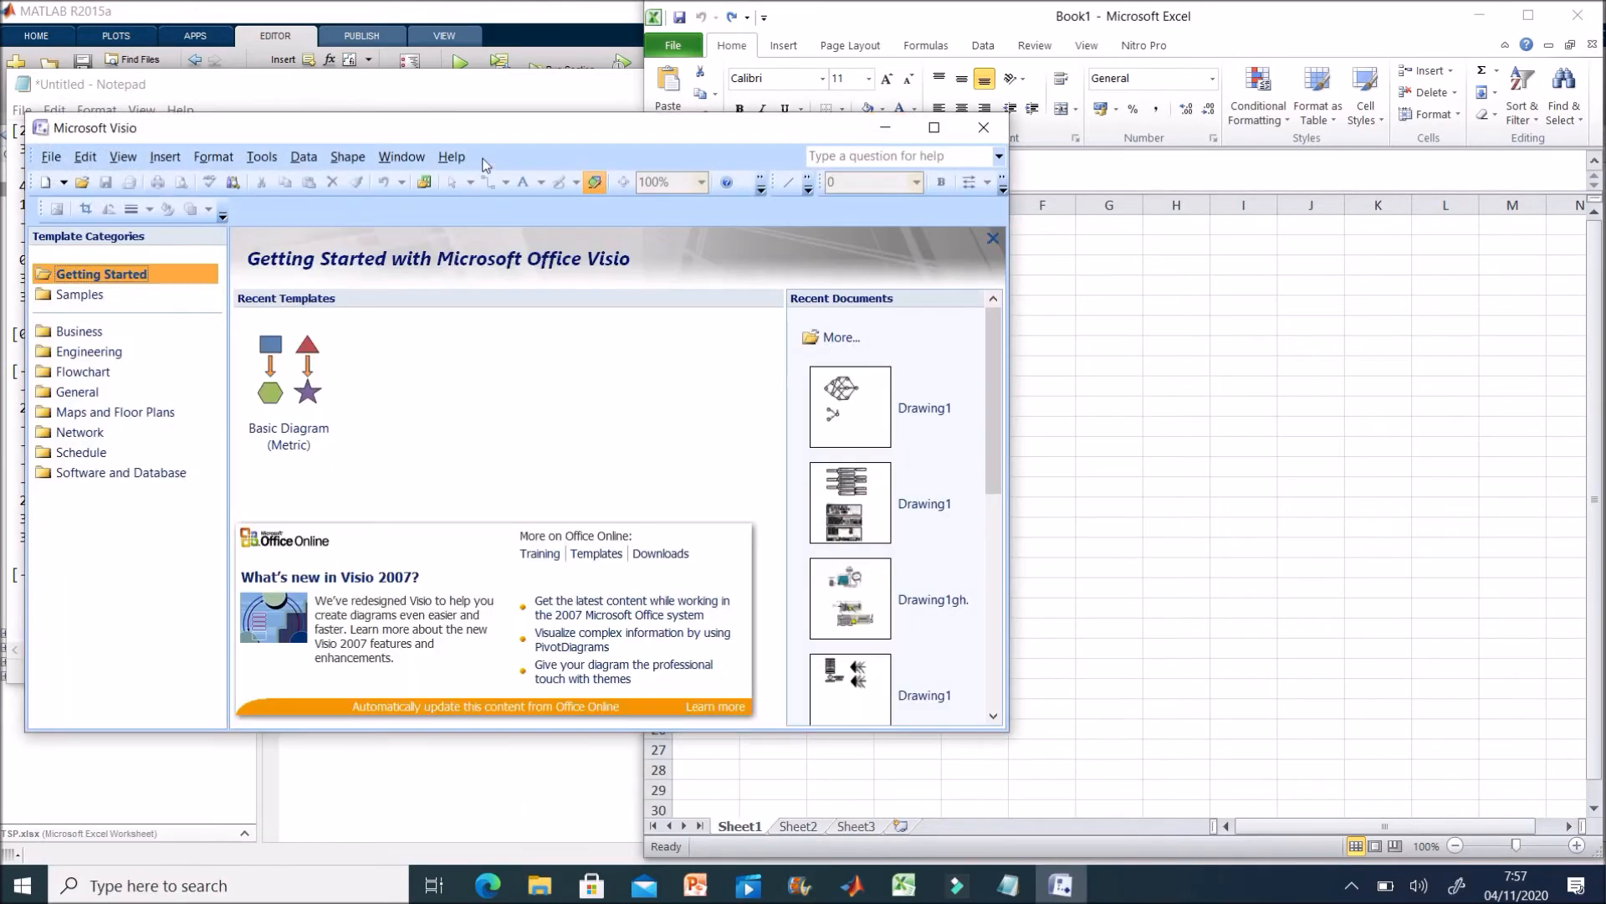
pyautogui.moveTo(494, 134); pyautogui.dragTo(1104, 57)
pyautogui.doubleClick(920, 305)
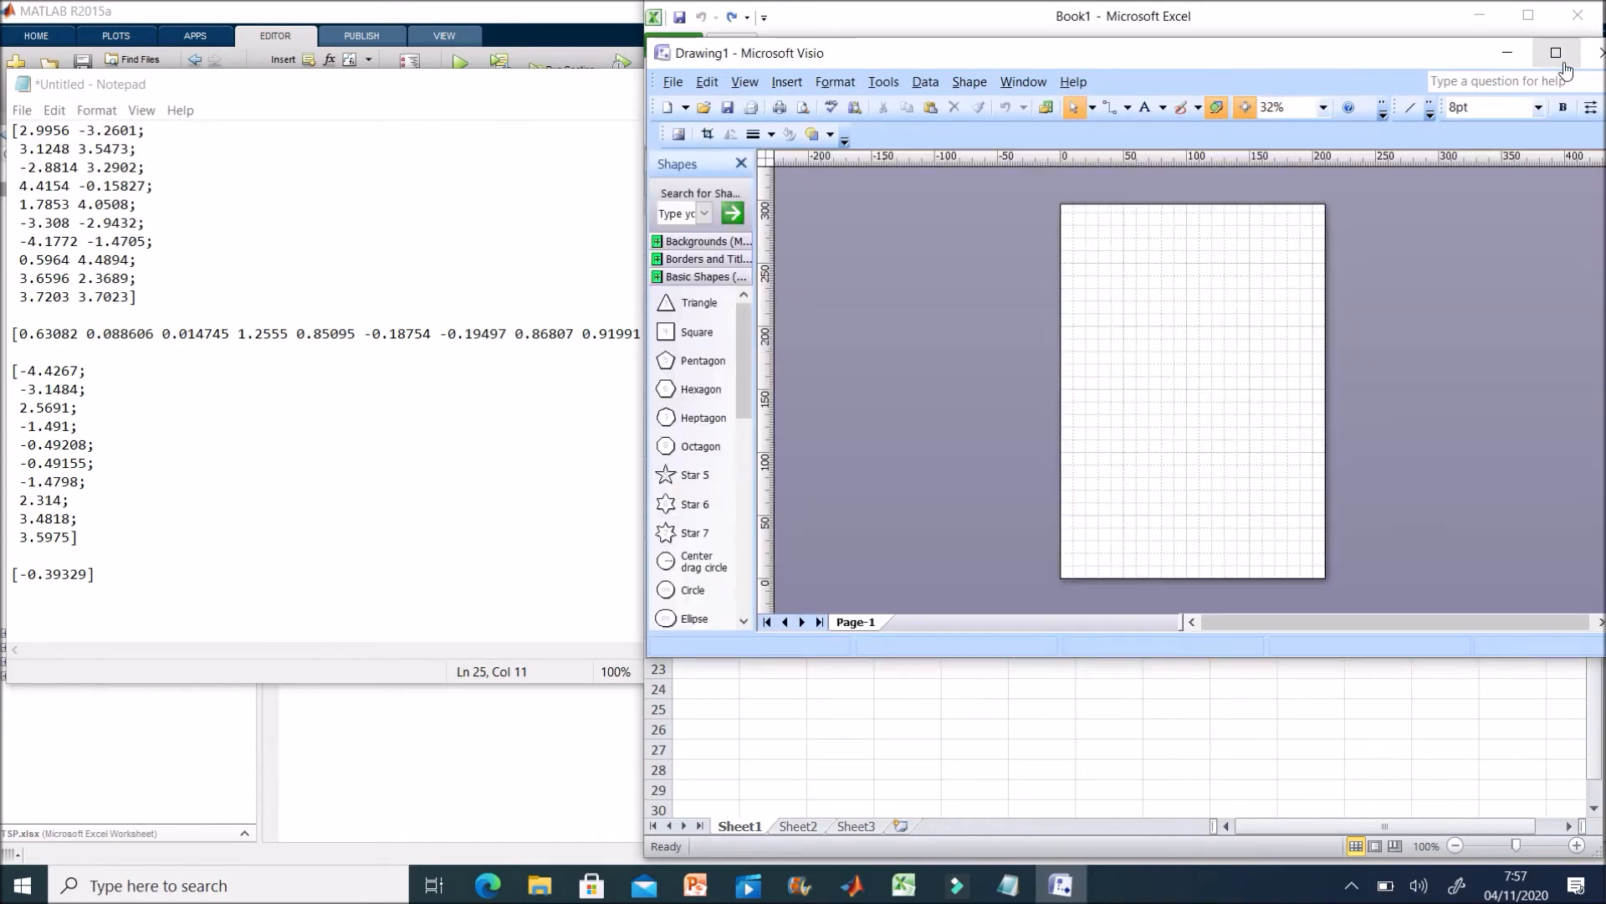
pyautogui.click(1557, 52)
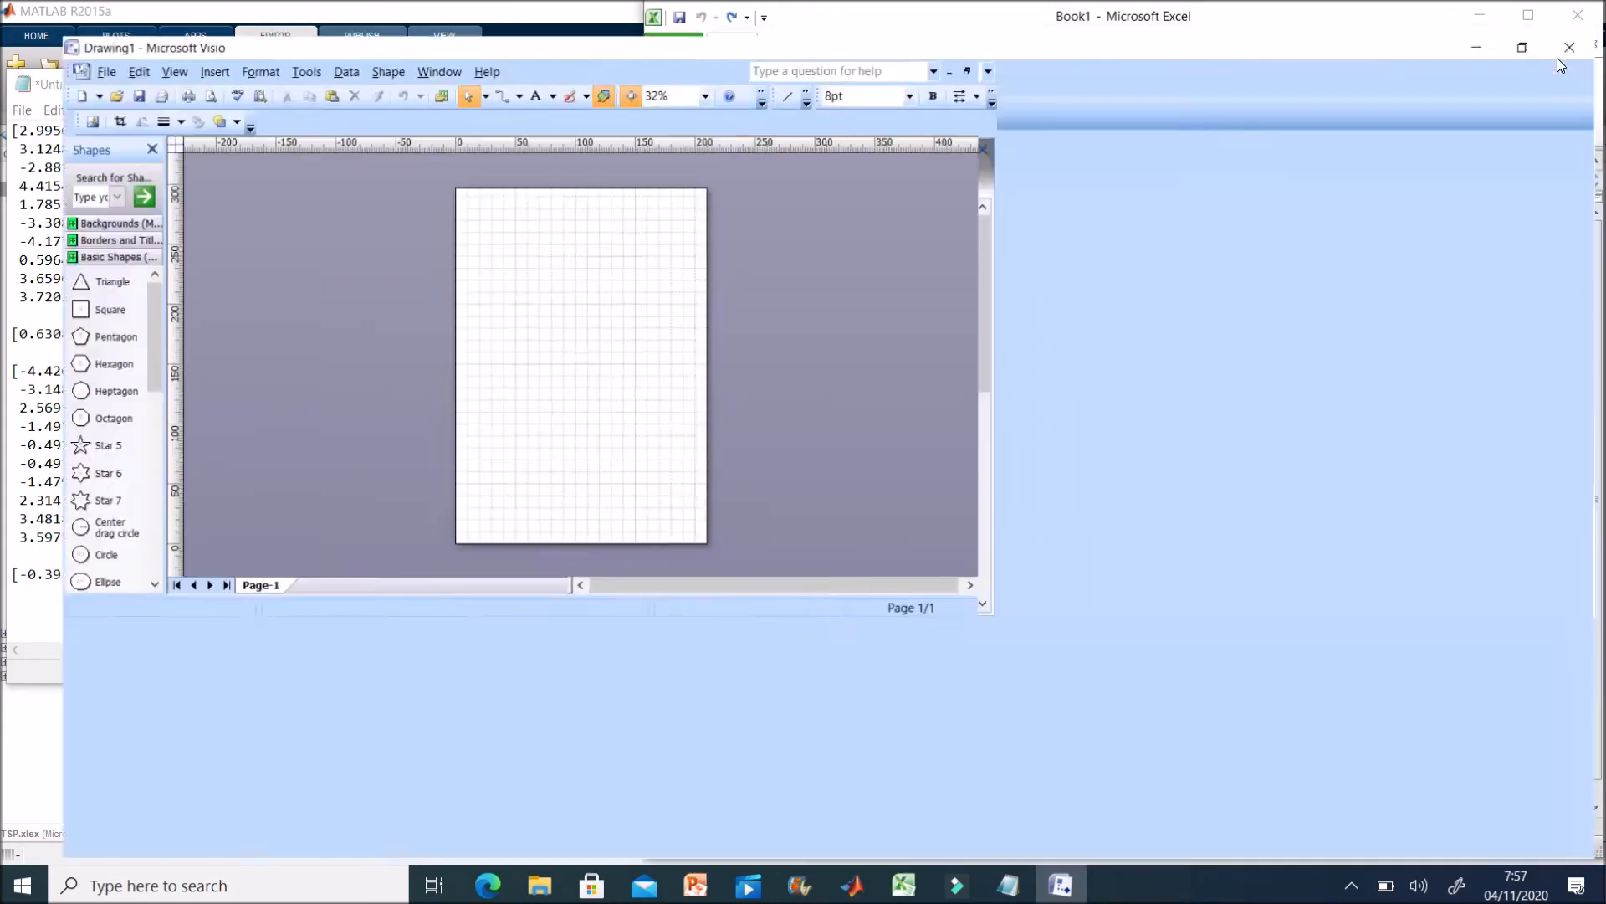
pyautogui.click(1538, 10)
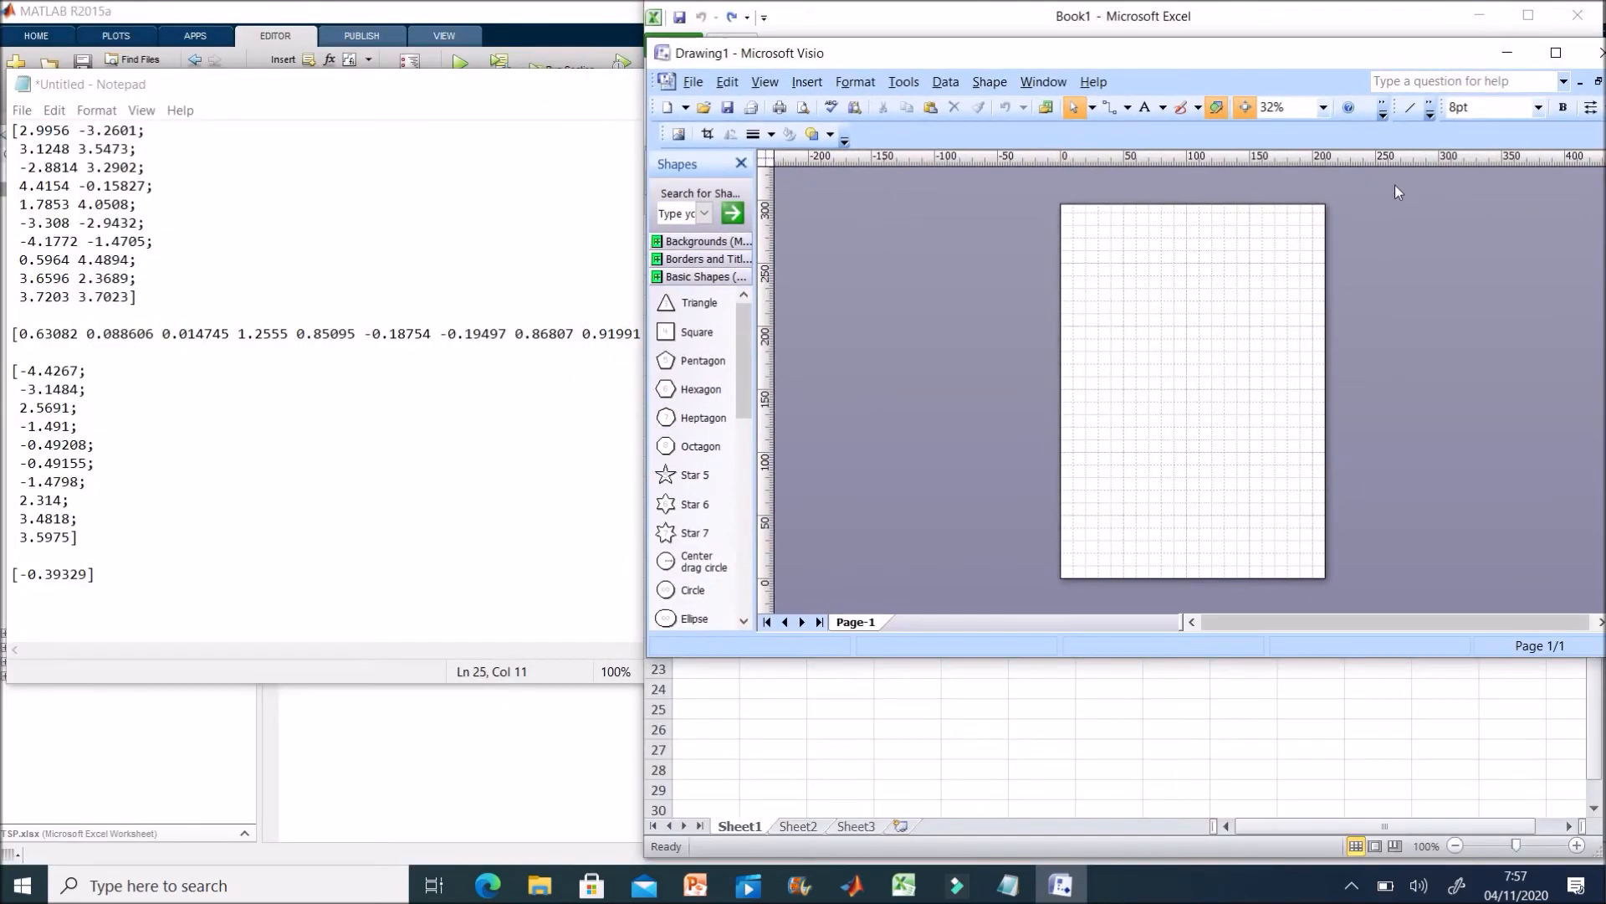
# Place a circle near the upper part of the page and resize it to about 13 mm in diameter
pyautogui.click(1324, 107)
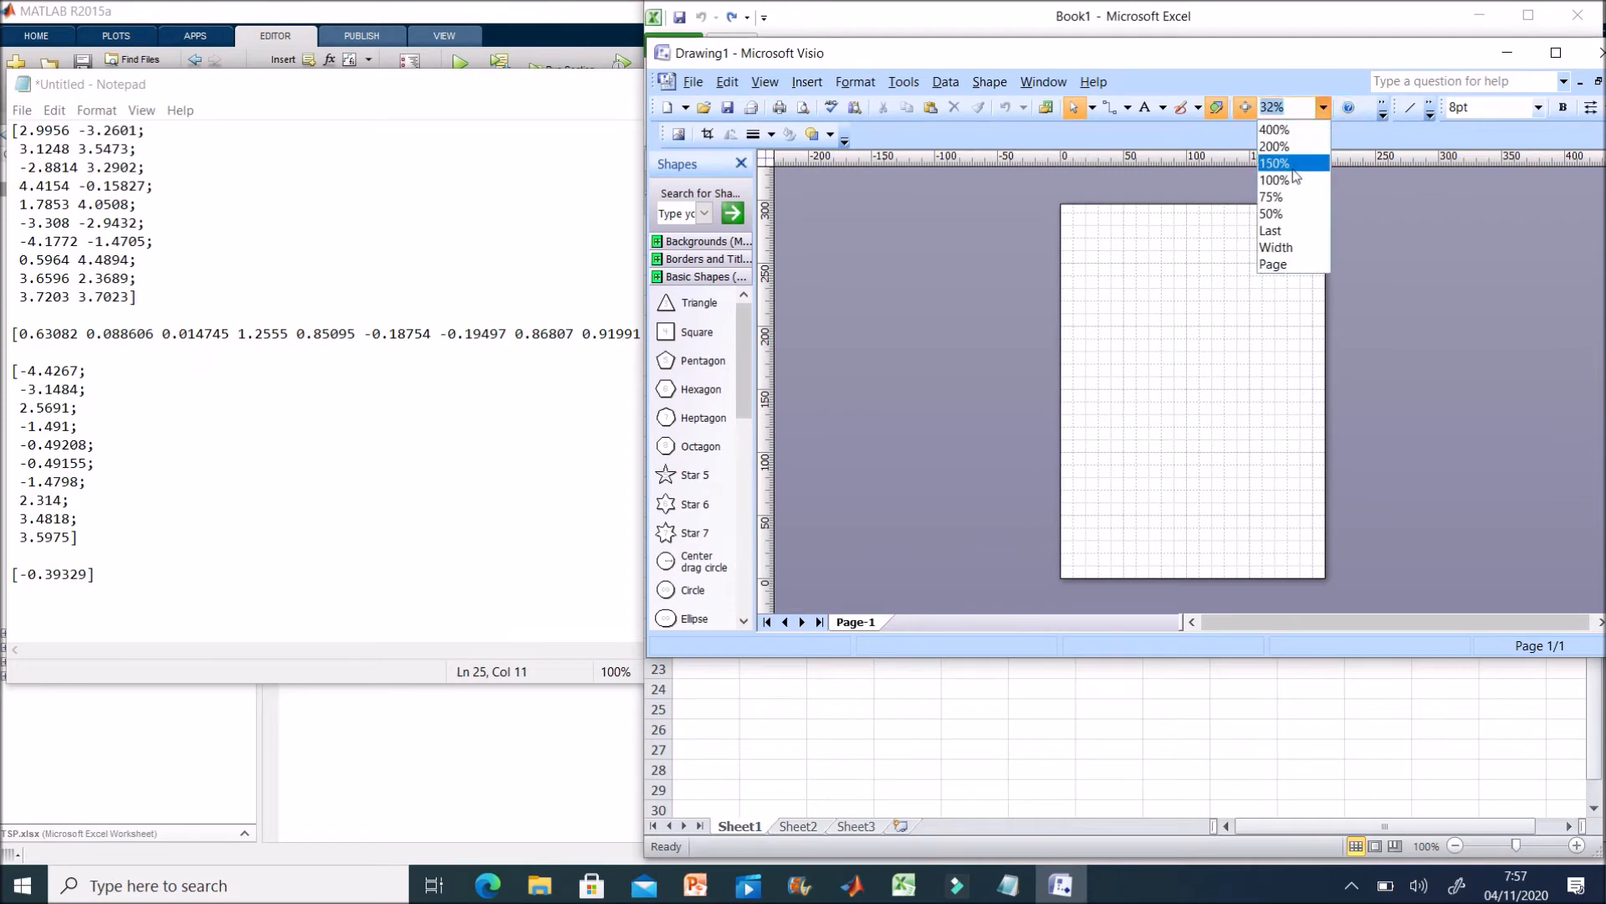
pyautogui.click(1278, 173)
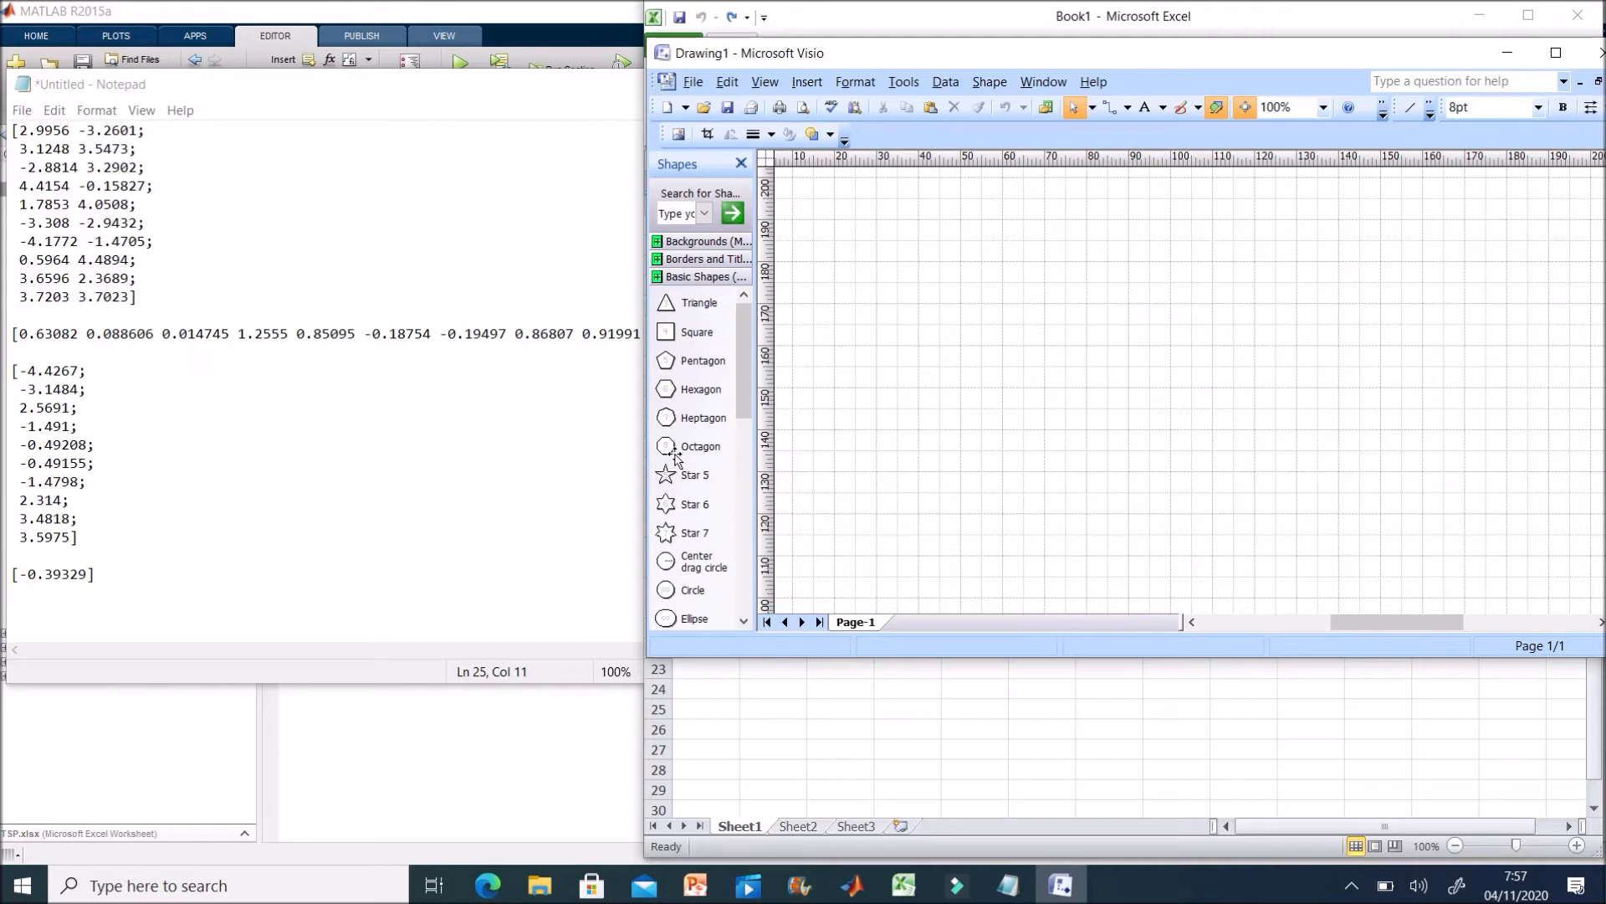
pyautogui.moveTo(743, 374); pyautogui.dragTo(898, 311)
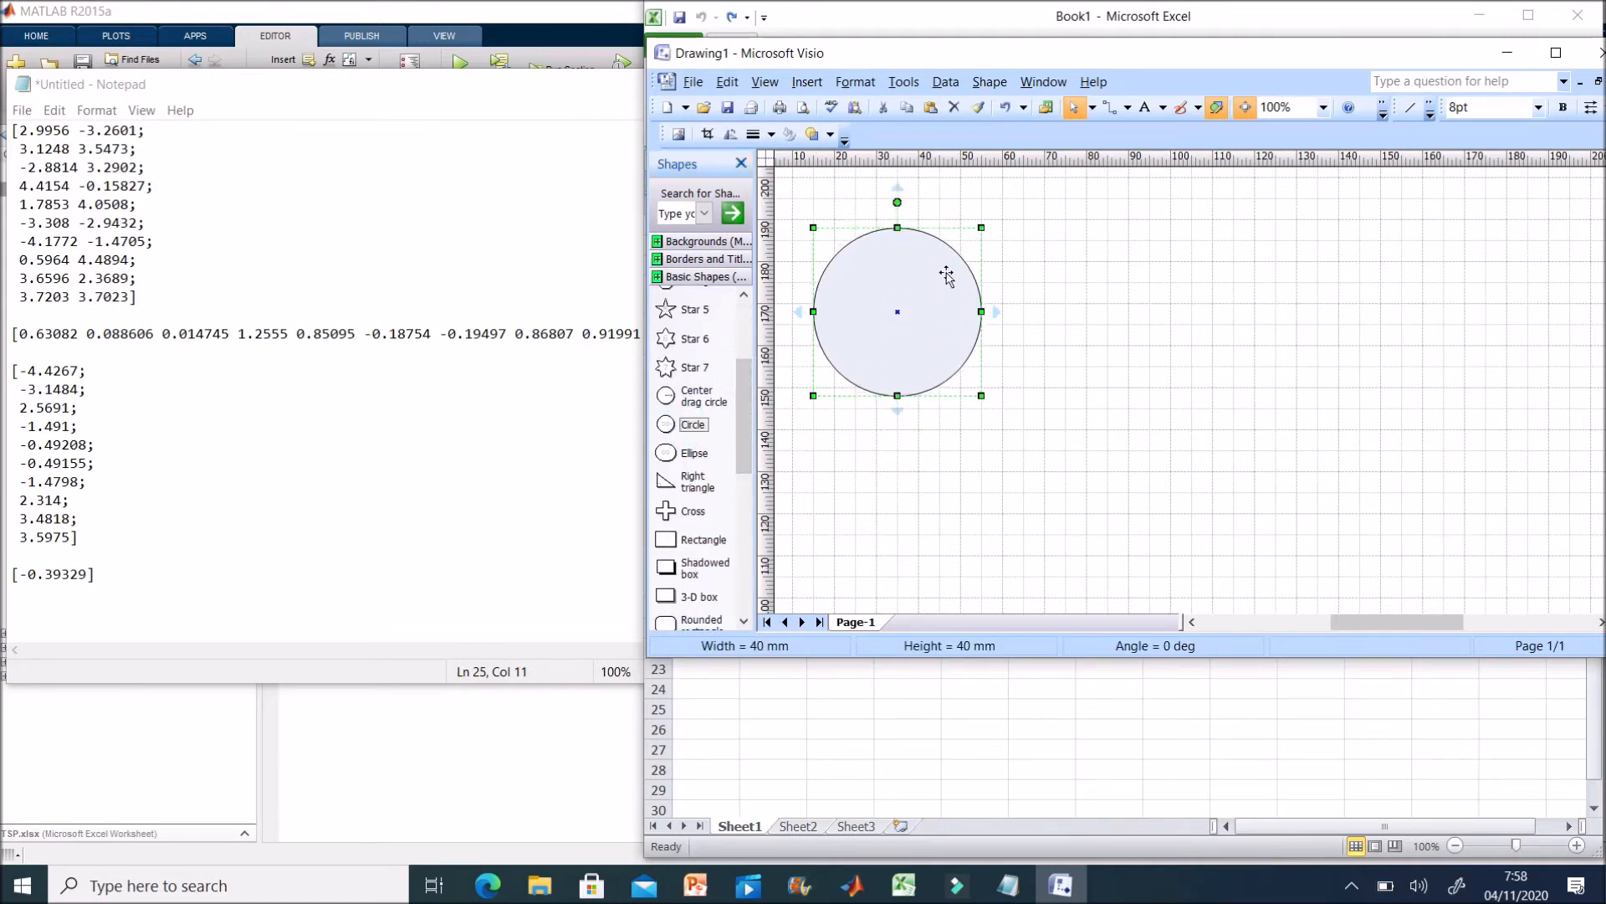
pyautogui.moveTo(981, 235); pyautogui.dragTo(893, 274)
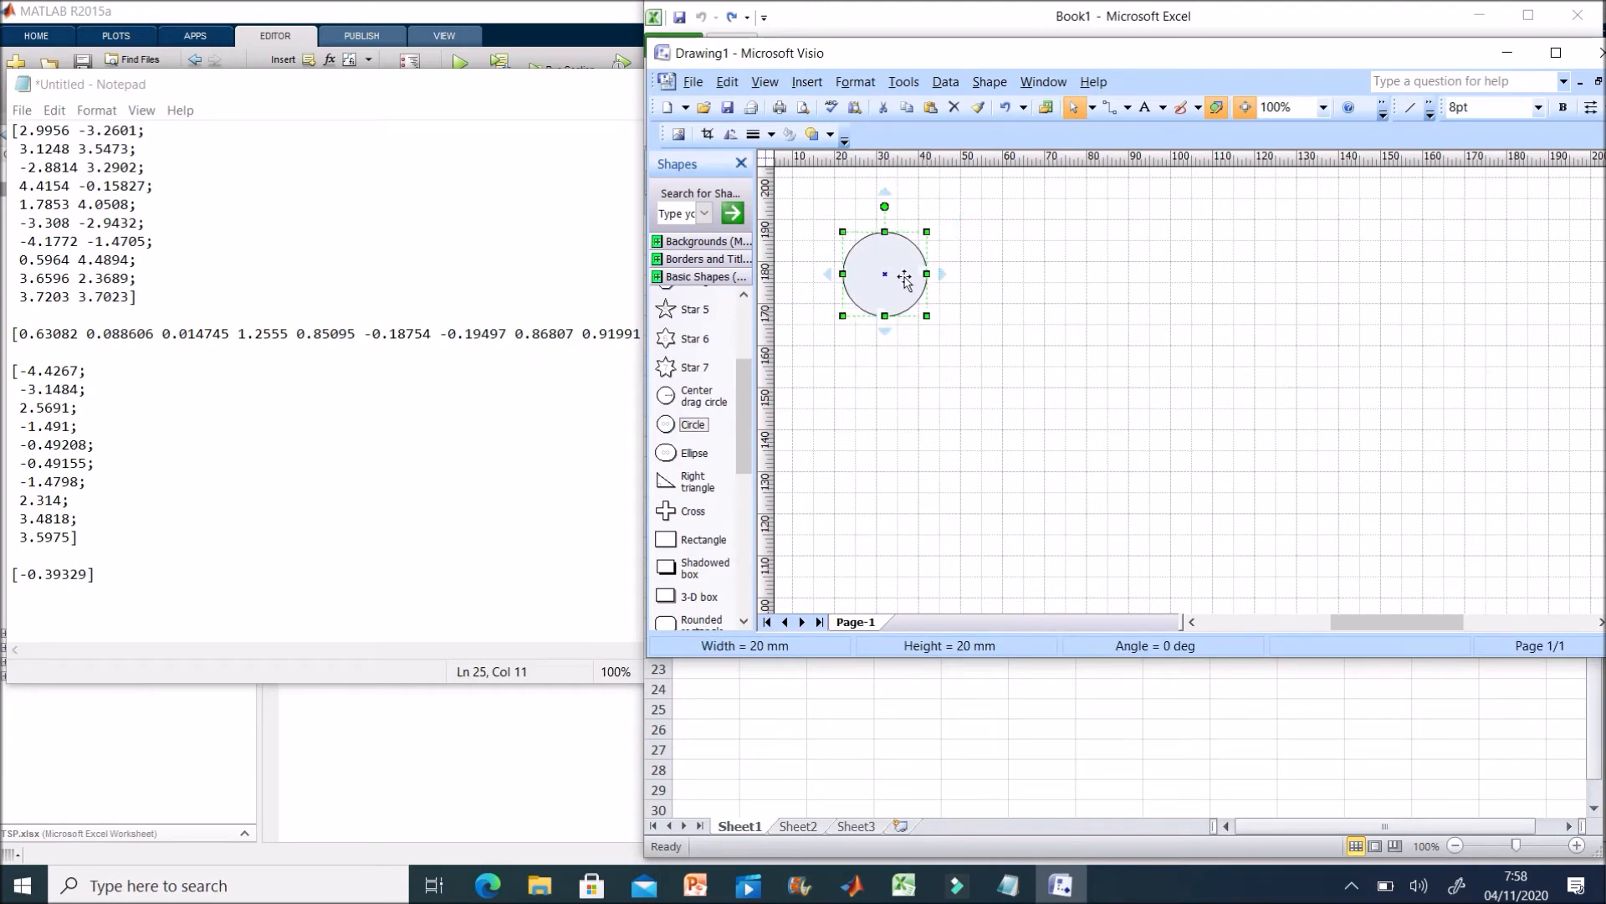
pyautogui.moveTo(927, 233); pyautogui.dragTo(898, 261)
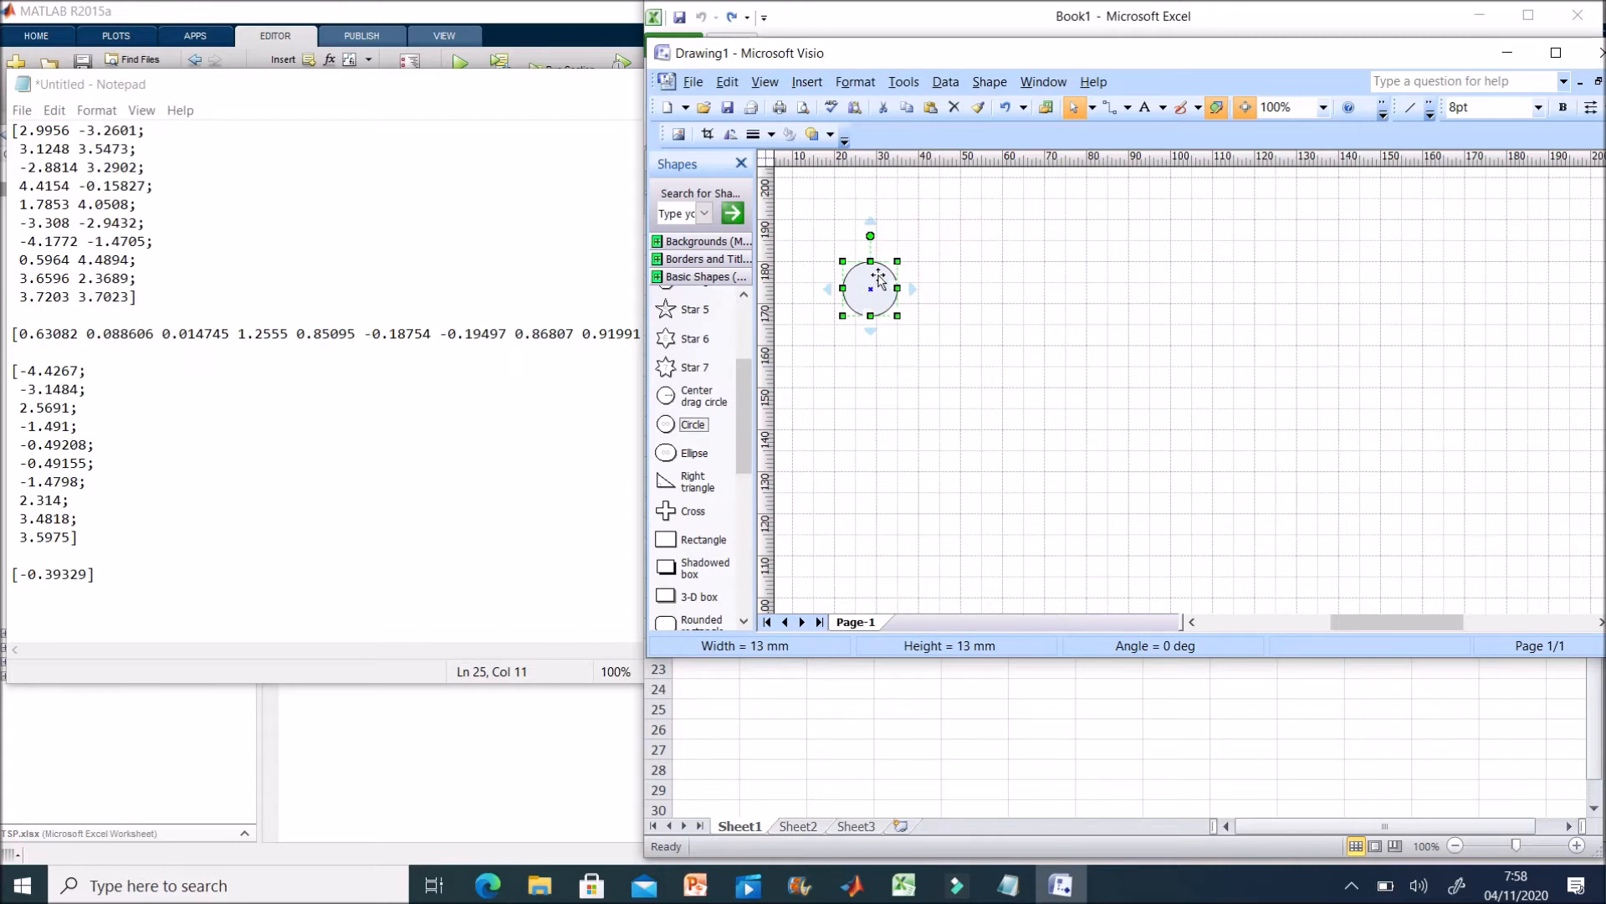
# Duplicate the circle to form two columns of two, and label the upper circle of the first column 1
pyautogui.moveTo(878, 279); pyautogui.dragTo(966, 249)
pyautogui.click(1054, 276)
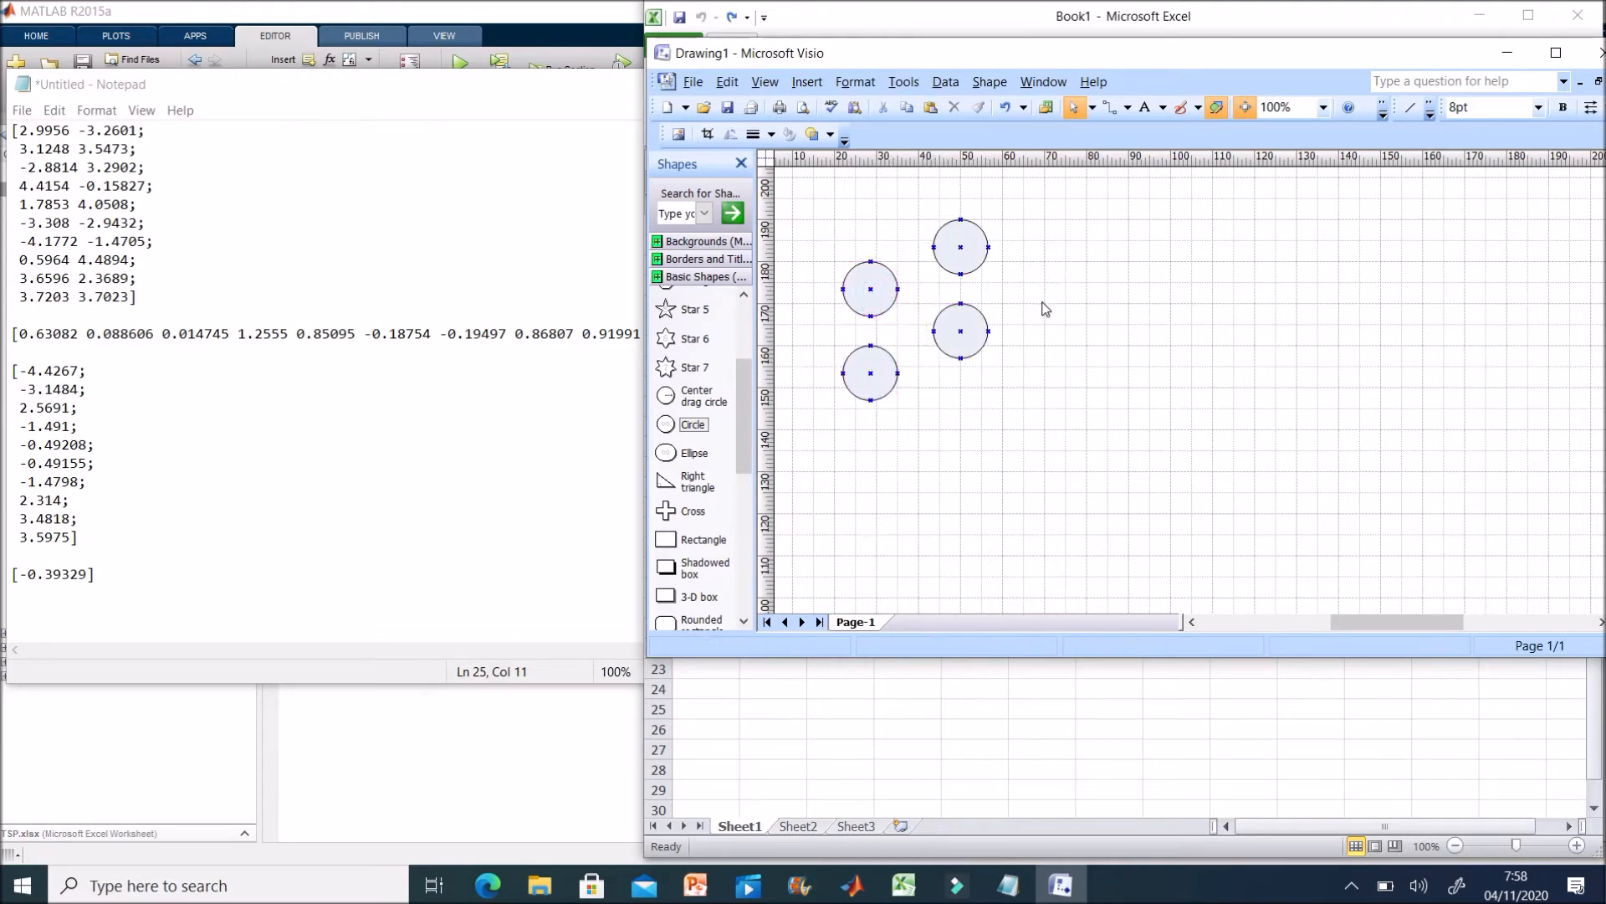
pyautogui.doubleClick(877, 290)
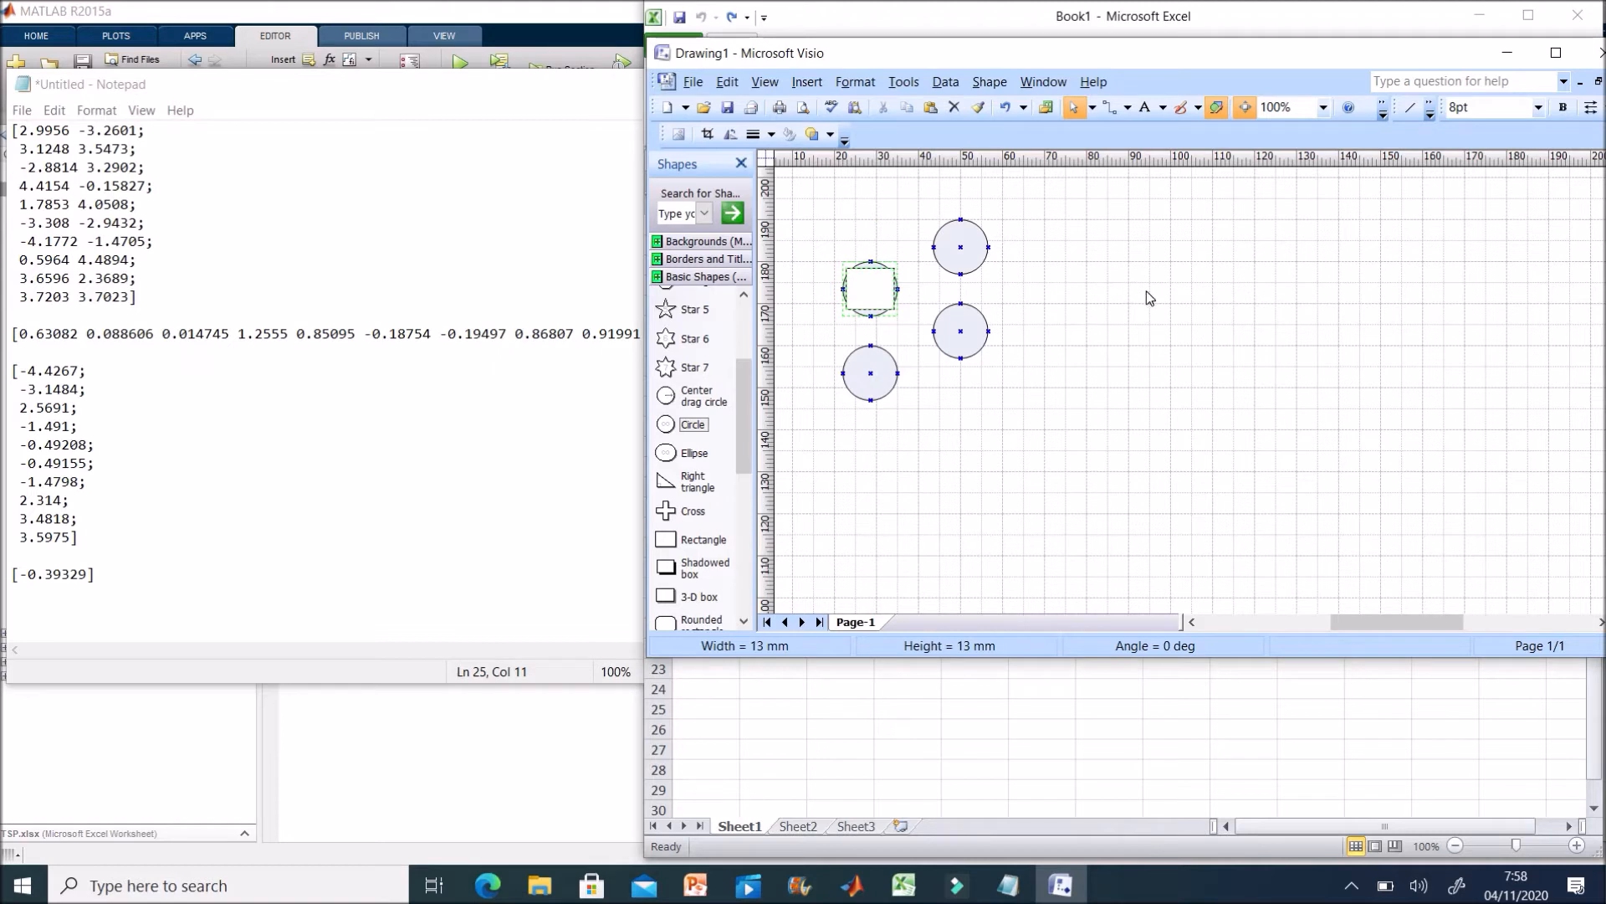
pyautogui.click(1118, 312)
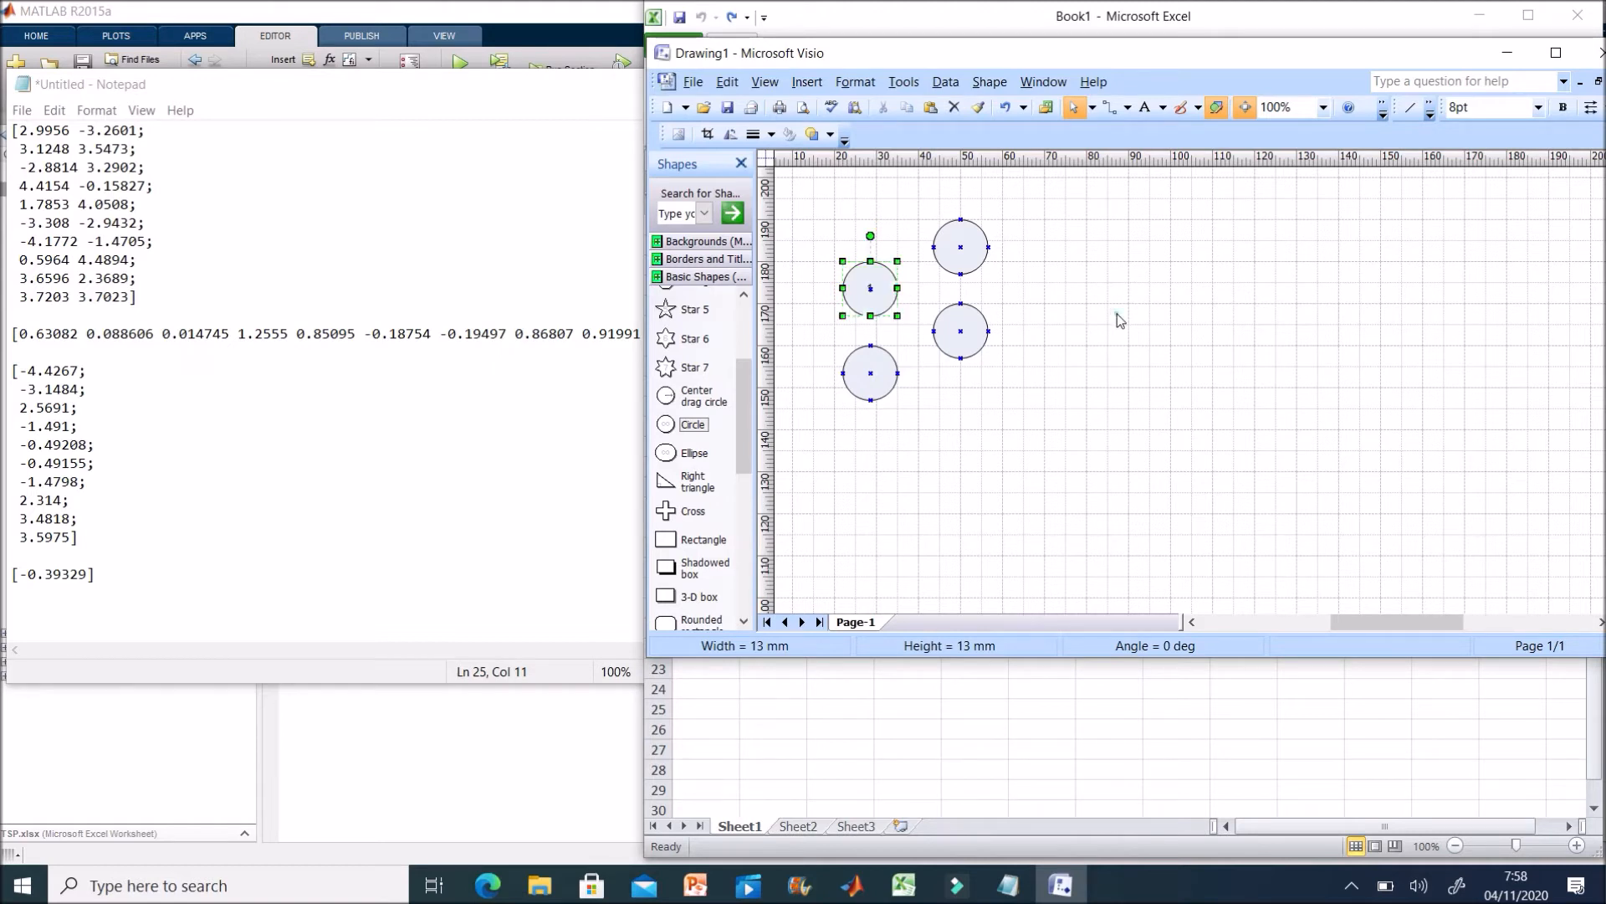
# Label the two circles in the second column 11 and 12
pyautogui.click(964, 249)
pyautogui.doubleClick(964, 250)
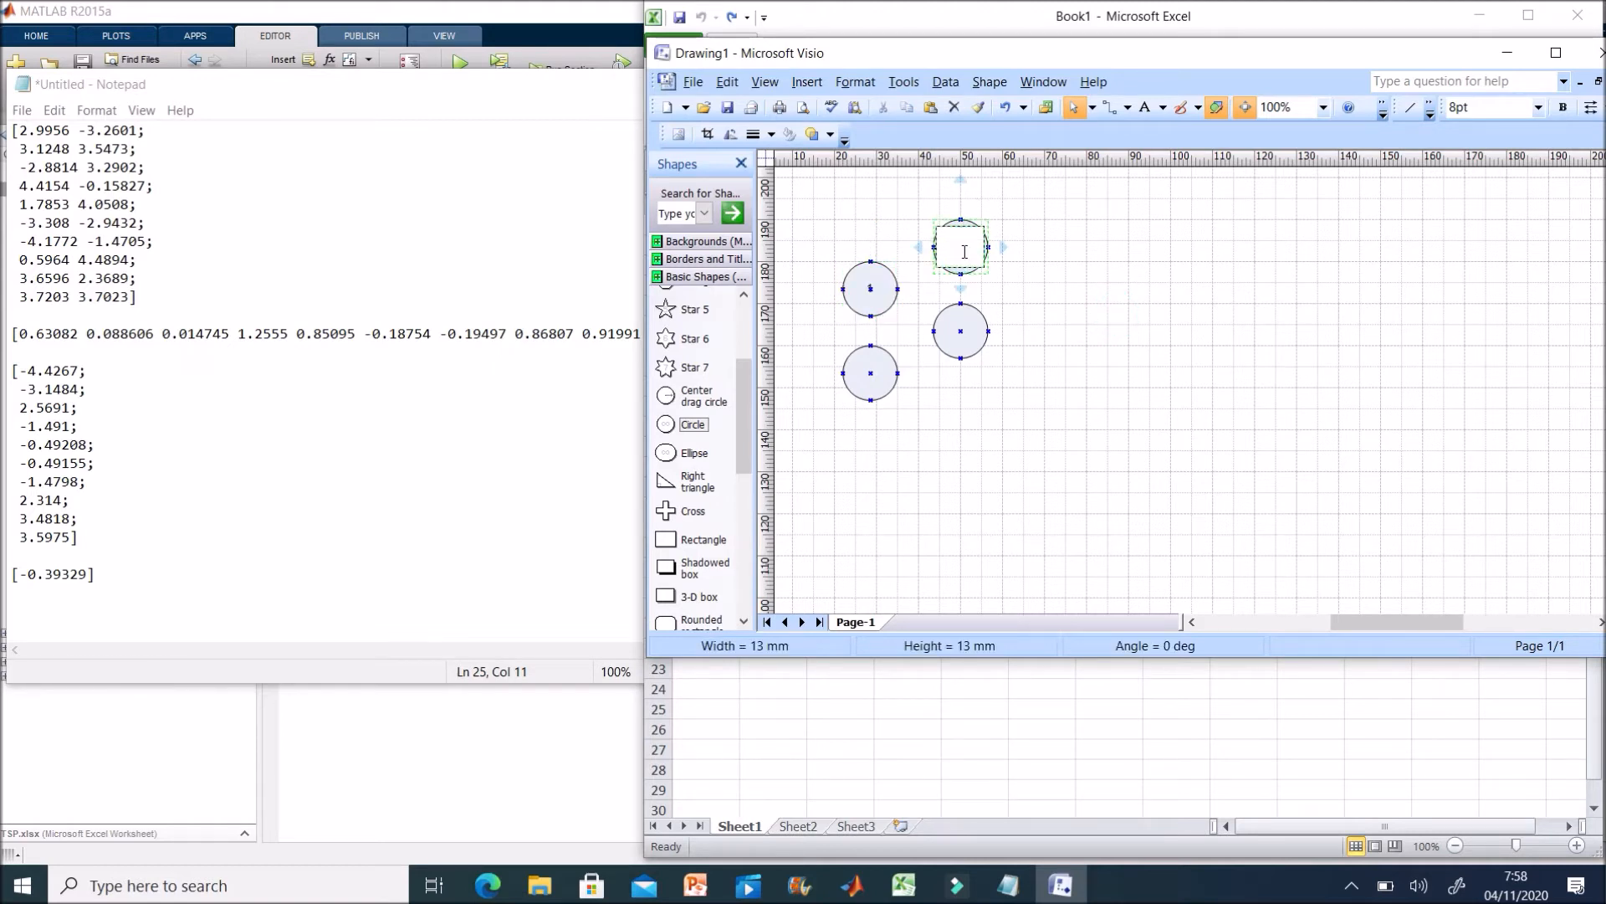
pyautogui.write('11')
pyautogui.click(960, 331)
pyautogui.doubleClick(960, 331)
pyautogui.write('12')
pyautogui.click(1115, 342)
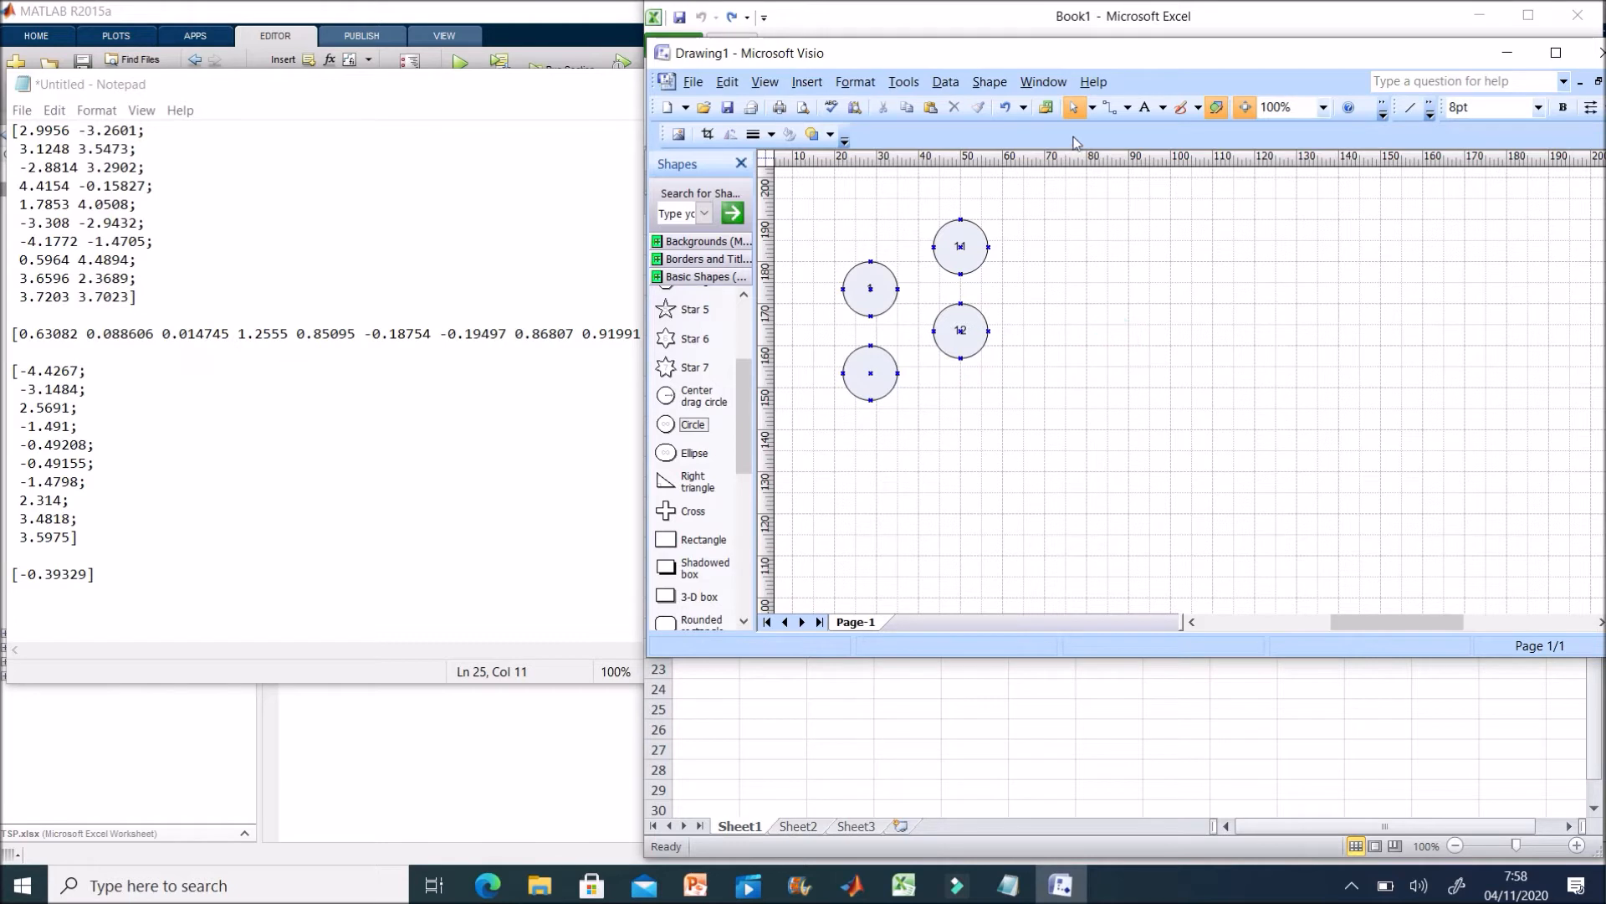
# Connect both first-column circles to circles 11 and 12 with straight lines
pyautogui.click(1409, 111)
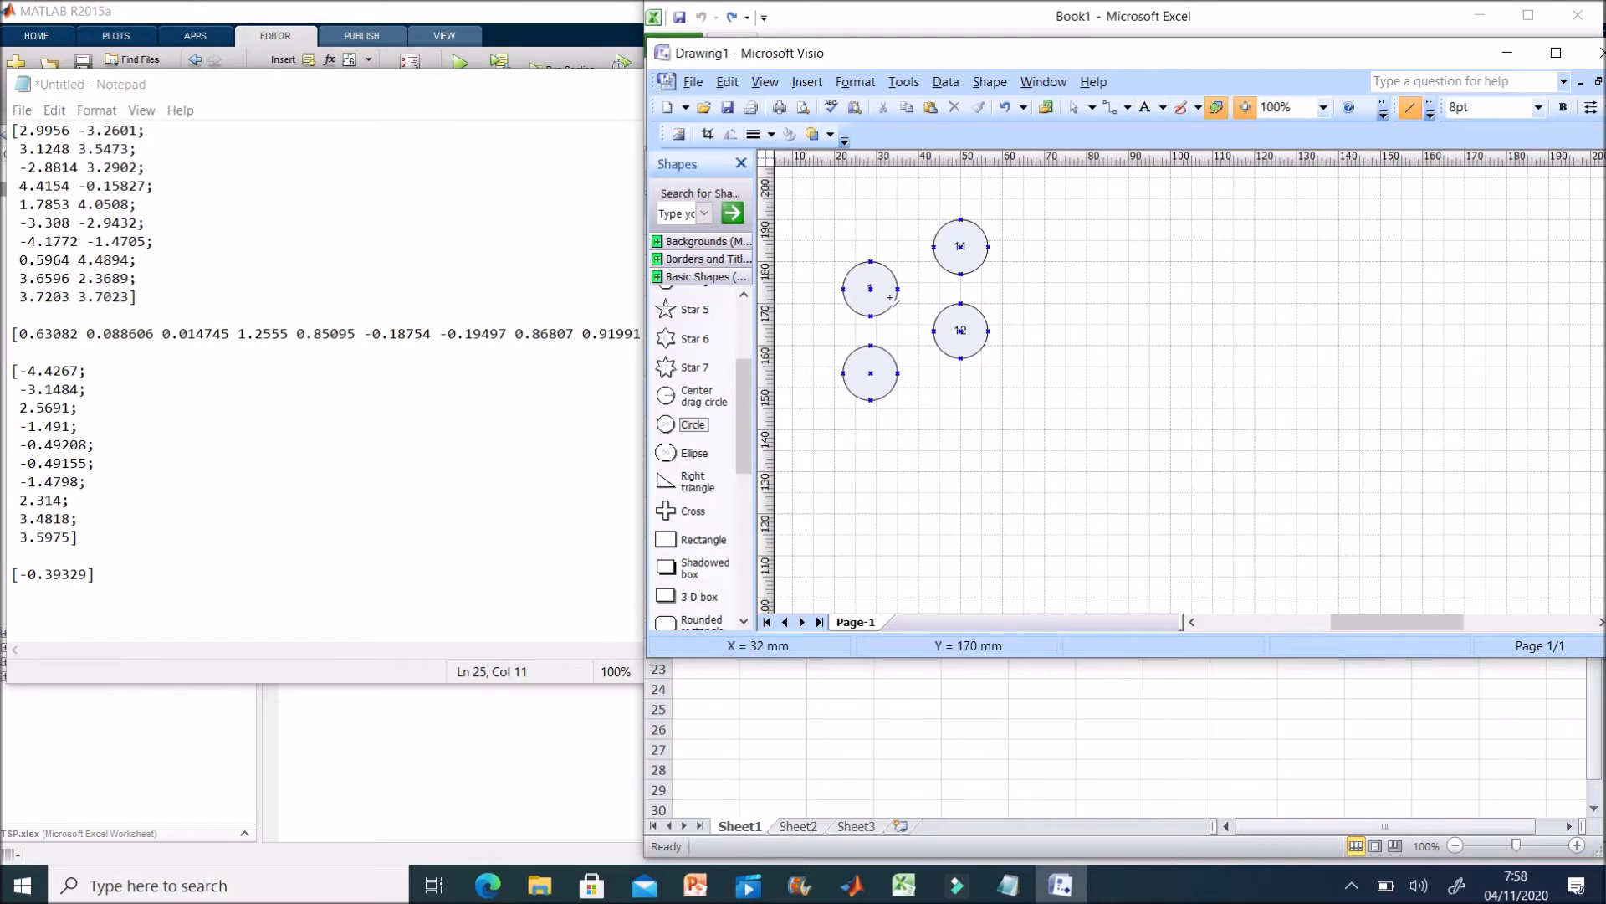
pyautogui.moveTo(898, 288)
pyautogui.mouseDown()
pyautogui.moveTo(942, 249)
pyautogui.moveTo(921, 364)
pyautogui.moveTo(933, 247)
pyautogui.mouseUp()
pyautogui.moveTo(934, 350); pyautogui.dragTo(933, 331)
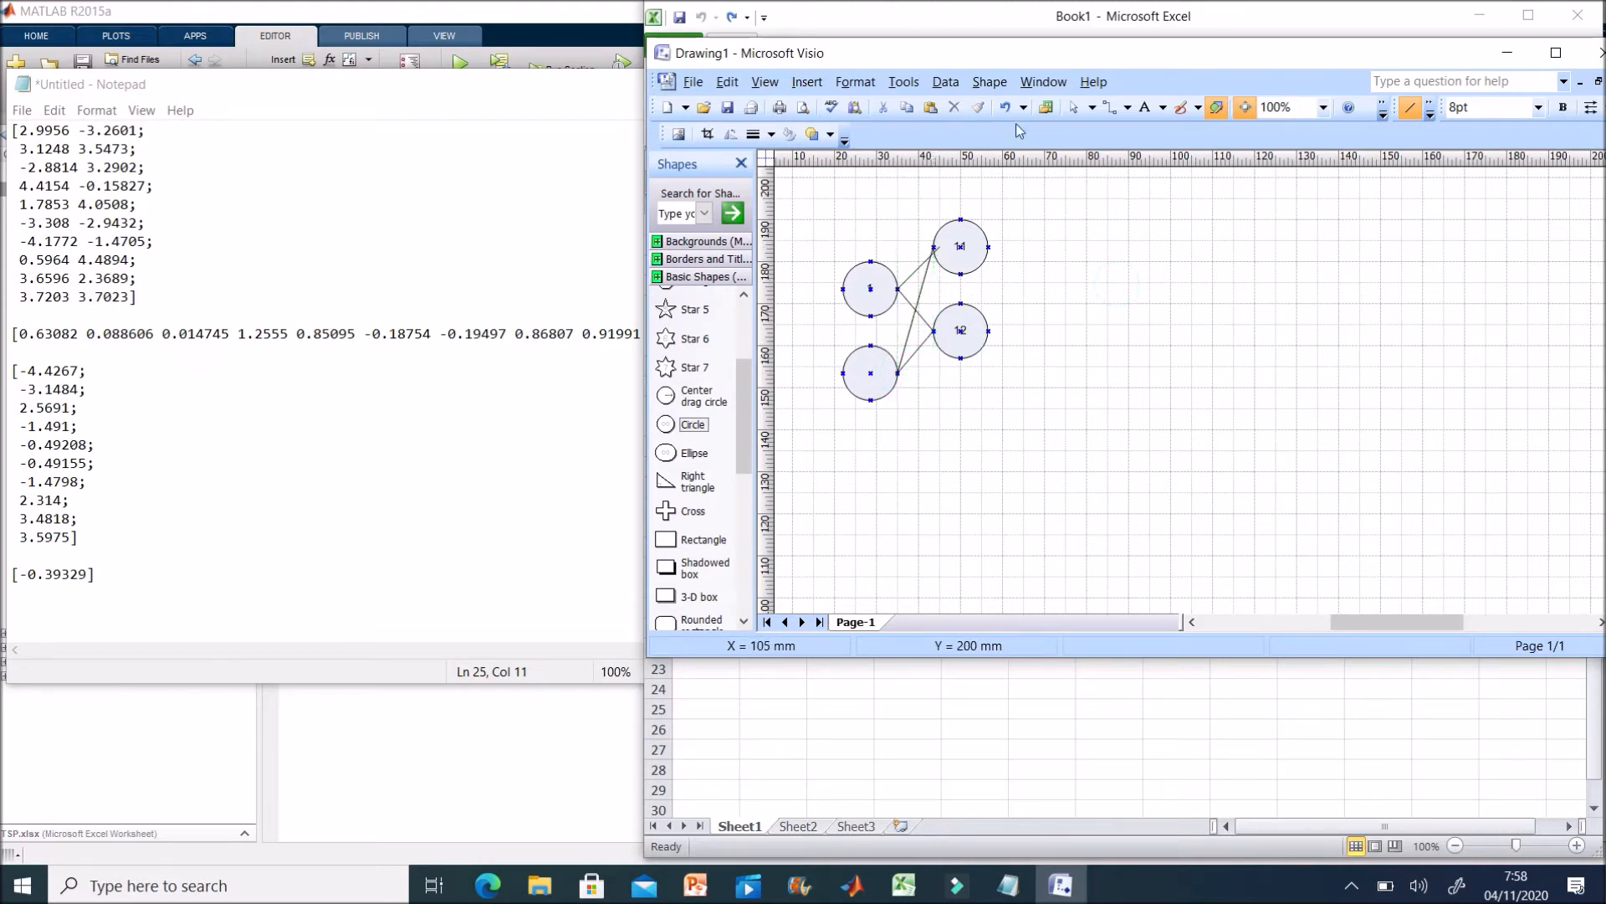
pyautogui.click(1073, 108)
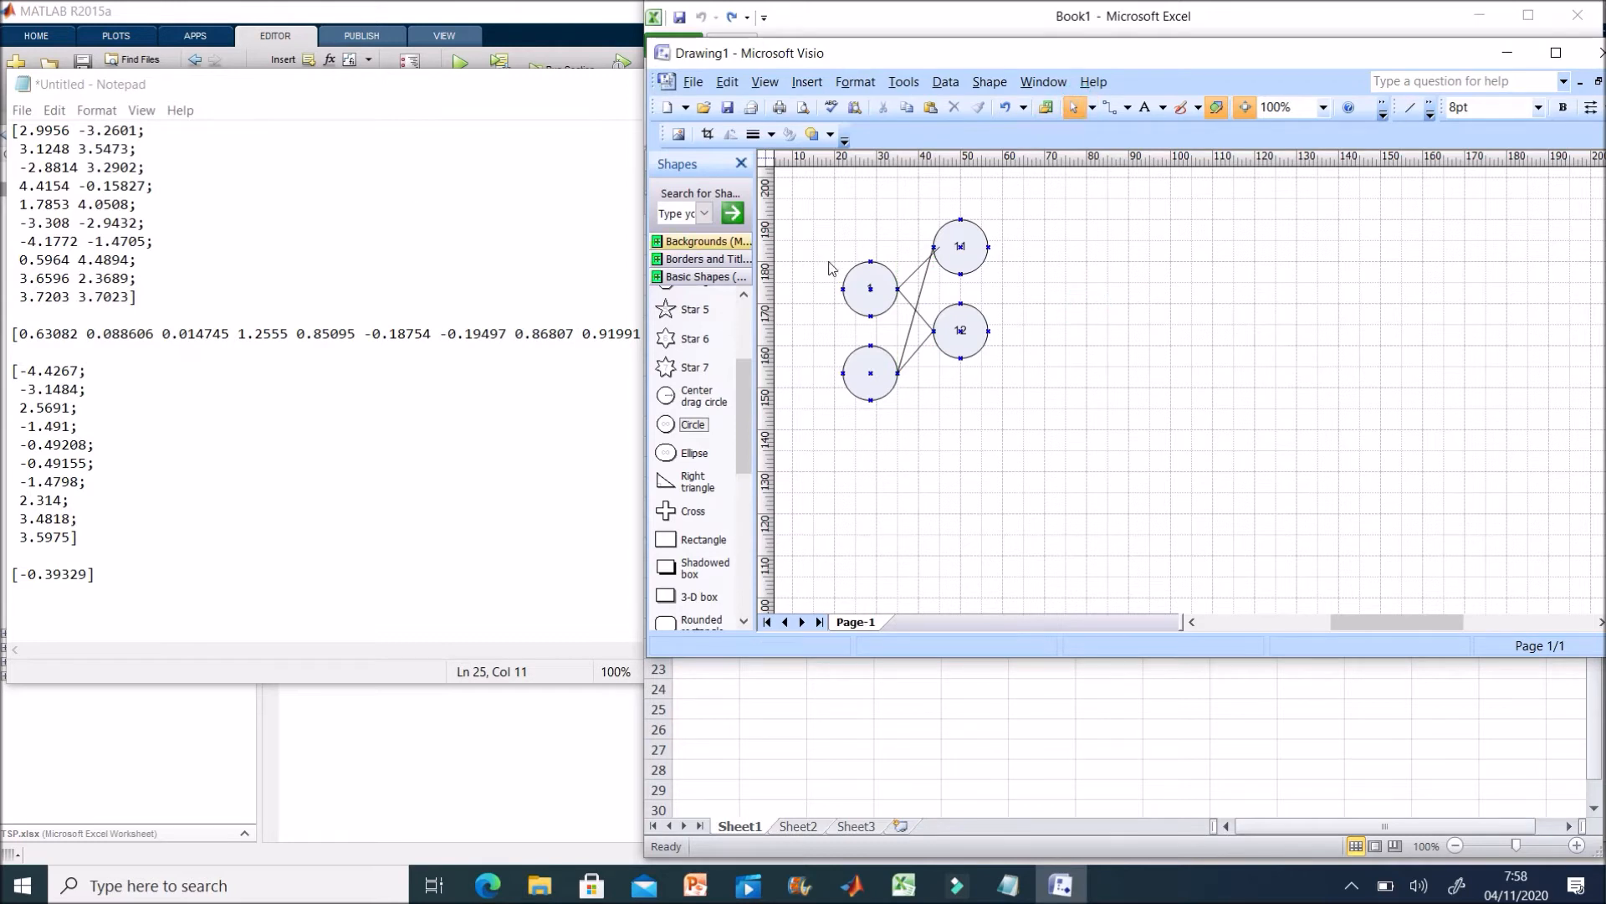
pyautogui.click(919, 266)
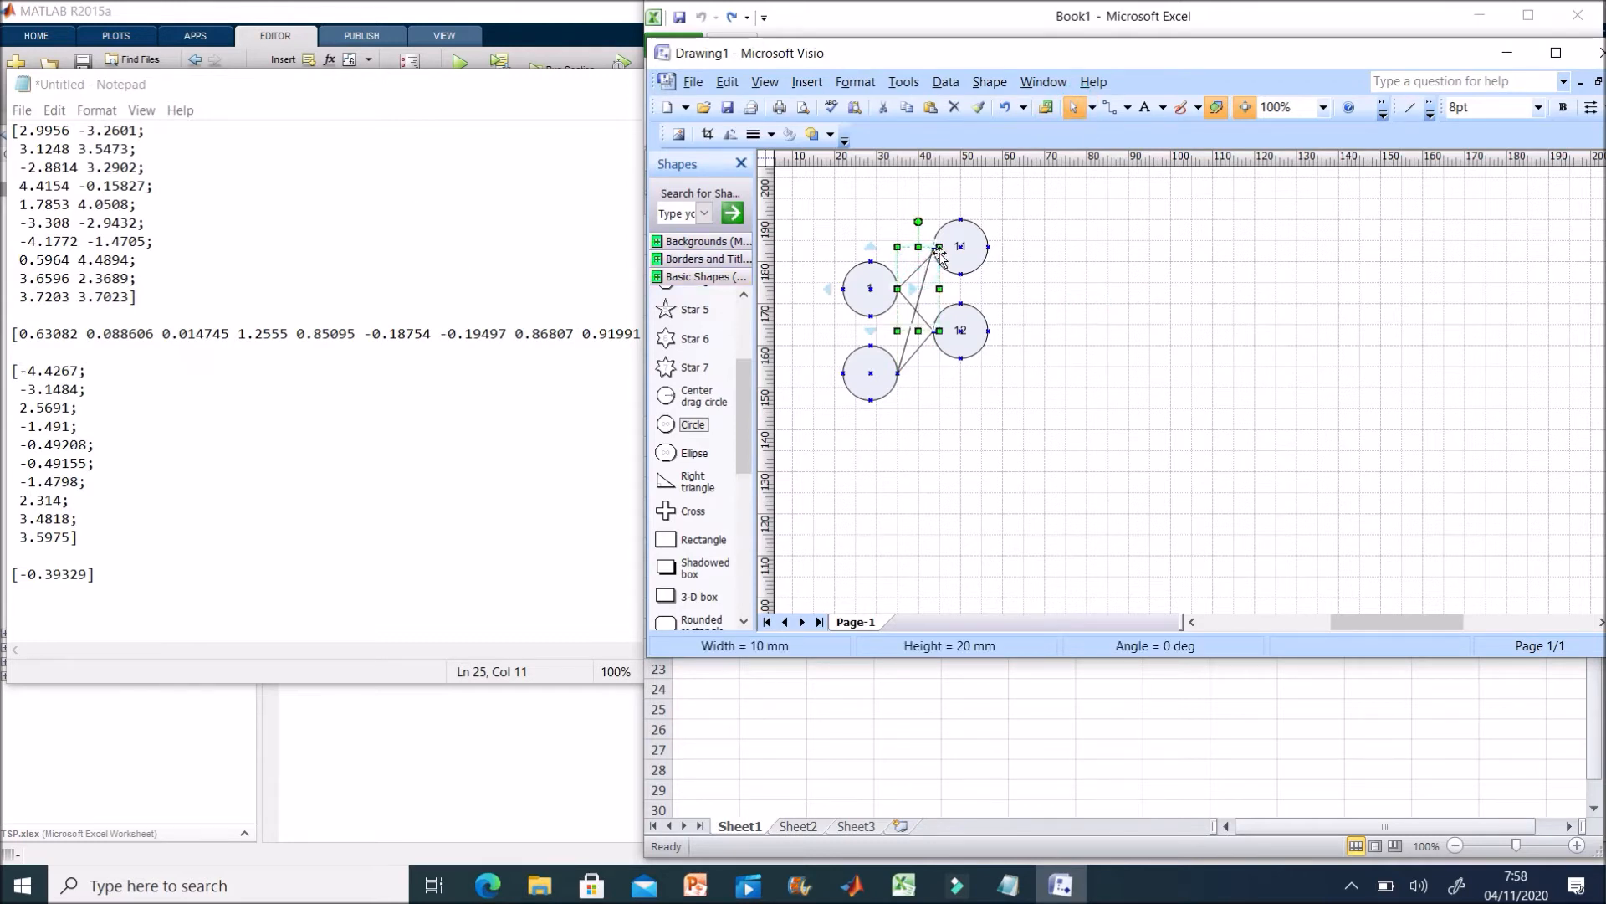
pyautogui.click(1042, 284)
pyautogui.click(1144, 184)
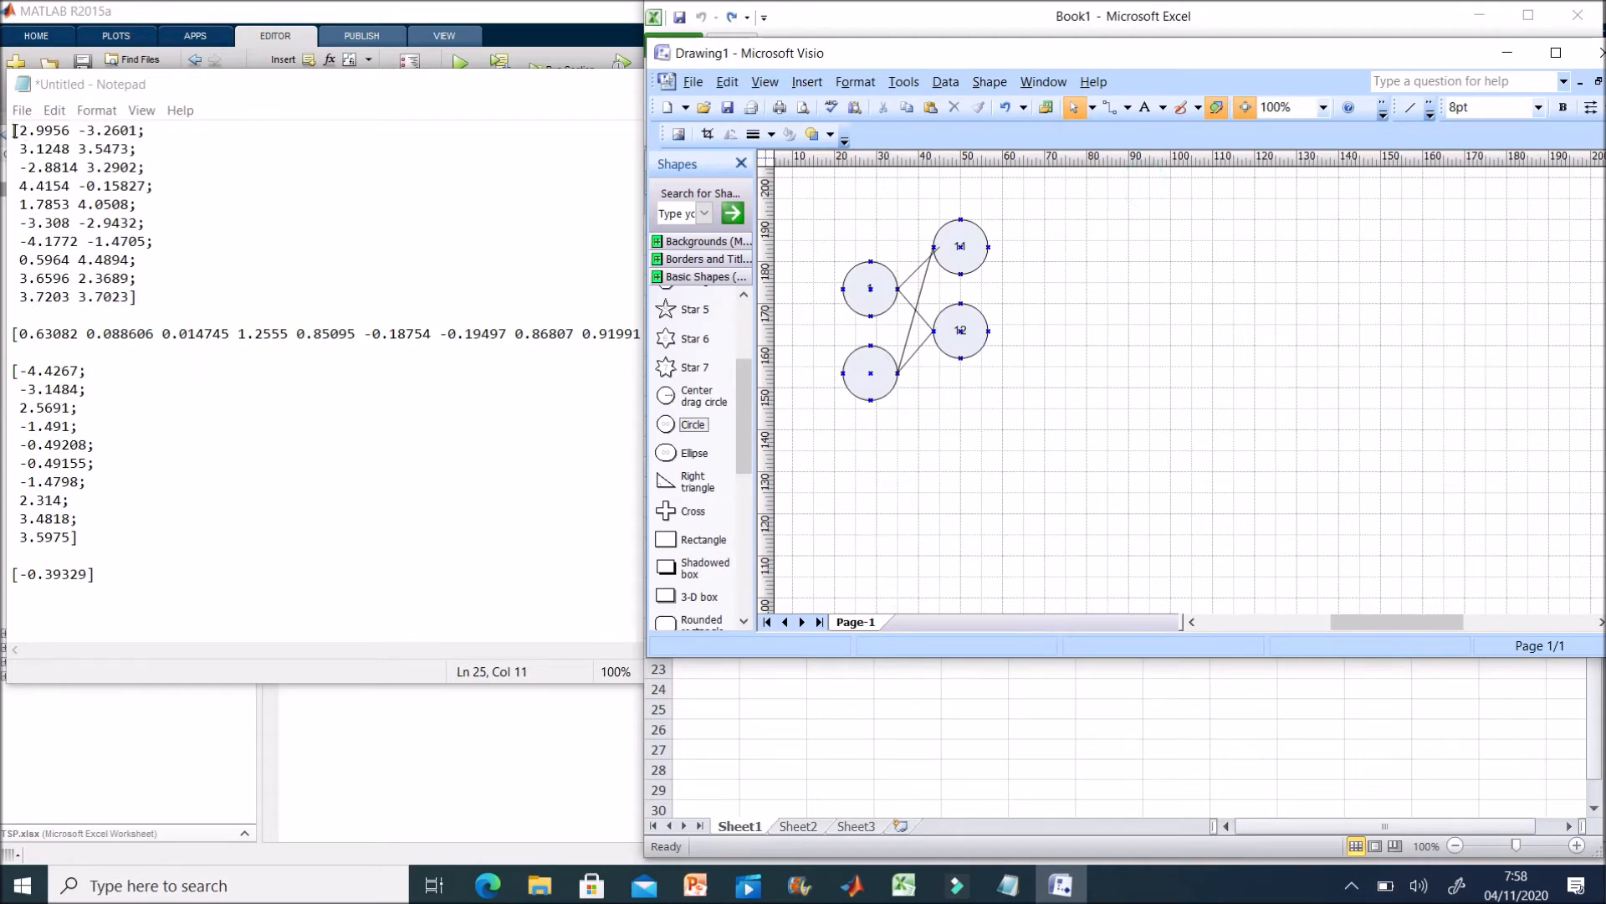
# Compare the first weight matrix in Notepad with the connections between the circles in the Visio diagram
pyautogui.moveTo(13, 131); pyautogui.dragTo(193, 303)
pyautogui.click(233, 226)
pyautogui.click(35, 130)
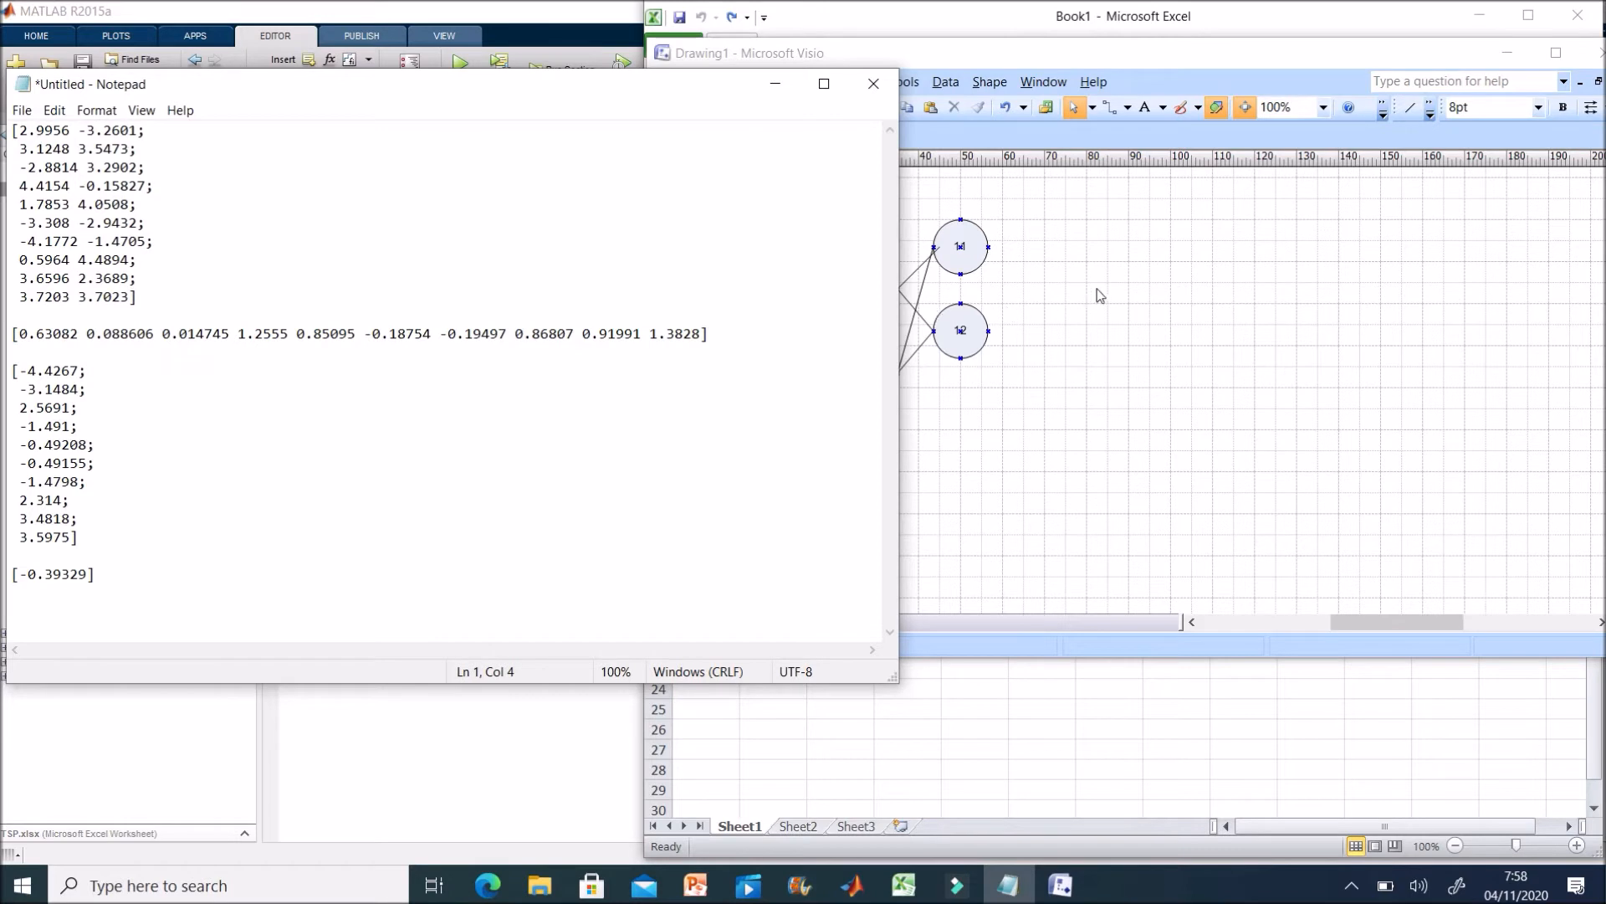
pyautogui.click(995, 297)
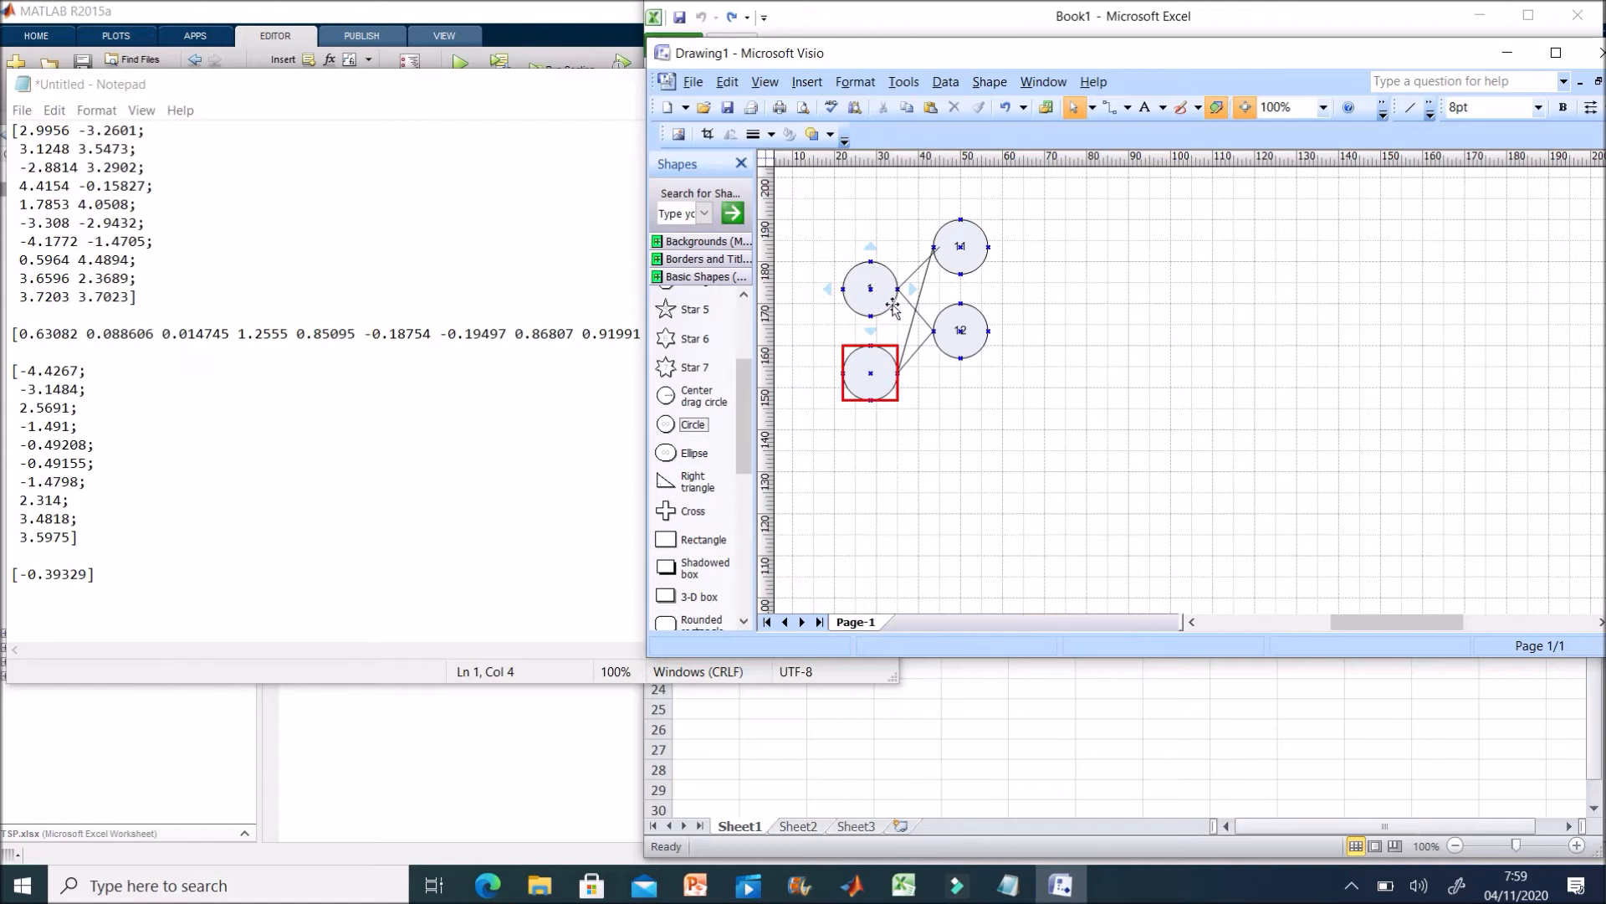
pyautogui.moveTo(904, 283); pyautogui.dragTo(898, 289)
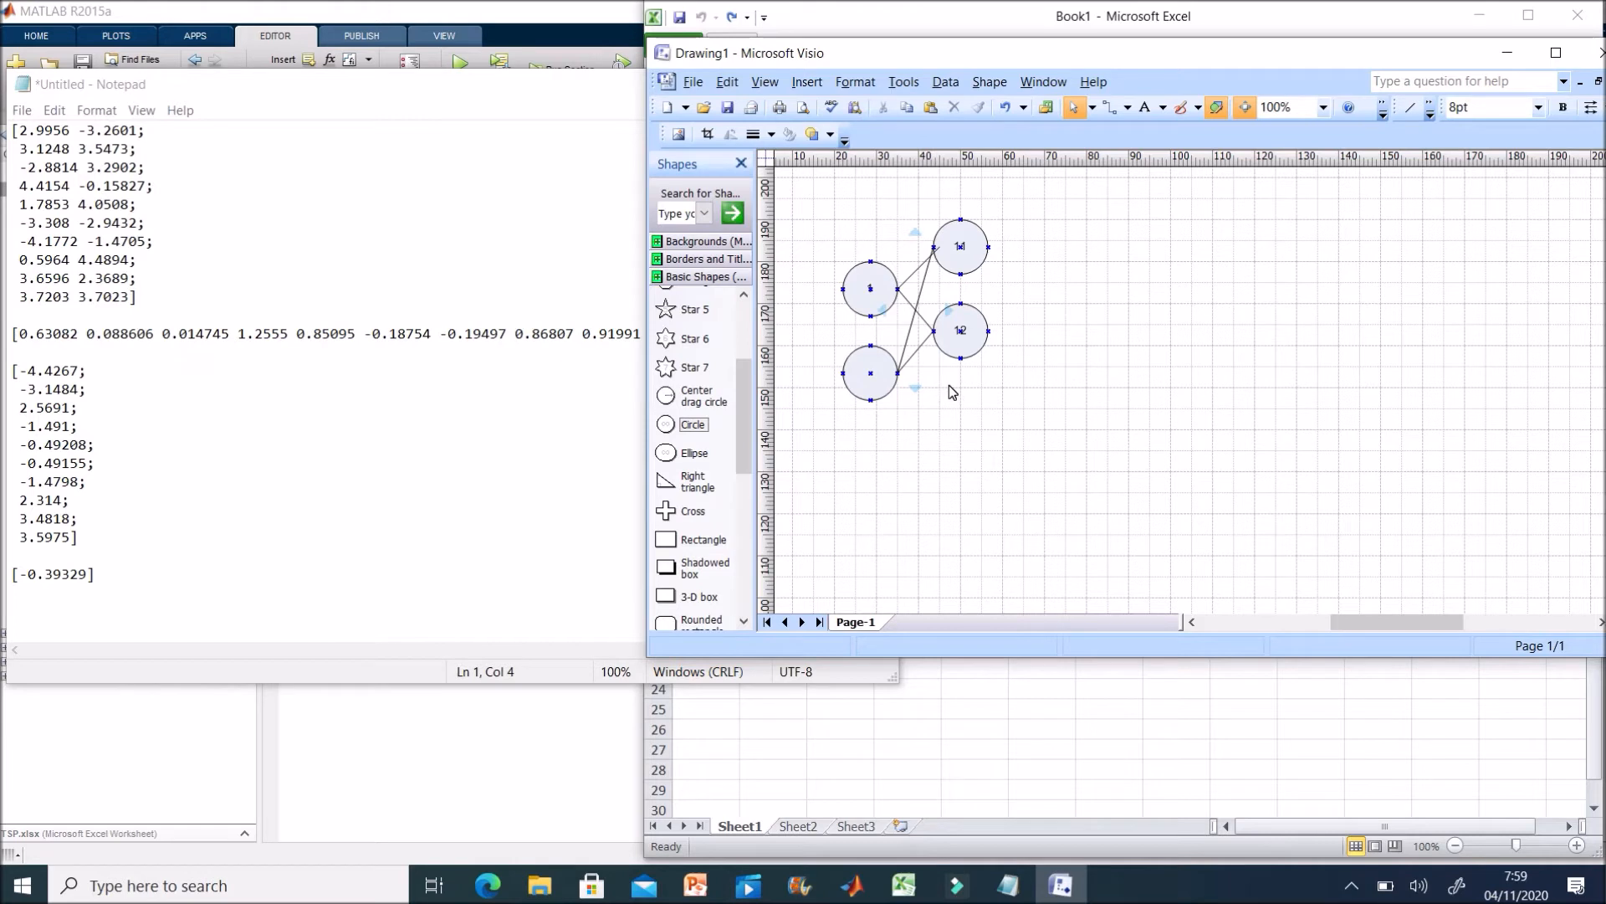
pyautogui.click(1130, 338)
pyautogui.click(1351, 885)
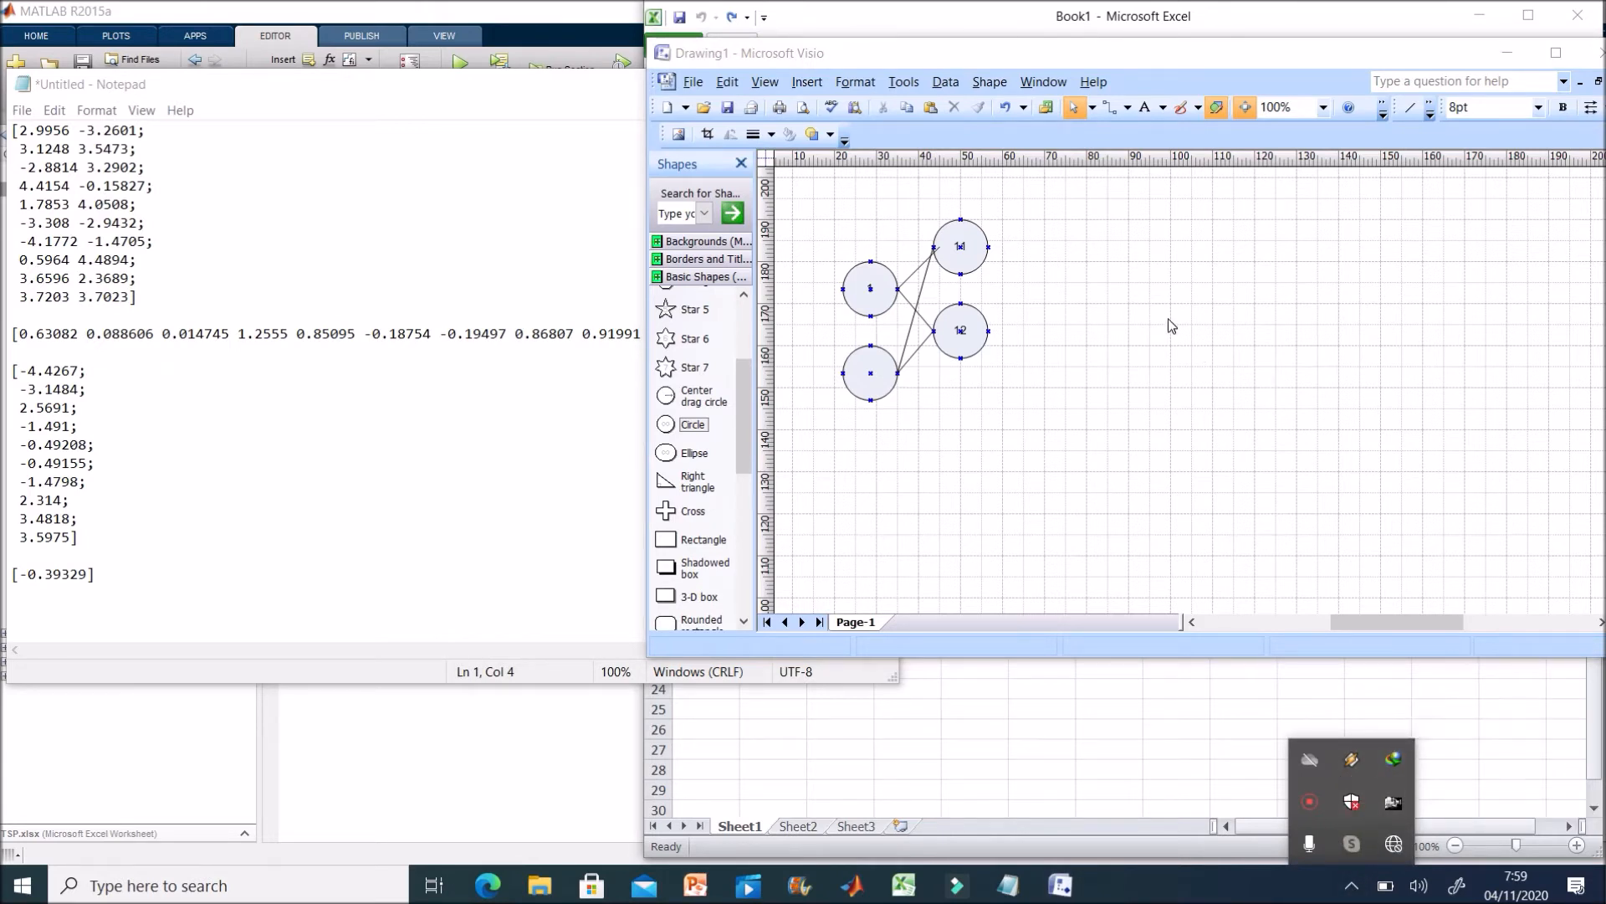
pyautogui.click(1075, 375)
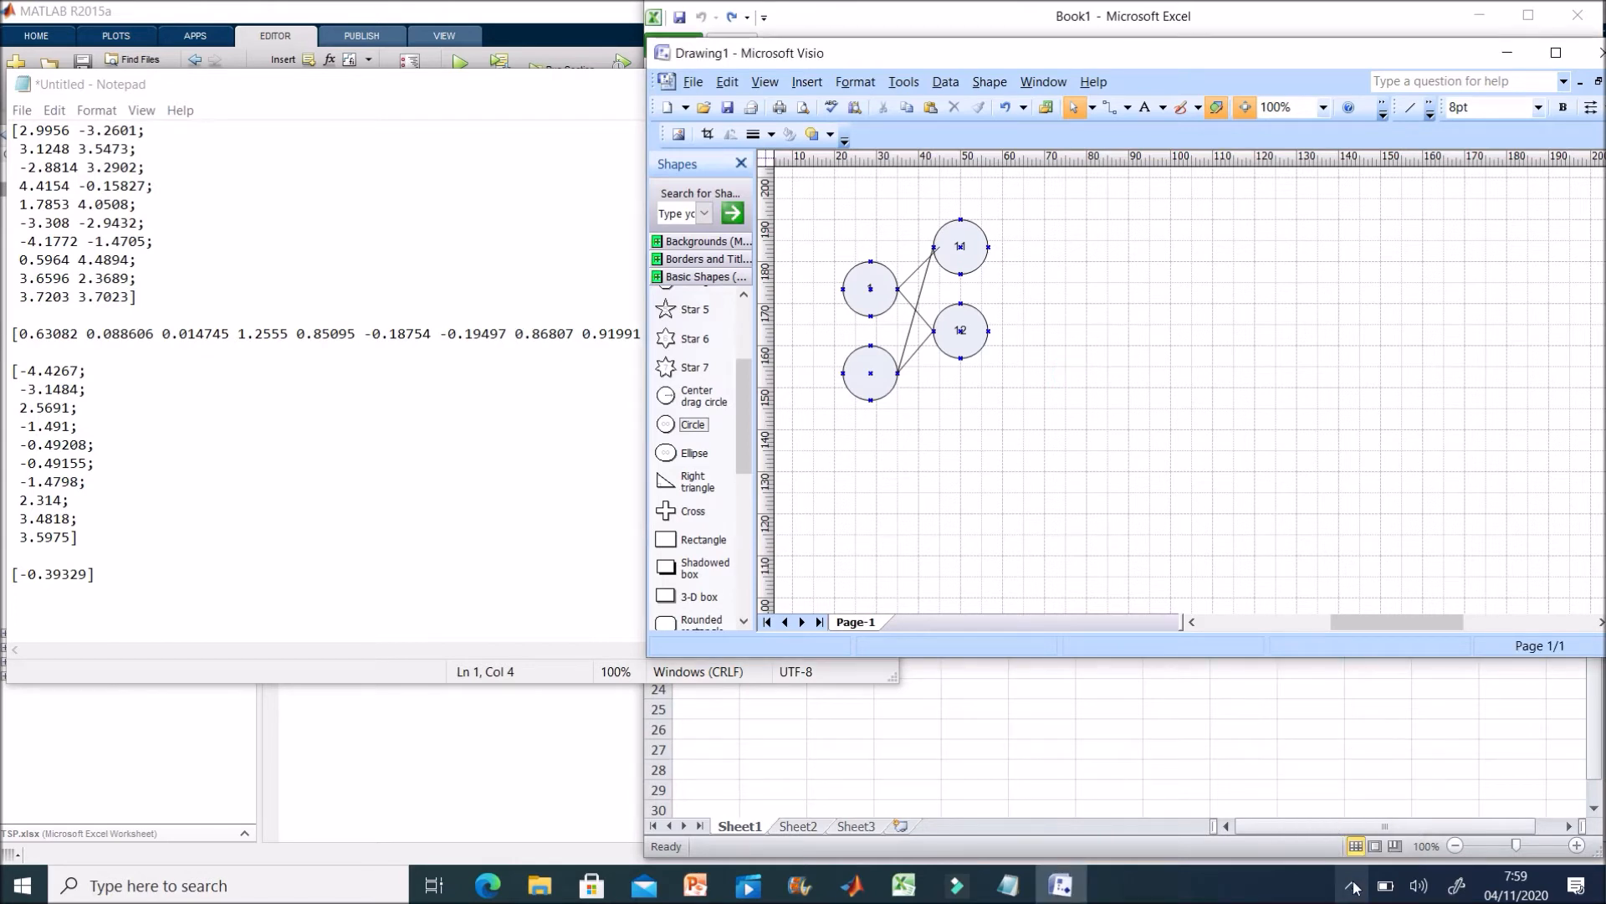
pyautogui.click(1352, 886)
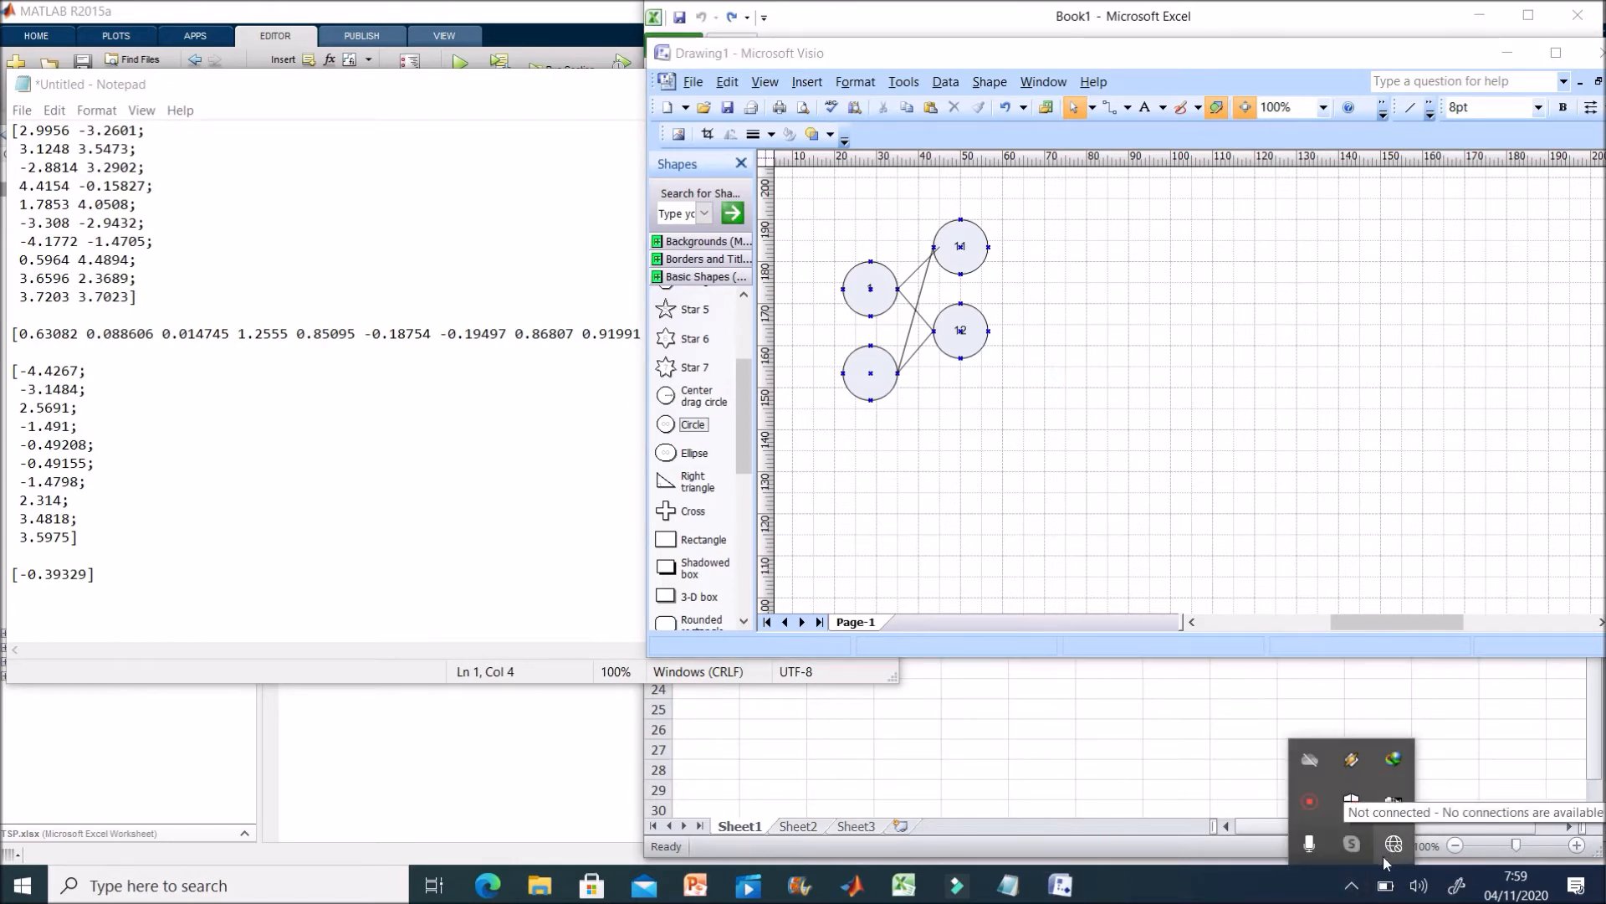
pyautogui.click(1311, 802)
pyautogui.click(1273, 836)
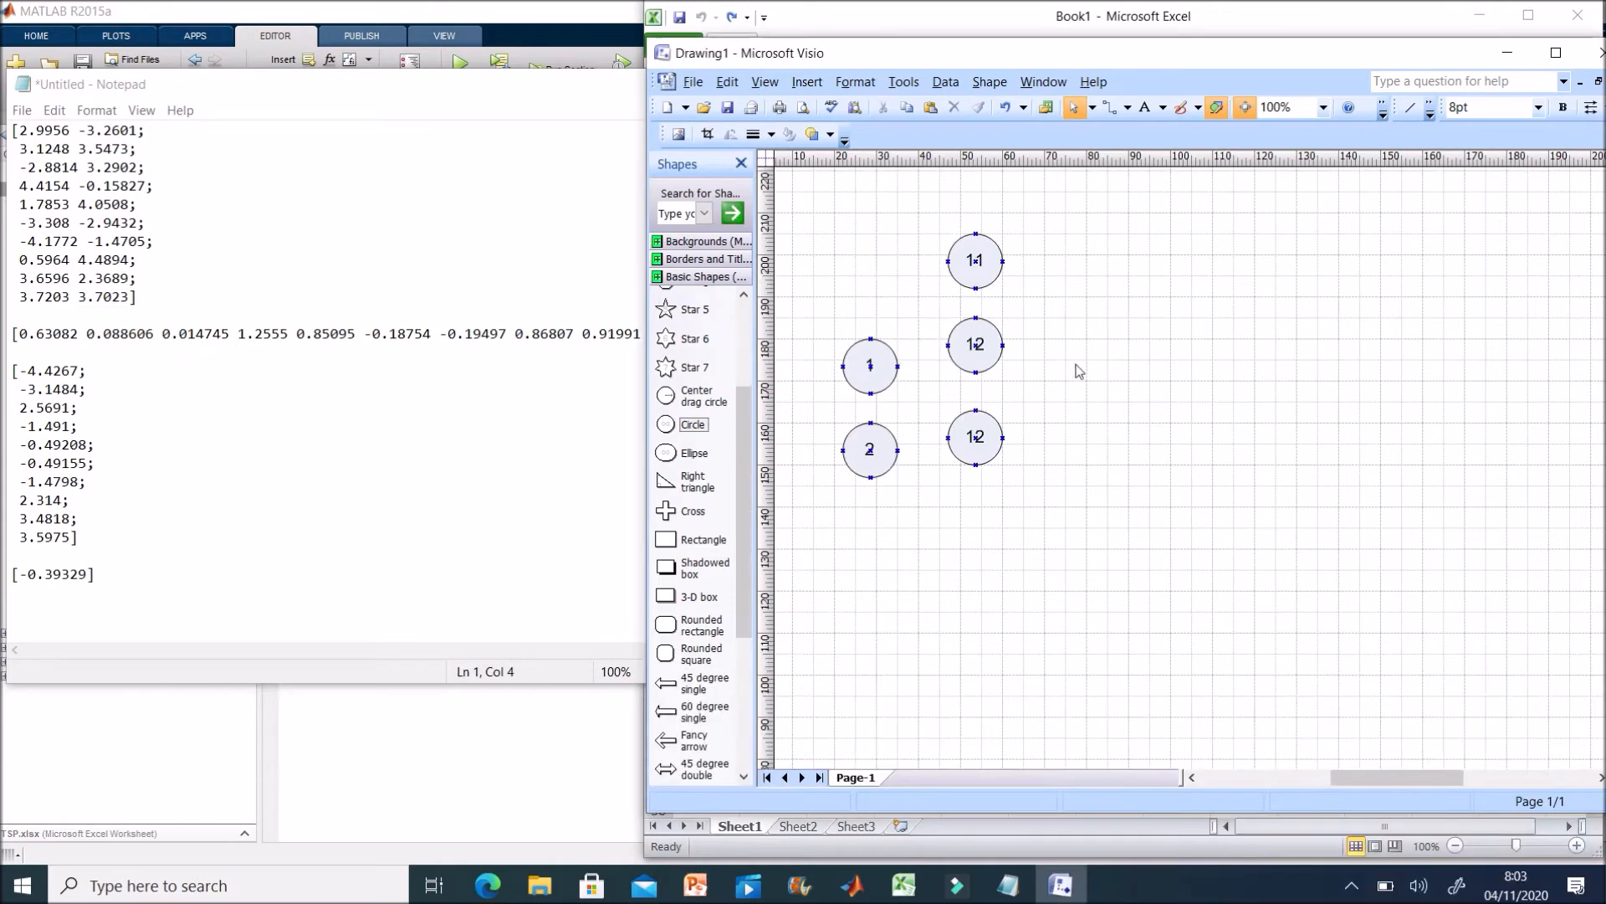
# Duplicate the three second-column circles below themselves and relabel the column's third and fourth circles 13 and 14
pyautogui.moveTo(934, 227); pyautogui.dragTo(1067, 534)
pyautogui.moveTo(975, 276); pyautogui.dragTo(991, 526)
pyautogui.doubleClick(988, 519)
pyautogui.click(978, 518)
pyautogui.write('3')
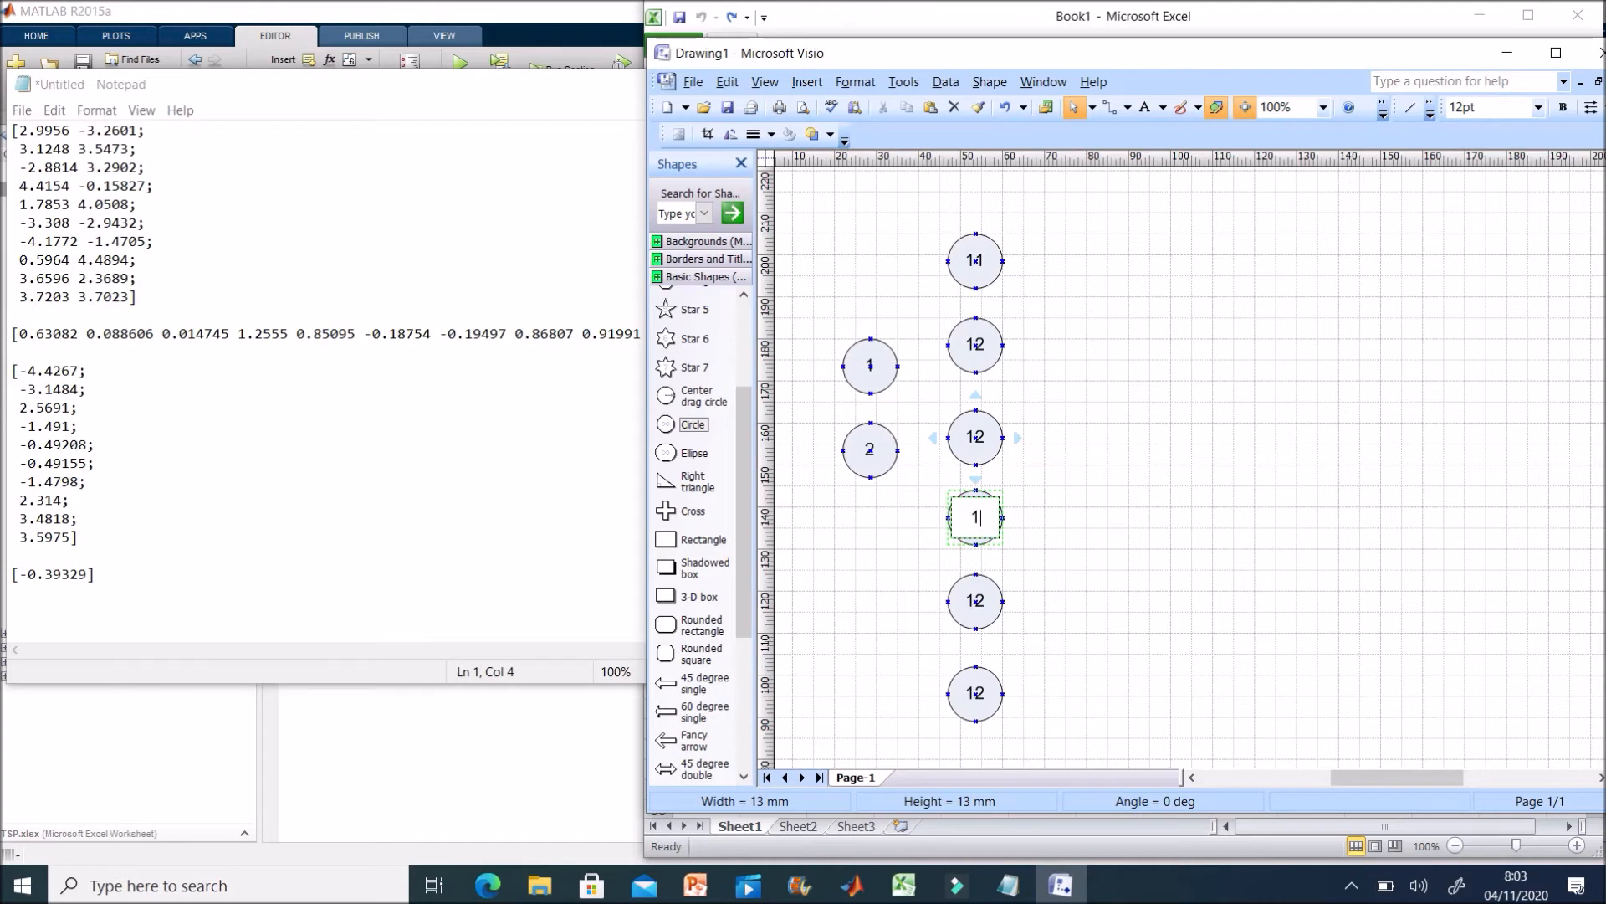
pyautogui.doubleClick(980, 425)
pyautogui.click(985, 436)
# Relabel the fifth and sixth circles of the second column 15 and 16
pyautogui.doubleClick(977, 601)
pyautogui.click(978, 604)
pyautogui.write('5')
pyautogui.click(979, 699)
pyautogui.doubleClick(981, 705)
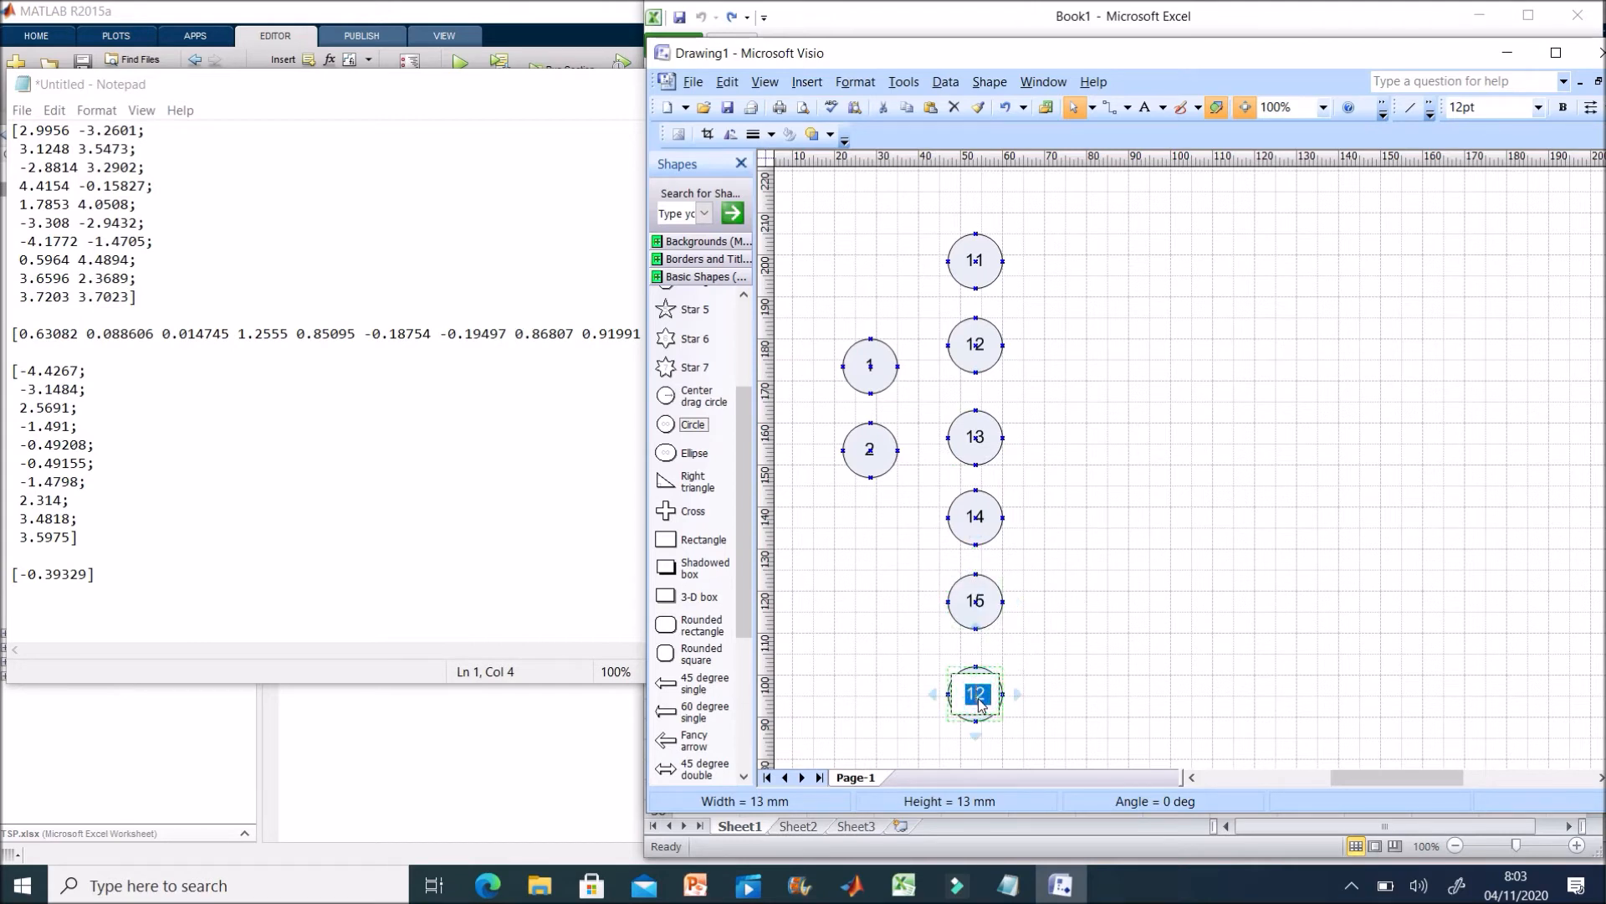
pyautogui.write('1')
pyautogui.click(1070, 649)
# Duplicate circles 13 to 16 and place the copies directly below circle 16 in the same column
pyautogui.scroll(-3, 1069, 644)
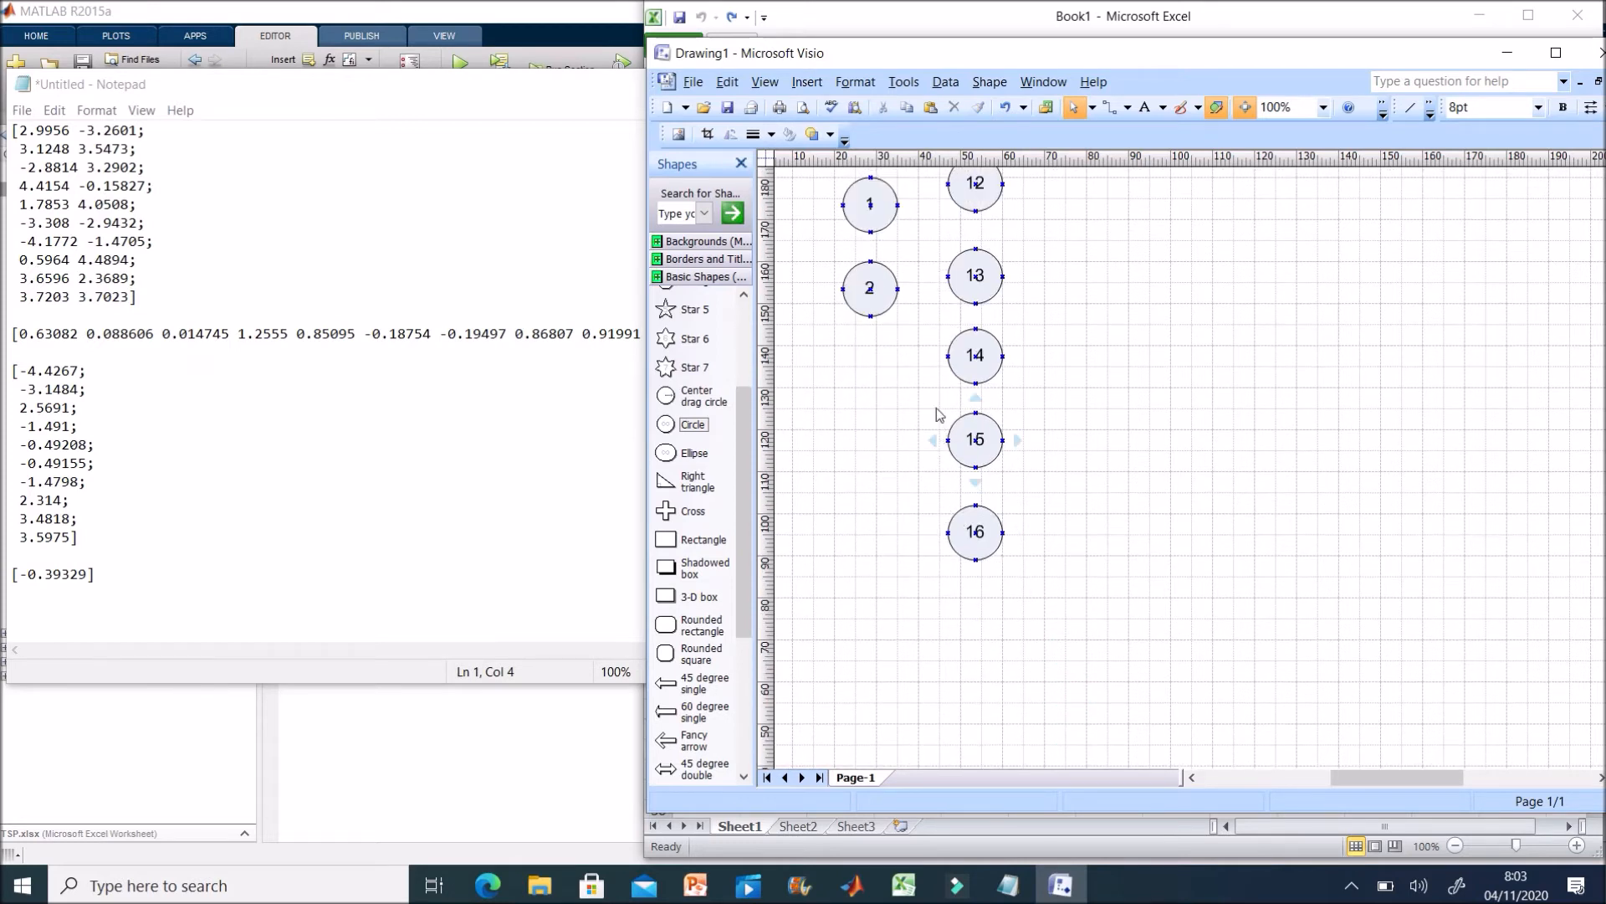
pyautogui.moveTo(928, 241); pyautogui.dragTo(1013, 636)
pyautogui.moveTo(992, 279); pyautogui.dragTo(996, 611)
pyautogui.click(1112, 567)
# Relabel the four copied circles at the lower end of the second column 17, 18, 19 and 10
pyautogui.scroll(-2, 1108, 560)
pyautogui.doubleClick(991, 448)
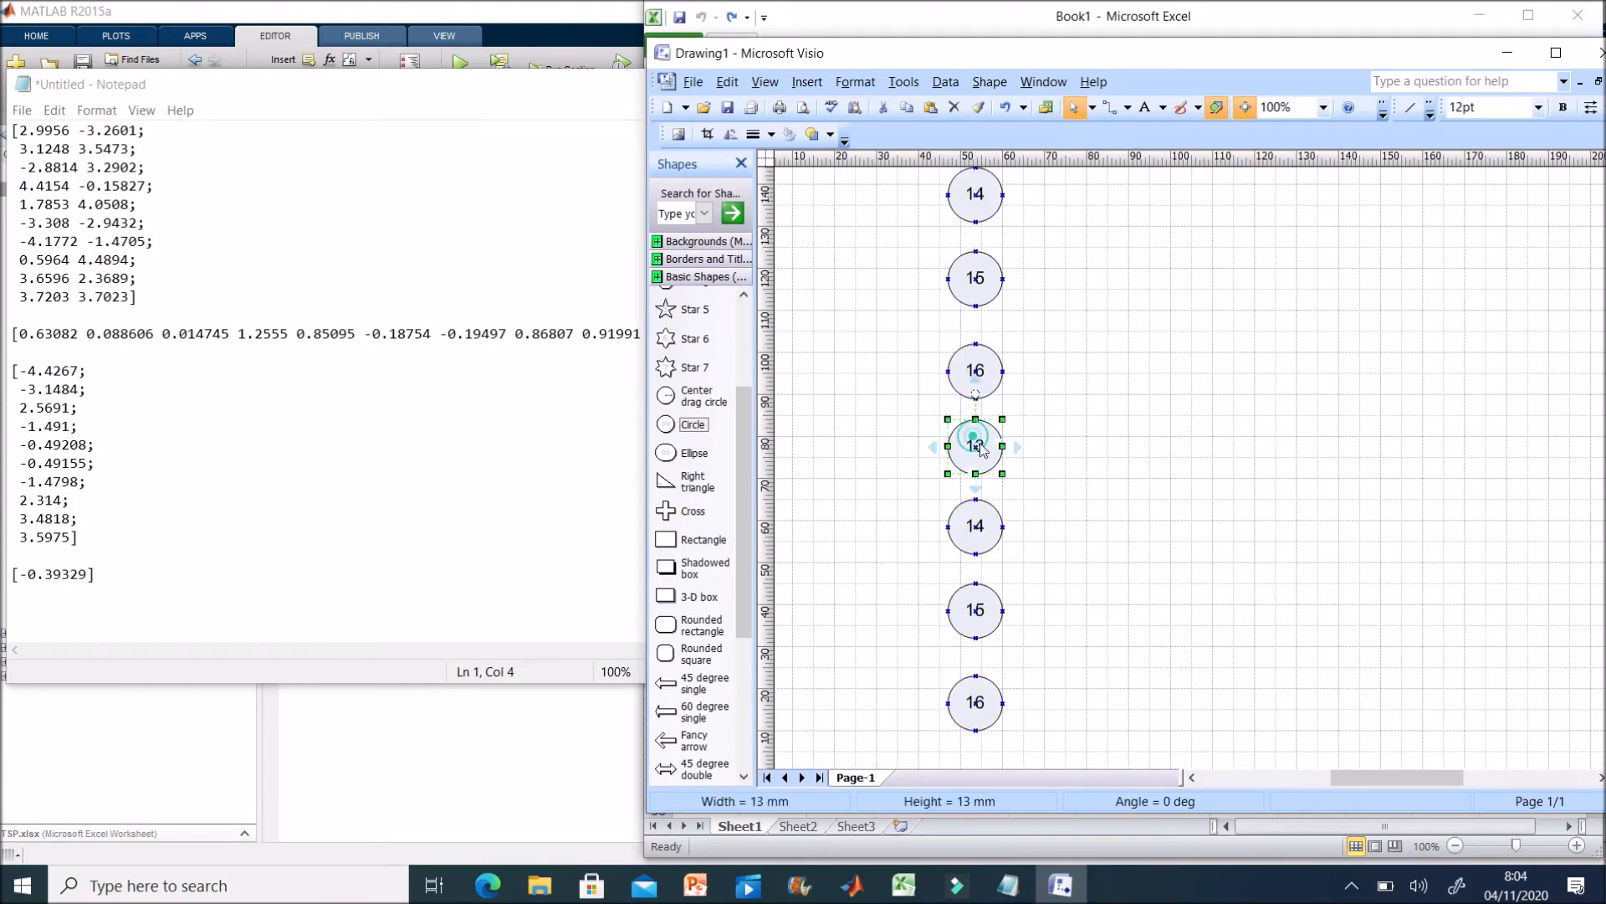
pyautogui.doubleClick(985, 529)
pyautogui.click(982, 535)
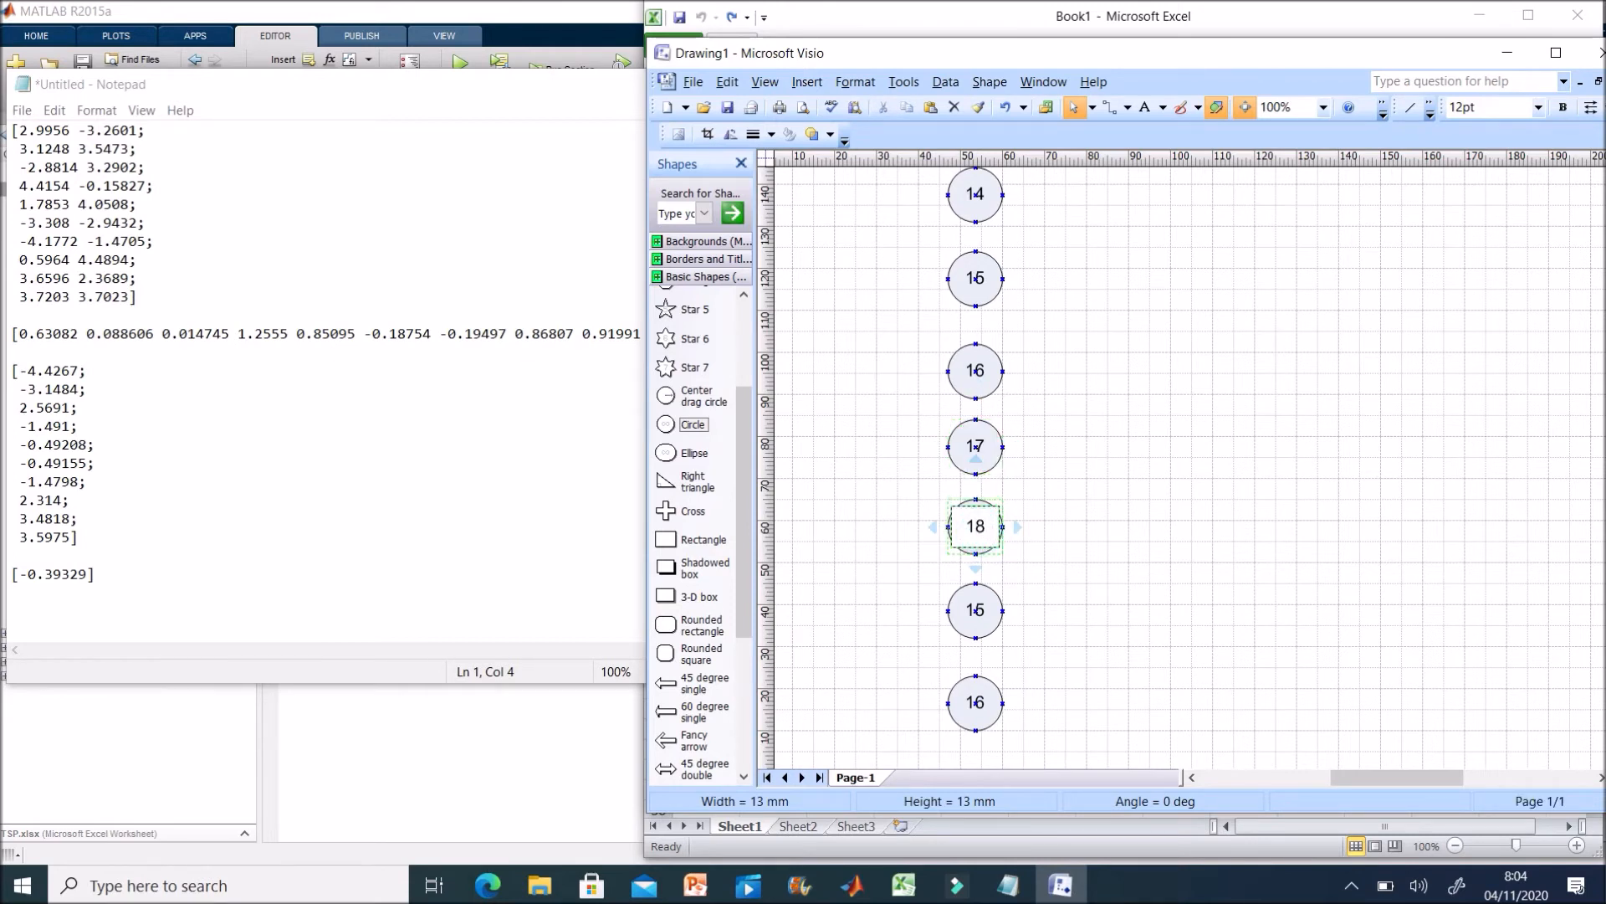
pyautogui.doubleClick(987, 609)
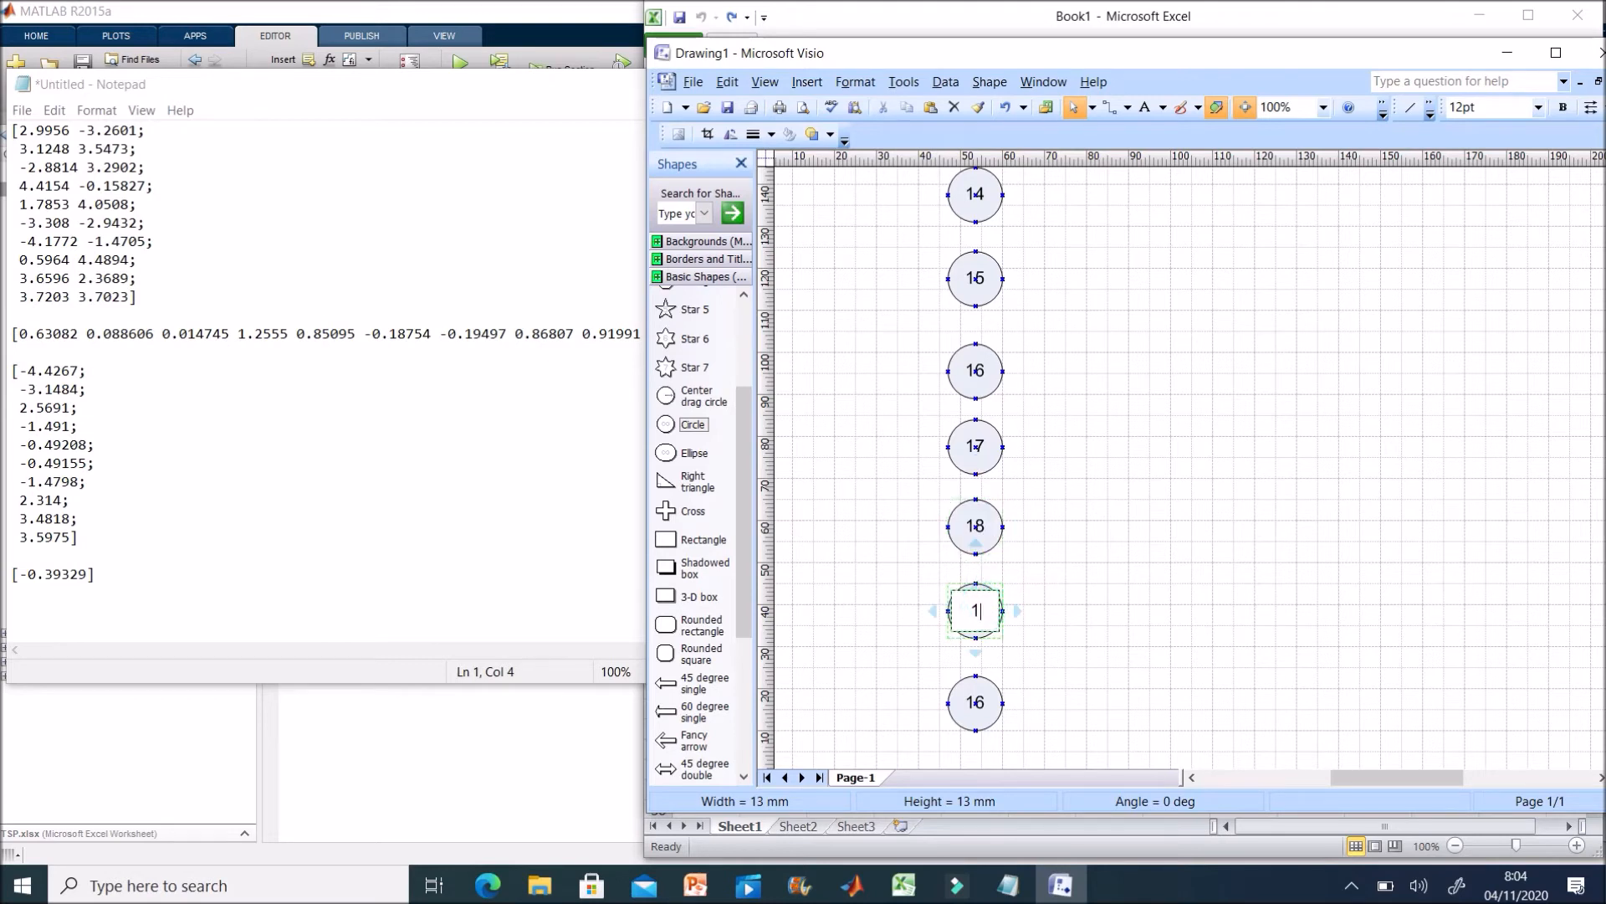
pyautogui.doubleClick(989, 705)
pyautogui.click(991, 704)
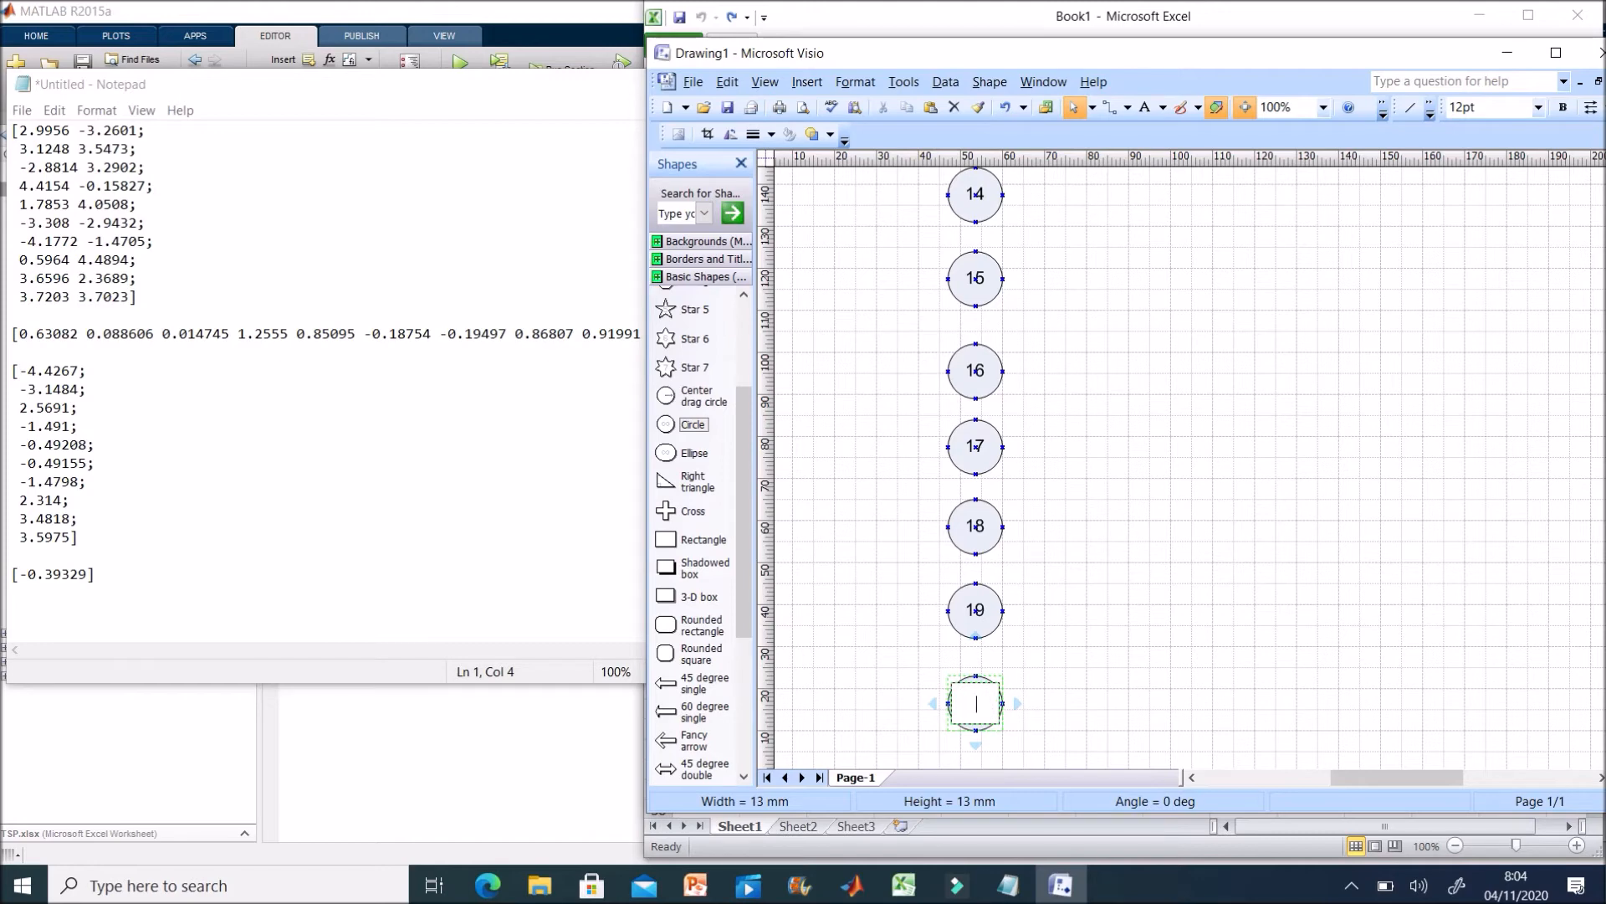
pyautogui.click(1076, 619)
# Set the zoom to 75% and draw straight lines from circle 1 to circles 11, 12, 13 and 14
pyautogui.scroll(3, 1138, 506)
pyautogui.scroll(2, 1230, 387)
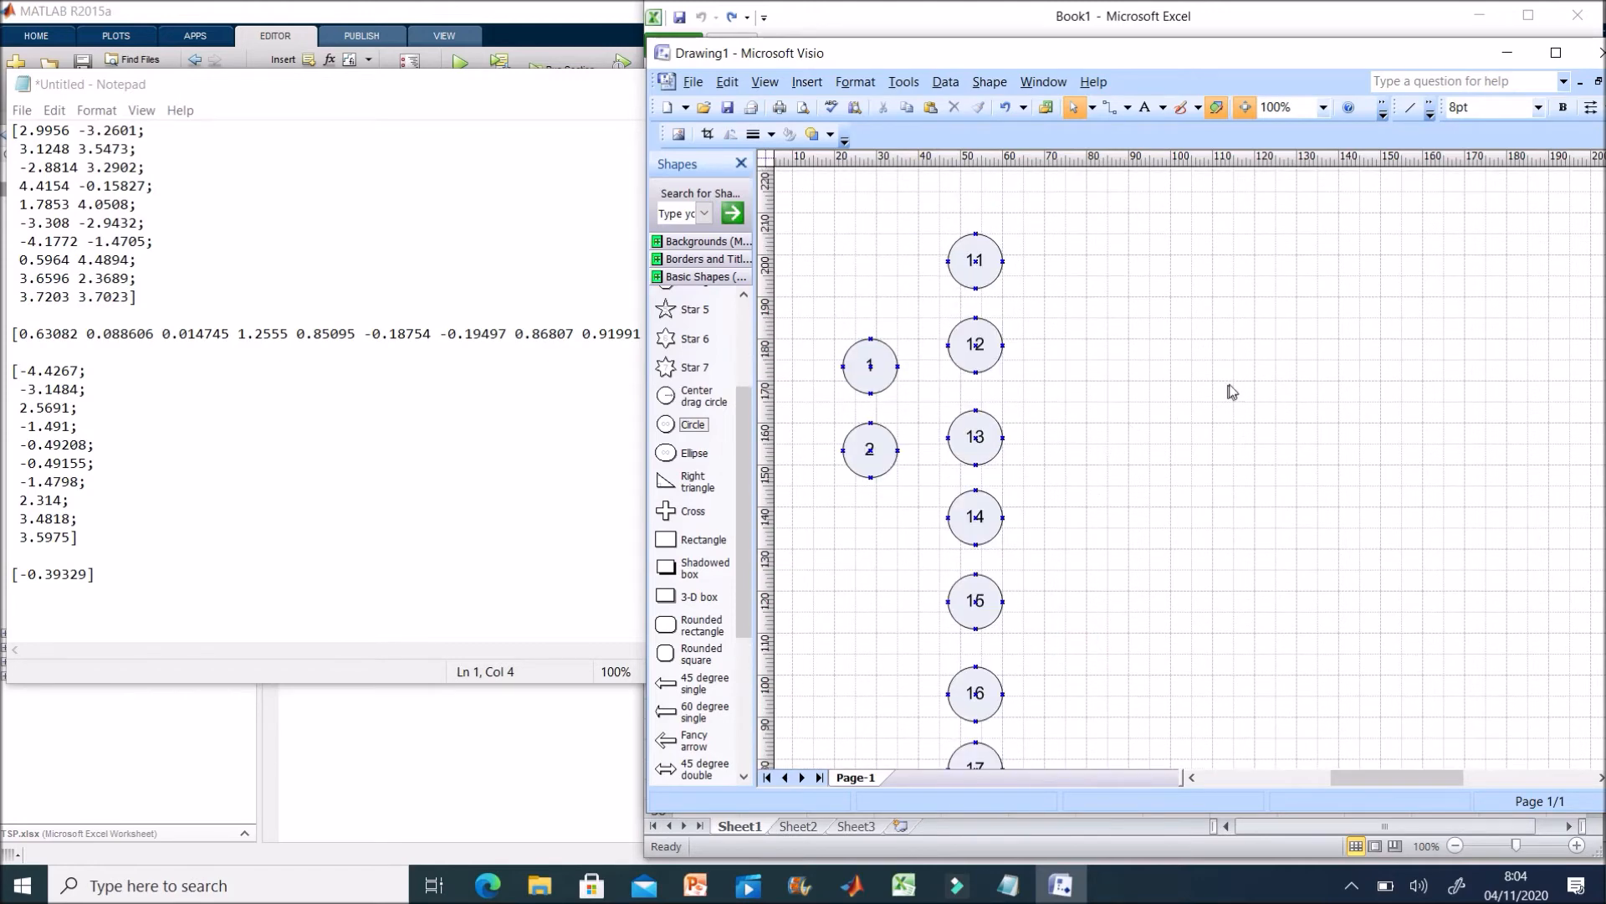
pyautogui.scroll(-4, 1336, 728)
pyautogui.click(1323, 107)
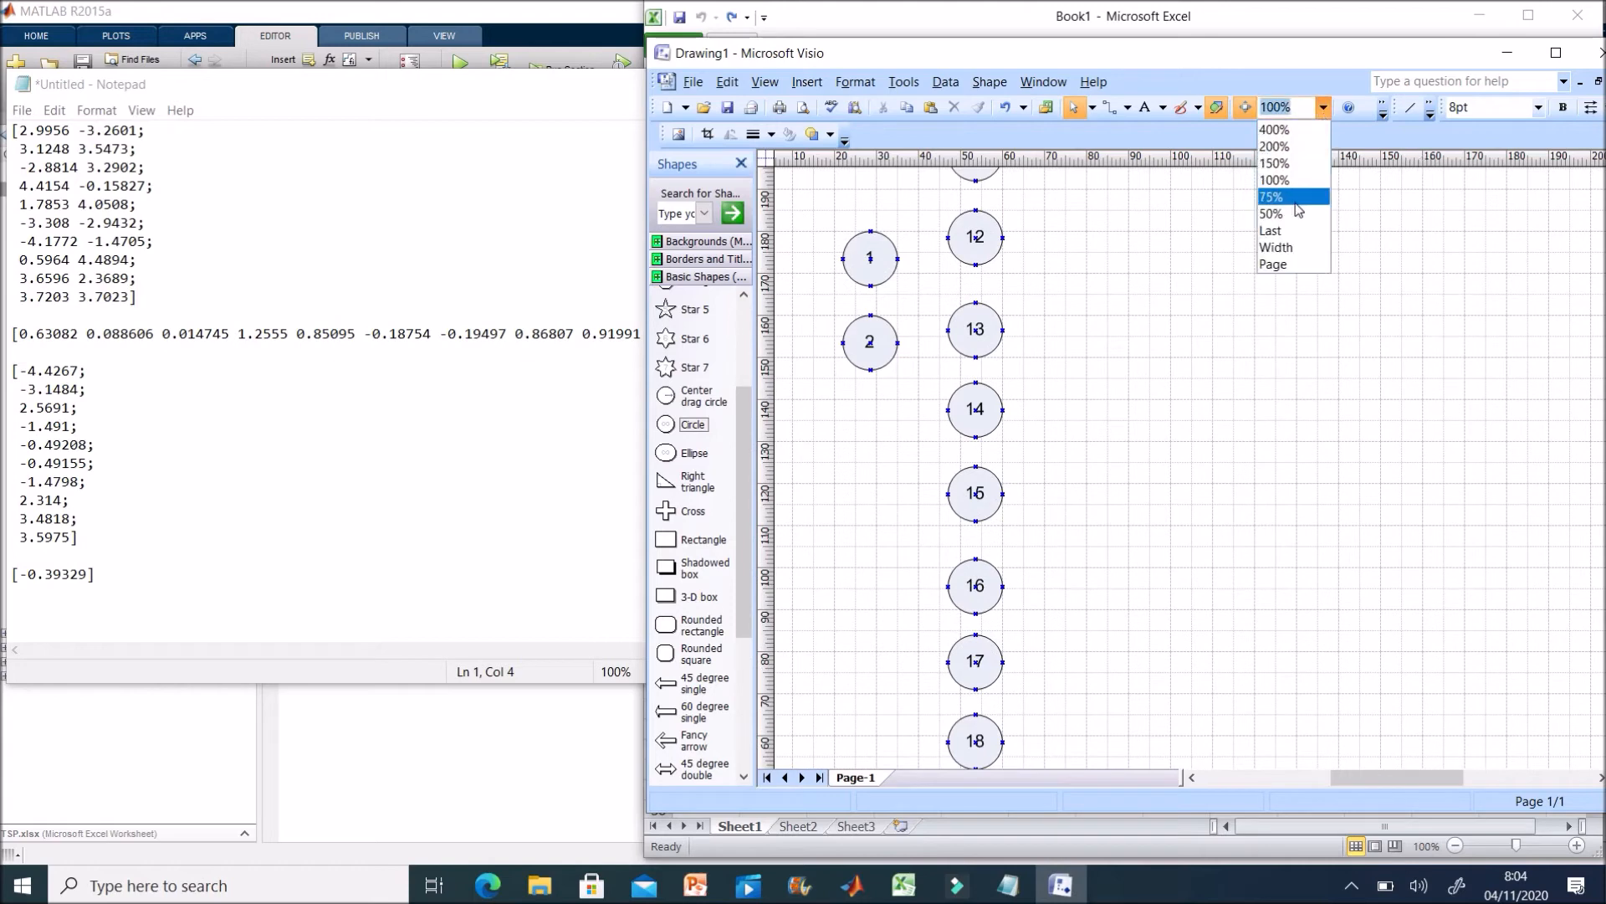
pyautogui.click(1295, 194)
pyautogui.scroll(-3, 1230, 389)
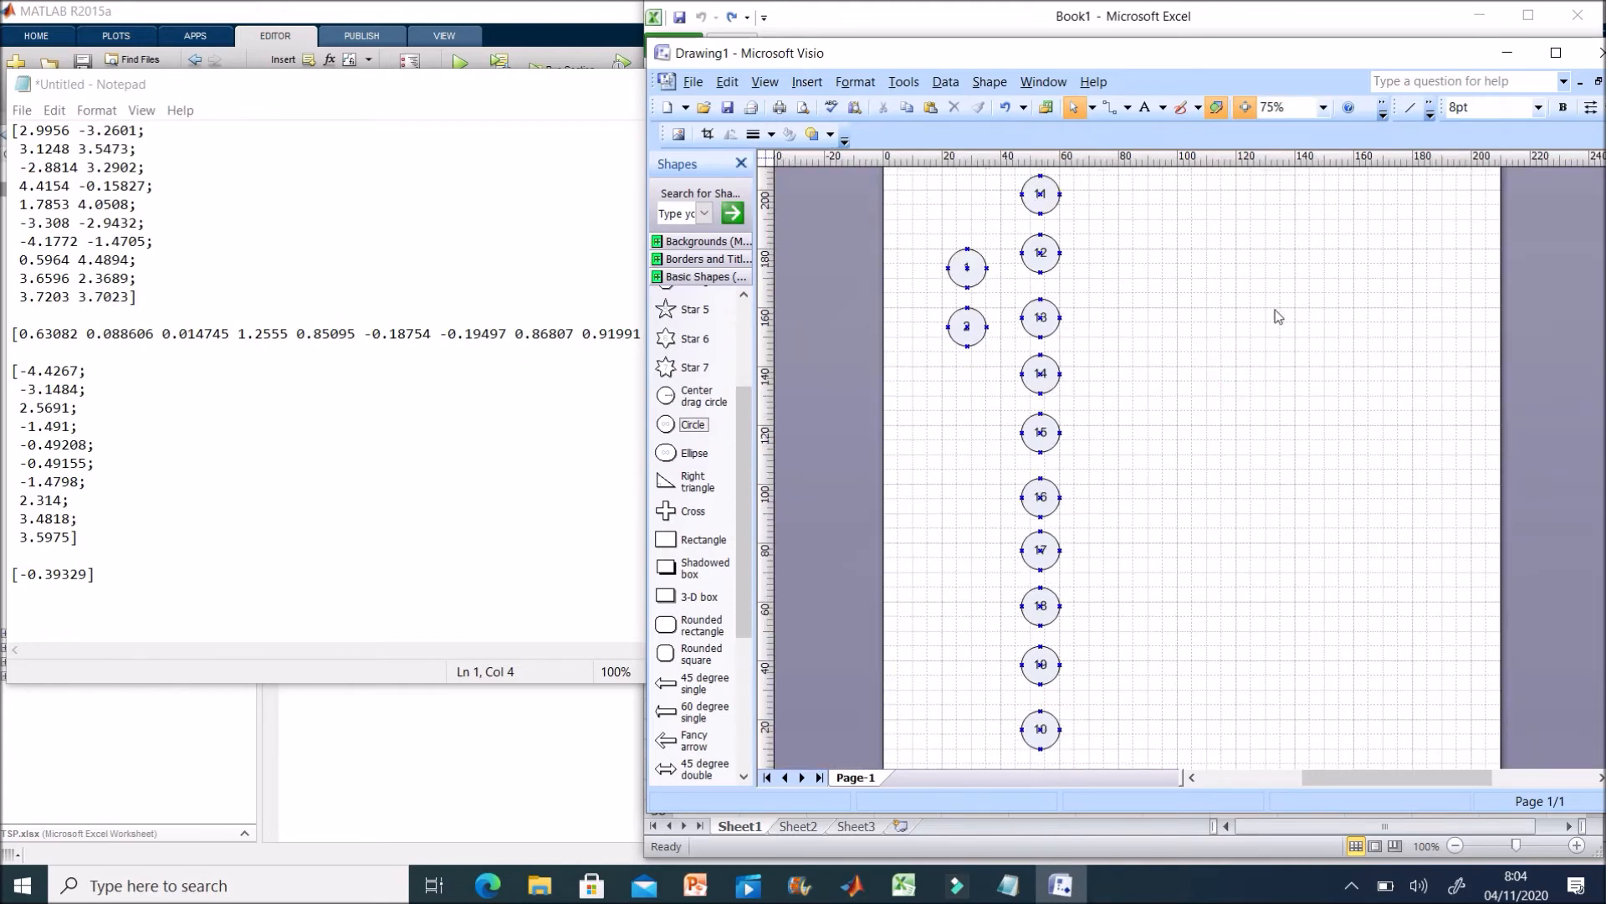
pyautogui.click(1412, 108)
pyautogui.moveTo(1022, 194)
pyautogui.mouseDown()
pyautogui.moveTo(987, 282)
pyautogui.moveTo(1022, 252)
pyautogui.moveTo(1022, 317)
pyautogui.mouseUp()
pyautogui.click(1005, 107)
pyautogui.moveTo(986, 268); pyautogui.dragTo(1022, 373)
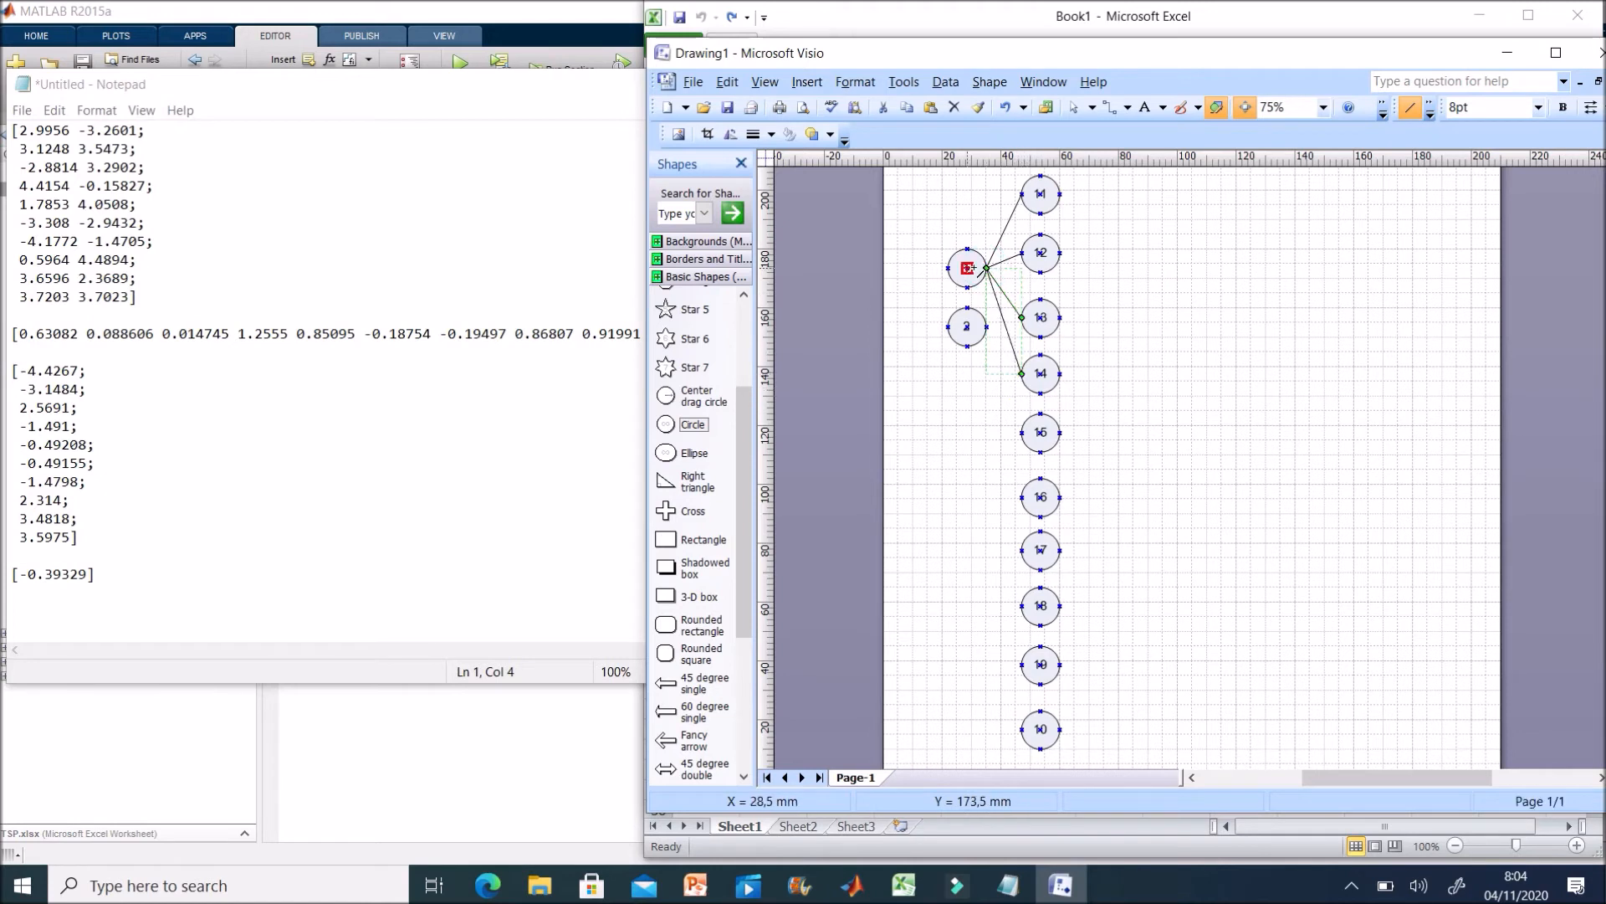
# Draw straight lines from circle 1 to circles 15, 16 and 17
pyautogui.click(1215, 289)
pyautogui.click(1152, 278)
pyautogui.moveTo(986, 267); pyautogui.dragTo(1021, 433)
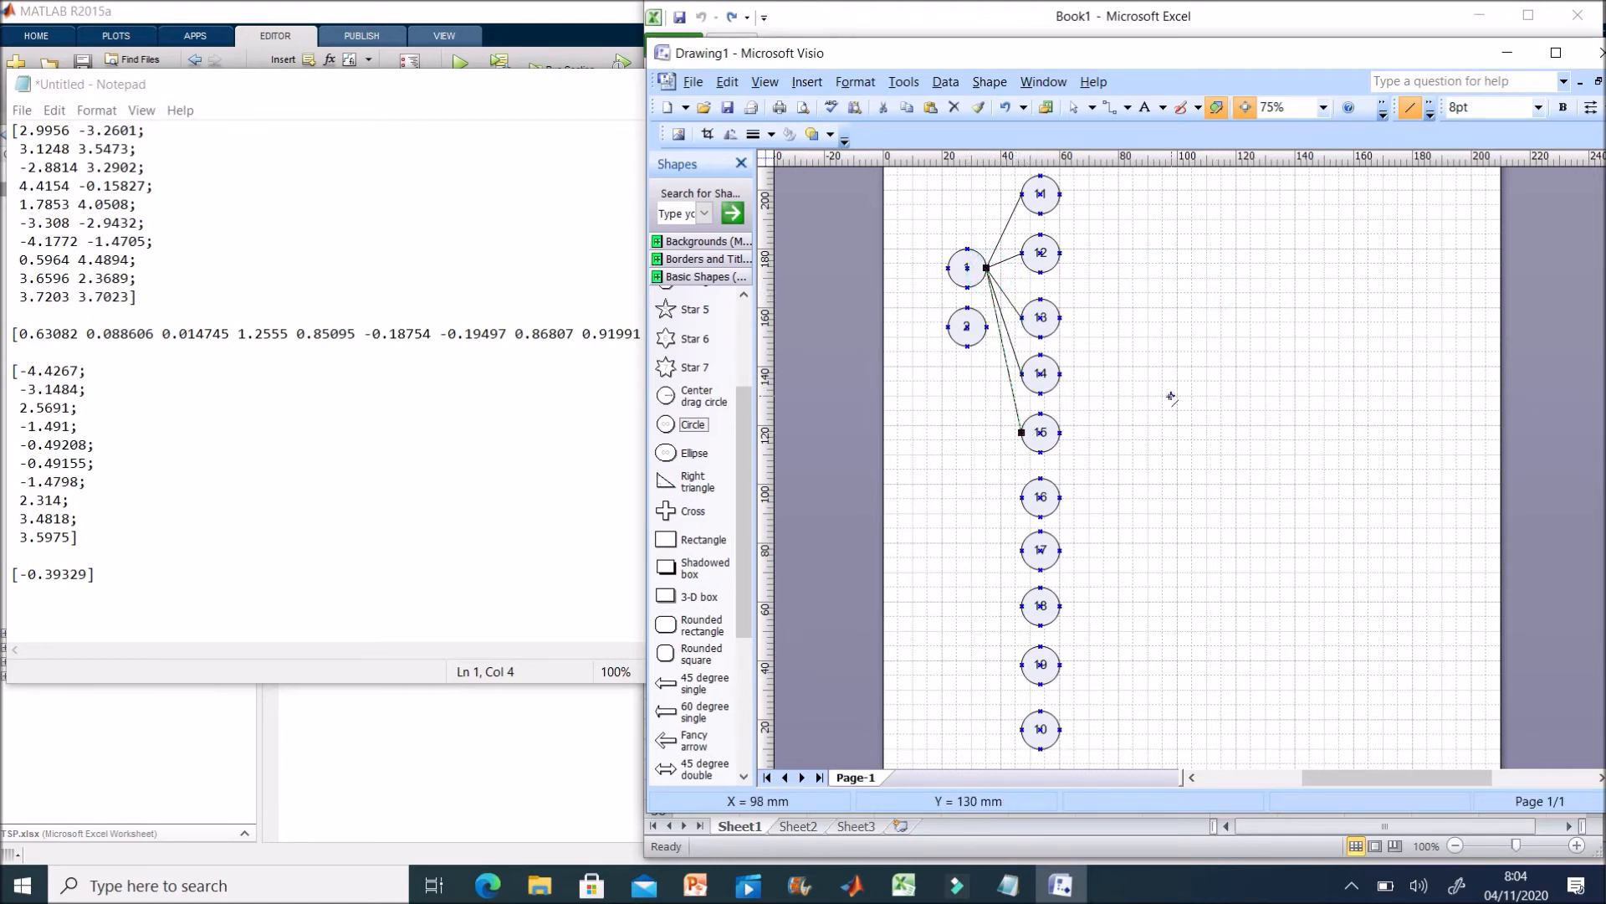
pyautogui.moveTo(986, 267); pyautogui.dragTo(1022, 497)
pyautogui.click(1216, 410)
pyautogui.moveTo(987, 268); pyautogui.dragTo(1022, 549)
pyautogui.click(1226, 416)
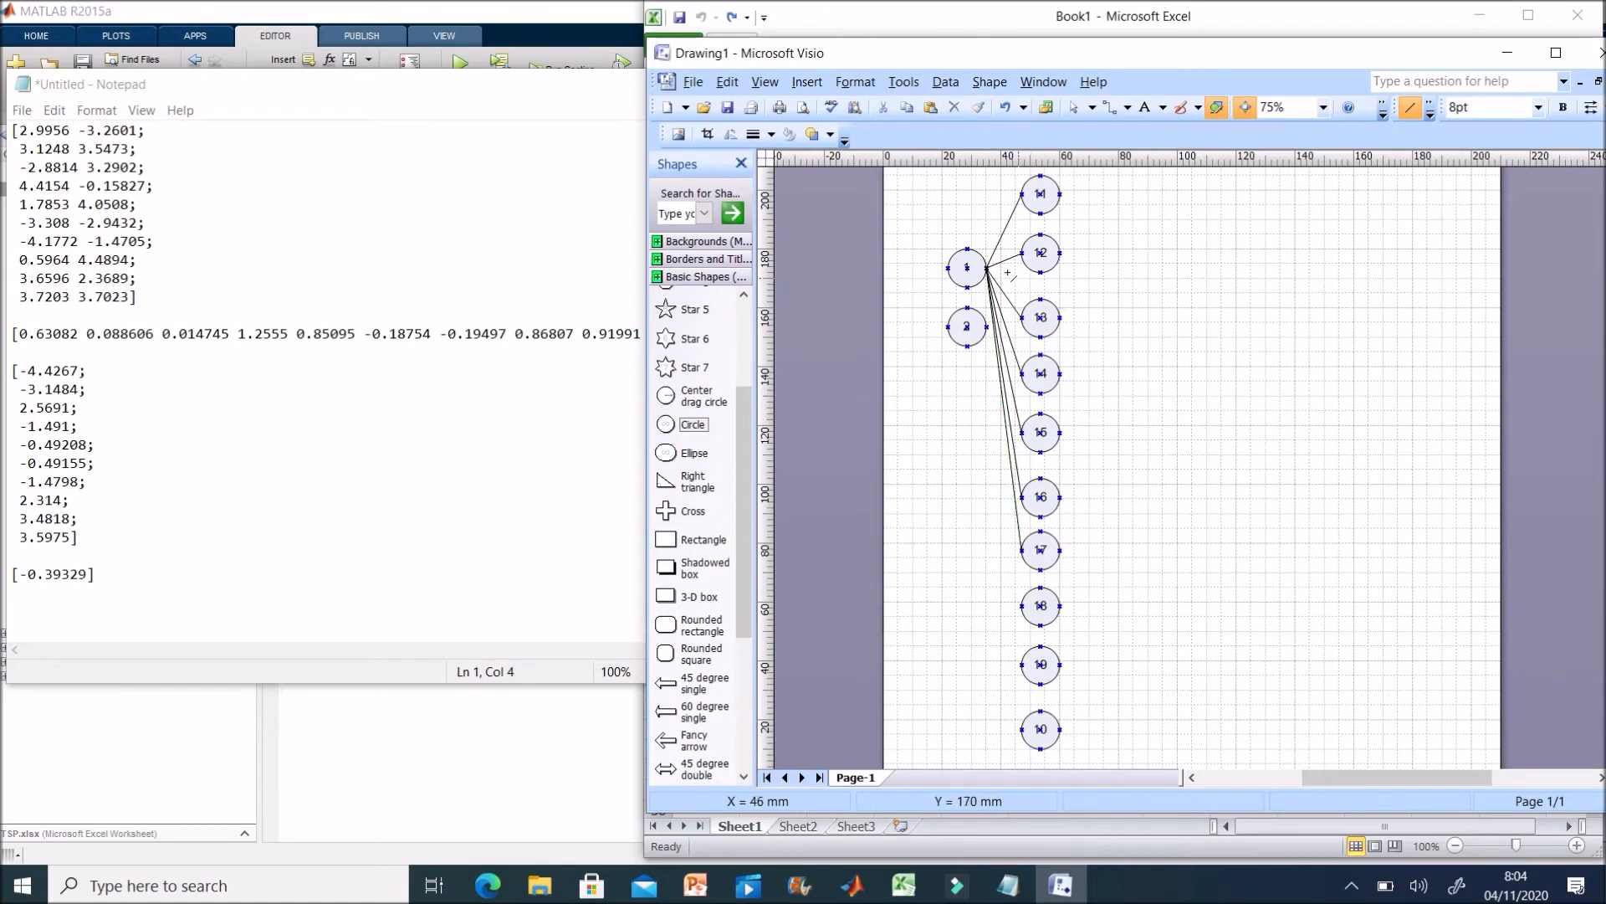
# Connect circle 1 with straight lines to the last three second-column circles, 18, 19 and 10
pyautogui.moveTo(986, 268); pyautogui.dragTo(1022, 605)
pyautogui.click(1185, 496)
pyautogui.moveTo(987, 267); pyautogui.dragTo(1022, 665)
pyautogui.click(1235, 525)
pyautogui.moveTo(986, 268); pyautogui.dragTo(1021, 729)
pyautogui.click(1219, 467)
# Draw straight lines from circle 2 to circles 11, 12, 13, 14 and 15
pyautogui.moveTo(987, 326); pyautogui.dragTo(1022, 195)
pyautogui.moveTo(987, 326); pyautogui.dragTo(1022, 253)
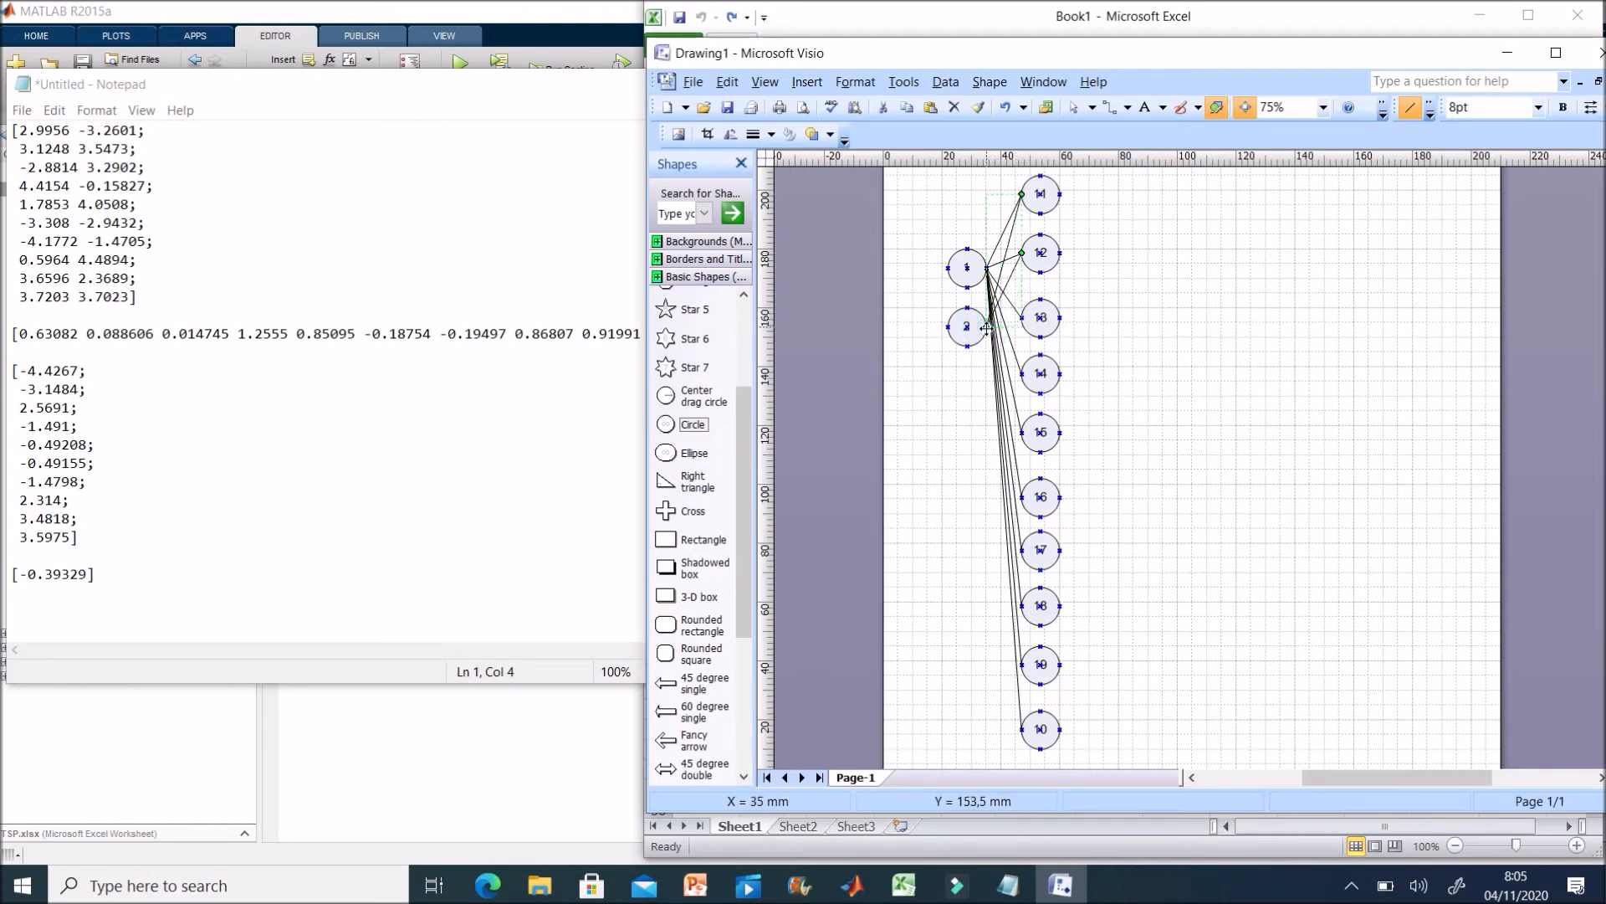
pyautogui.click(1207, 293)
pyautogui.moveTo(987, 326); pyautogui.dragTo(1023, 433)
pyautogui.click(1191, 293)
pyautogui.click(1267, 355)
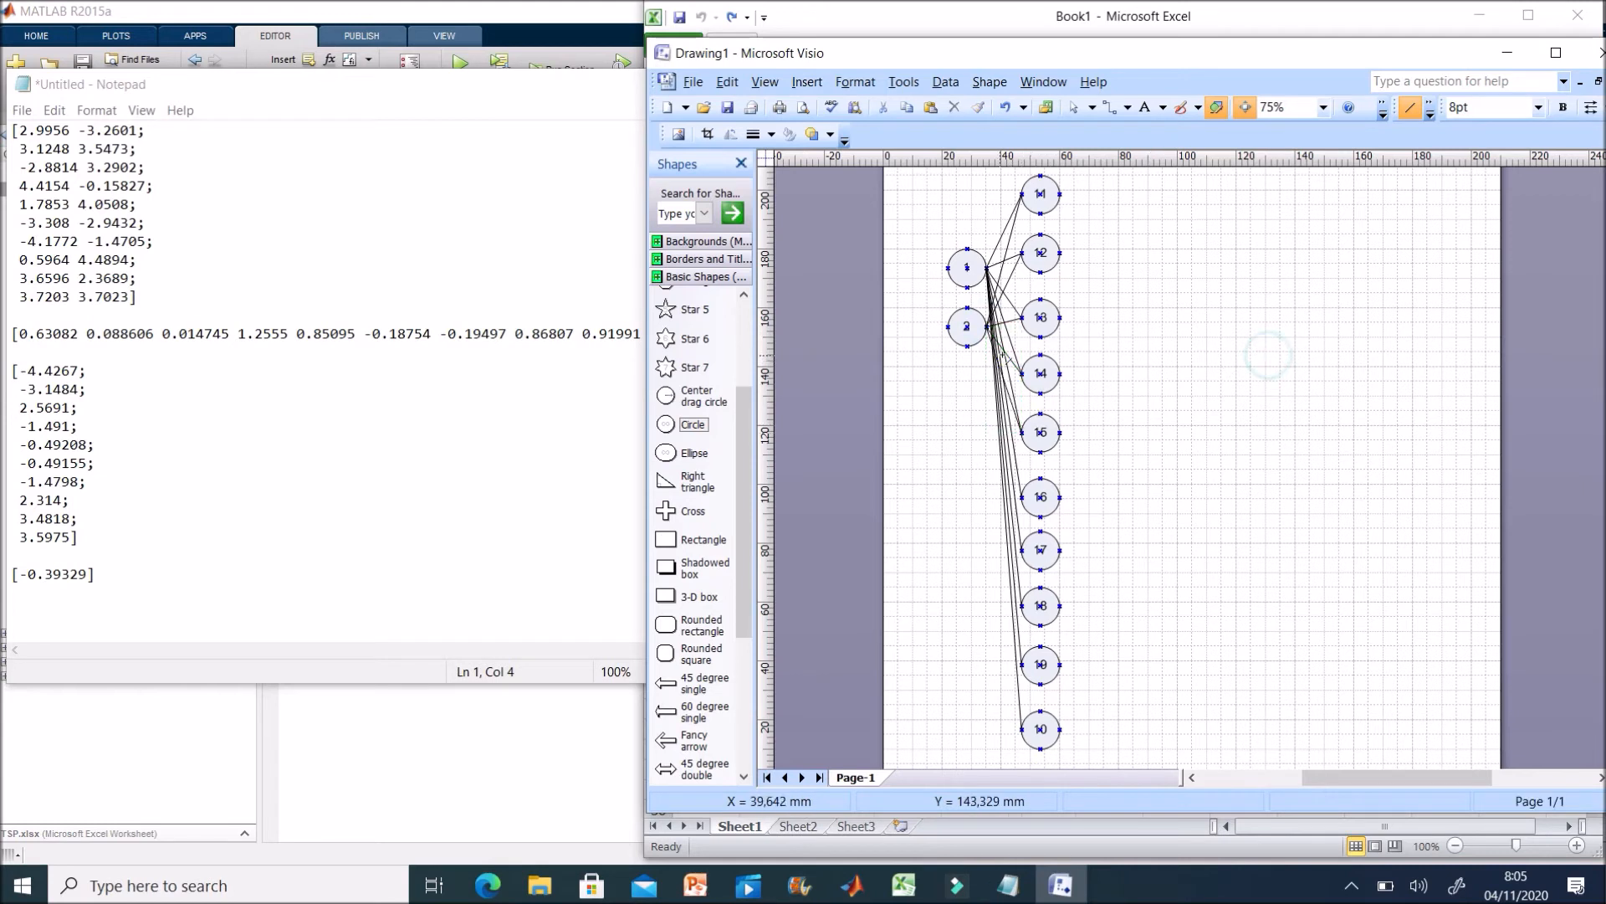
# Connect circle 2 with straight lines to circles 16, 17, 18, 19 and 10
pyautogui.moveTo(988, 326); pyautogui.dragTo(1019, 484)
pyautogui.moveTo(987, 327); pyautogui.dragTo(1022, 551)
pyautogui.click(1191, 461)
pyautogui.moveTo(989, 327); pyautogui.dragTo(1016, 594)
pyautogui.moveTo(988, 324); pyautogui.dragTo(1023, 662)
pyautogui.click(1191, 295)
pyautogui.moveTo(988, 327); pyautogui.dragTo(1022, 729)
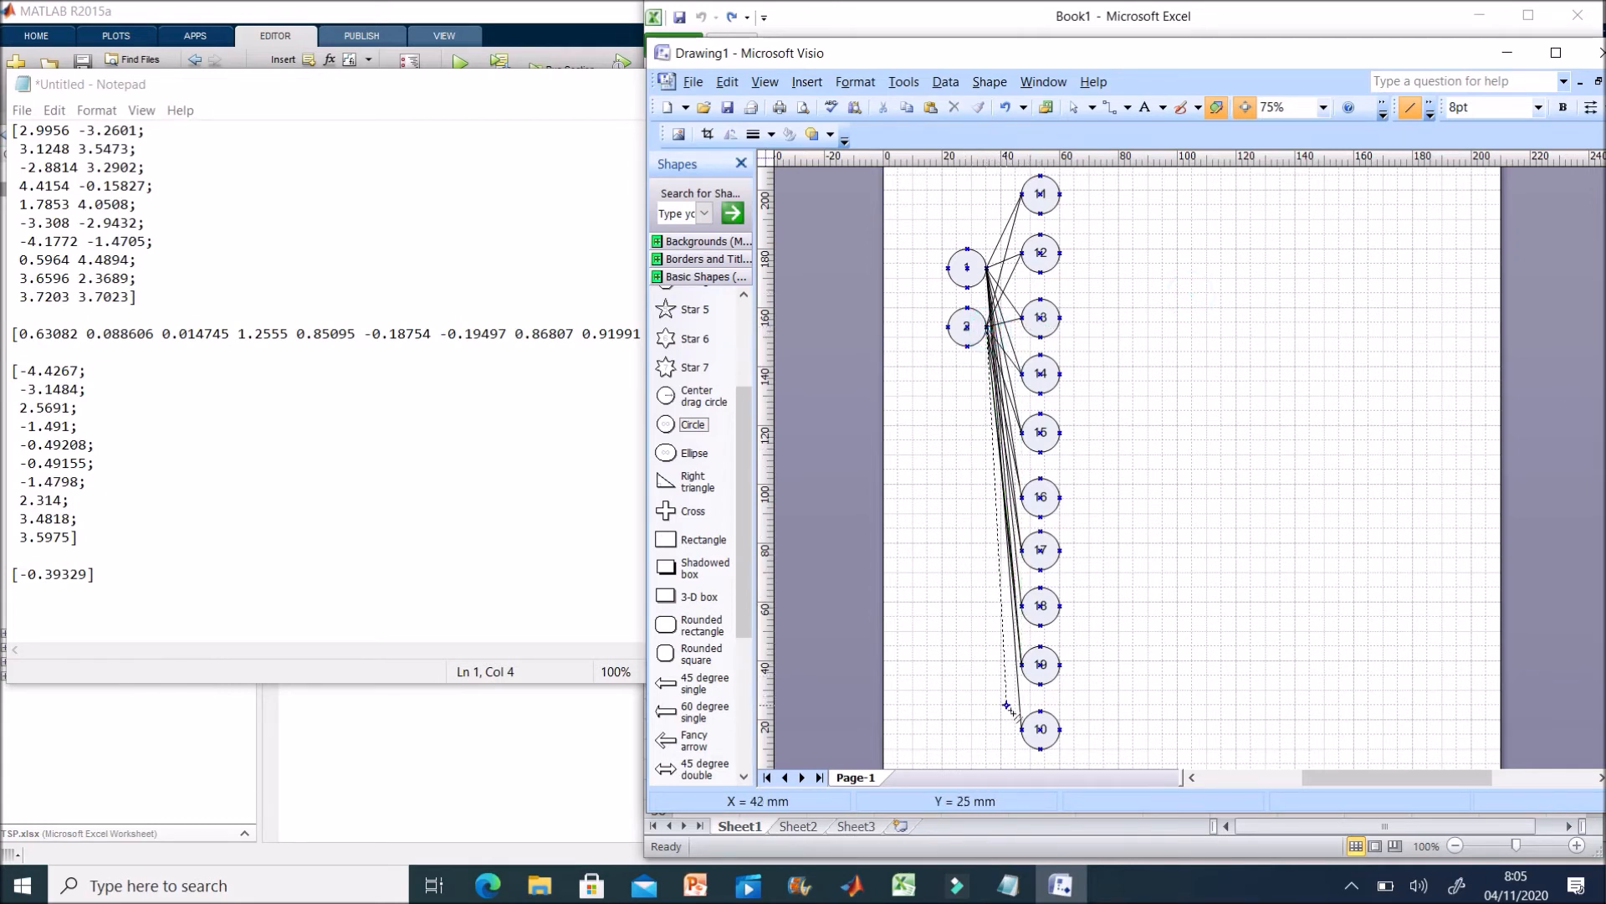
# Try to shift circles 1 and 2 together farther away from the second column of circles
pyautogui.click(1076, 107)
pyautogui.moveTo(904, 211); pyautogui.dragTo(996, 476)
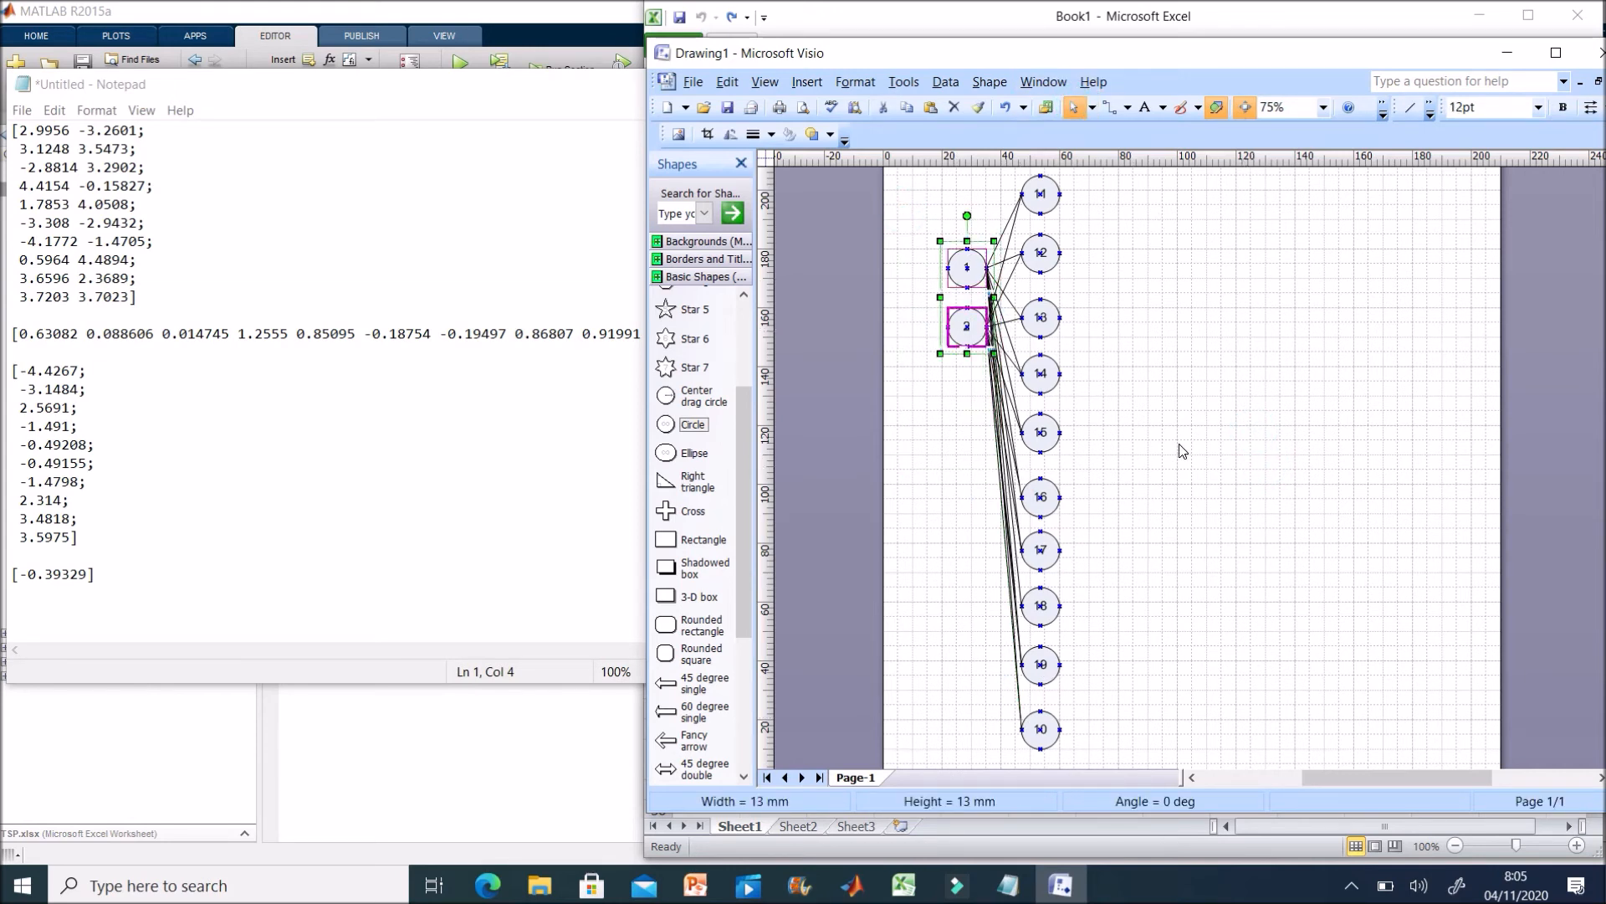
pyautogui.press('Left')
pyautogui.press('Left')
pyautogui.press('Left')
pyautogui.press('Left')
pyautogui.press('Left')
pyautogui.press('Left')
pyautogui.press('Left')
pyautogui.press('Left')
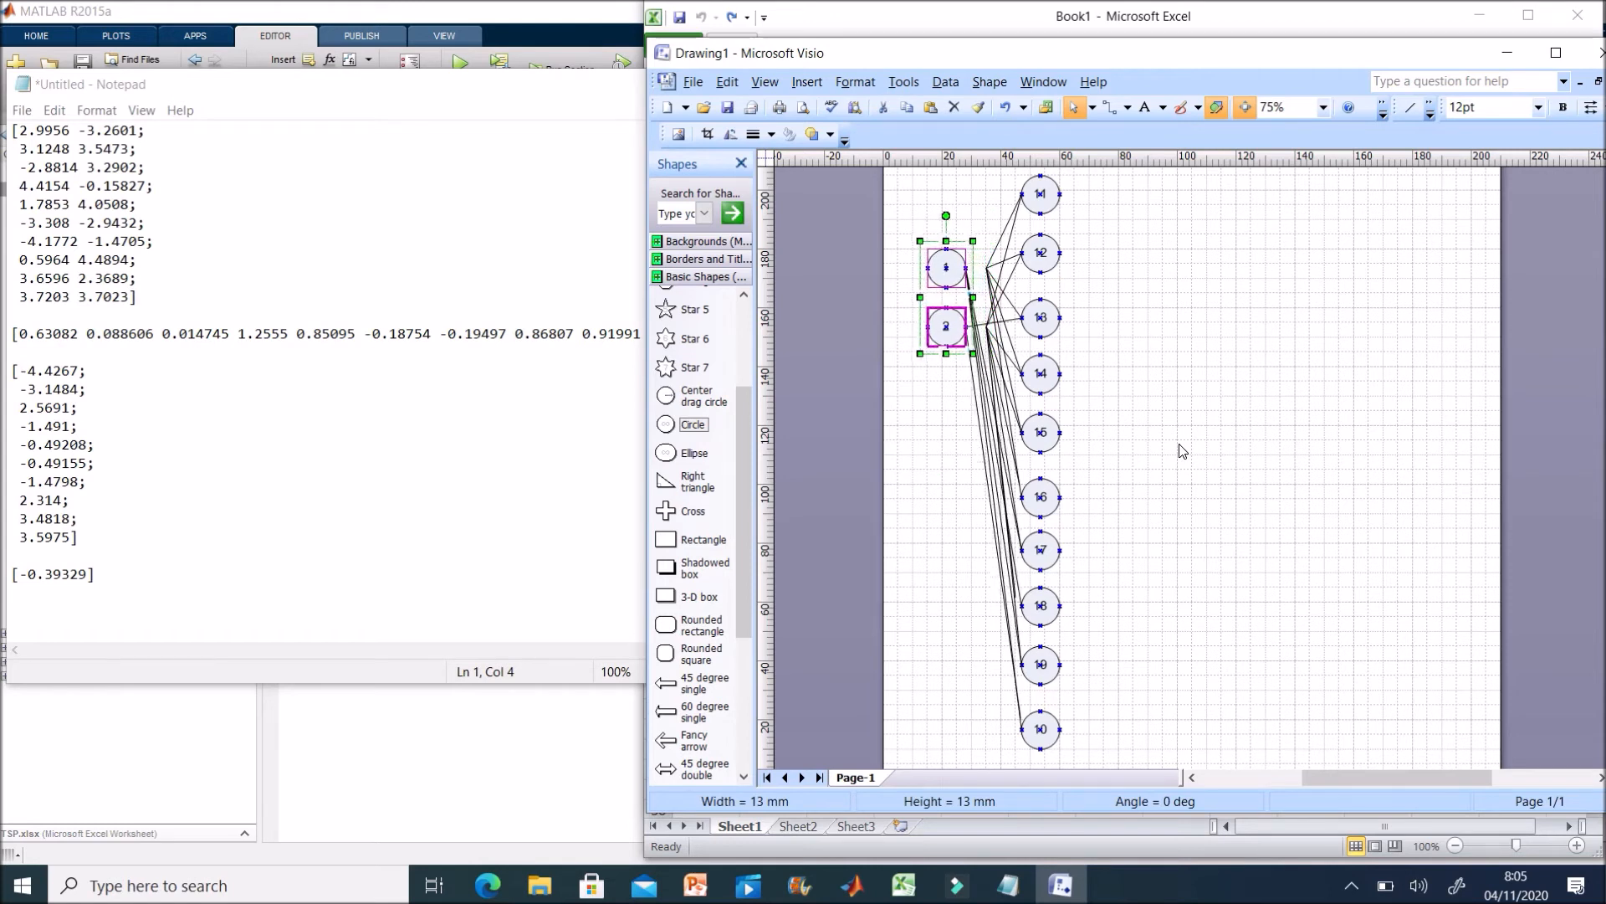
pyautogui.press('Left')
pyautogui.press('Left')
pyautogui.press('Left')
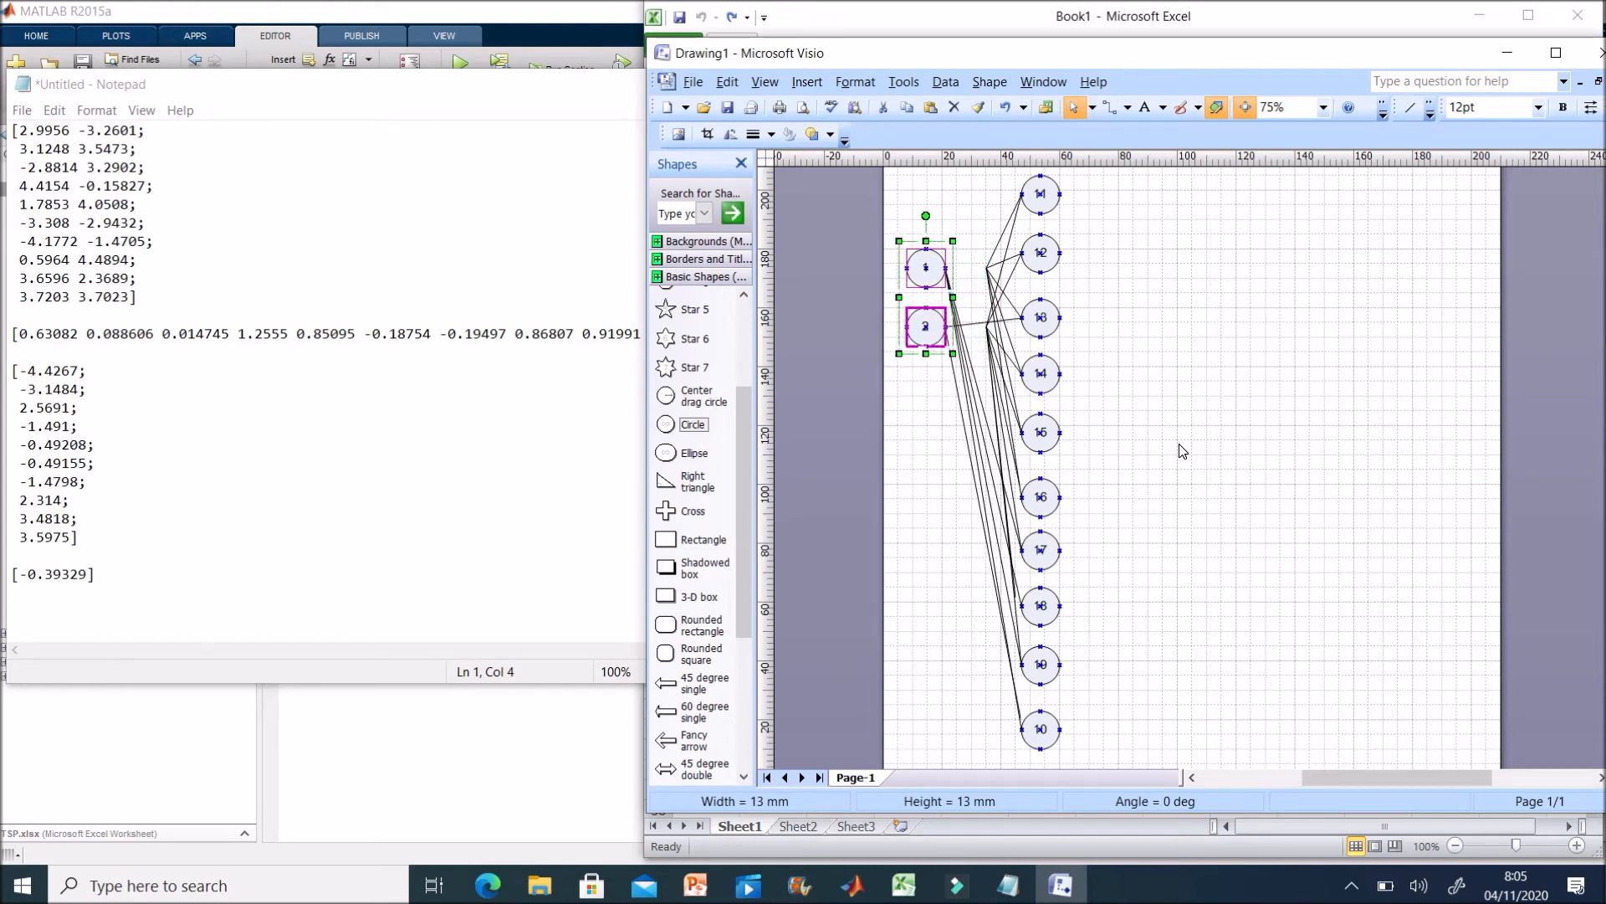
pyautogui.click(1201, 369)
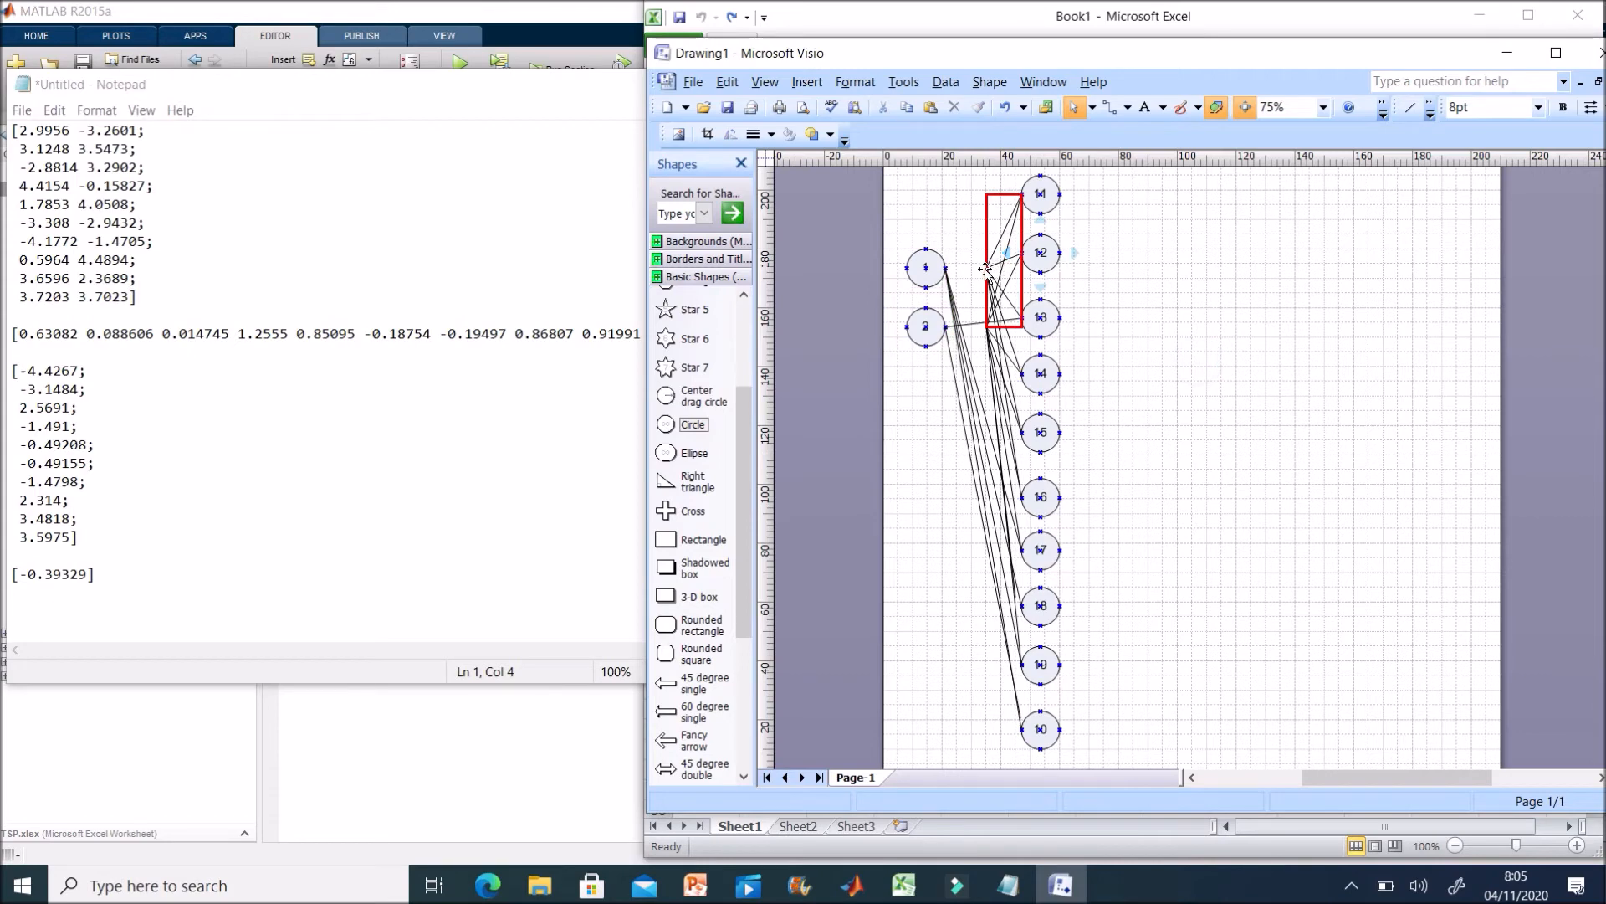
# Undo the shift of circles 1 and 2
pyautogui.click(987, 268)
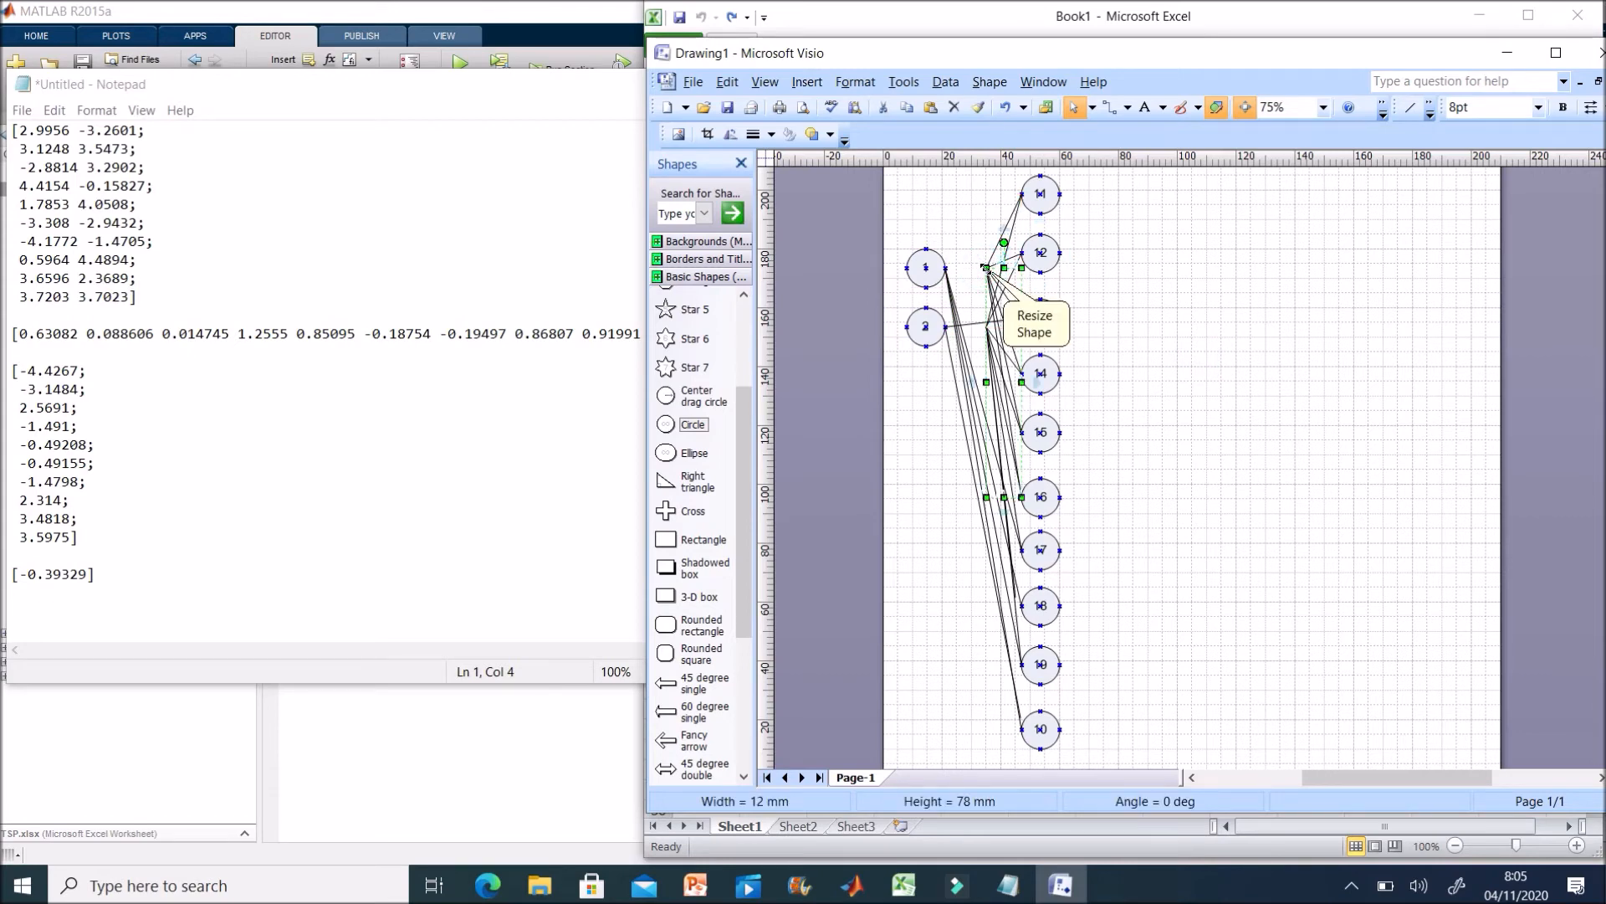
pyautogui.click(1006, 107)
pyautogui.click(1153, 276)
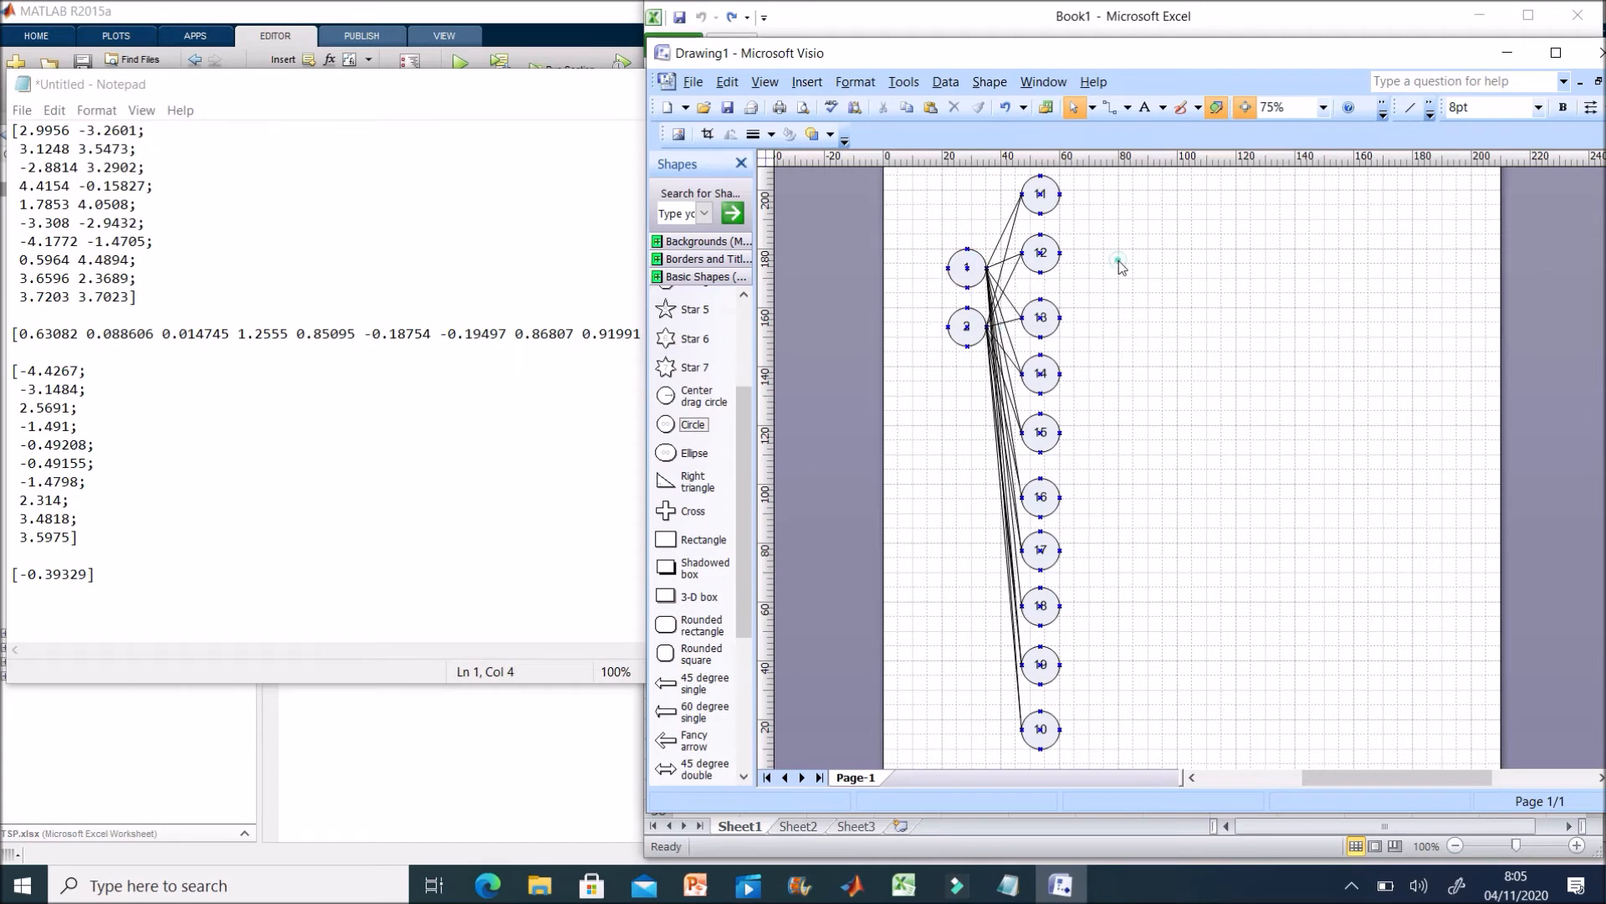
pyautogui.moveTo(1014, 172); pyautogui.dragTo(1118, 672)
pyautogui.scroll(3, 1171, 389)
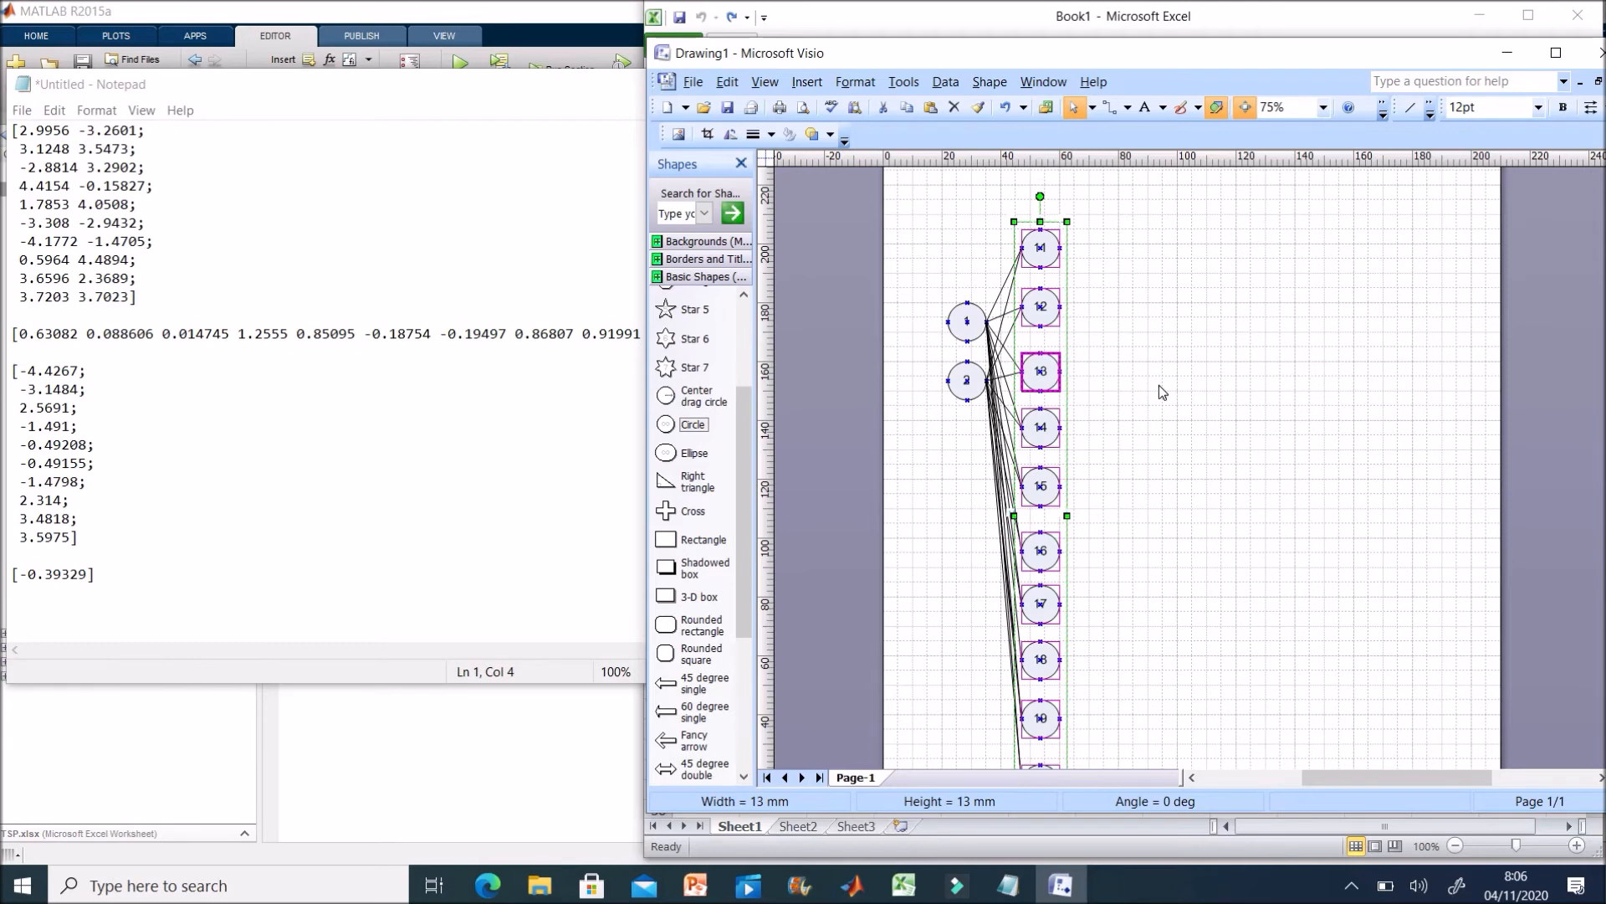
pyautogui.scroll(1, 1158, 385)
pyautogui.click(1158, 385)
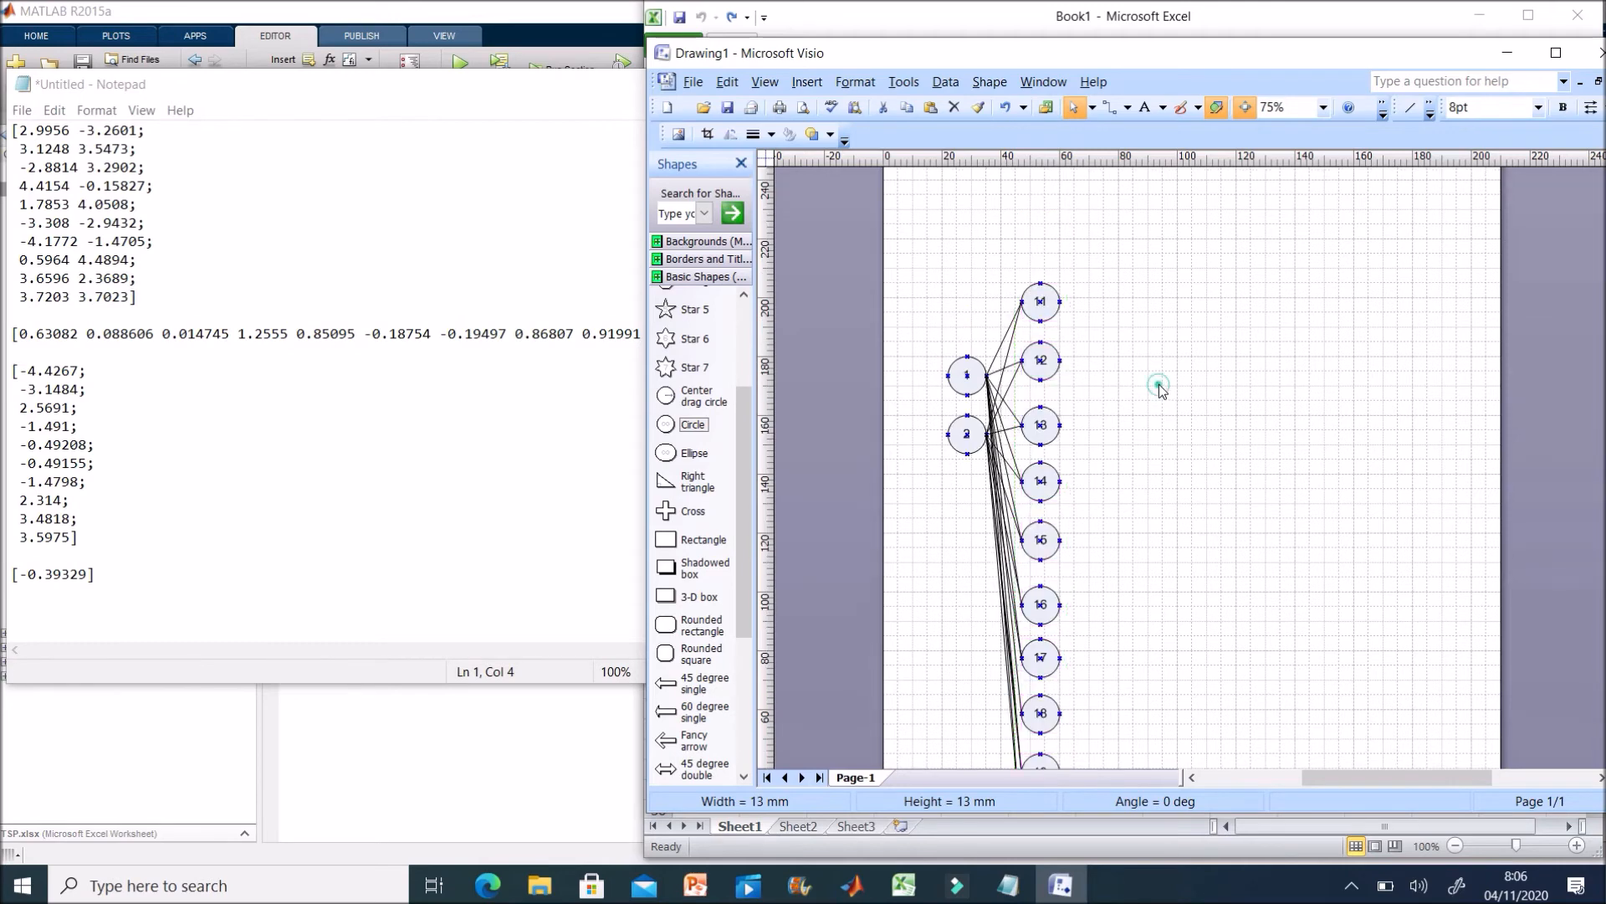
# Duplicate circle 11 as the output circle in a third column and position it at a height between circles 12 and 13
pyautogui.click(1048, 300)
pyautogui.moveTo(1048, 300); pyautogui.dragTo(1141, 398)
pyautogui.click(1210, 372)
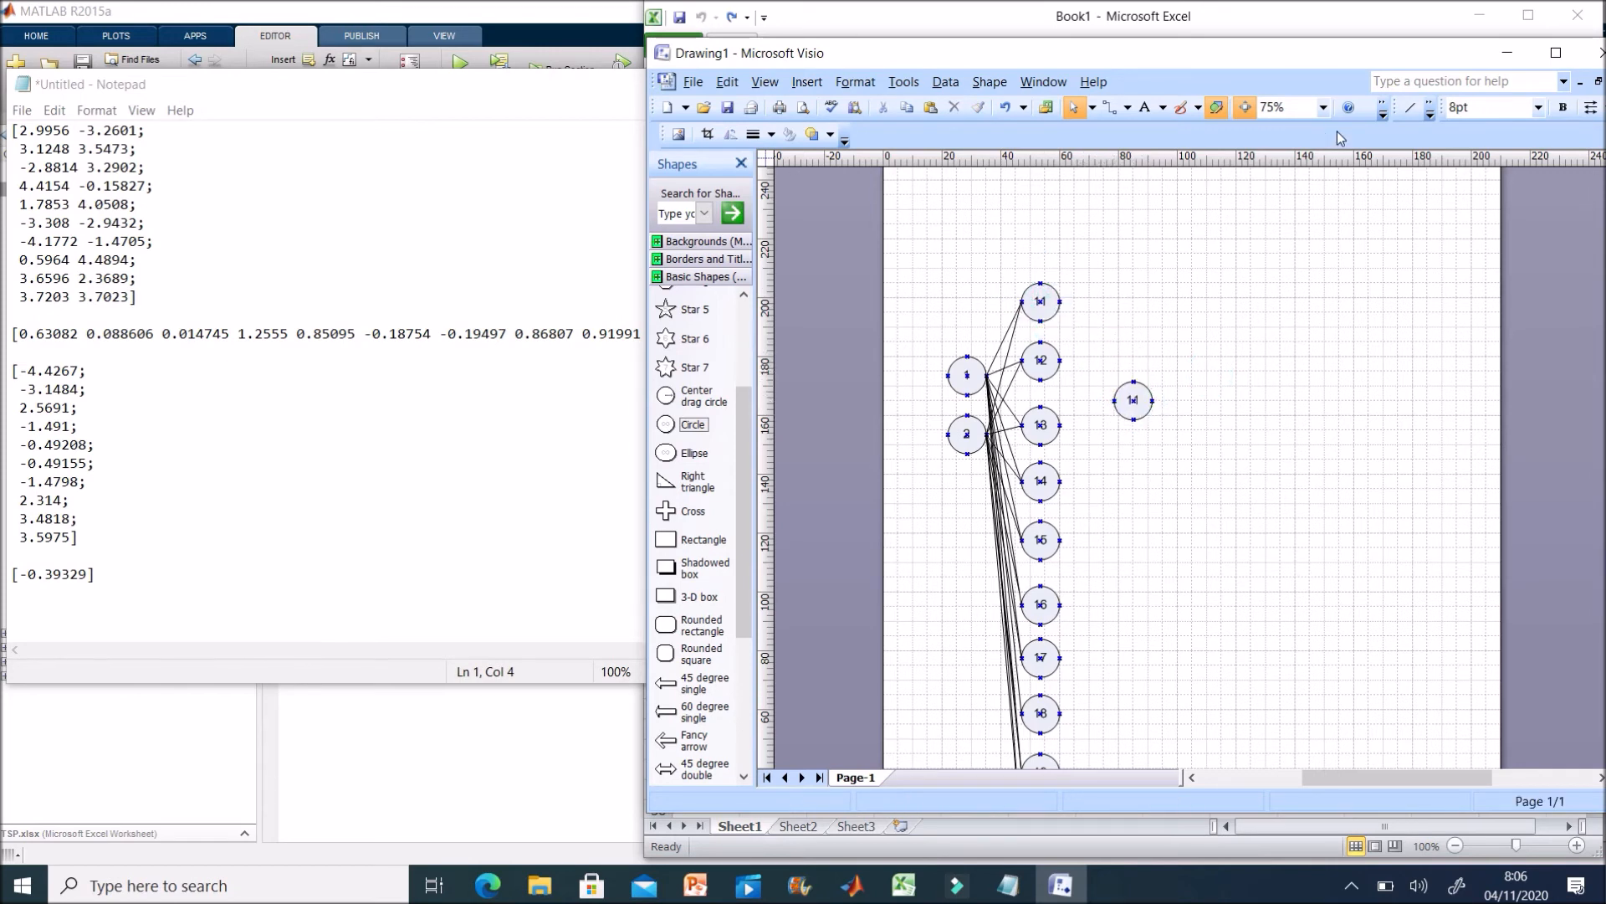
pyautogui.moveTo(1137, 400); pyautogui.dragTo(1137, 381)
pyautogui.click(1244, 366)
# Draw straight lines from circles 11 to 18 of the second column to the output circle in the third column
pyautogui.click(1410, 107)
pyautogui.moveTo(1060, 302)
pyautogui.mouseDown()
pyautogui.moveTo(1128, 378)
pyautogui.moveTo(1104, 408)
pyautogui.moveTo(1113, 380)
pyautogui.mouseUp()
pyautogui.moveTo(1060, 480); pyautogui.dragTo(1113, 381)
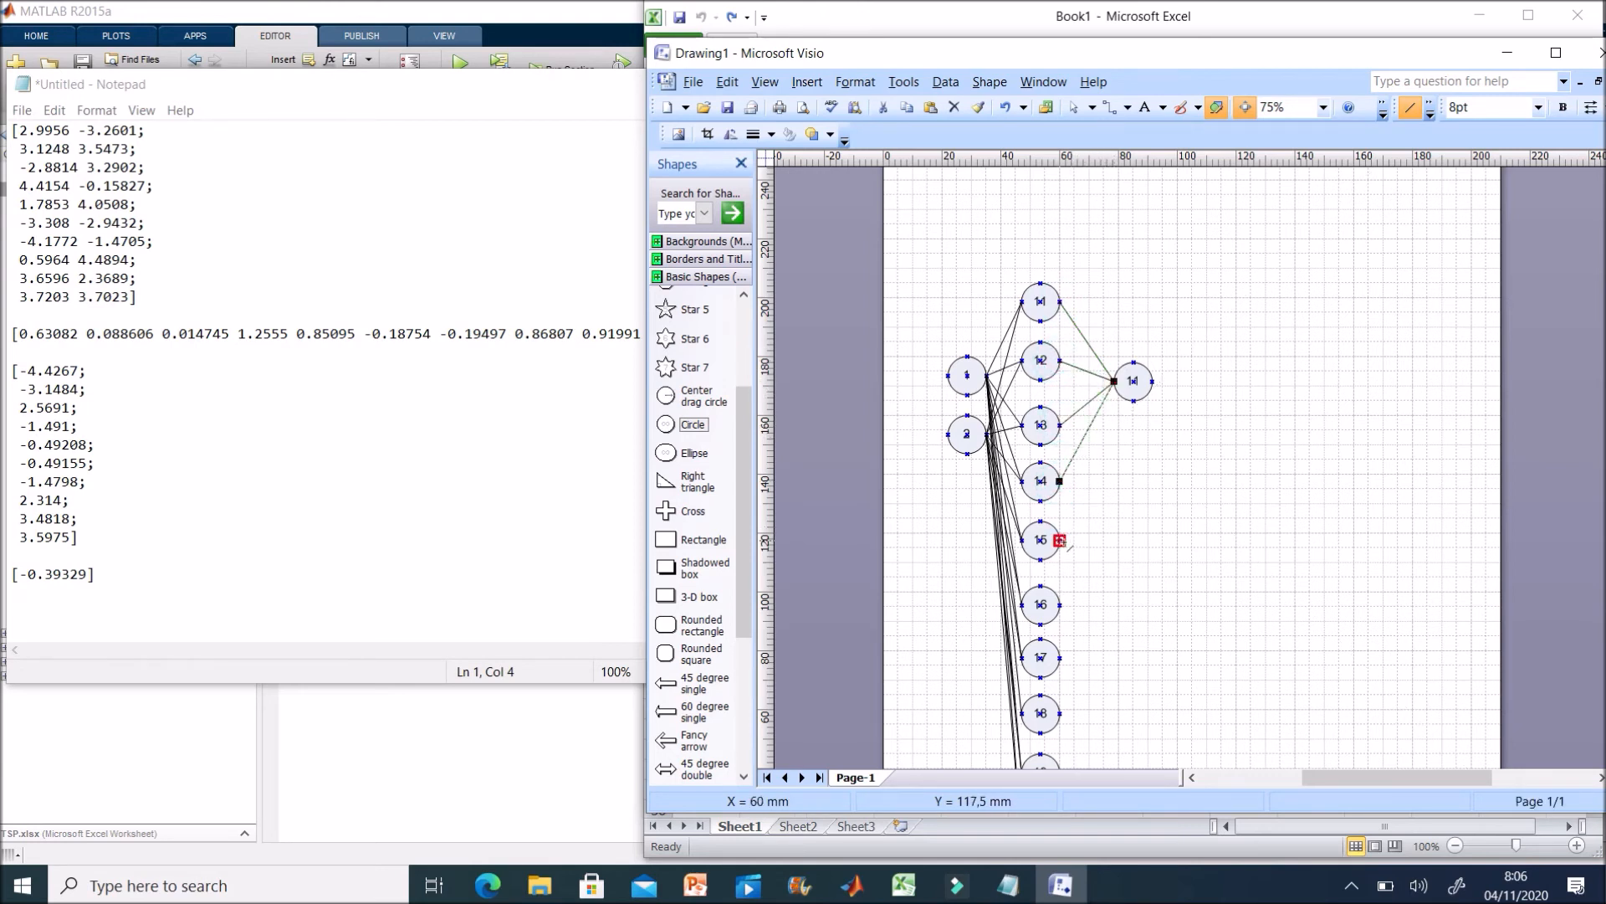
pyautogui.moveTo(1059, 538); pyautogui.dragTo(1114, 381)
pyautogui.moveTo(1059, 604); pyautogui.dragTo(1114, 381)
pyautogui.moveTo(1059, 657); pyautogui.dragTo(1113, 381)
pyautogui.moveTo(1067, 713); pyautogui.dragTo(1113, 381)
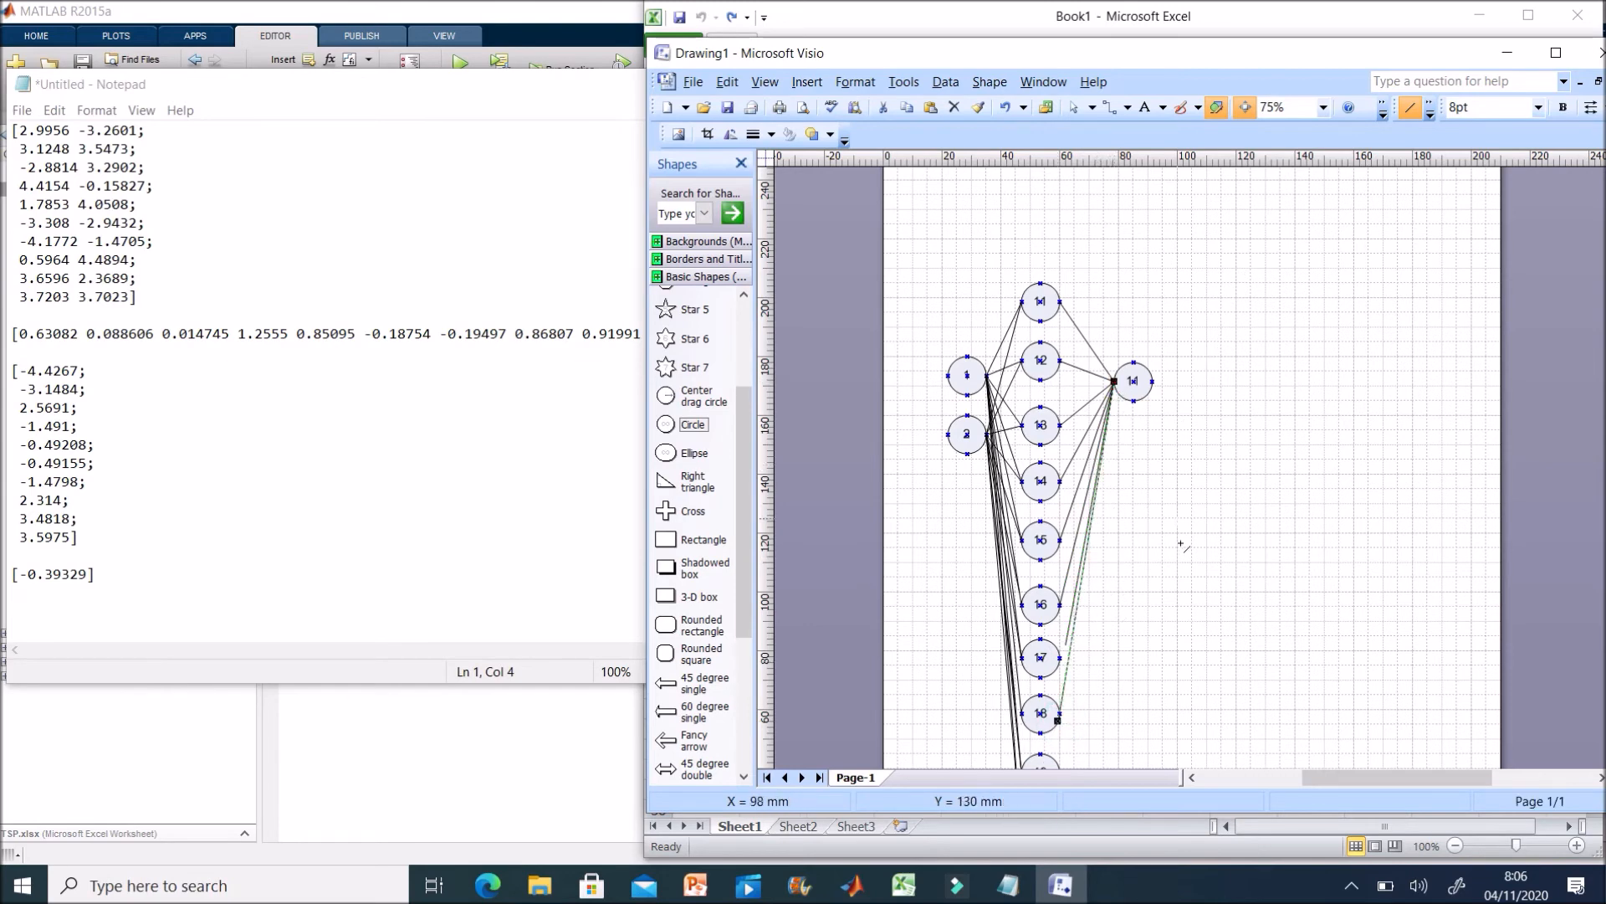
# Connect circles 10 and 19 with straight lines to the output circle in the third column
pyautogui.scroll(-3, 1177, 525)
pyautogui.moveTo(1060, 677); pyautogui.dragTo(1113, 220)
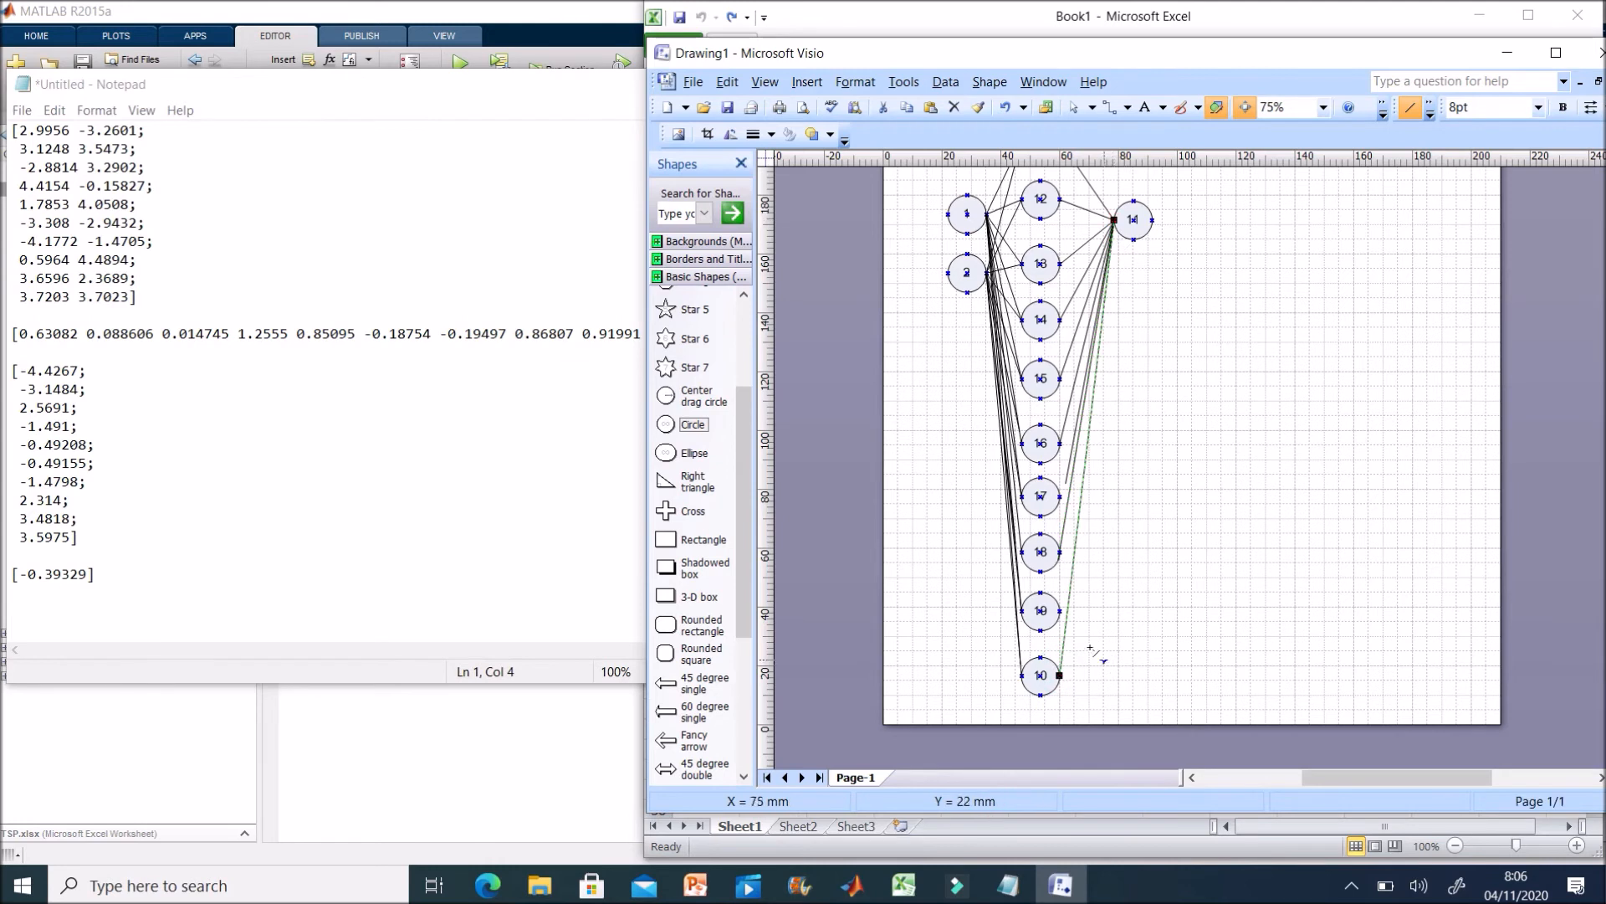
pyautogui.moveTo(1060, 610); pyautogui.dragTo(1114, 220)
# Attach the loose end of the output line beside circle 17 to that circle's connection point
pyautogui.click(1073, 107)
pyautogui.click(1065, 466)
pyautogui.moveTo(1066, 479); pyautogui.dragTo(1060, 497)
pyautogui.click(1203, 497)
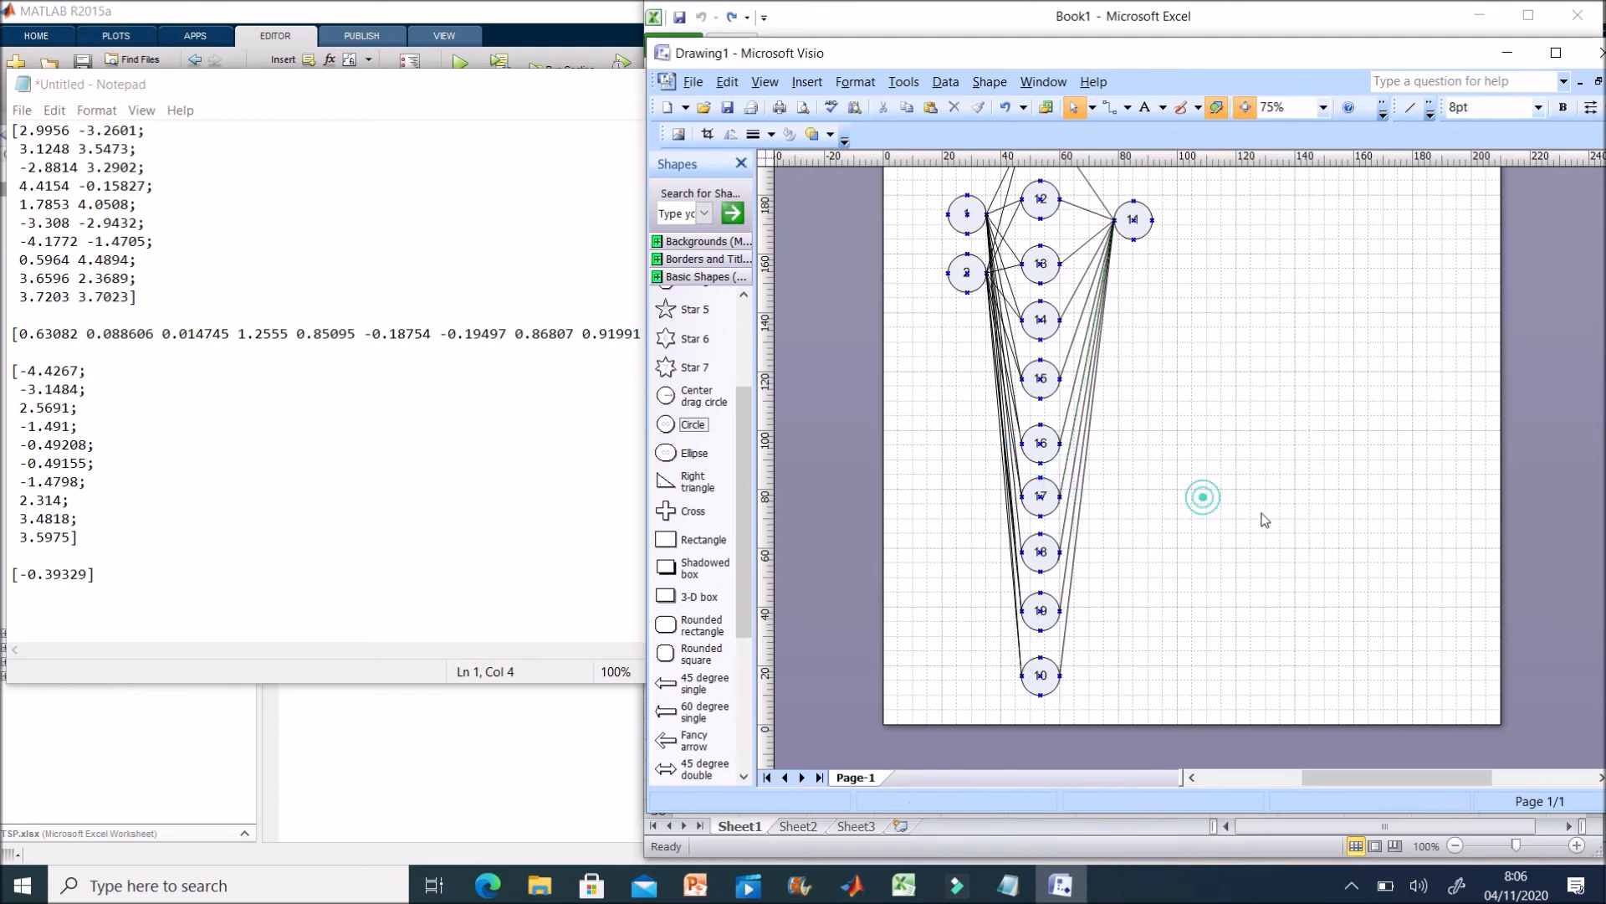
# Copy the weight 2.9956 from Notepad into the Visio diagram and place it on the line between circles 1 and 11, at 150% zoom
pyautogui.scroll(3, 1263, 519)
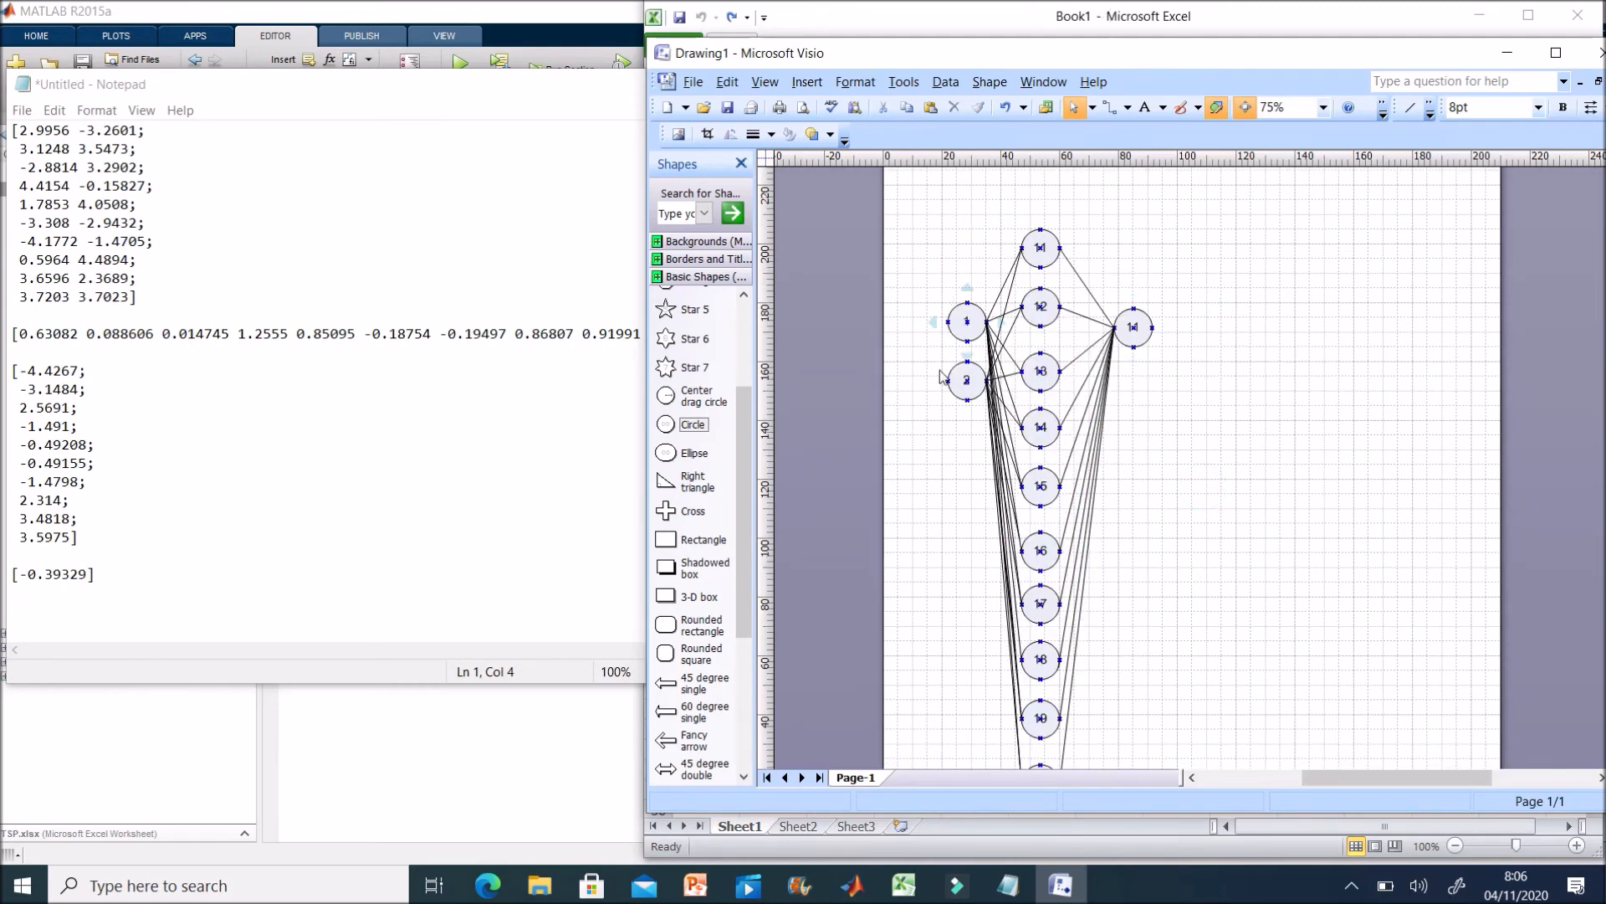
pyautogui.click(971, 323)
pyautogui.click(1275, 436)
pyautogui.click(1324, 107)
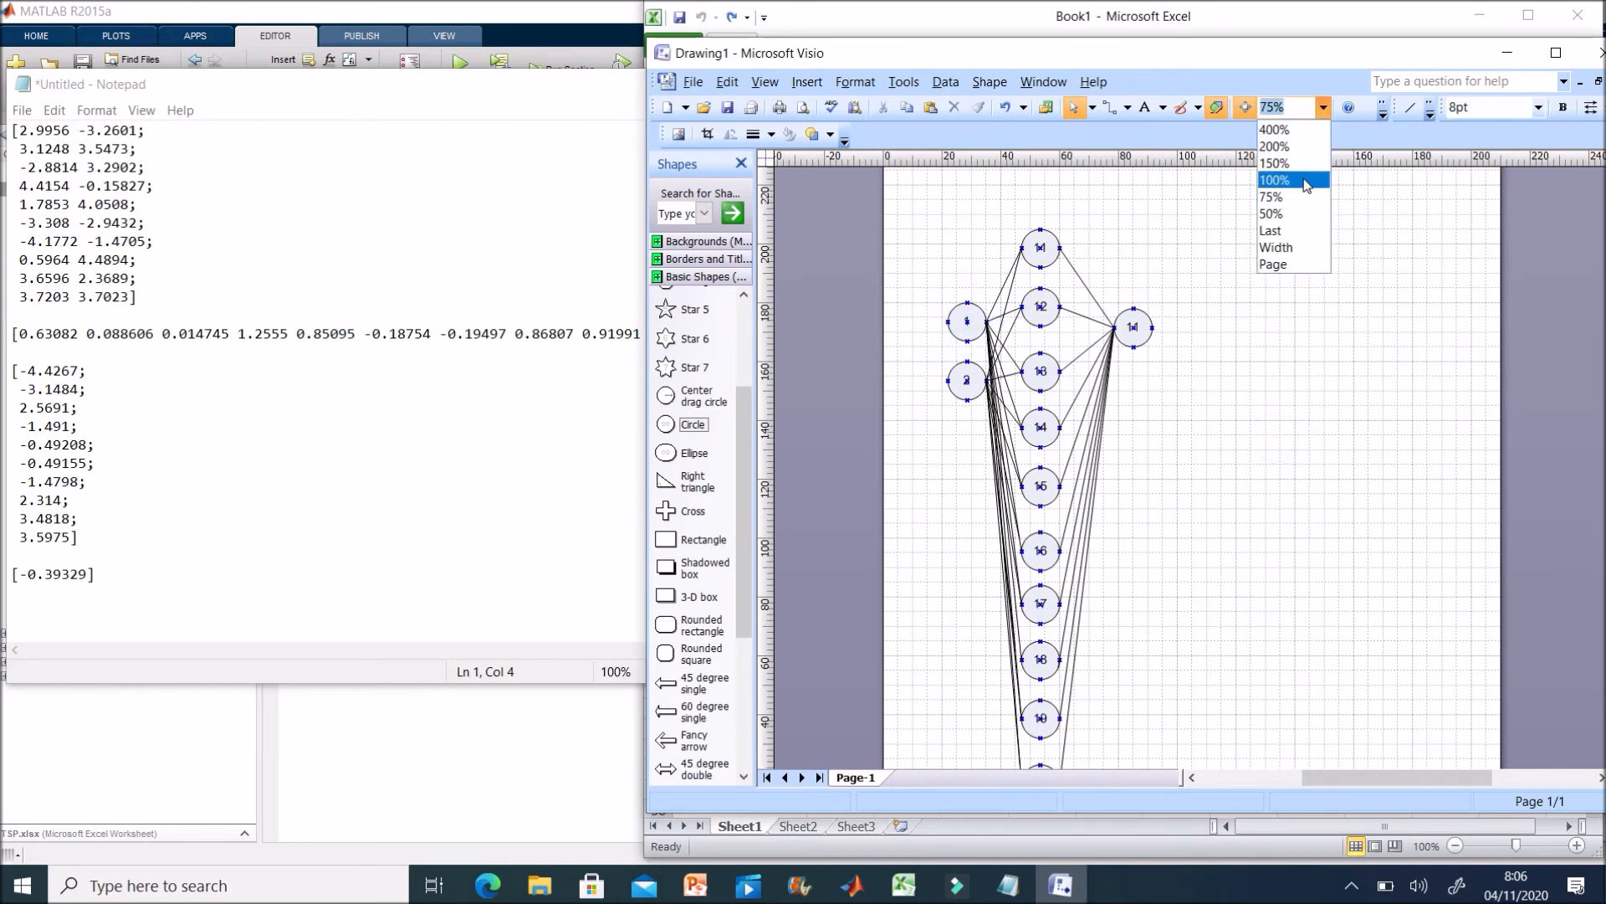
pyautogui.click(1302, 163)
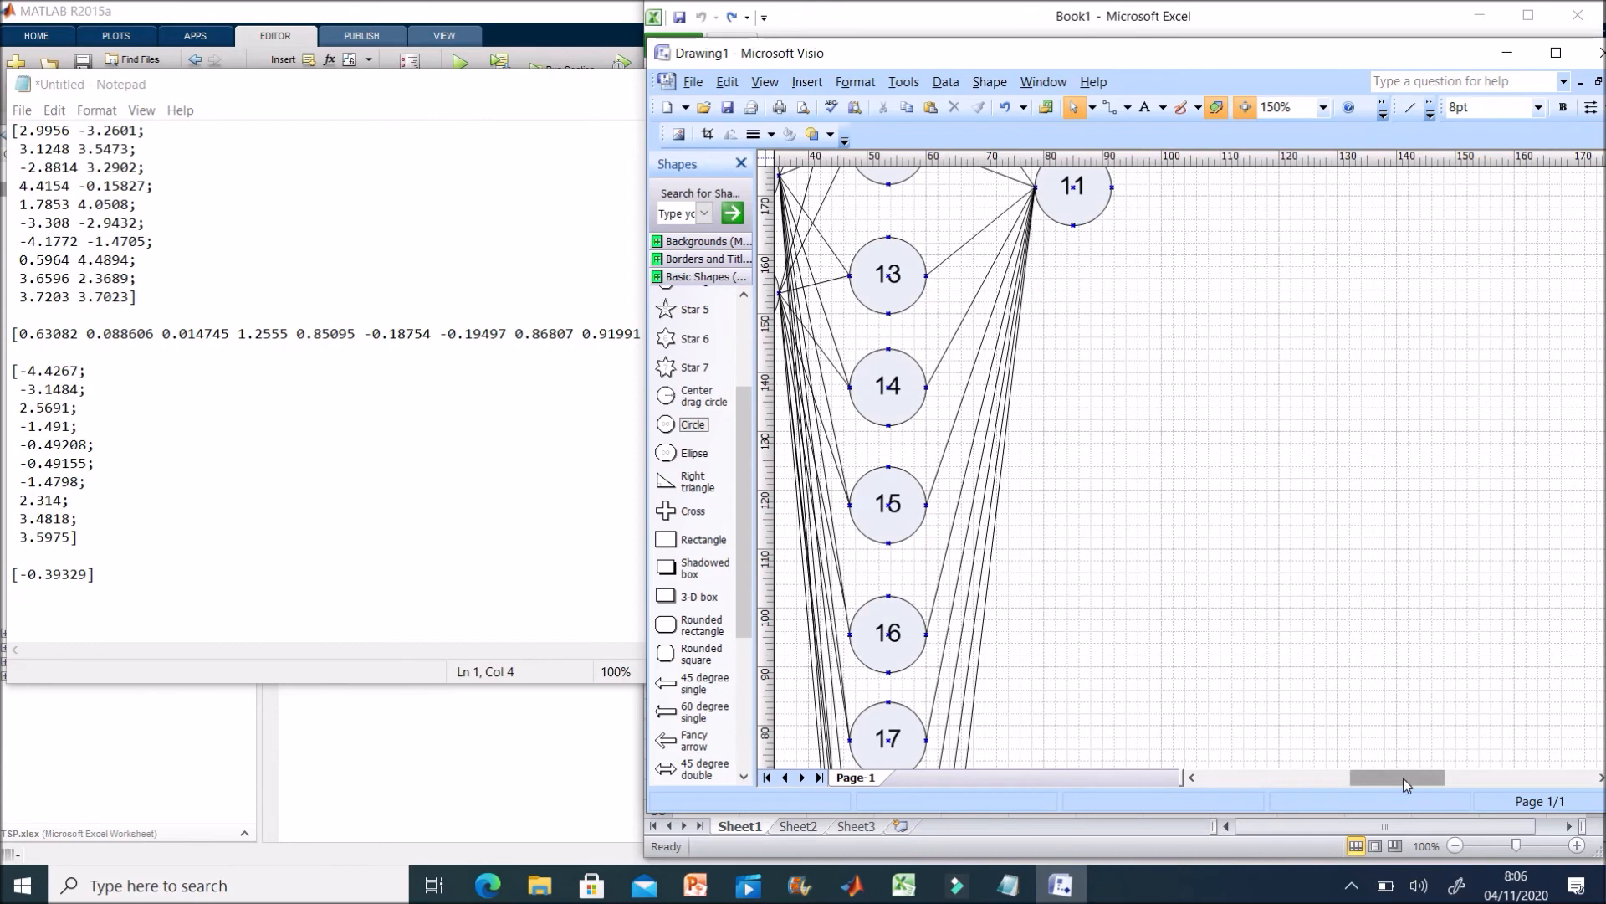
pyautogui.moveTo(1408, 777); pyautogui.dragTo(1355, 777)
pyautogui.scroll(5, 1414, 343)
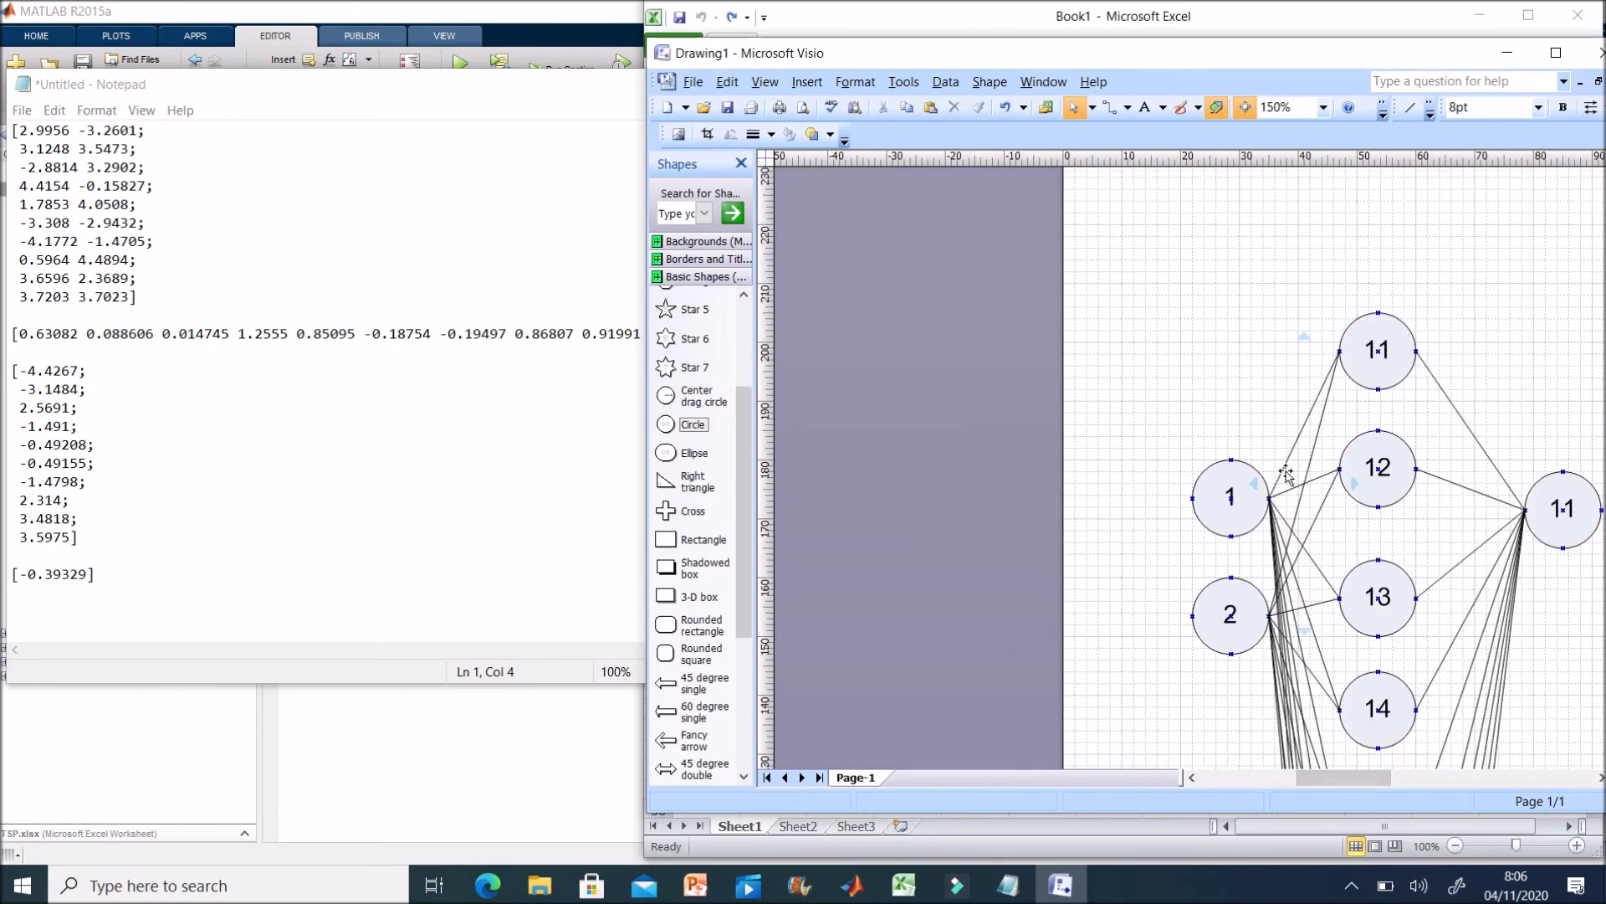
pyautogui.click(137, 167)
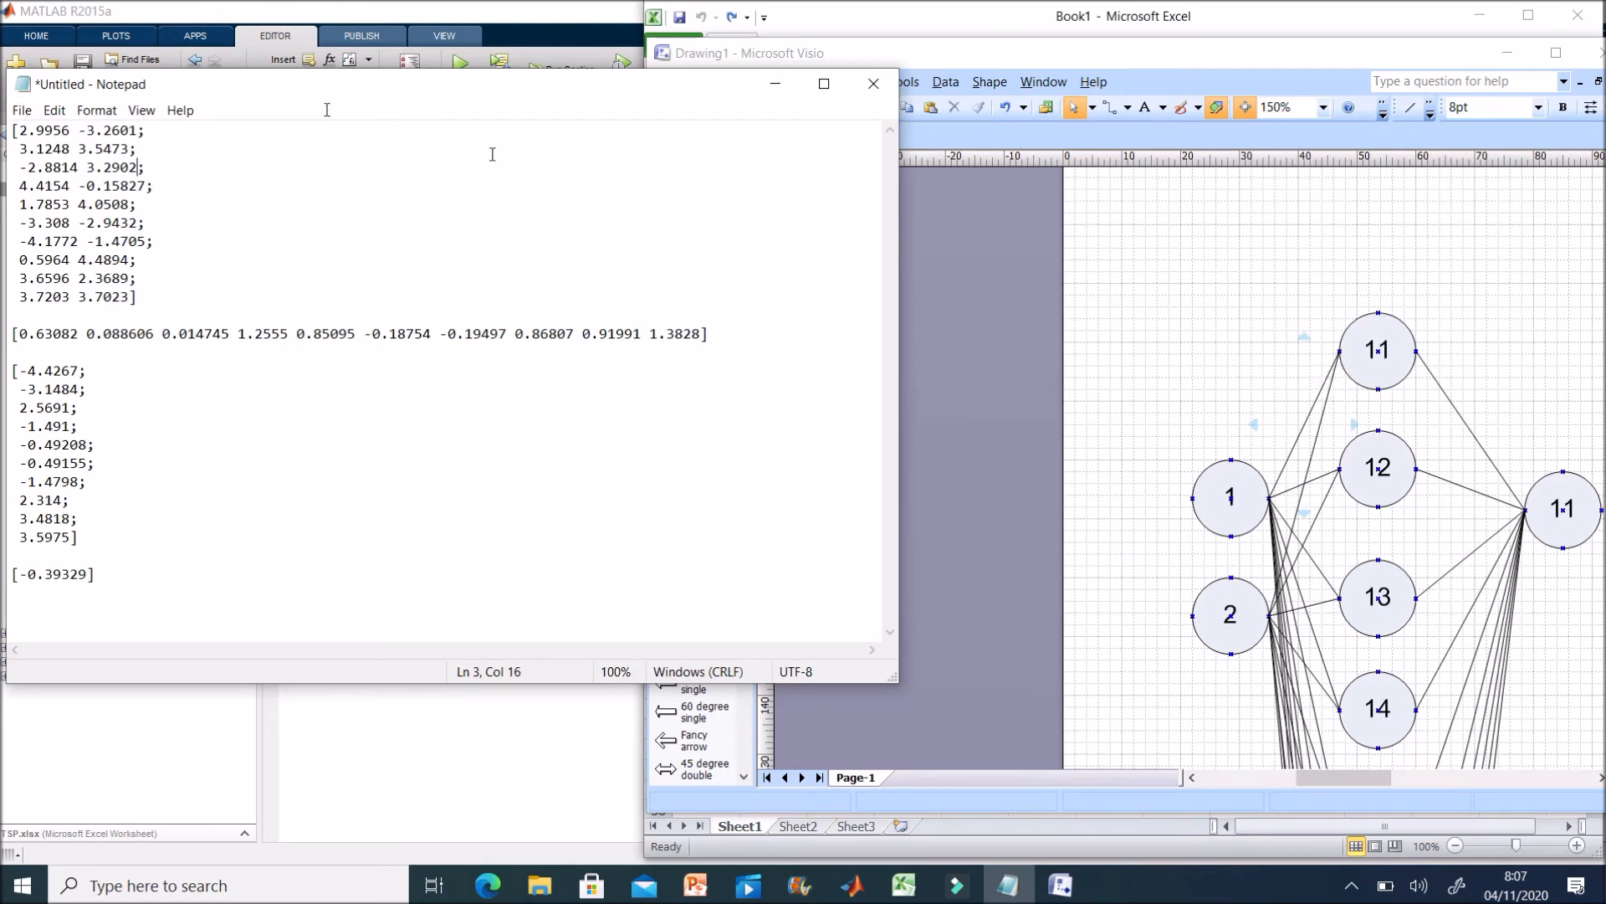
pyautogui.moveTo(18, 130); pyautogui.dragTo(65, 133)
pyautogui.click(1055, 292)
pyautogui.write('2.9956')
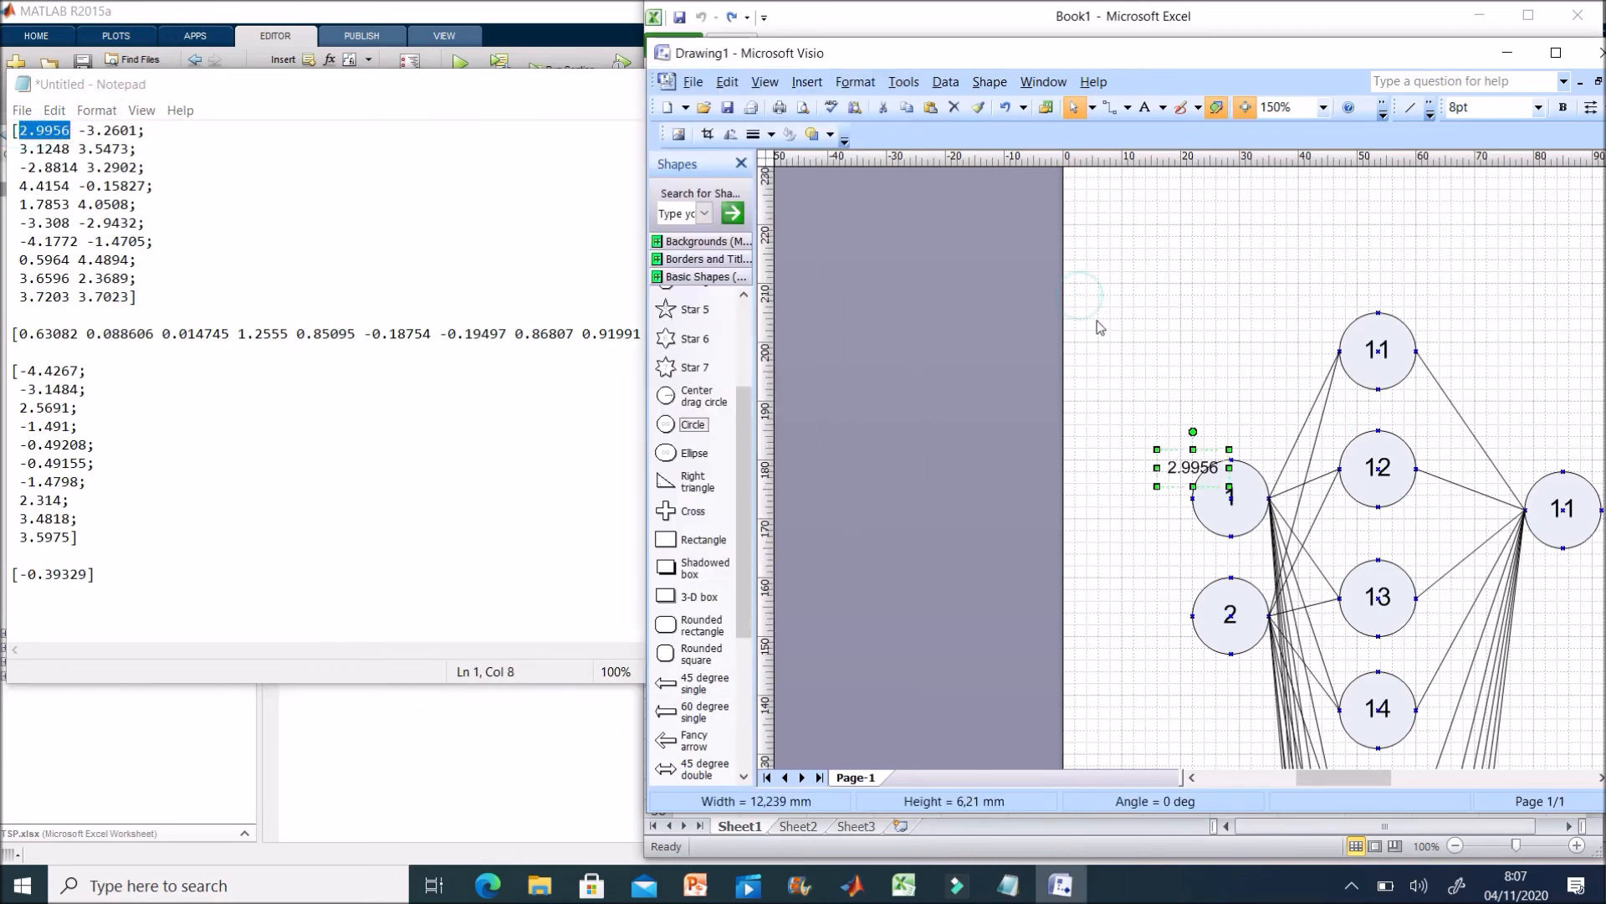
pyautogui.moveTo(1188, 465); pyautogui.dragTo(1282, 413)
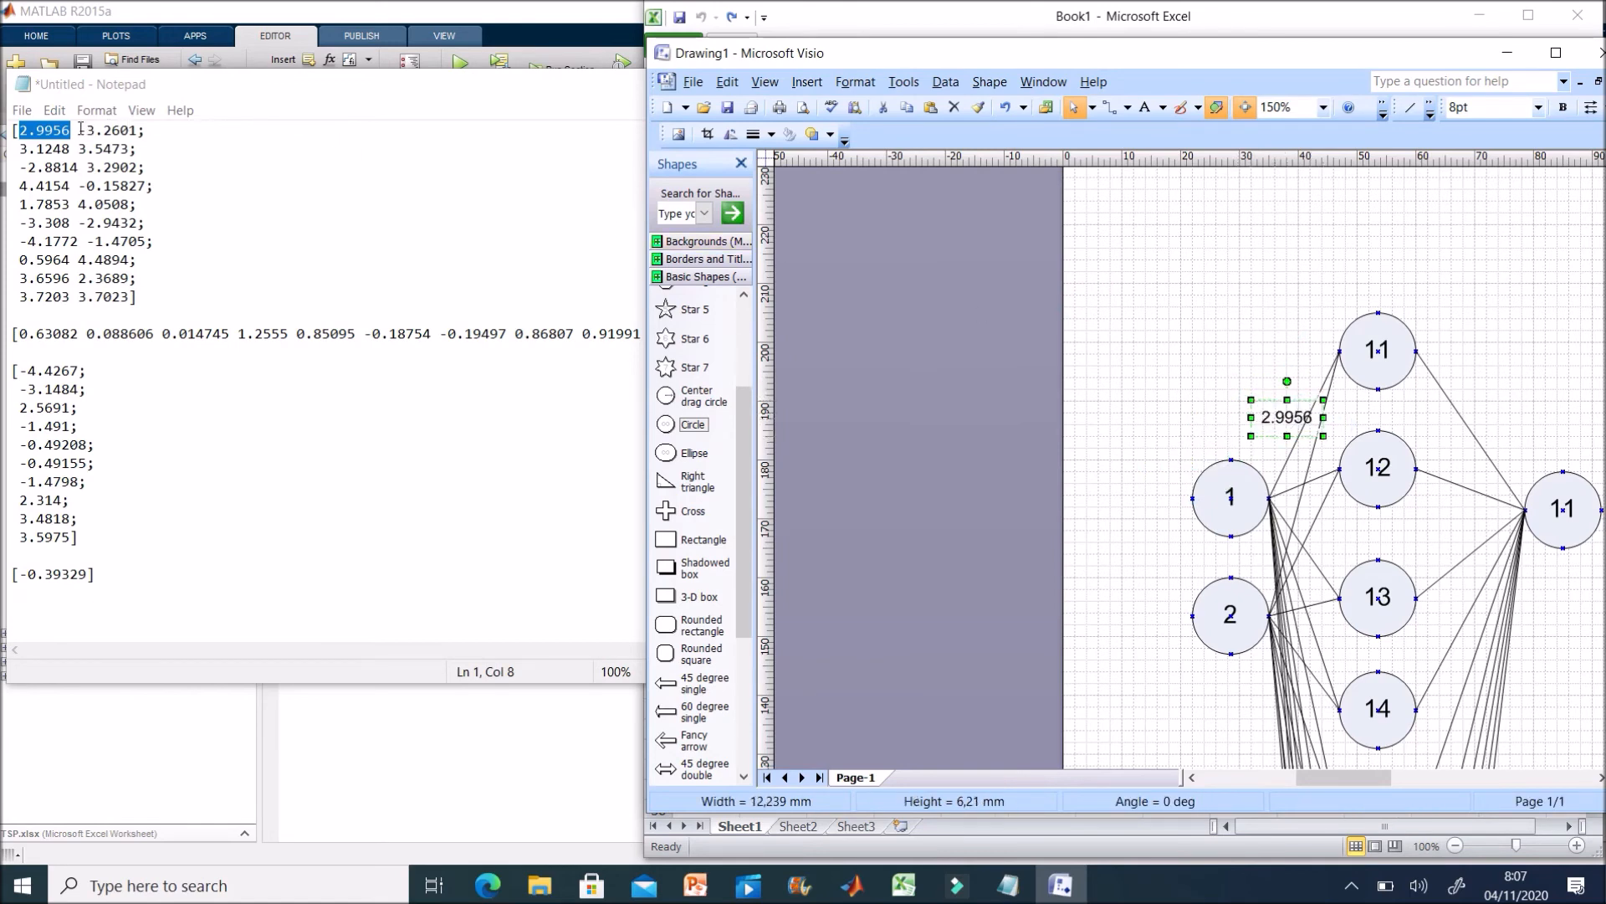
pyautogui.moveTo(79, 130); pyautogui.dragTo(138, 136)
pyautogui.hotkey('ctrl', 'c')
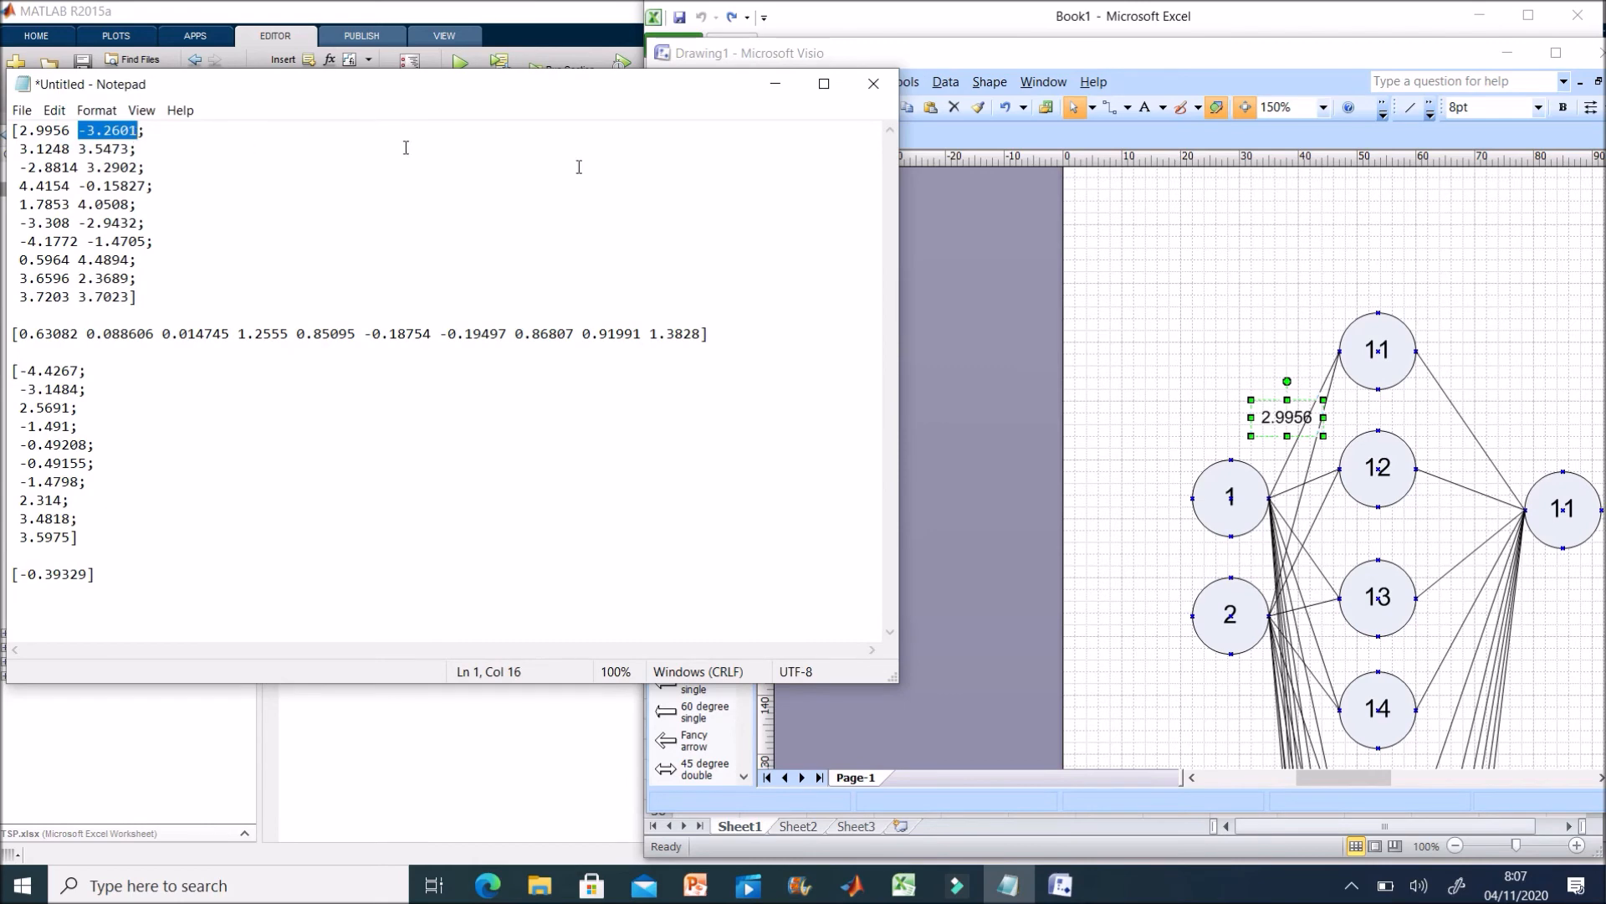
pyautogui.click(1106, 270)
pyautogui.hotkey('ctrl', 'v')
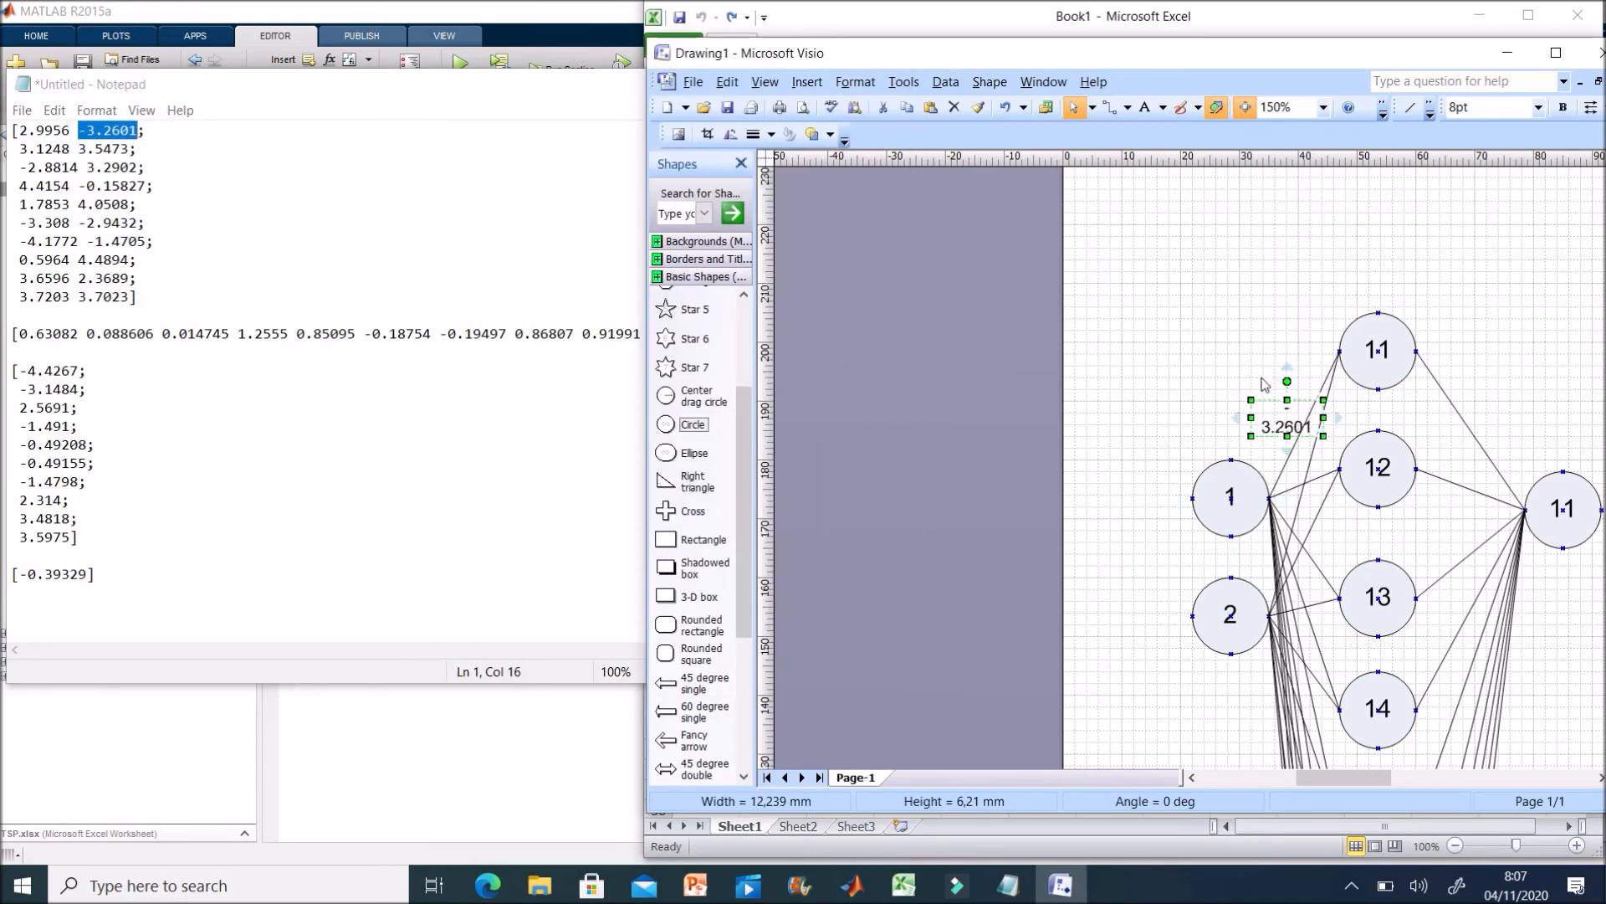
pyautogui.click(1251, 341)
pyautogui.moveTo(1273, 427); pyautogui.dragTo(1239, 362)
pyautogui.hotkey('ctrl', 'z')
pyautogui.hotkey('ctrl', 'z')
pyautogui.click(1232, 337)
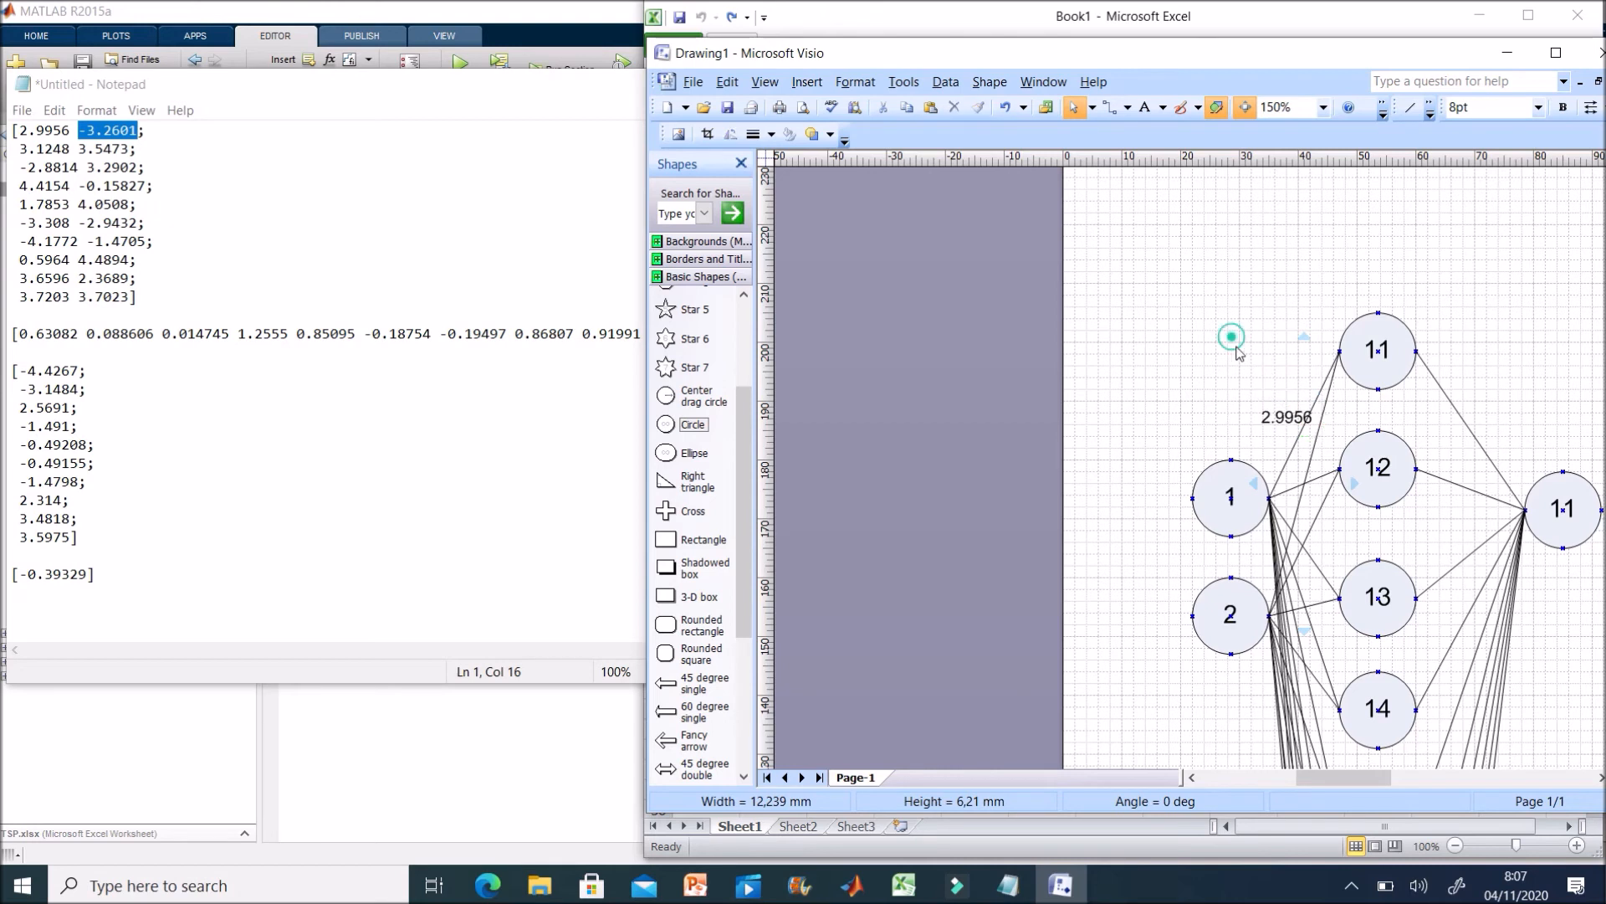
# Copy the weight -3.2601 from Notepad into Visio beside the line between circles 2 and 11, moving the 2.9956 label up the line from circle 1
pyautogui.moveTo(1273, 414); pyautogui.dragTo(1278, 425)
pyautogui.click(1226, 300)
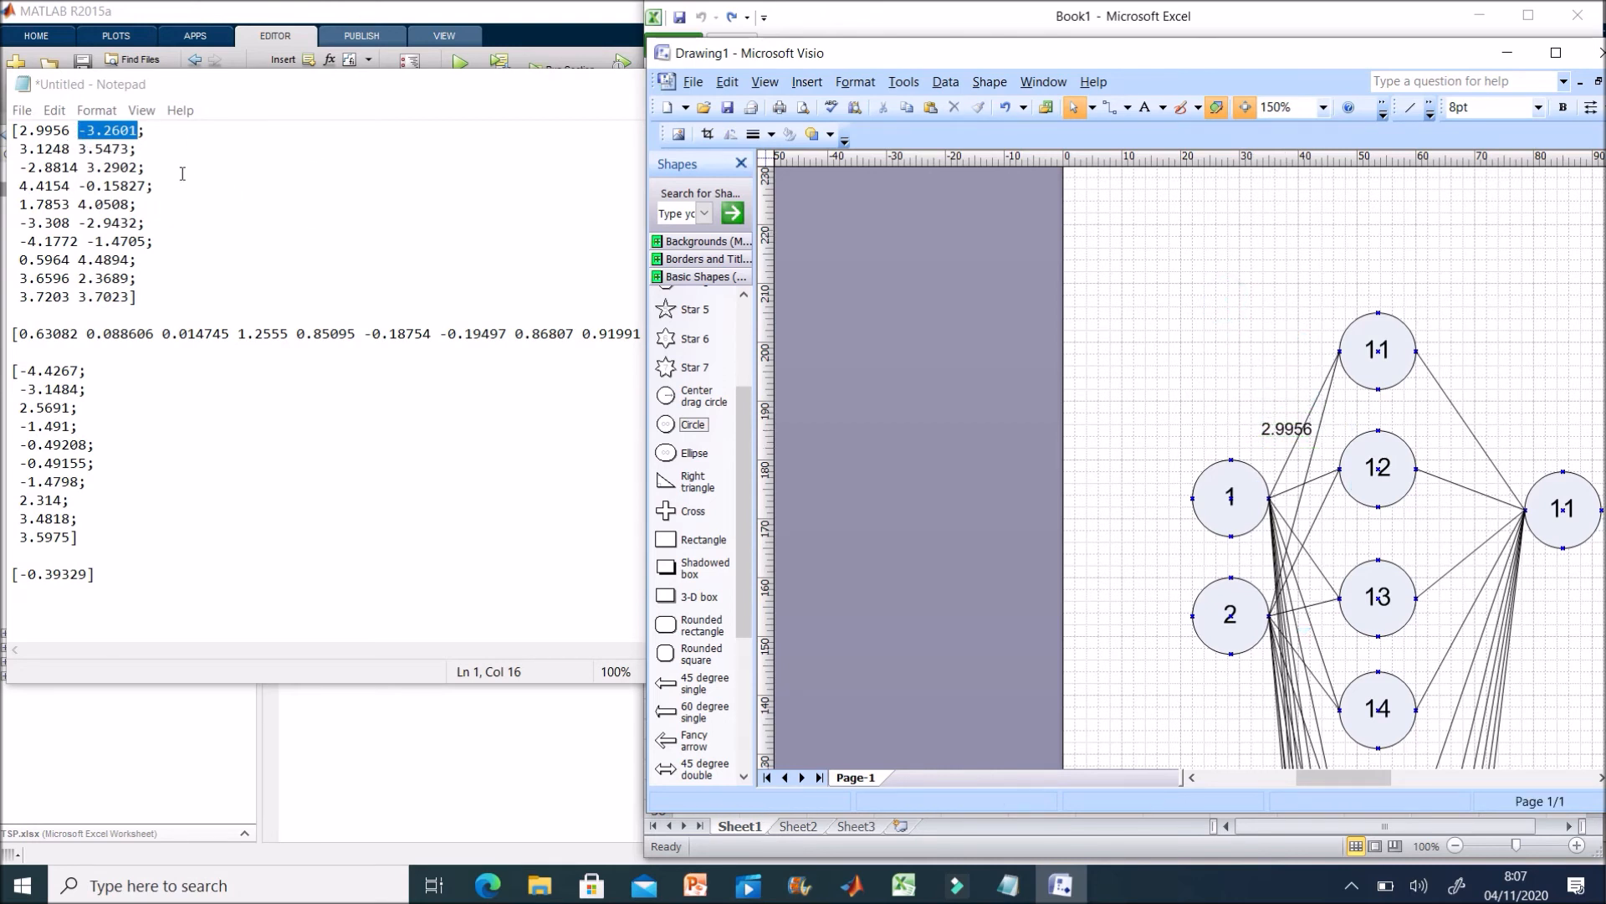
pyautogui.click(376, 244)
pyautogui.moveTo(79, 130); pyautogui.dragTo(134, 138)
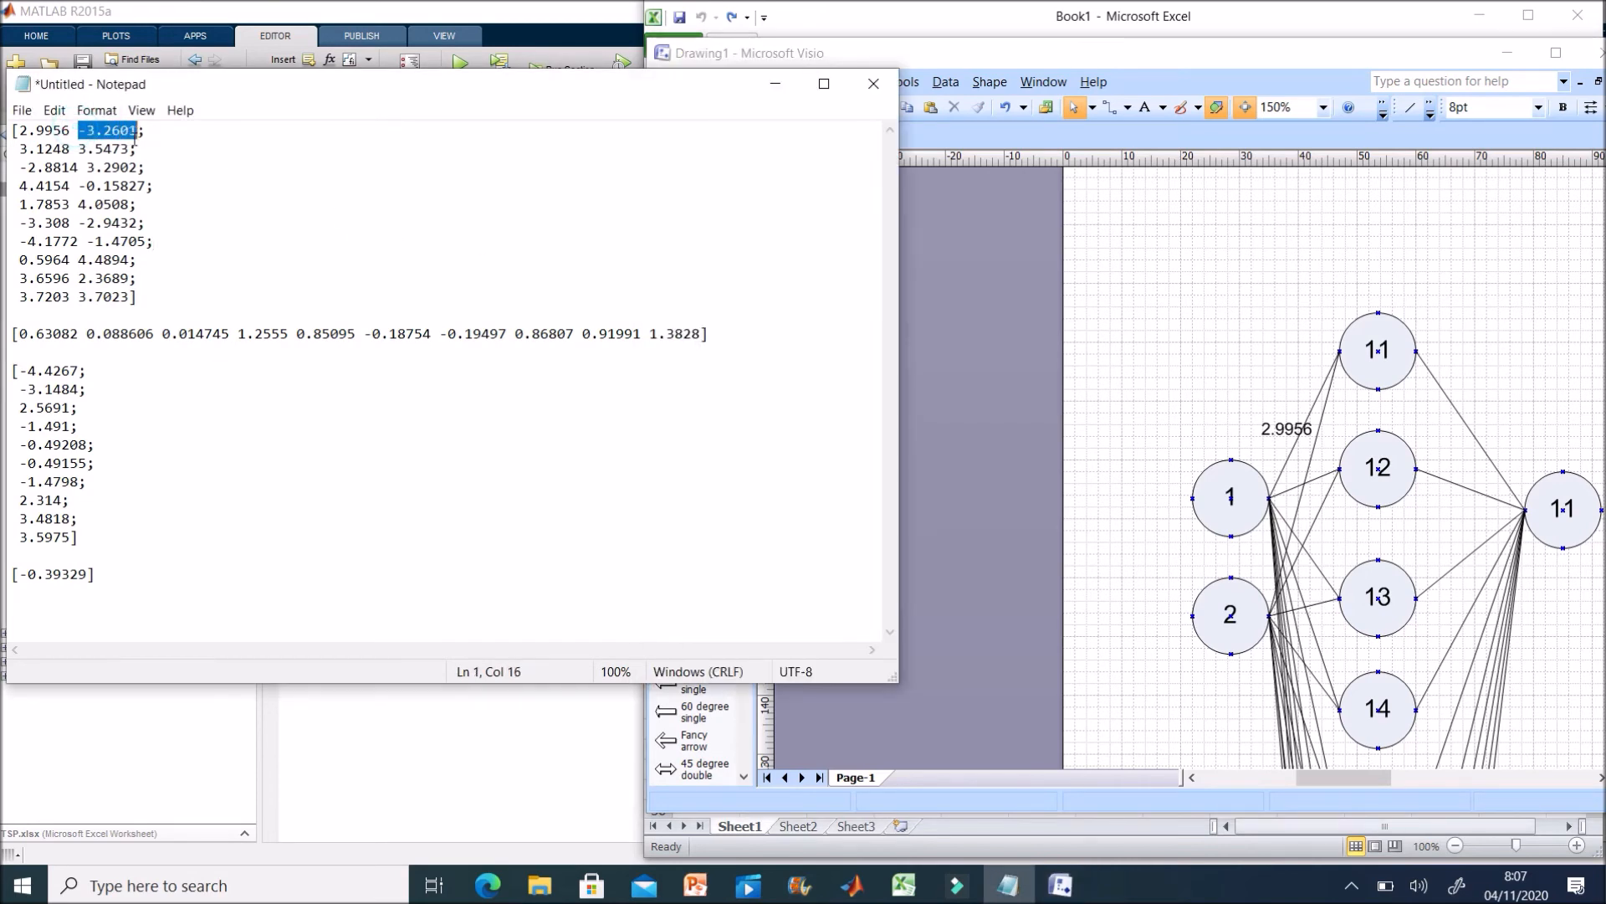
pyautogui.click(852, 410)
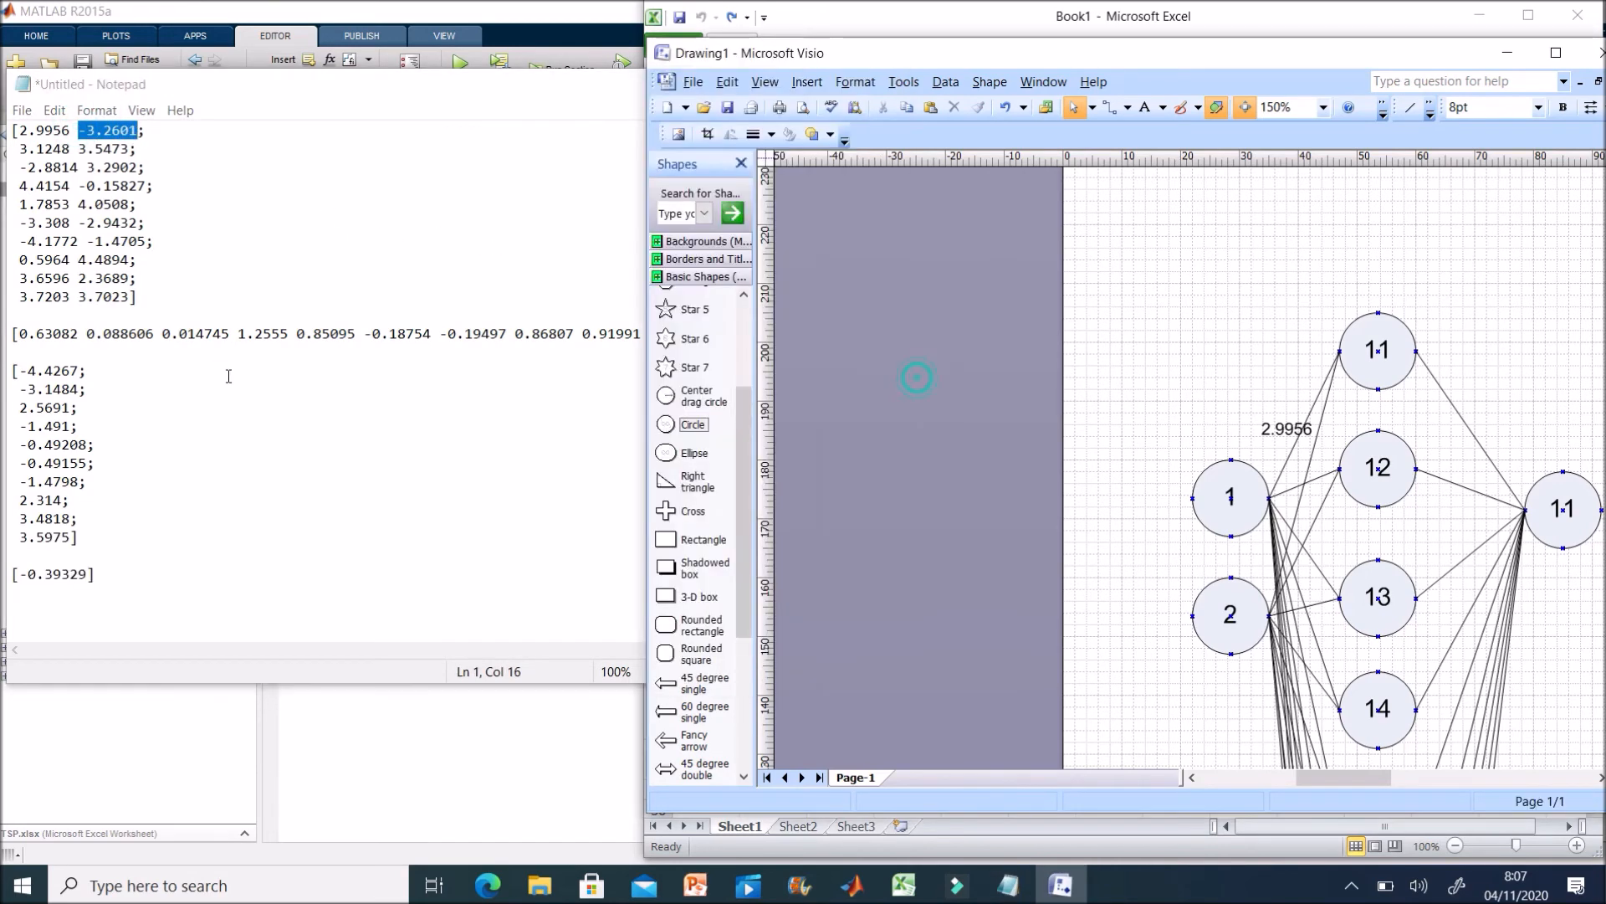
pyautogui.hotkey('ctrl', 'v')
pyautogui.click(1167, 368)
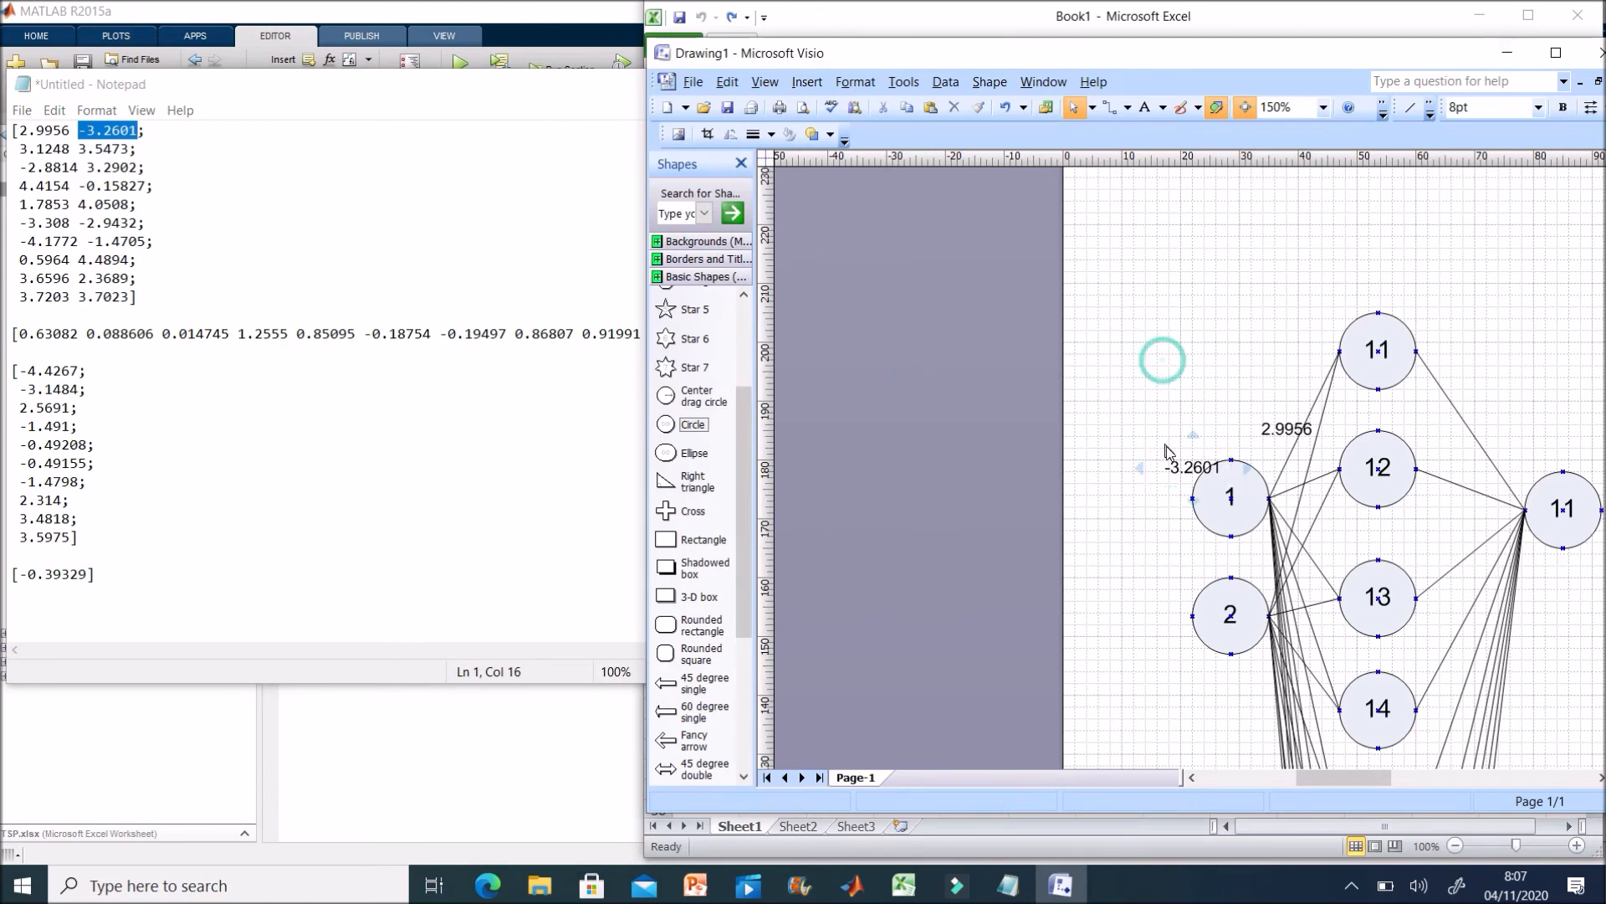
pyautogui.moveTo(1183, 462); pyautogui.dragTo(1287, 400)
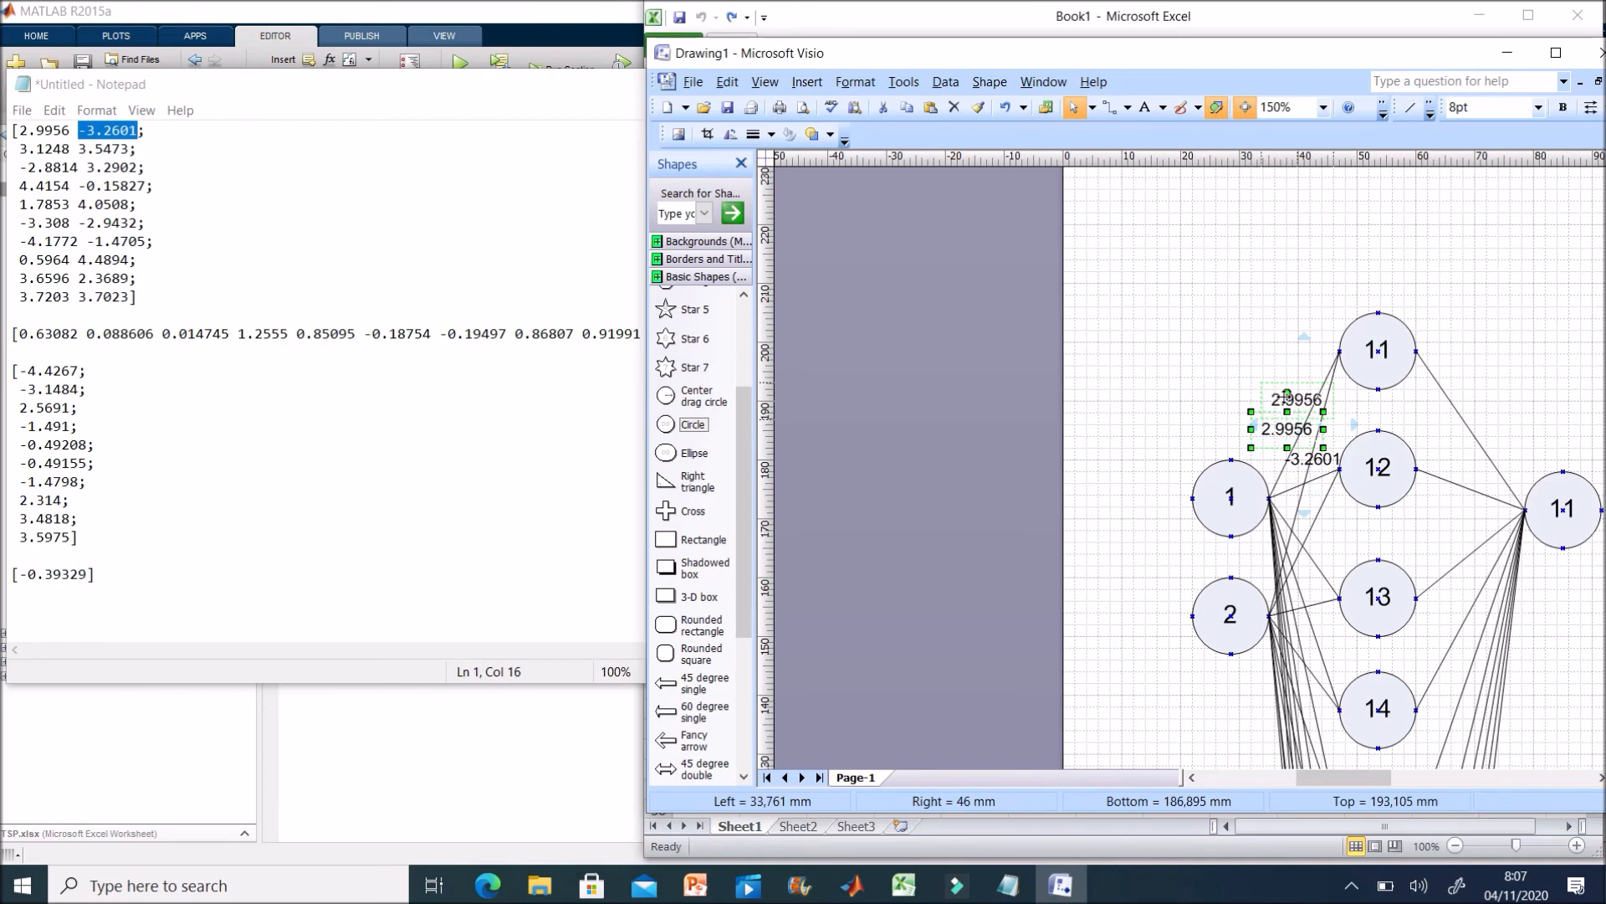
pyautogui.moveTo(1319, 459); pyautogui.dragTo(1315, 441)
pyautogui.click(1332, 305)
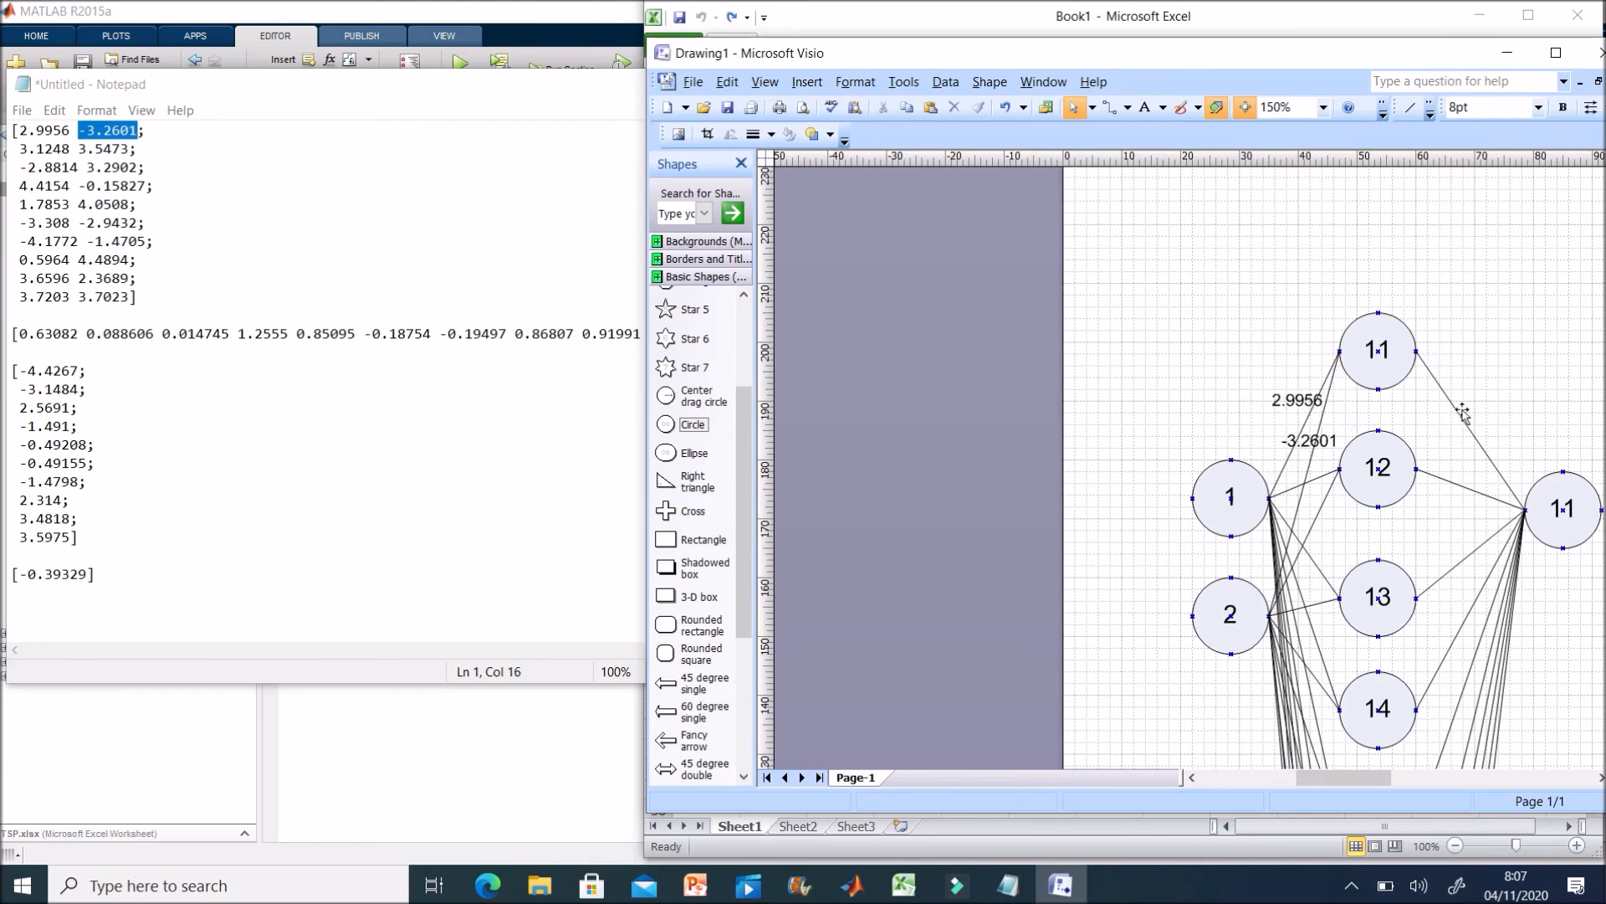
# Copy the weight 0.63082 from Notepad into the Visio diagram and place it on the line between circle 11 and the output circle
pyautogui.click(352, 323)
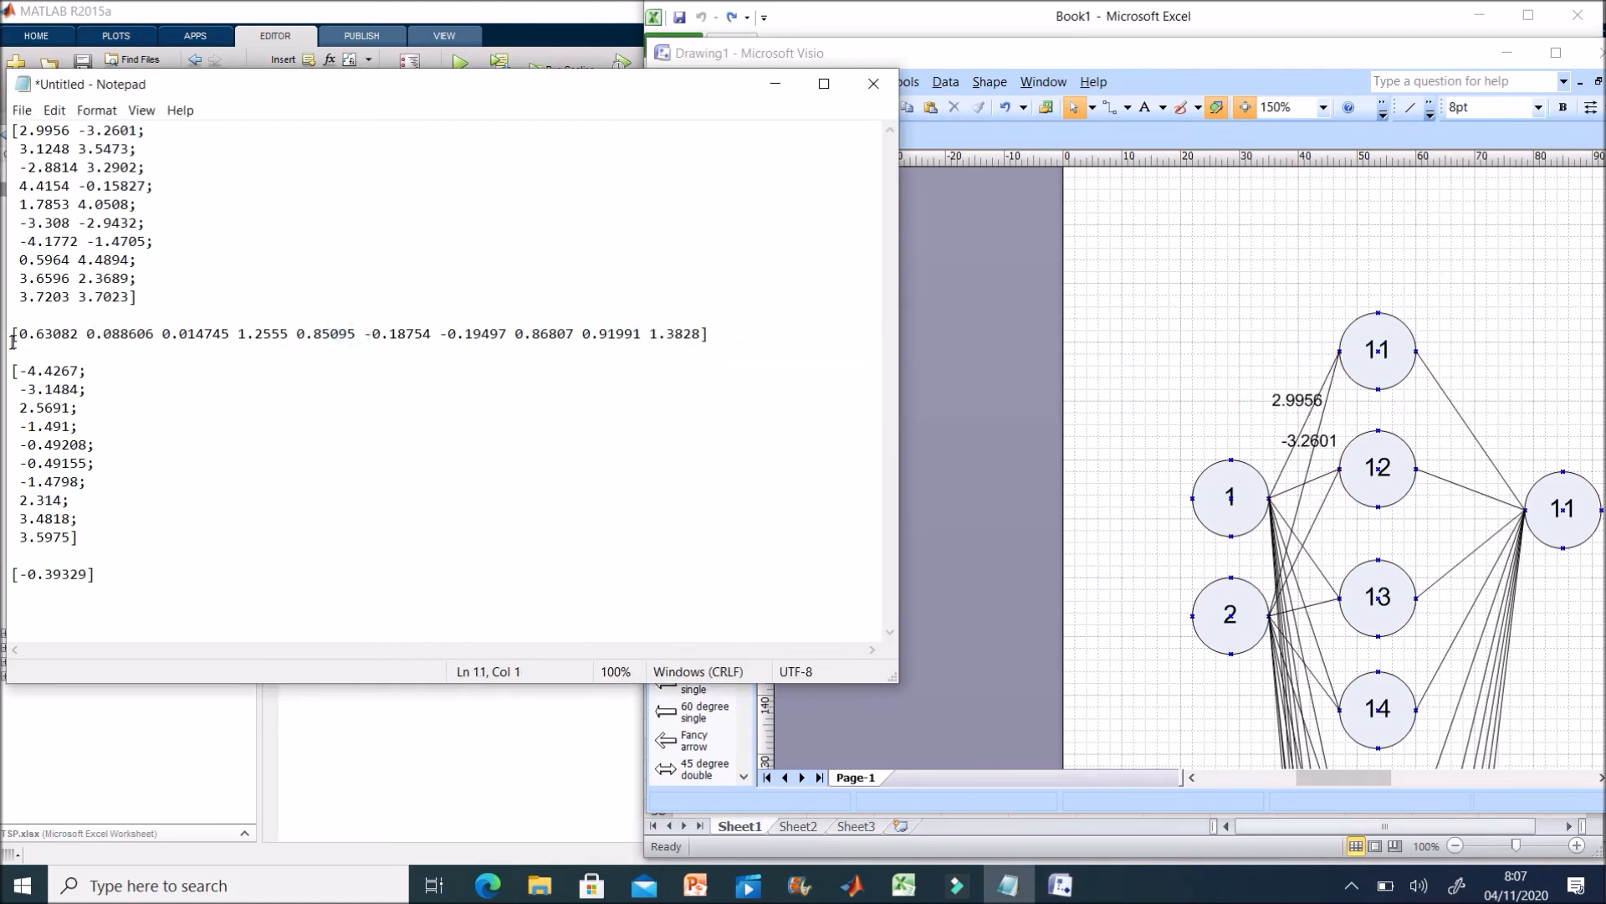
pyautogui.moveTo(20, 337); pyautogui.dragTo(82, 337)
pyautogui.hotkey('ctrl', 'c')
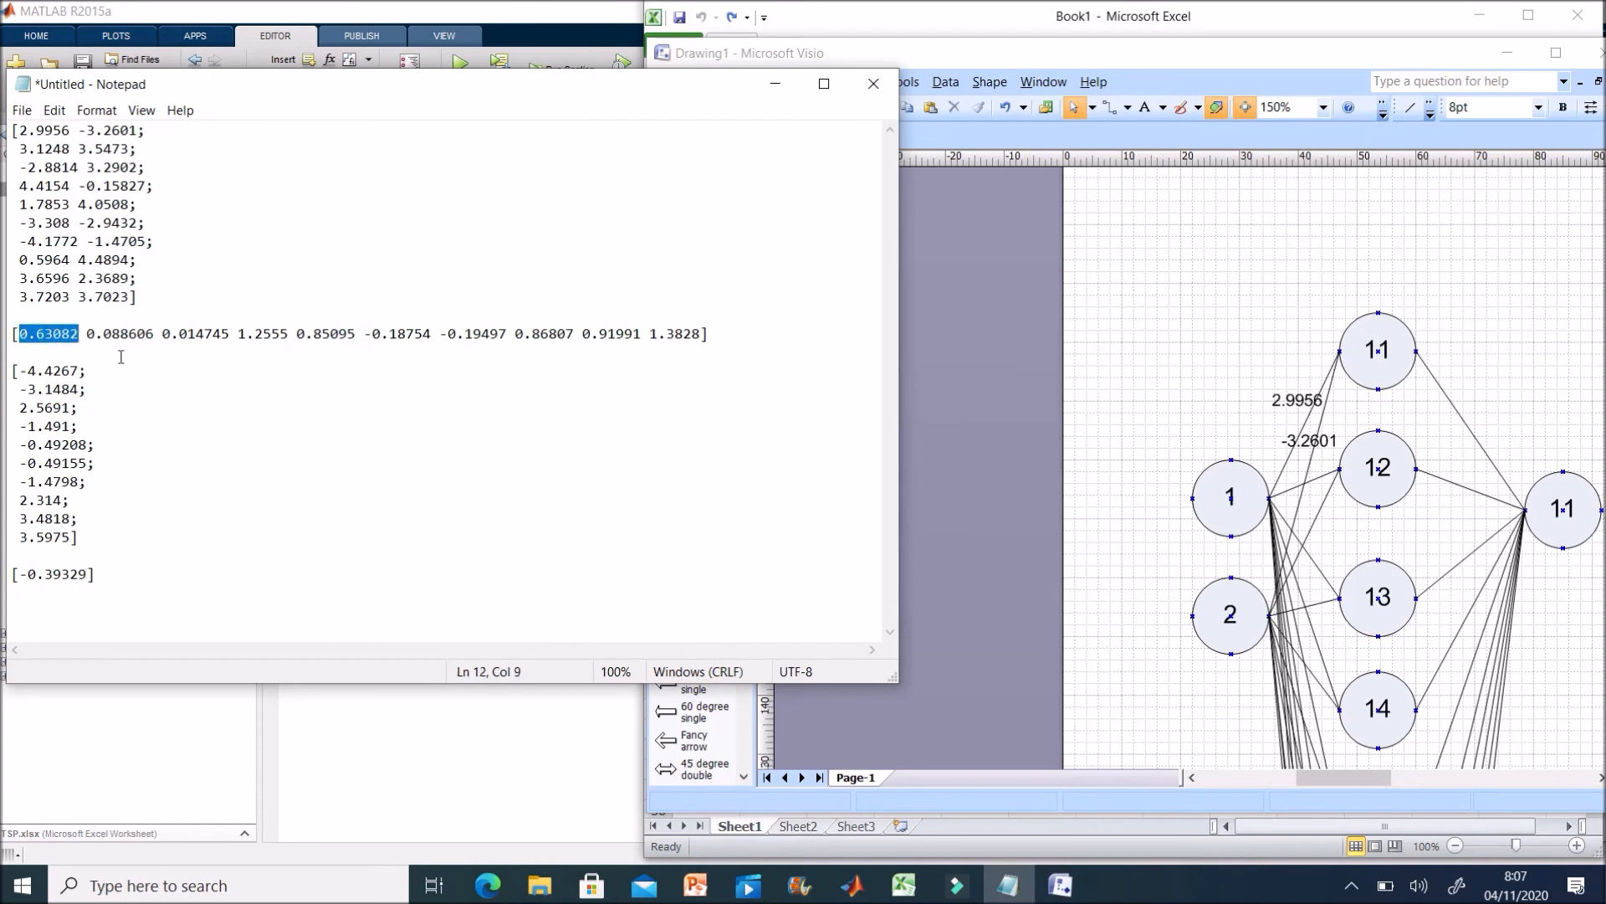
pyautogui.click(1155, 253)
pyautogui.hotkey('ctrl', 'v')
pyautogui.moveTo(1184, 467); pyautogui.dragTo(1454, 428)
pyautogui.click(1495, 345)
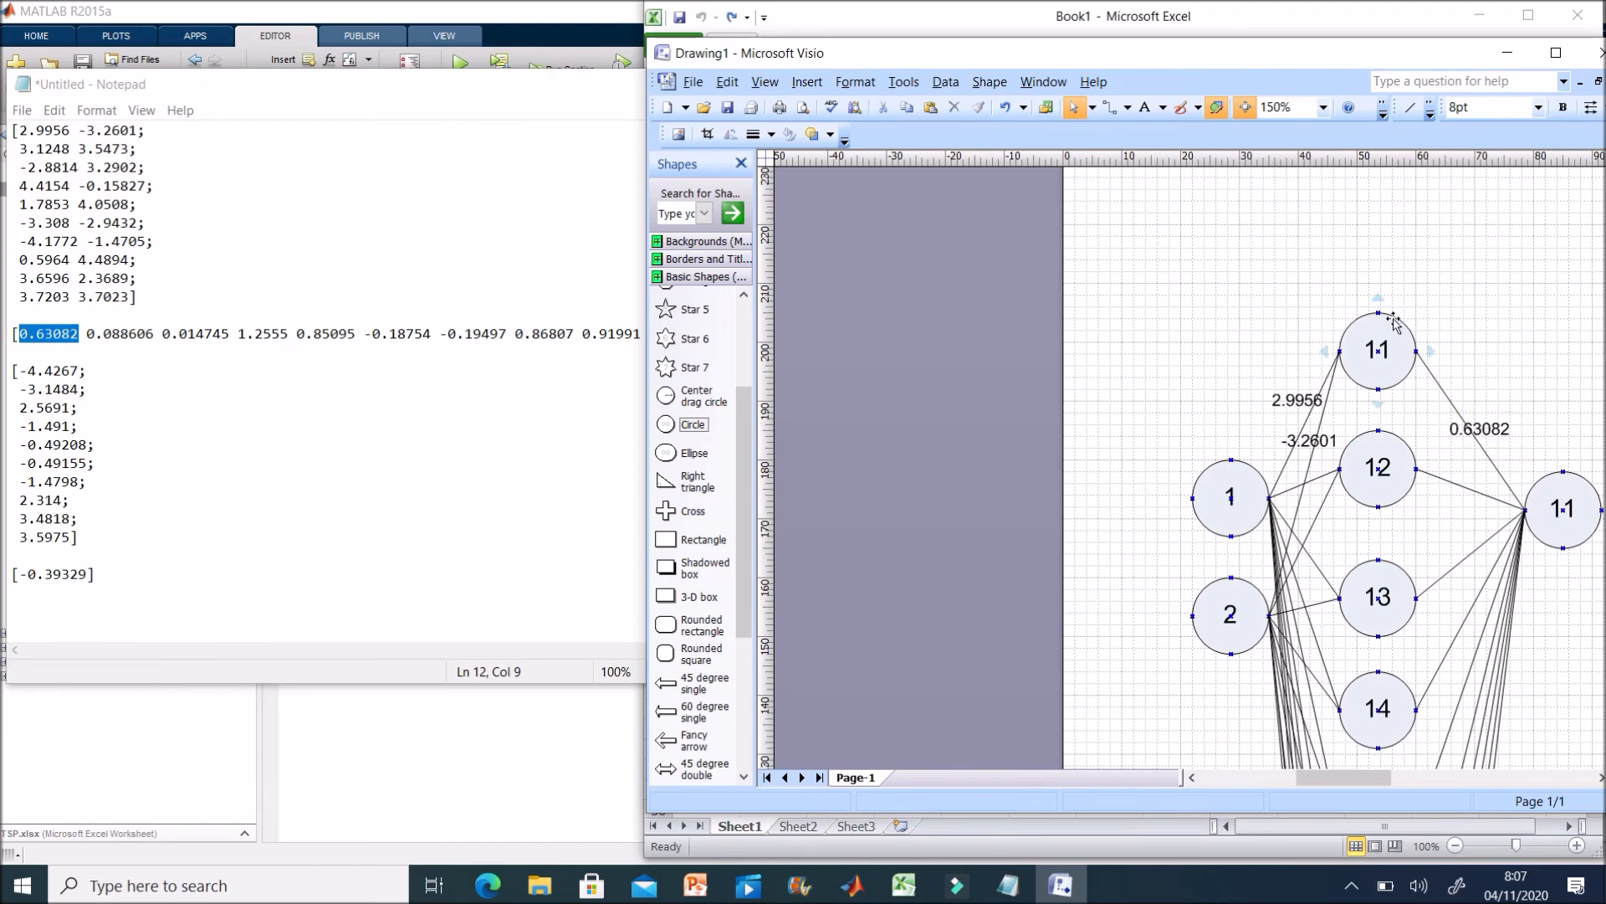
# Draw short vertical bias lines onto the tops of circles 11, 12, 13 and 14 in the second column
pyautogui.click(33, 374)
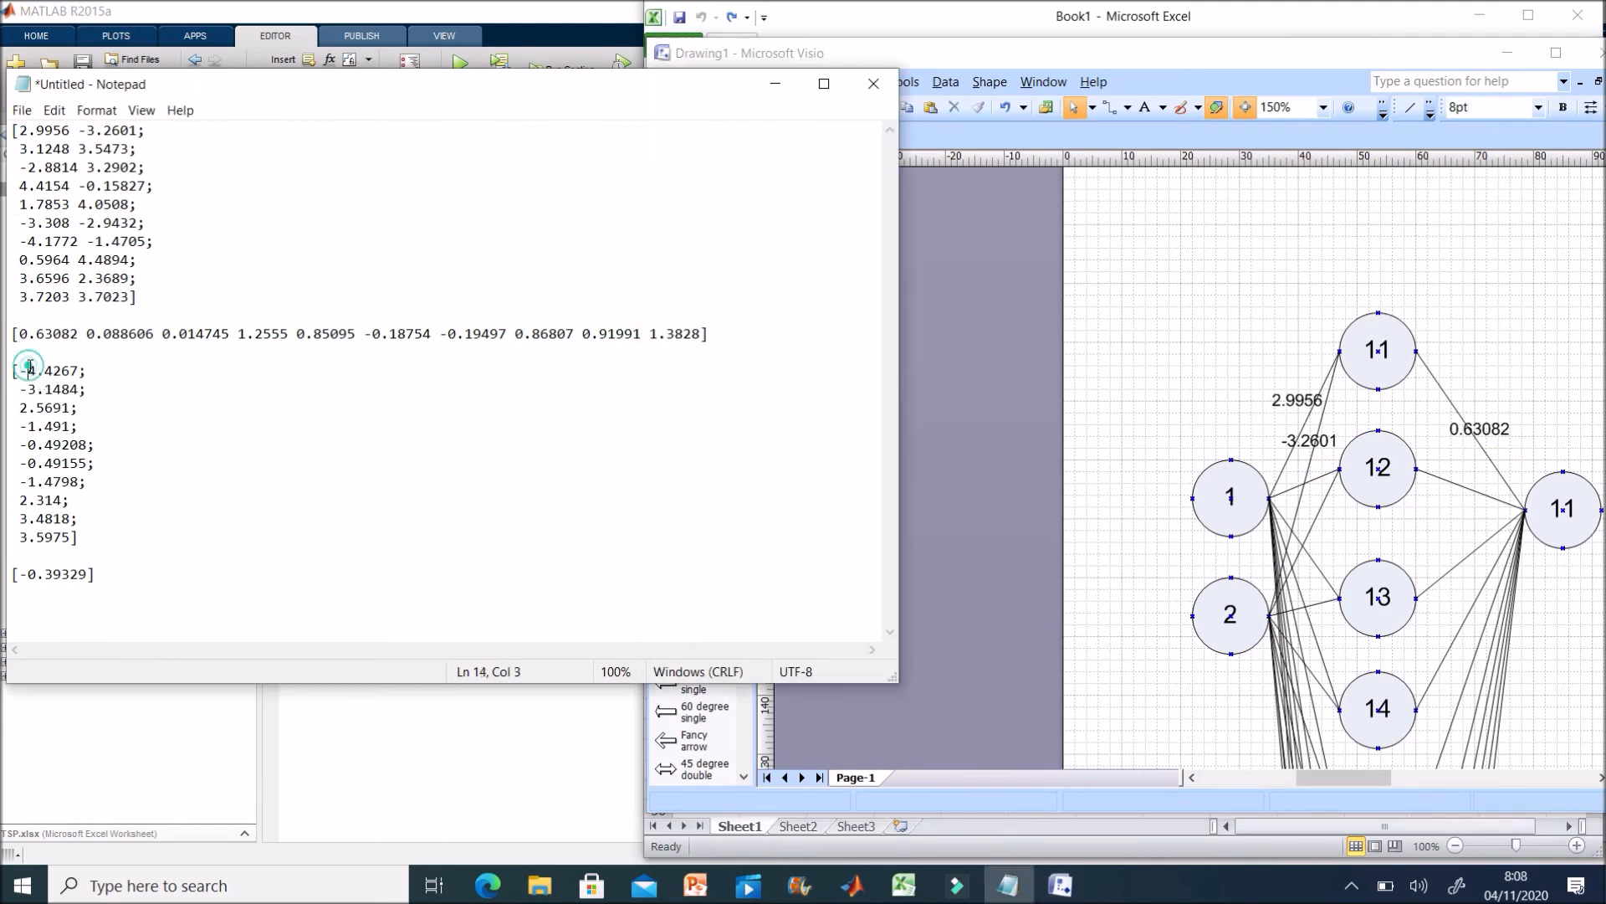
pyautogui.click(1083, 285)
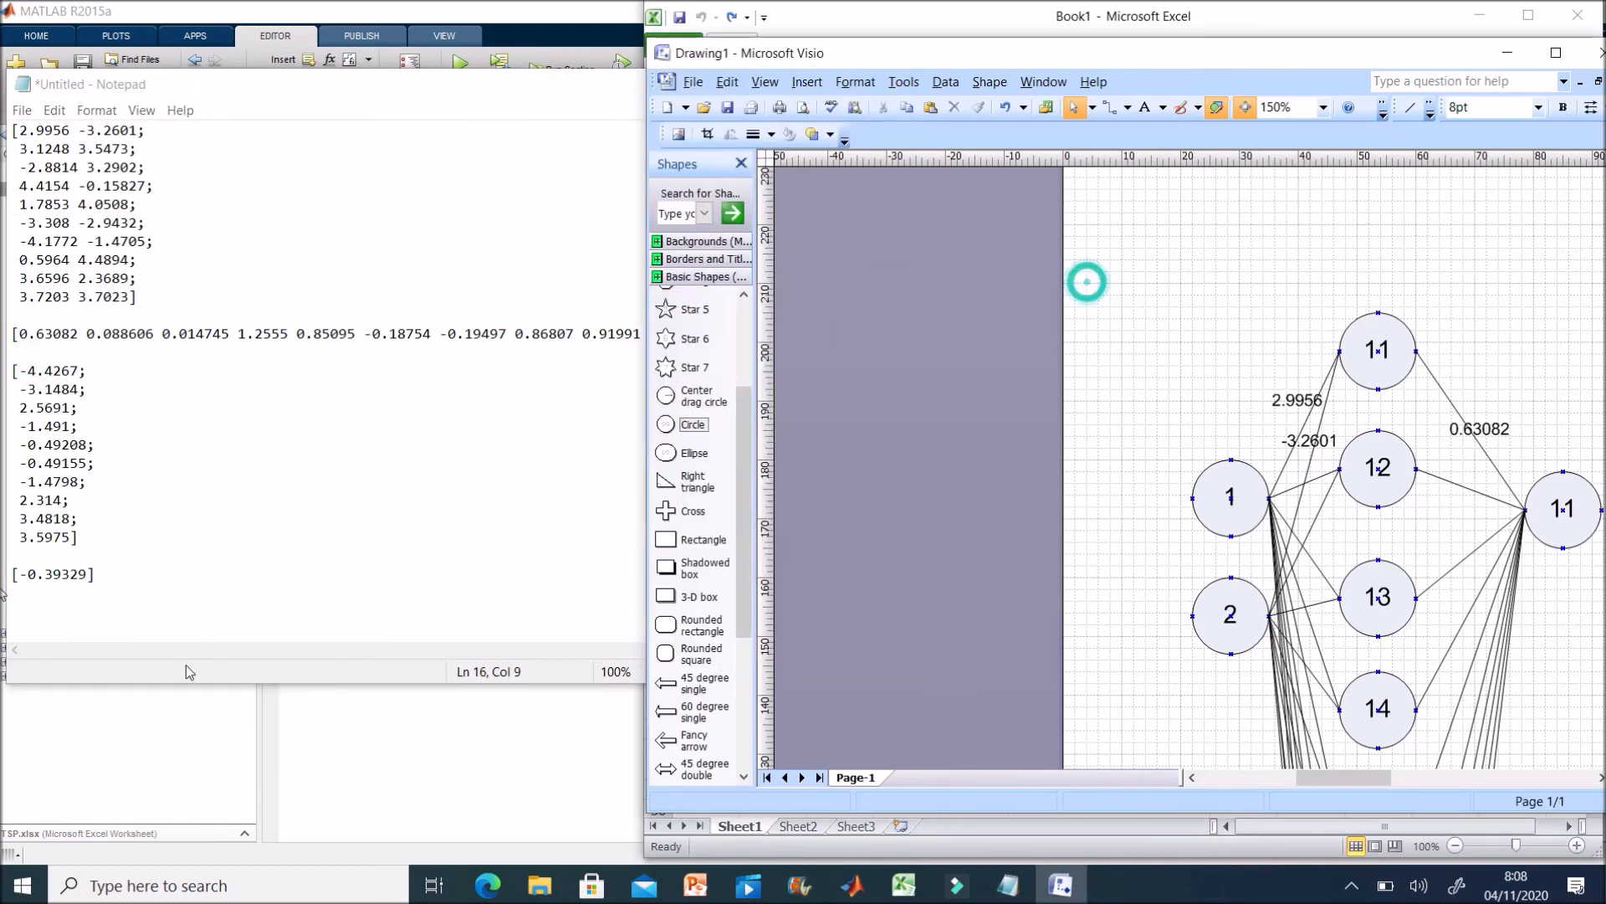
pyautogui.click(1411, 107)
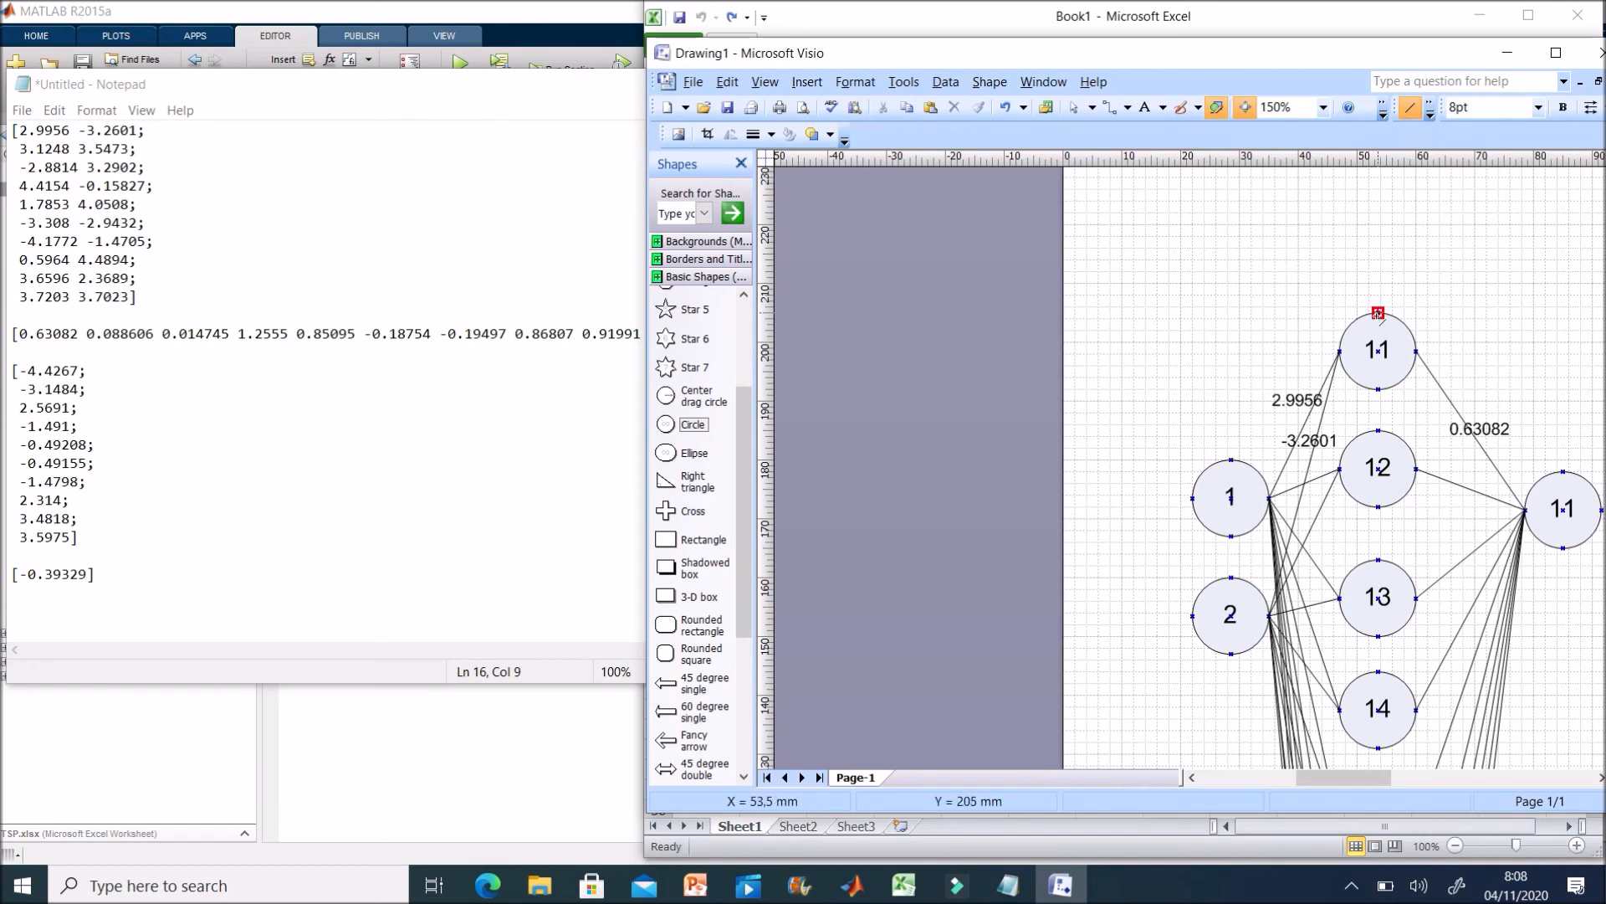
pyautogui.moveTo(1378, 249); pyautogui.dragTo(1378, 312)
pyautogui.moveTo(1379, 402); pyautogui.dragTo(1378, 430)
pyautogui.moveTo(1378, 530); pyautogui.dragTo(1378, 560)
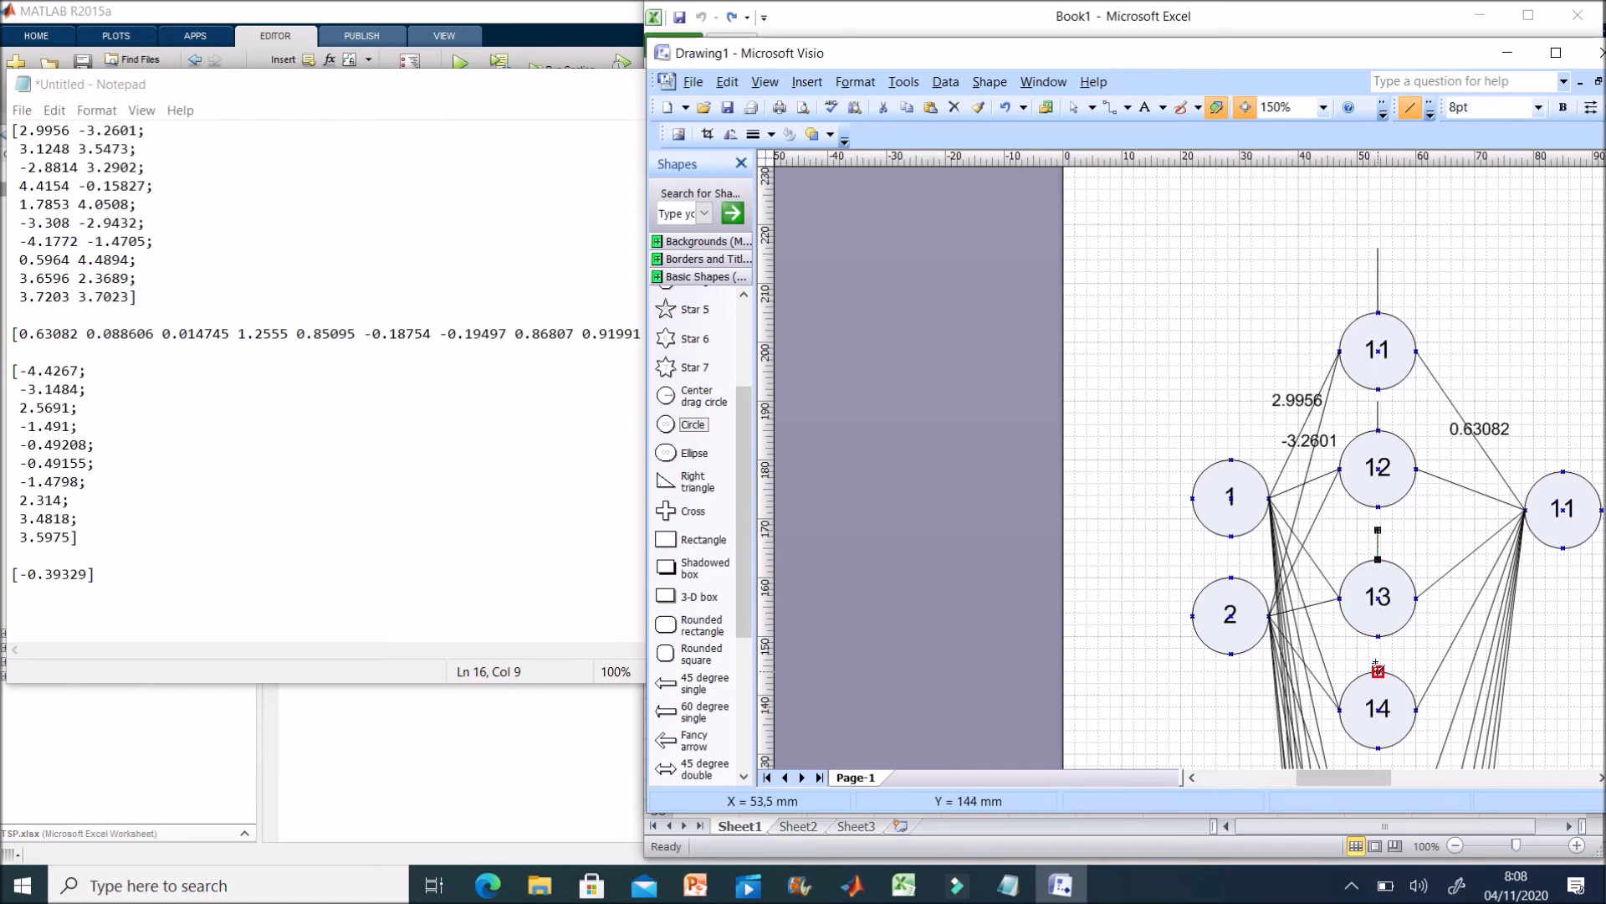
pyautogui.moveTo(1378, 670); pyautogui.dragTo(1378, 638)
pyautogui.click(1493, 335)
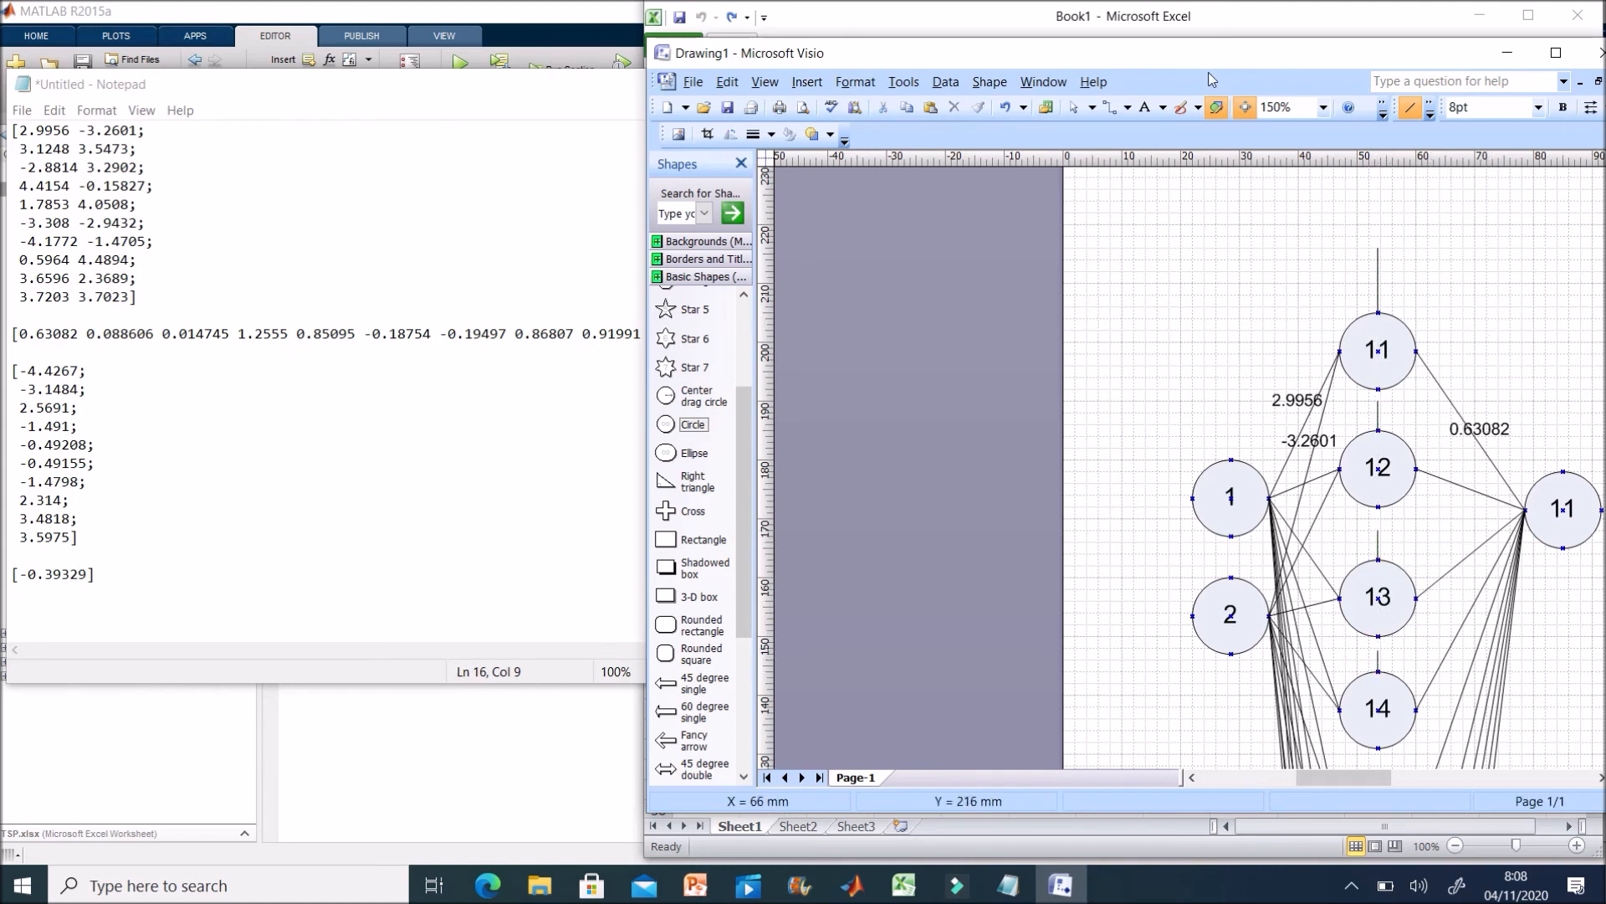
pyautogui.click(1074, 107)
# Copy the bias -4.4267 from Notepad into the Visio diagram and place it beside the vertical line above circle 11
pyautogui.click(110, 364)
pyautogui.moveTo(78, 369); pyautogui.dragTo(29, 369)
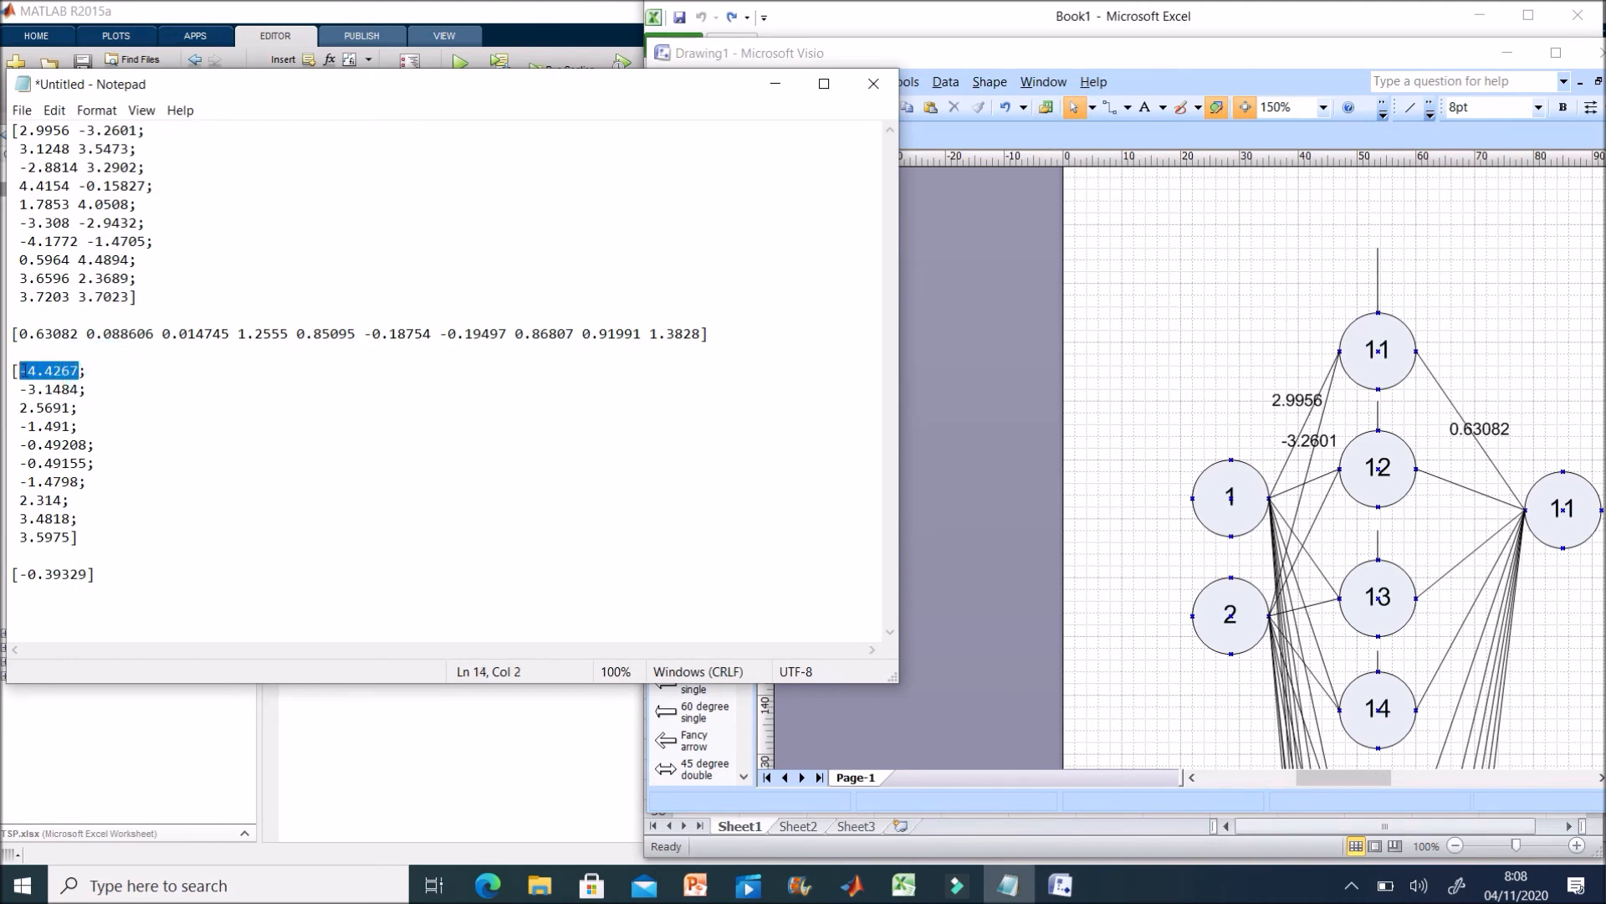
pyautogui.hotkey('ctrl', 'c')
pyautogui.click(992, 415)
pyautogui.hotkey('ctrl', 'v')
pyautogui.moveTo(1204, 465); pyautogui.dragTo(1389, 284)
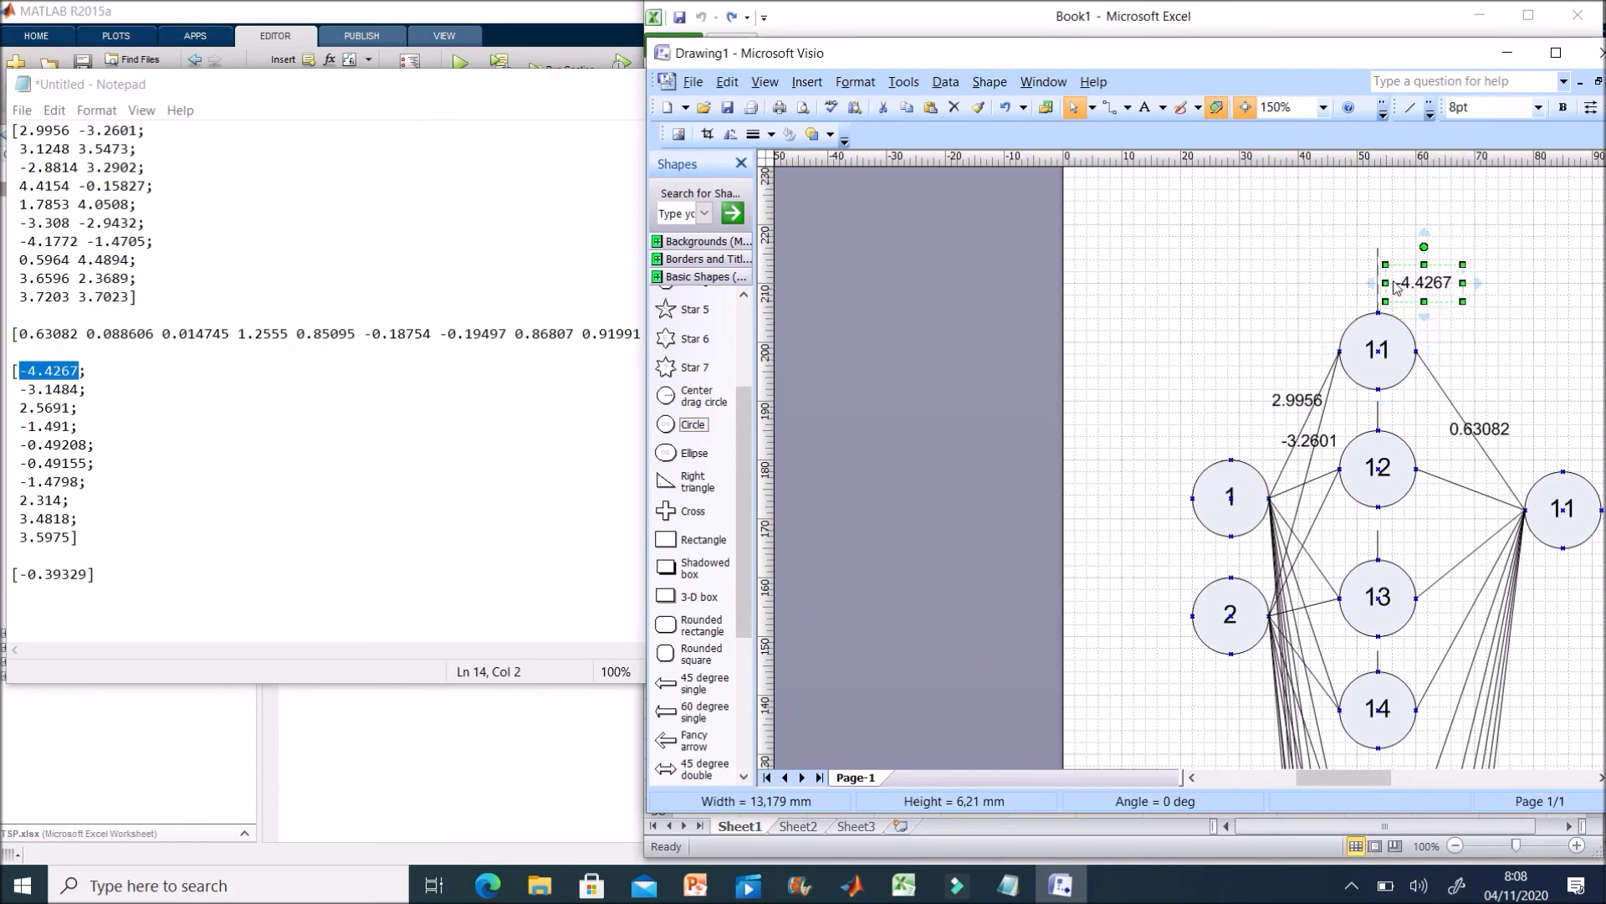
# Change the label above circle 11 to "Bias=-4.4267", widen its text box to fit one line, and shift it slightly towards the bias line
pyautogui.click(1394, 288)
pyautogui.doubleClick(1404, 289)
pyautogui.click(1409, 286)
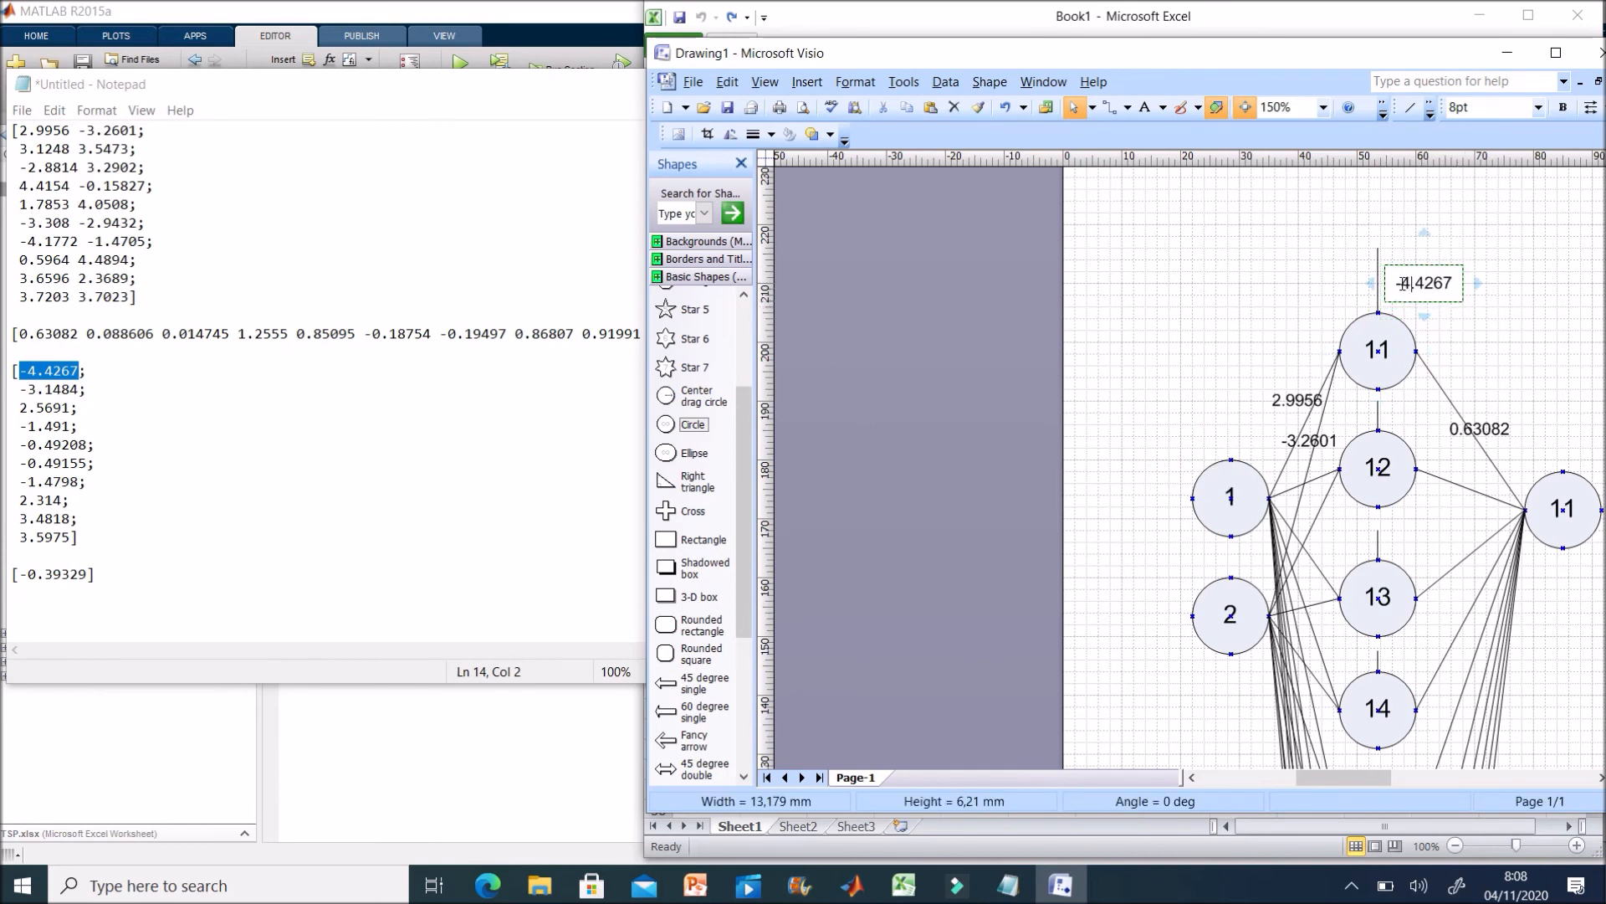
pyautogui.write('bias')
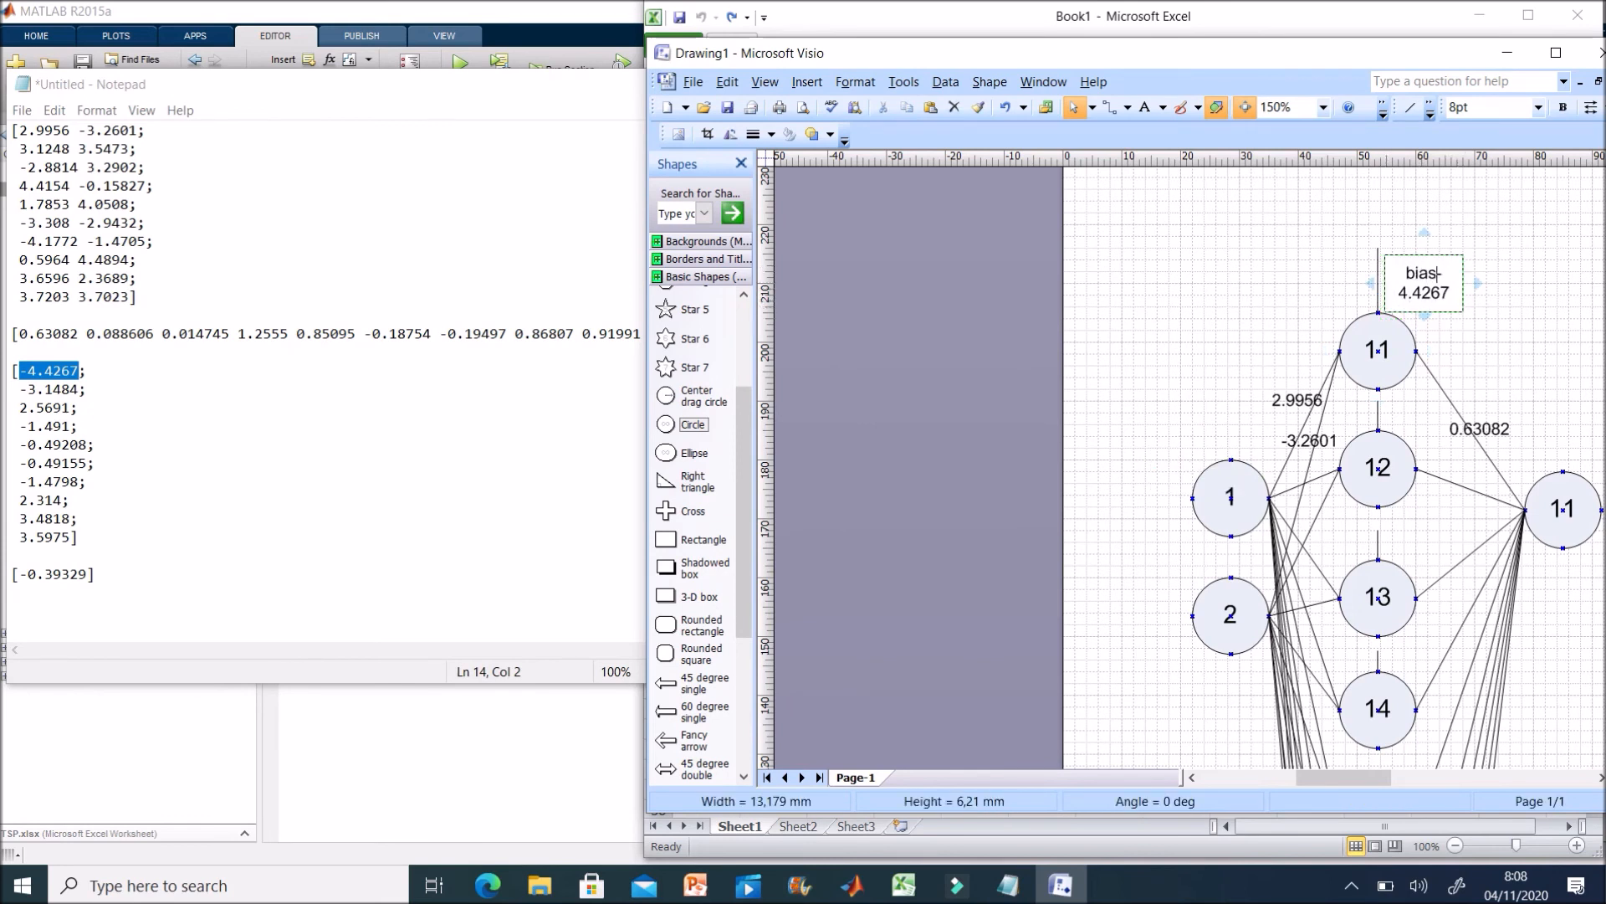
pyautogui.write('=')
pyautogui.click(1466, 282)
pyautogui.click(1461, 285)
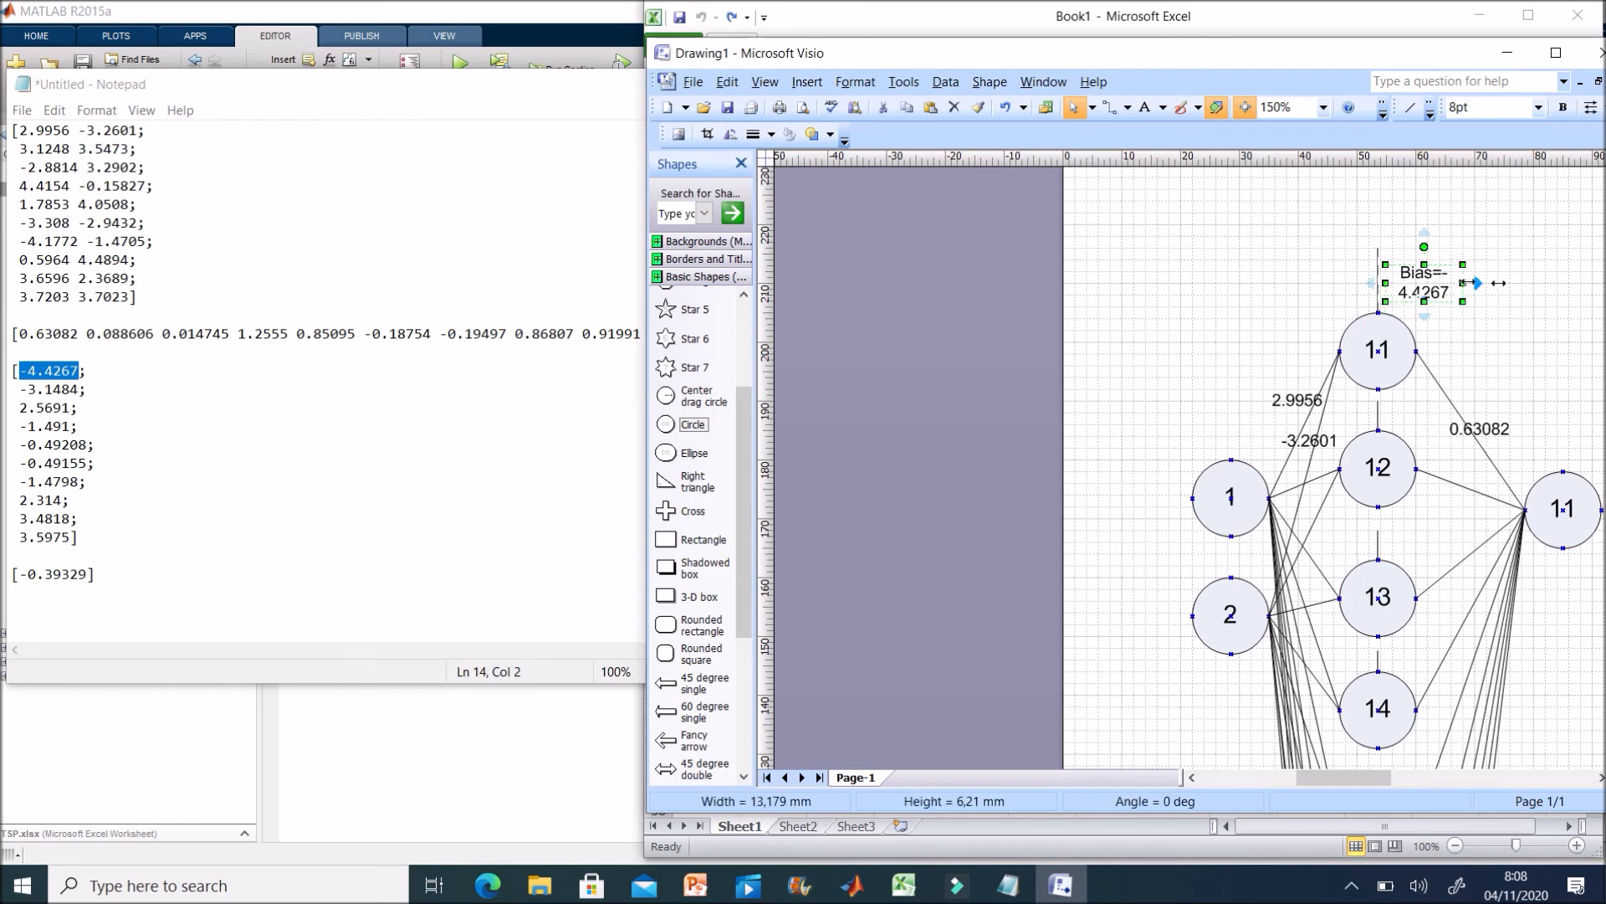
pyautogui.moveTo(1498, 283); pyautogui.dragTo(1525, 282)
pyautogui.click(1512, 432)
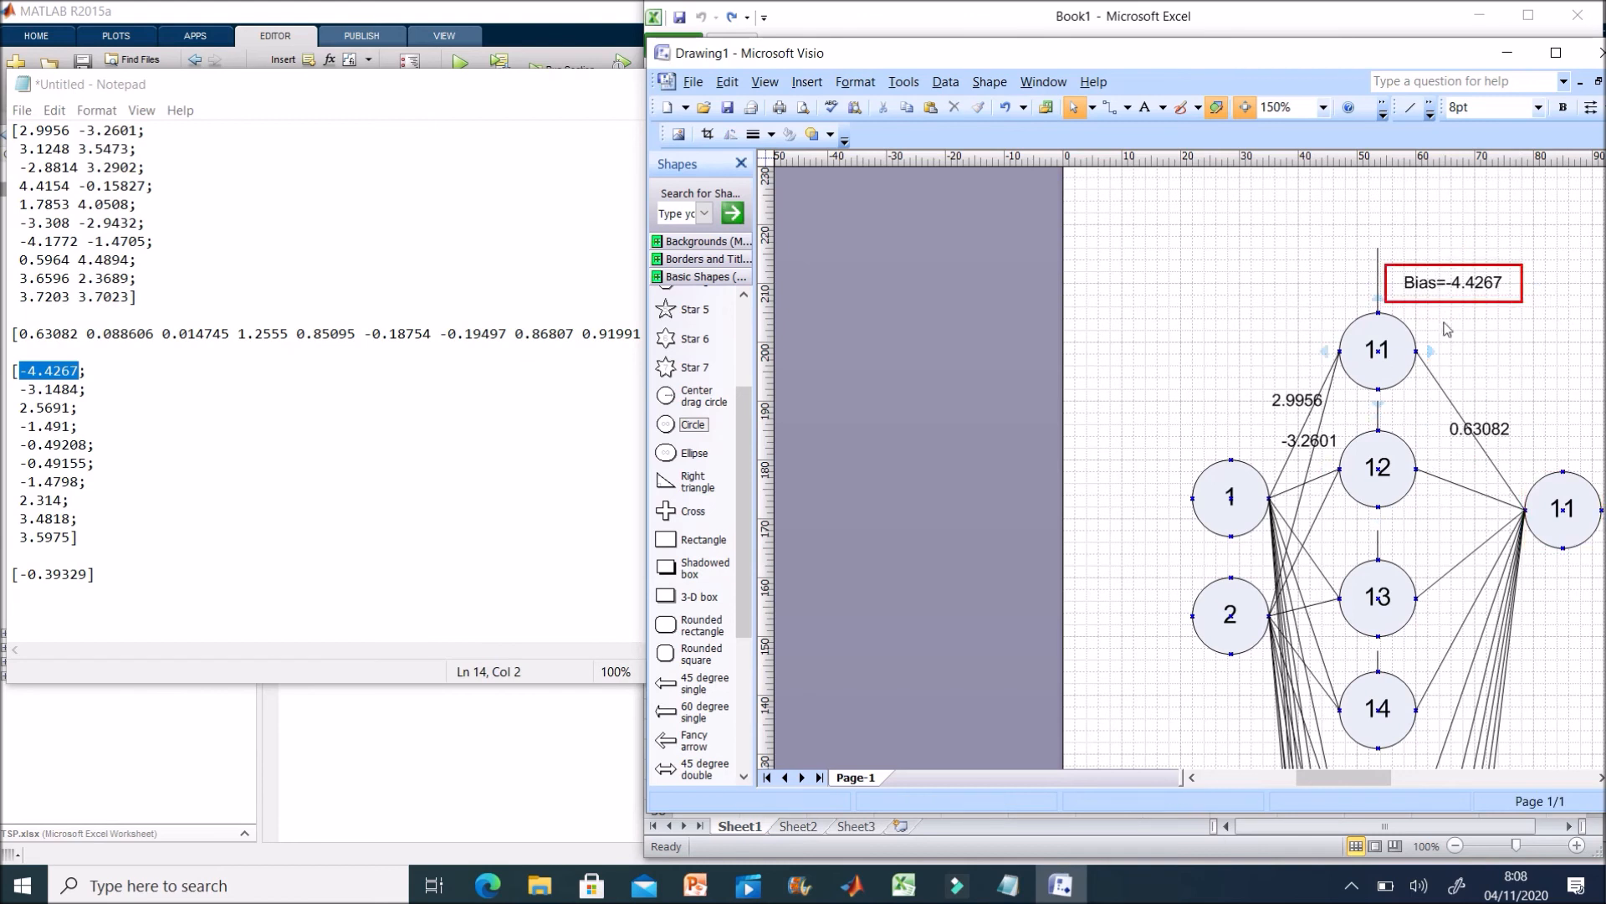
pyautogui.moveTo(1452, 284)
pyautogui.mouseDown()
pyautogui.moveTo(1441, 416)
pyautogui.moveTo(1494, 301)
pyautogui.moveTo(1496, 322)
pyautogui.moveTo(1466, 281)
pyautogui.moveTo(1441, 282)
pyautogui.mouseUp()
pyautogui.click(1492, 370)
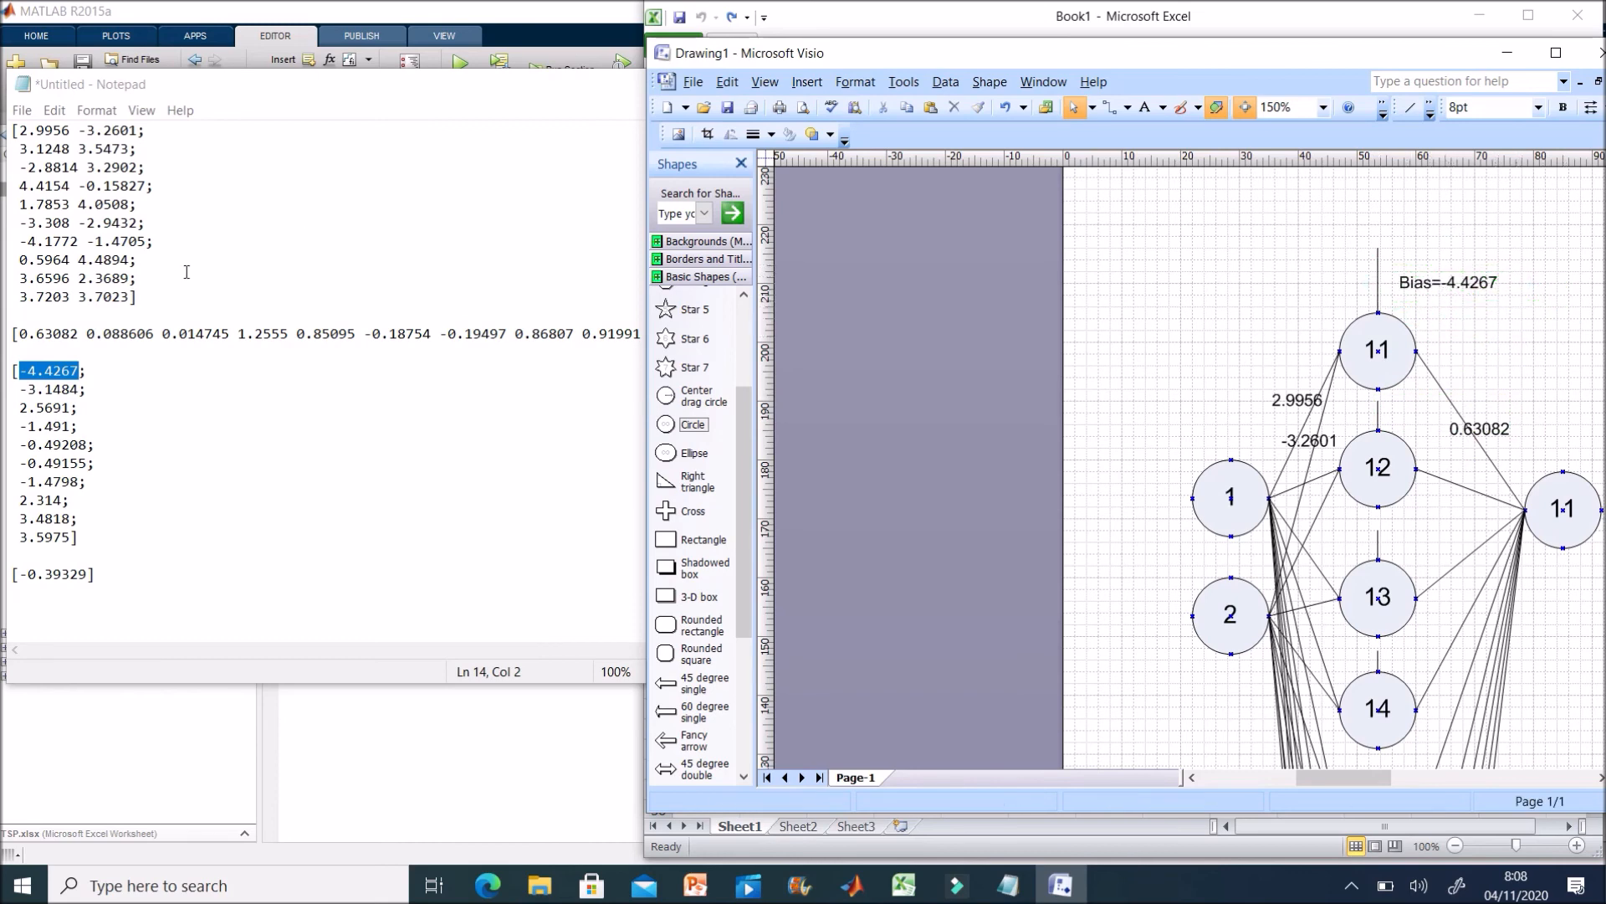
# Copy the bias -3.1484 from Notepad into the Visio diagram and place it beside the short vertical line above circle 12
pyautogui.click(174, 368)
pyautogui.moveTo(80, 400); pyautogui.dragTo(82, 389)
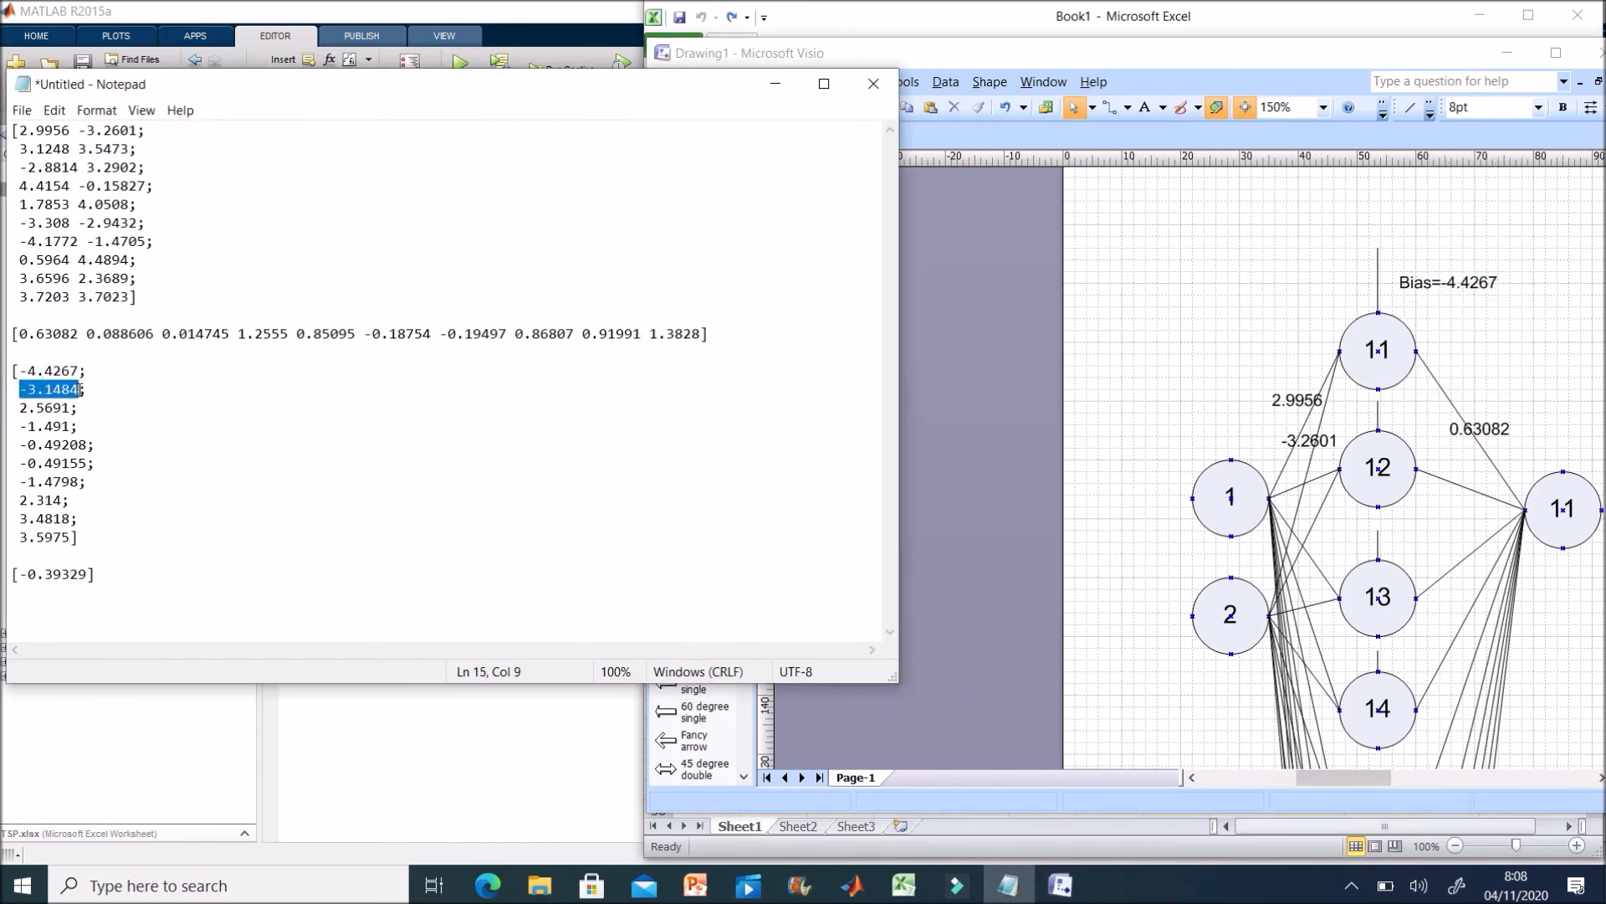
pyautogui.click(980, 407)
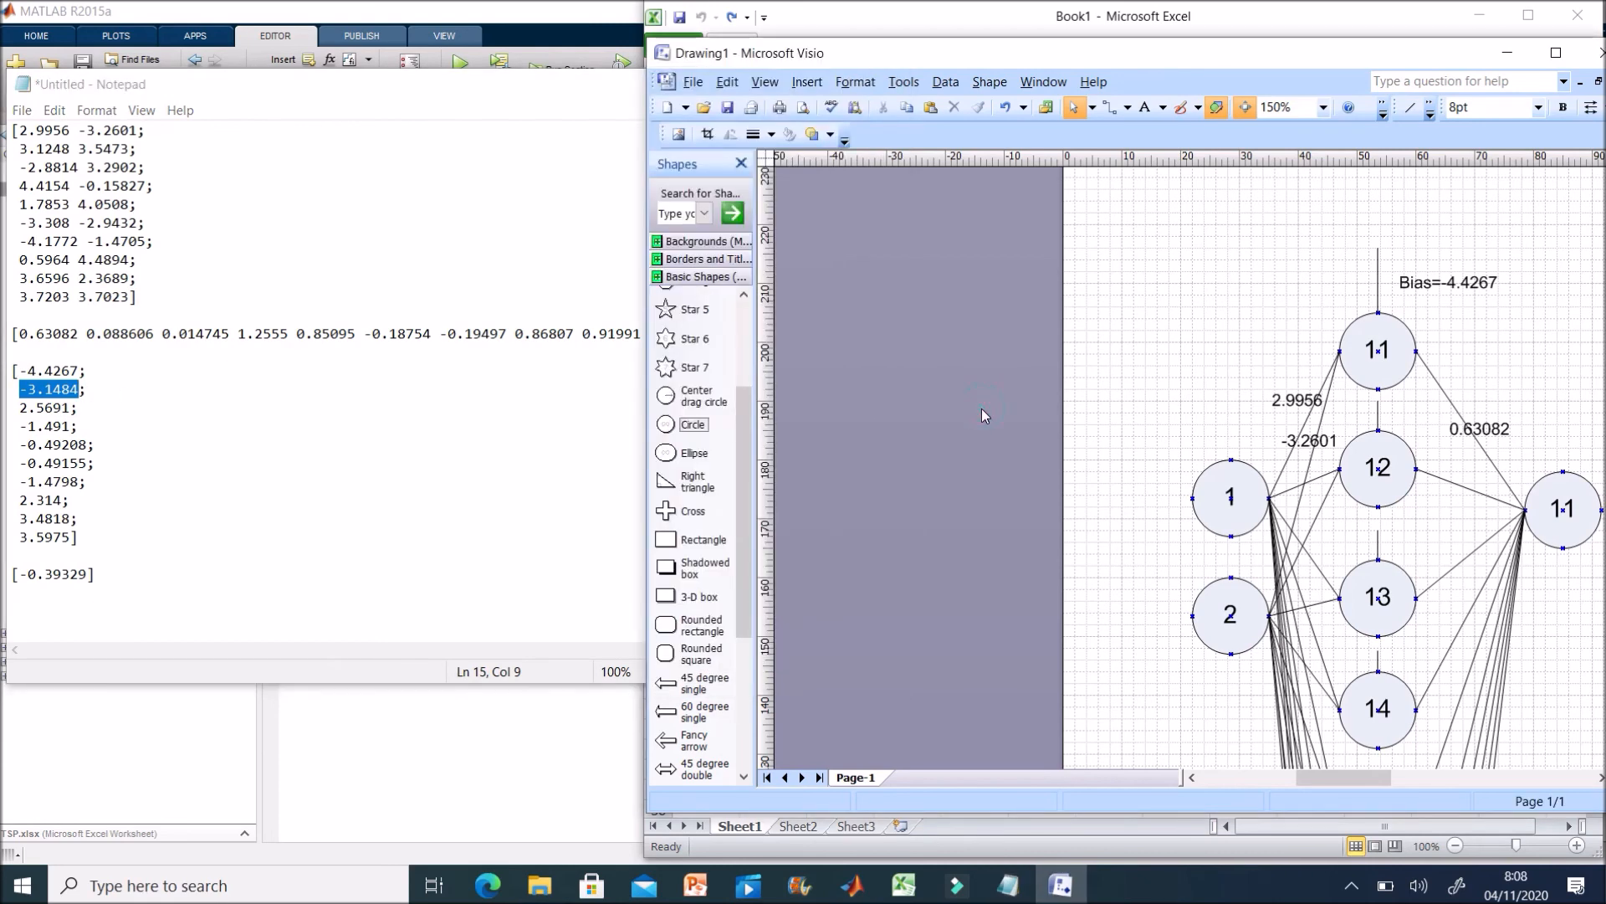
pyautogui.hotkey('ctrl', 'v')
pyautogui.moveTo(1168, 467); pyautogui.dragTo(1392, 423)
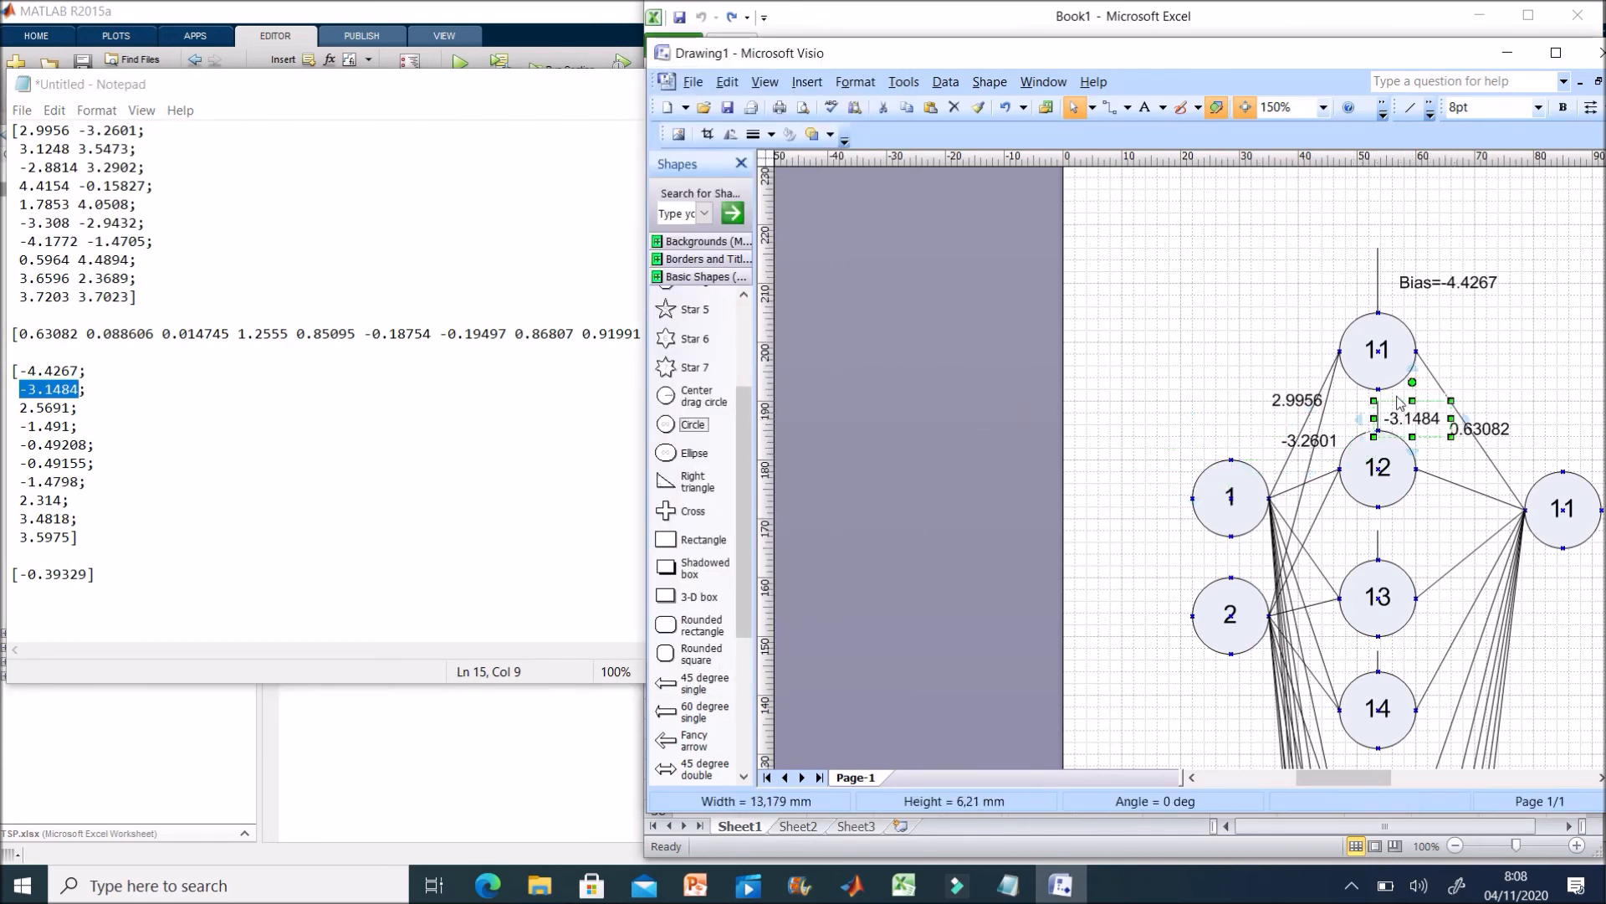
pyautogui.click(1549, 399)
# Draw a short vertical bias line onto the top of the output circle in the third column
pyautogui.moveTo(1388, 776); pyautogui.dragTo(1404, 776)
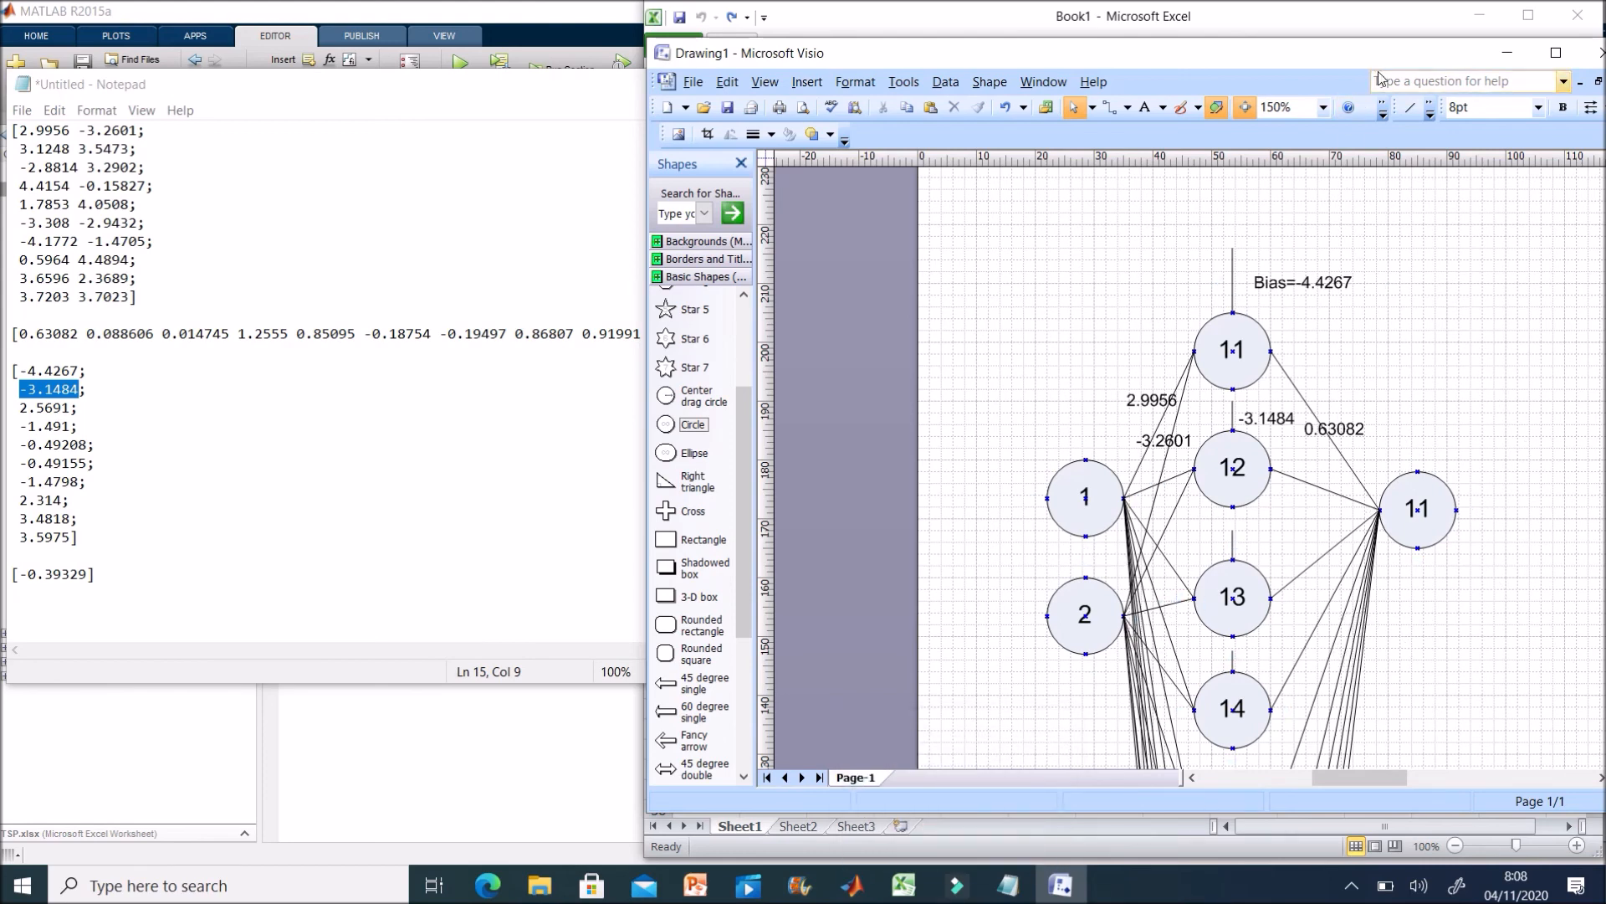
pyautogui.click(1411, 107)
pyautogui.moveTo(1417, 420); pyautogui.dragTo(1418, 471)
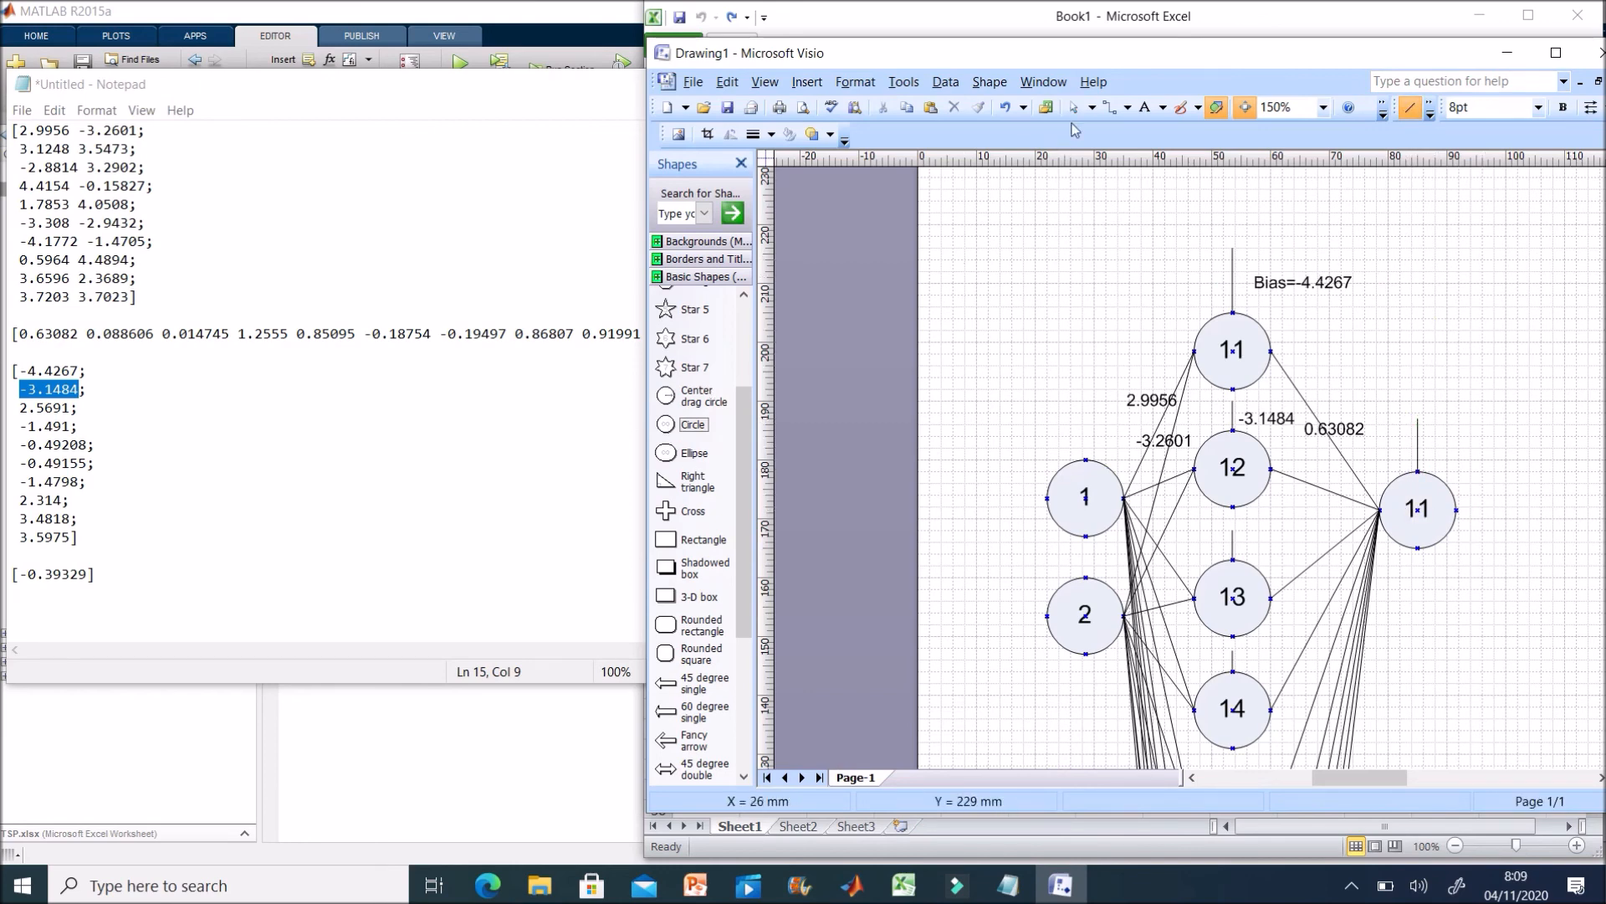
# Copy the bias -0.39329 from Notepad into the Visio diagram and place it beside the vertical line above the output circle
pyautogui.click(211, 509)
pyautogui.moveTo(19, 574); pyautogui.dragTo(89, 575)
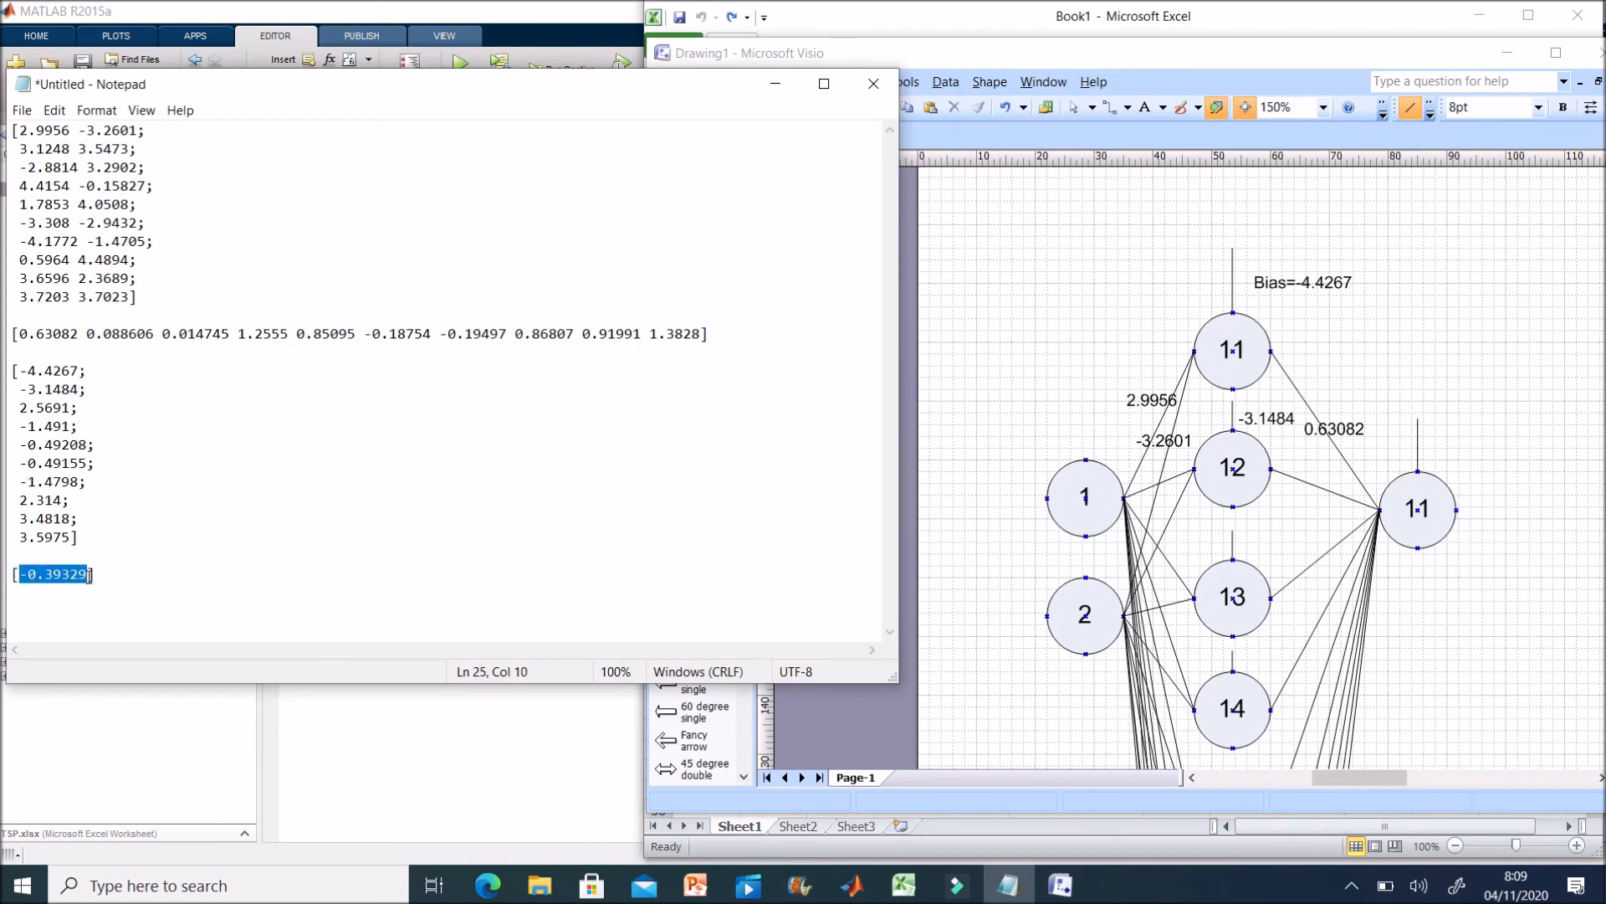
pyautogui.click(1436, 401)
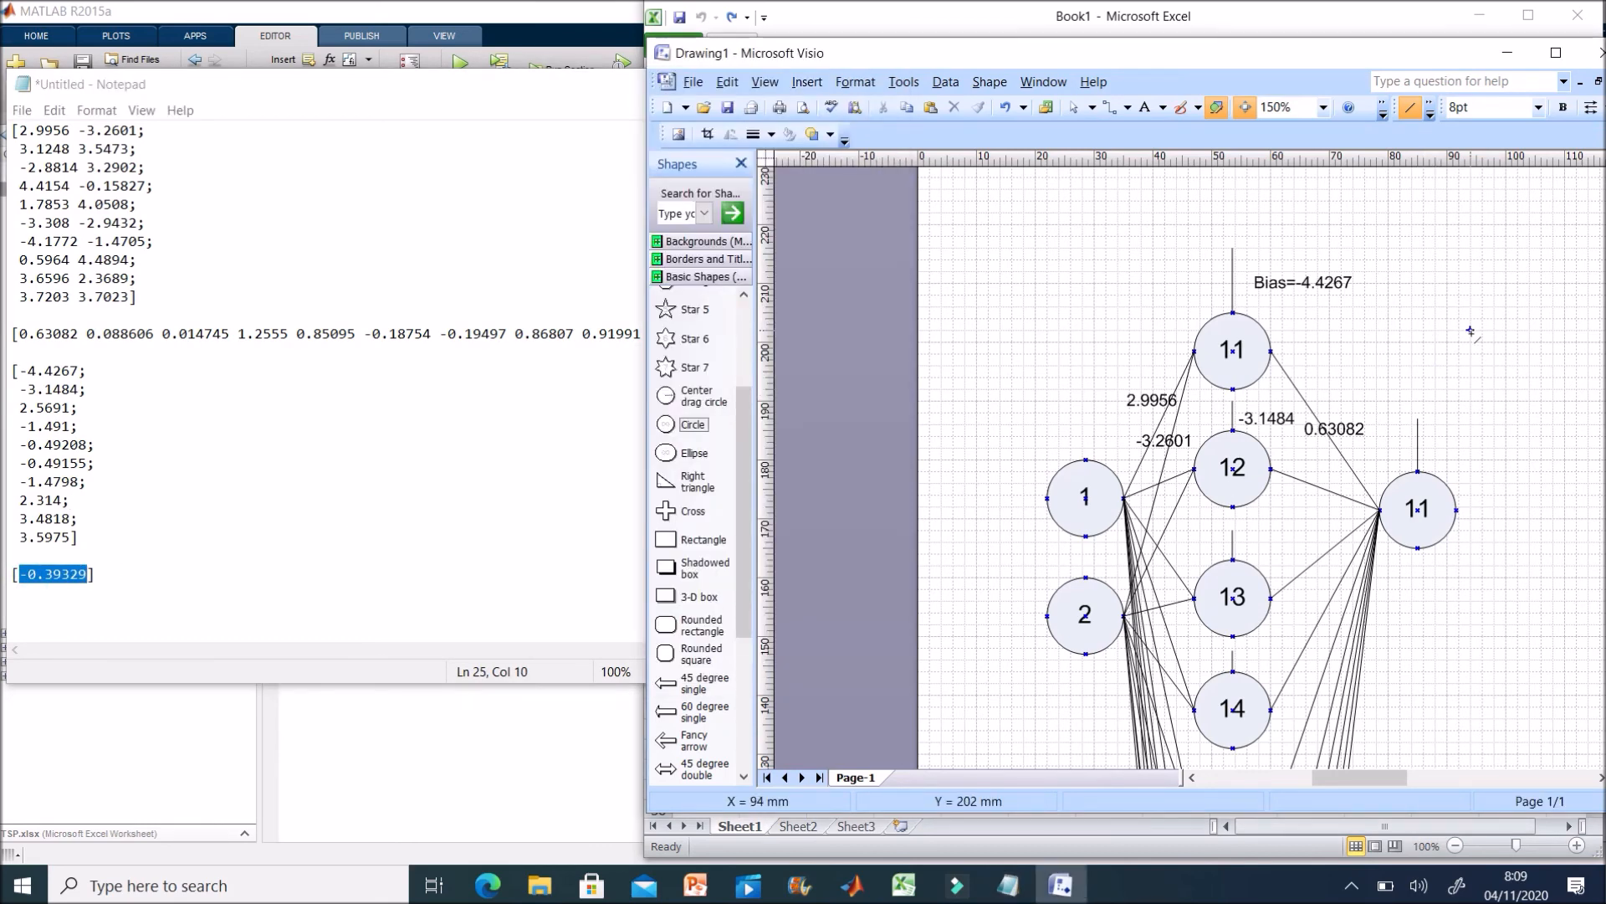
pyautogui.hotkey('ctrl', 'v')
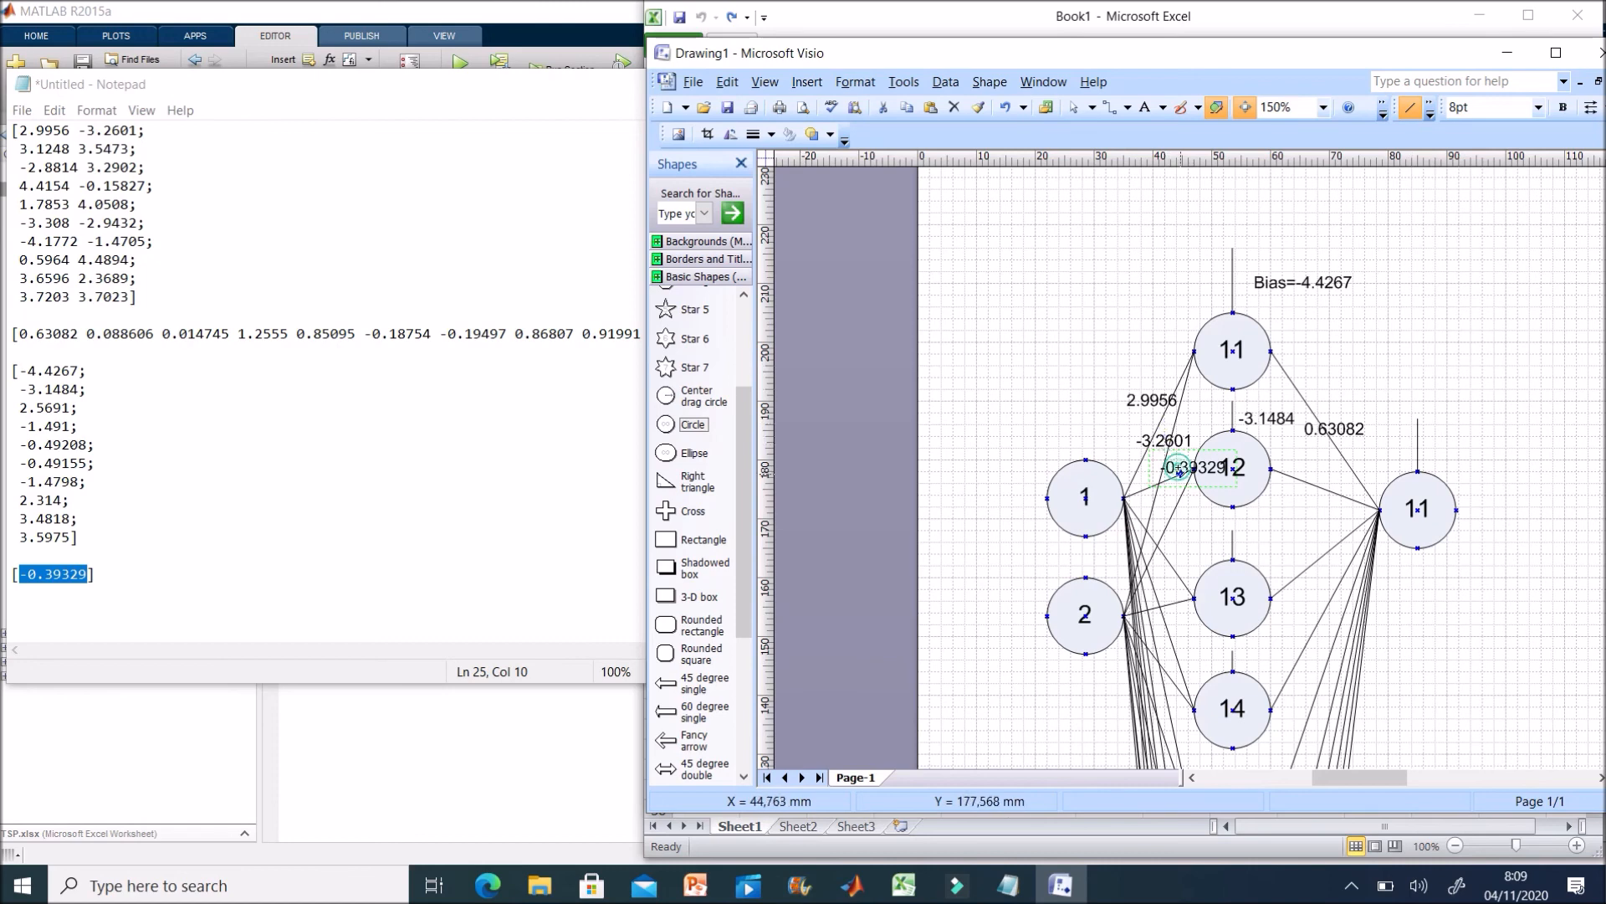
pyautogui.click(1074, 107)
pyautogui.moveTo(1183, 473); pyautogui.dragTo(1220, 435)
pyautogui.click(1212, 417)
pyautogui.press('Delete')
pyautogui.moveTo(1194, 475); pyautogui.dragTo(1472, 452)
pyautogui.click(1513, 383)
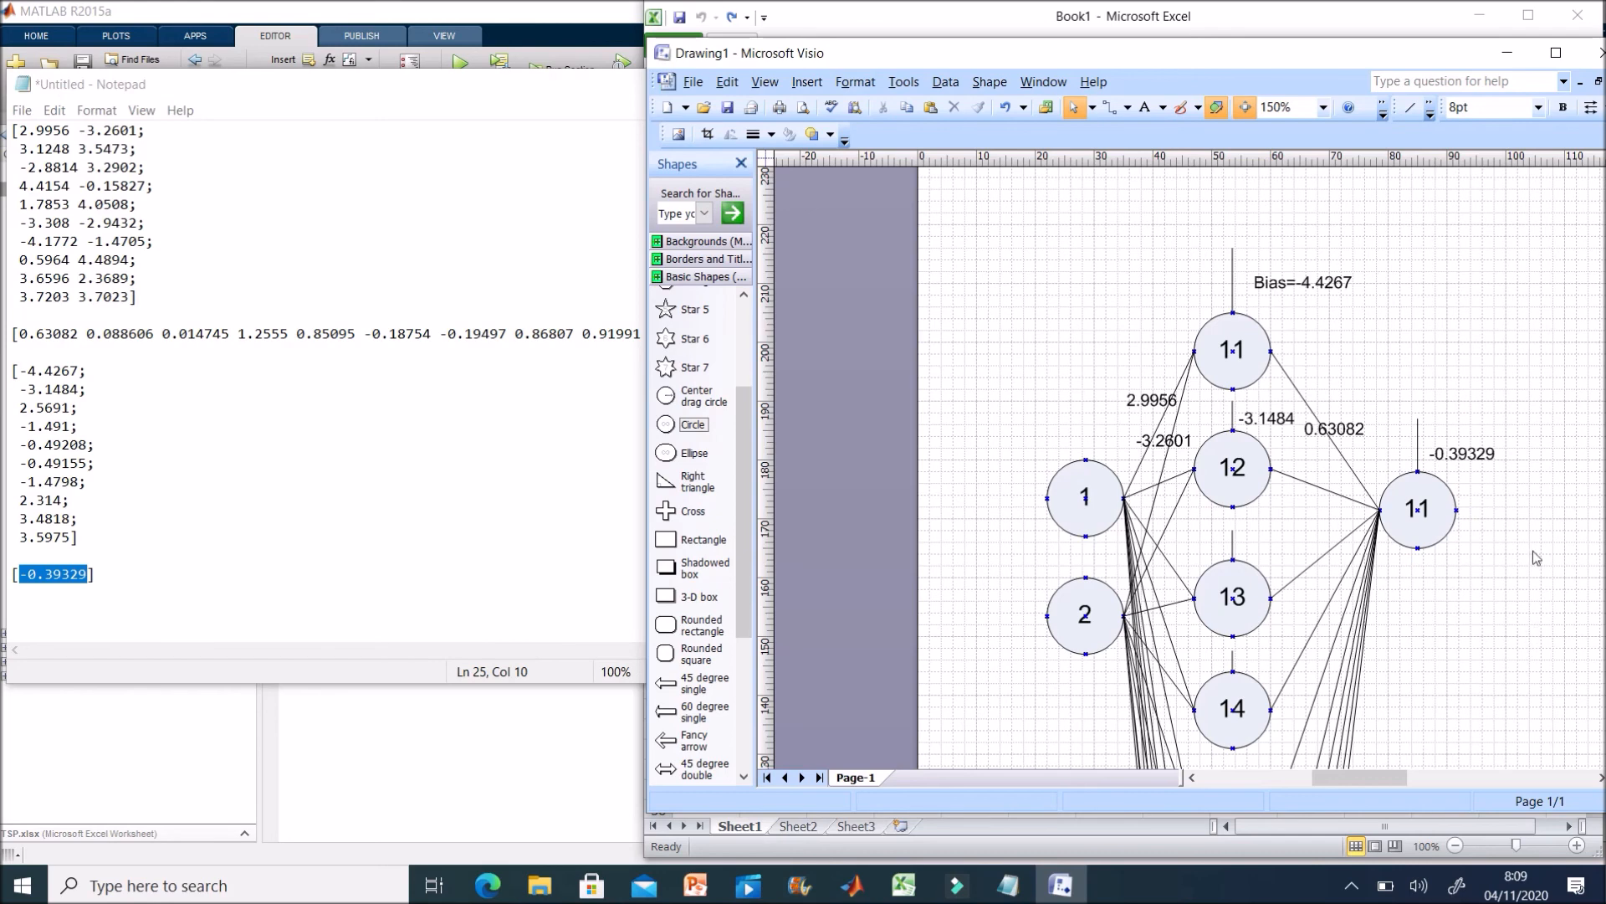
# Move the Visio window off the Excel workbook and over the Notepad window
pyautogui.moveTo(1272, 57); pyautogui.dragTo(1065, 31)
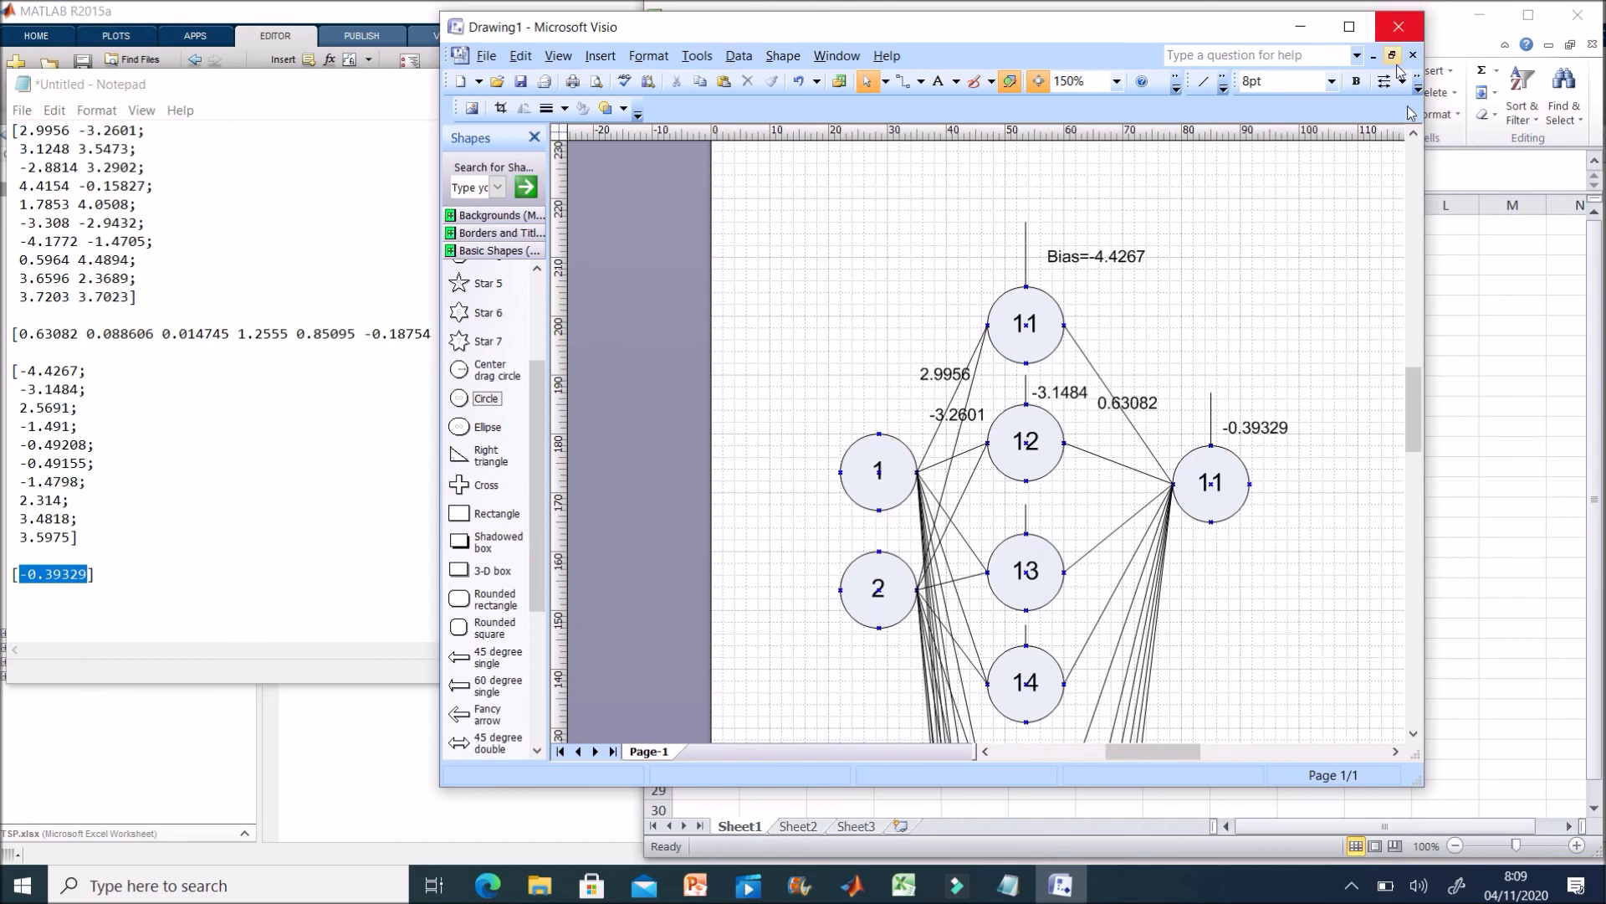
pyautogui.moveTo(1080, 28); pyautogui.dragTo(684, 47)
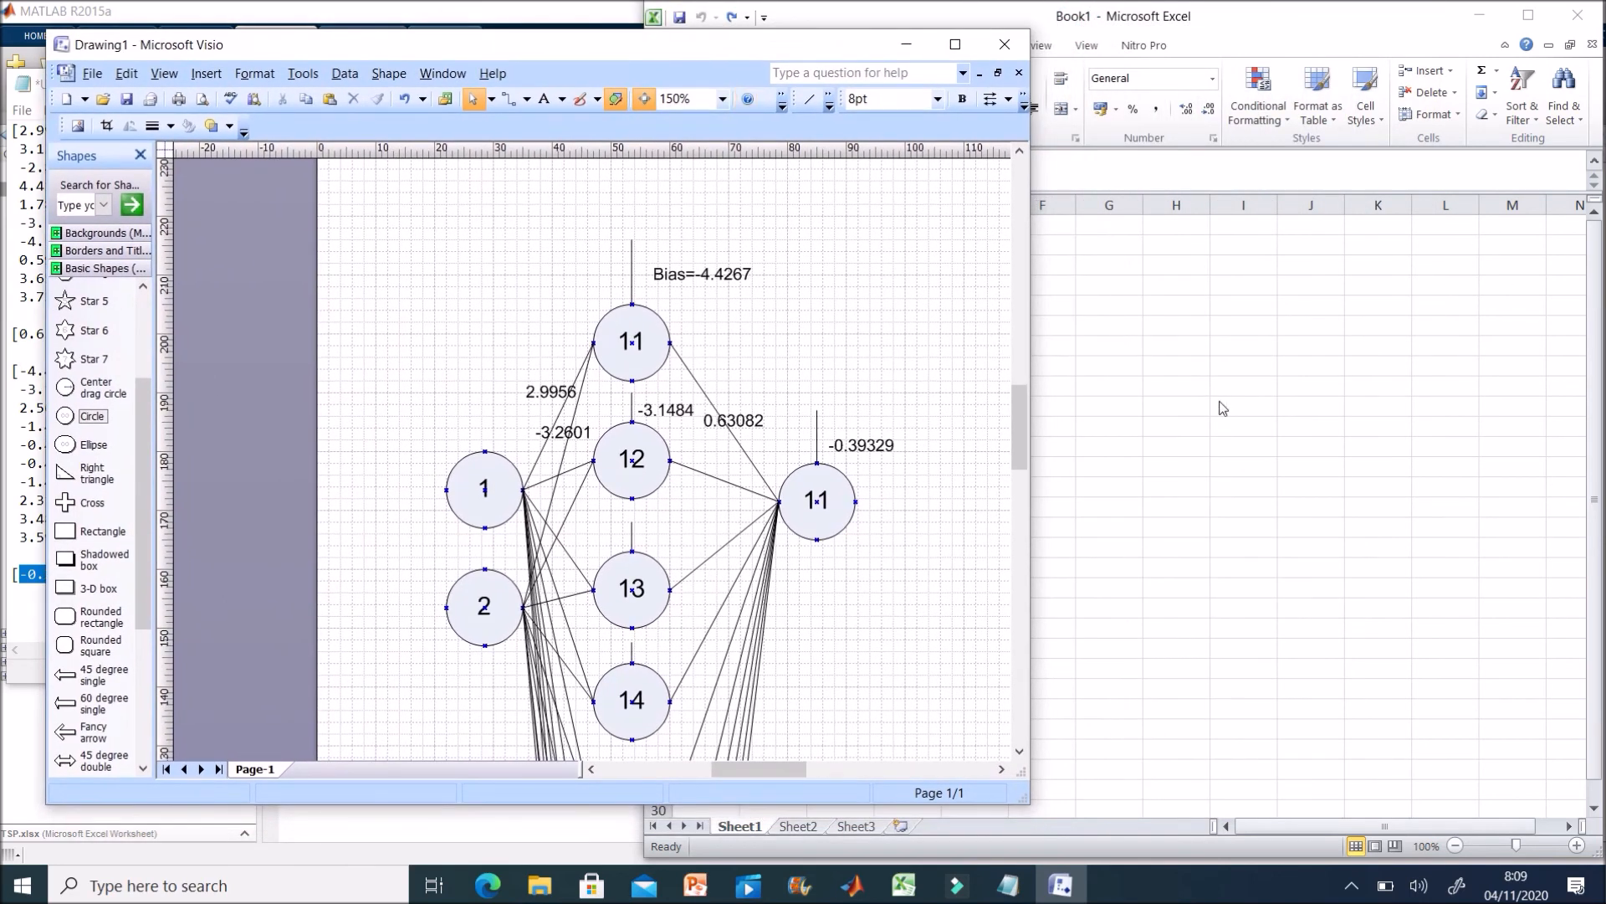